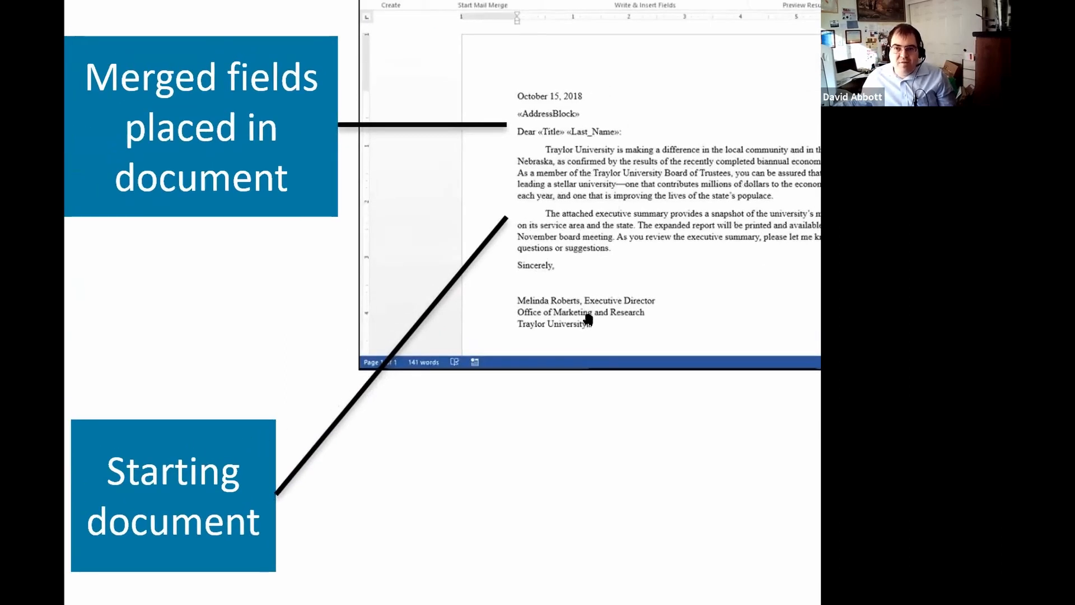
# Examine the merge fields and the completed letter on the Complete a Mail Merge slides.
pyautogui.moveTo(496, 165); pyautogui.dragTo(271, 305)
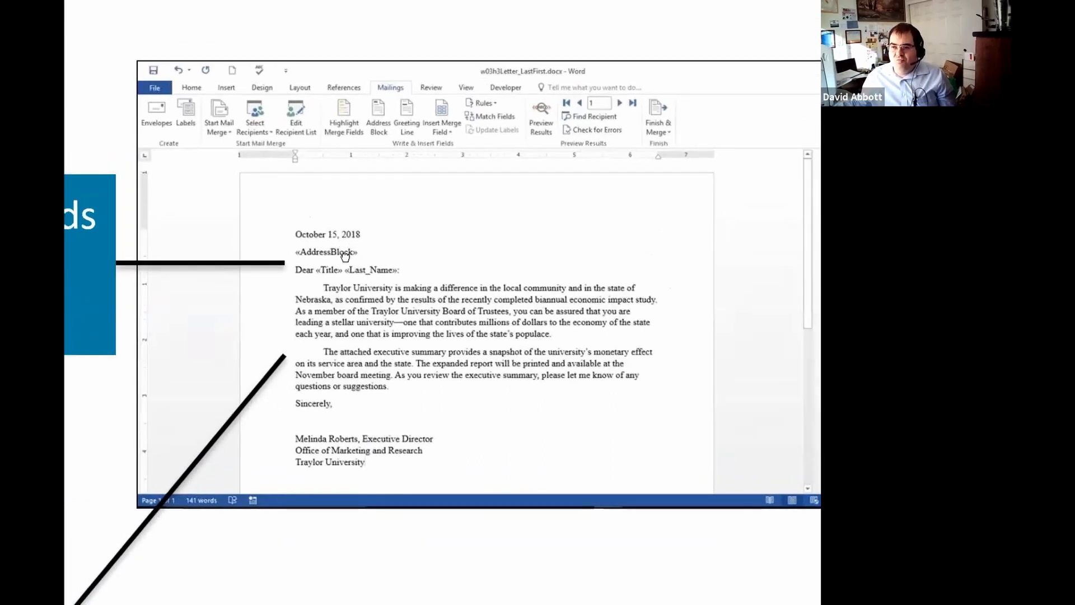
pyautogui.moveTo(345, 258); pyautogui.dragTo(329, 253)
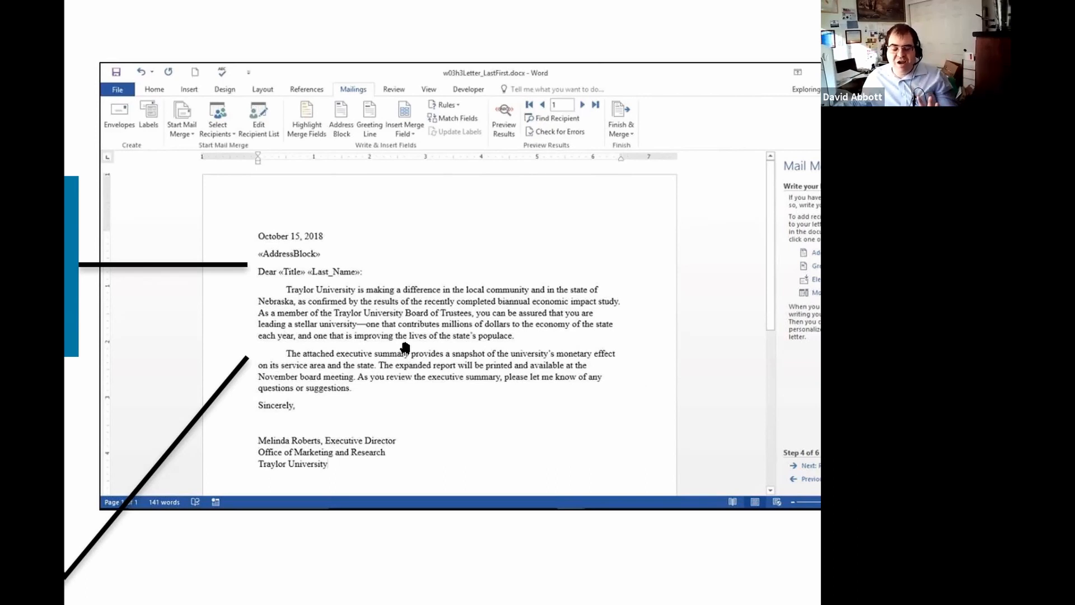
pyautogui.press('Escape')
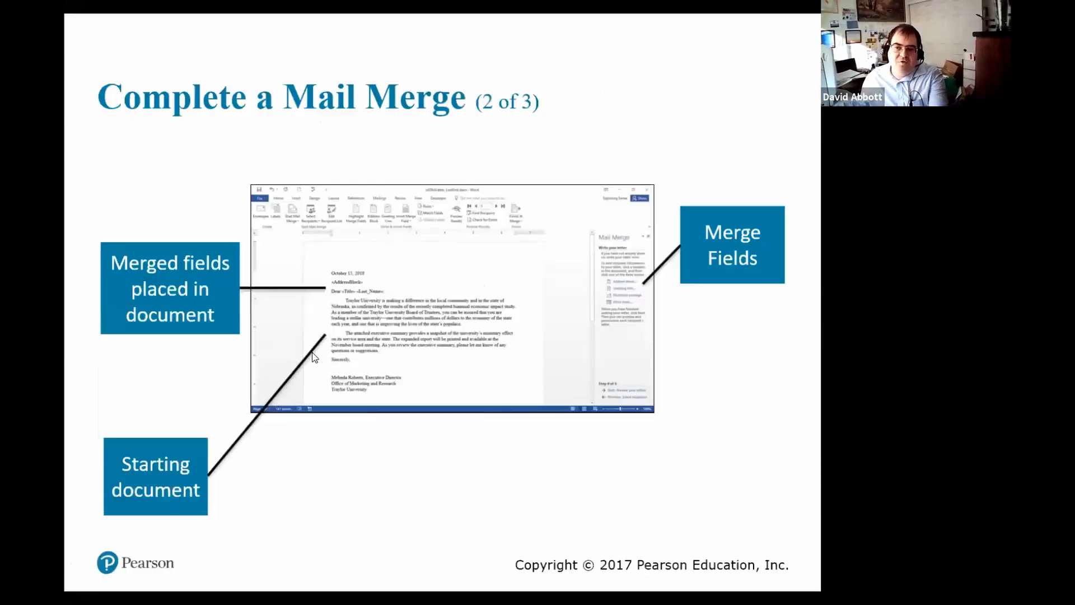
pyautogui.click(292, 408)
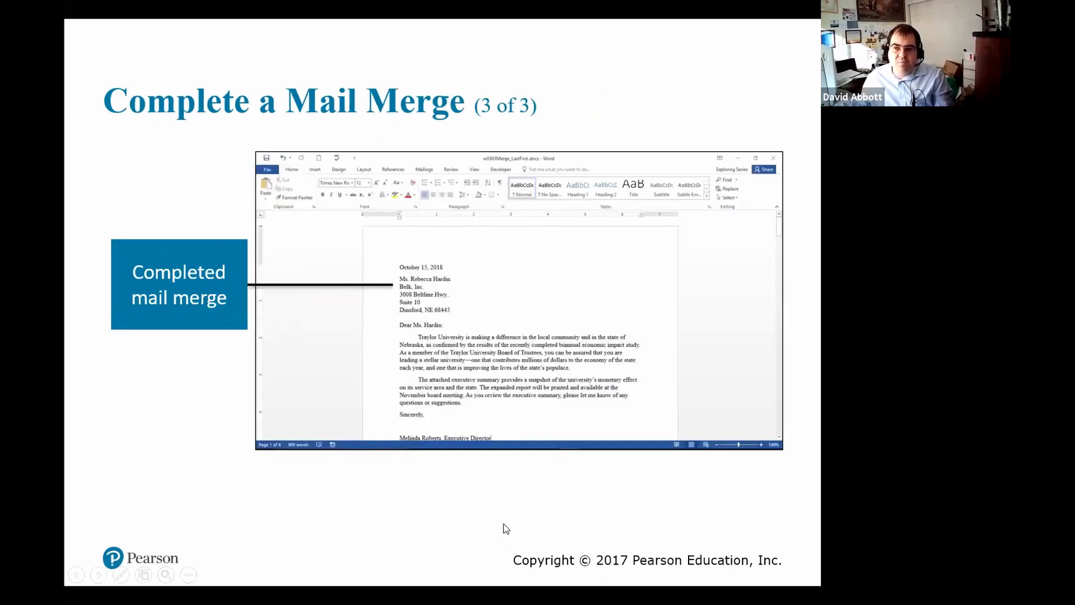
pyautogui.click(472, 298)
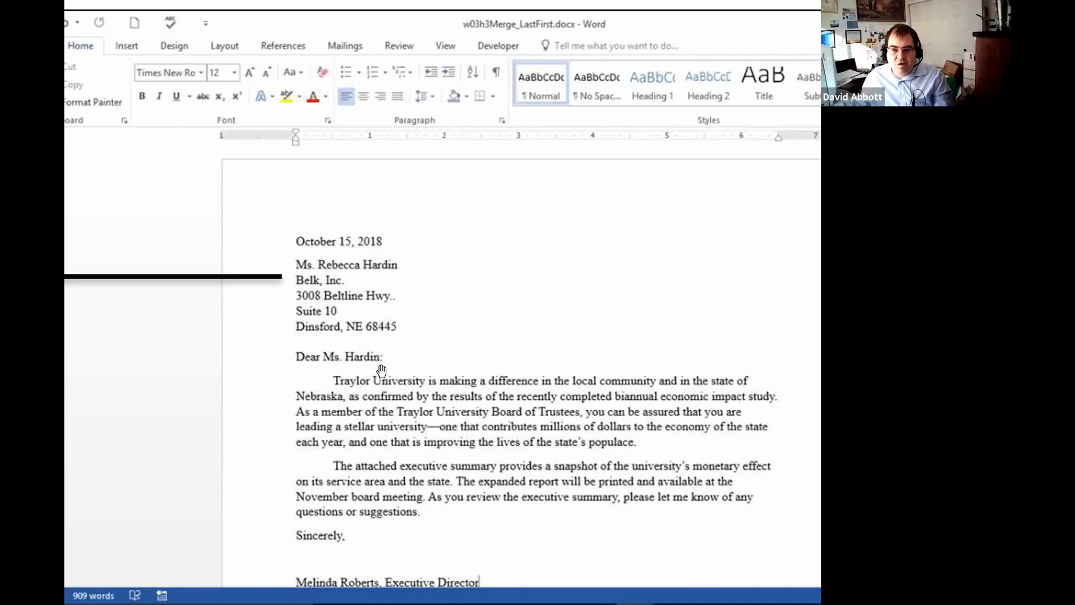
pyautogui.moveTo(403, 379); pyautogui.dragTo(357, 281)
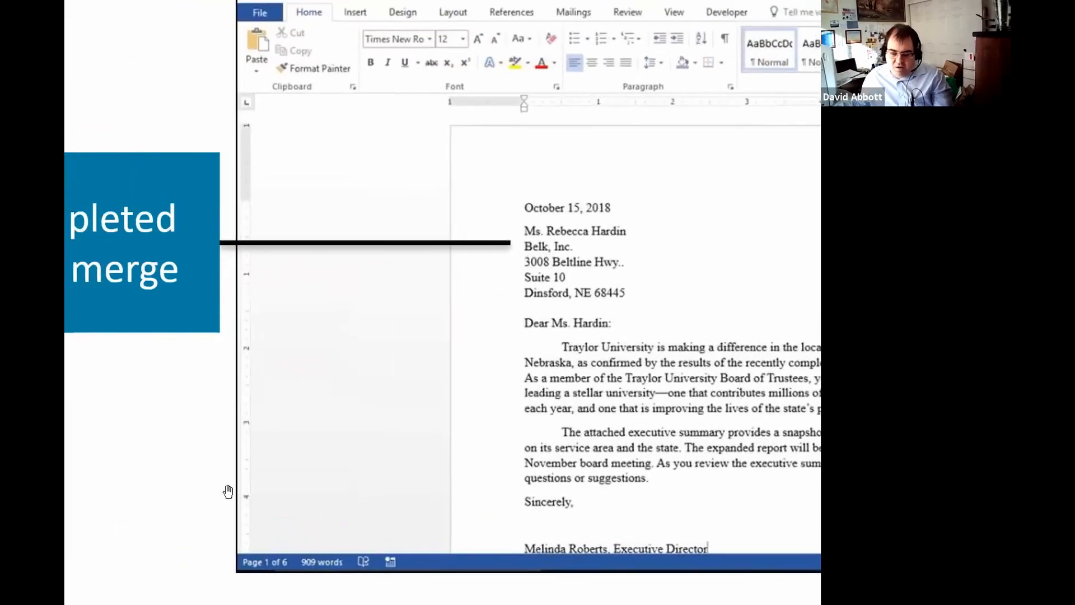
pyautogui.click(306, 438)
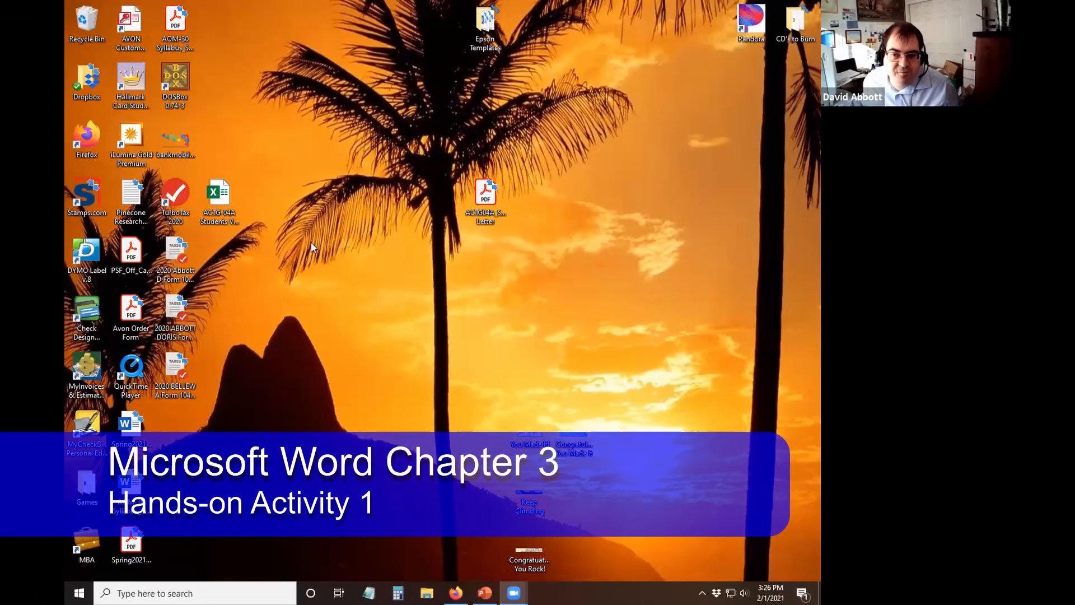
# Create a new folder on the desktop named Word Chapter 3.
pyautogui.rightClick(333, 151)
pyautogui.moveTo(391, 297)
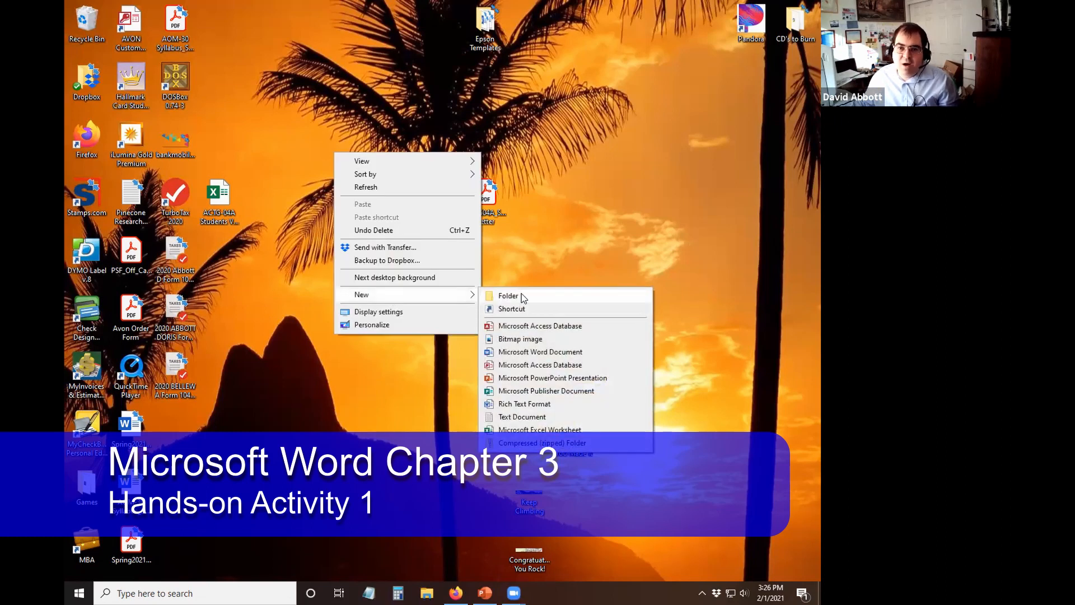
pyautogui.click(520, 297)
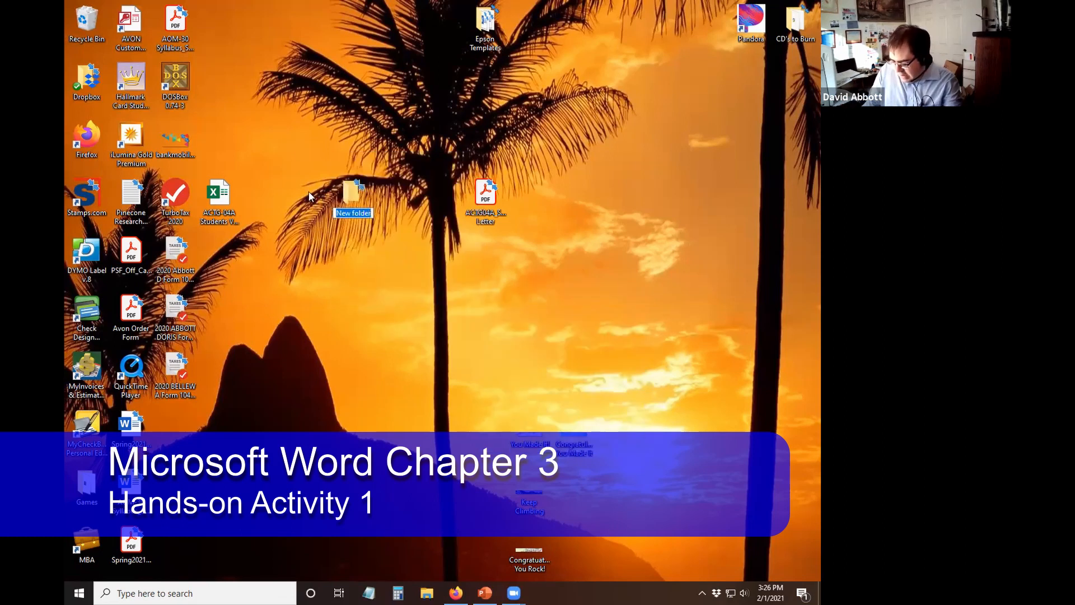
pyautogui.write('Word Cha')
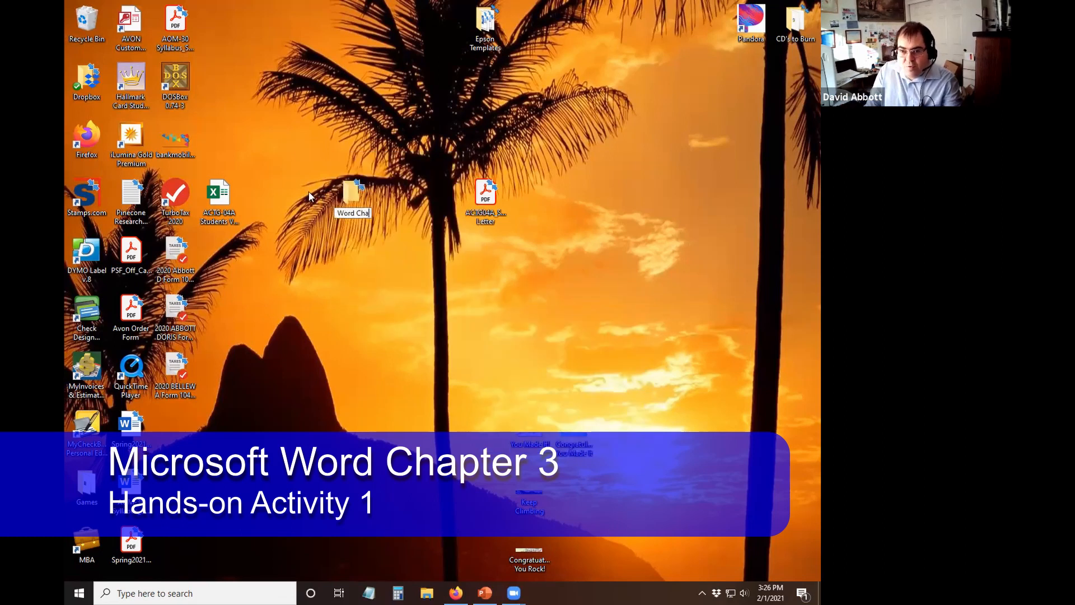
pyautogui.write('pter 3')
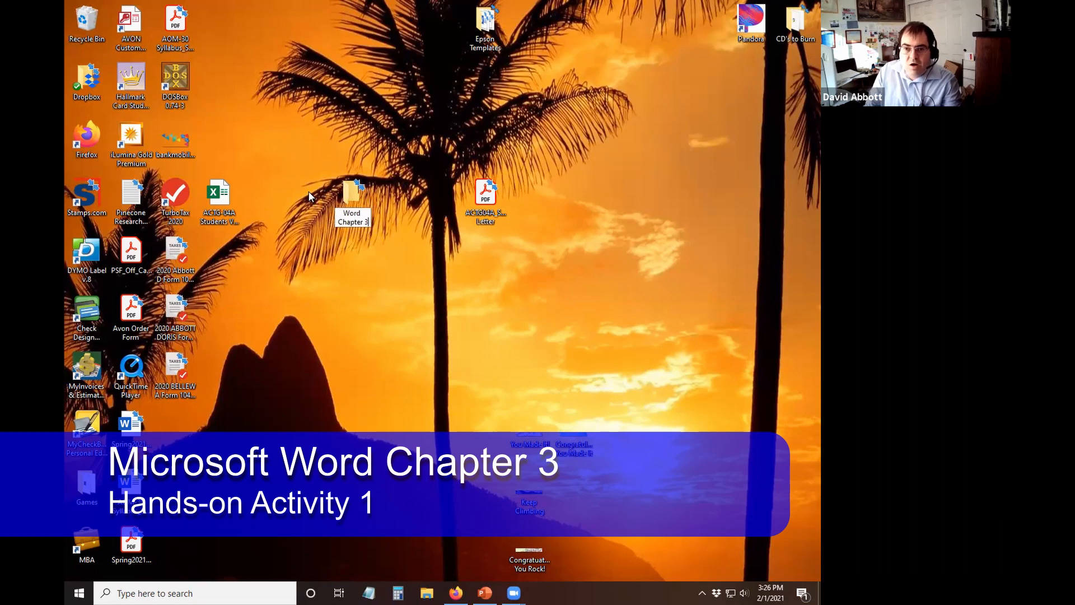
pyautogui.press('Return')
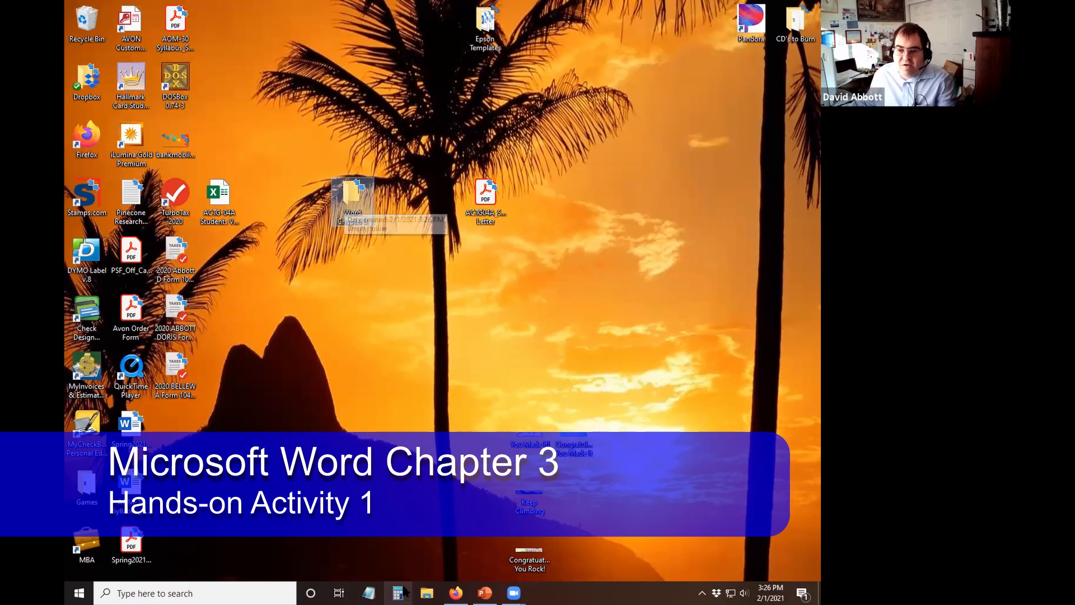
# Switch to Firefox and display the AOM-30-31967 course modules in student view.
pyautogui.click(456, 593)
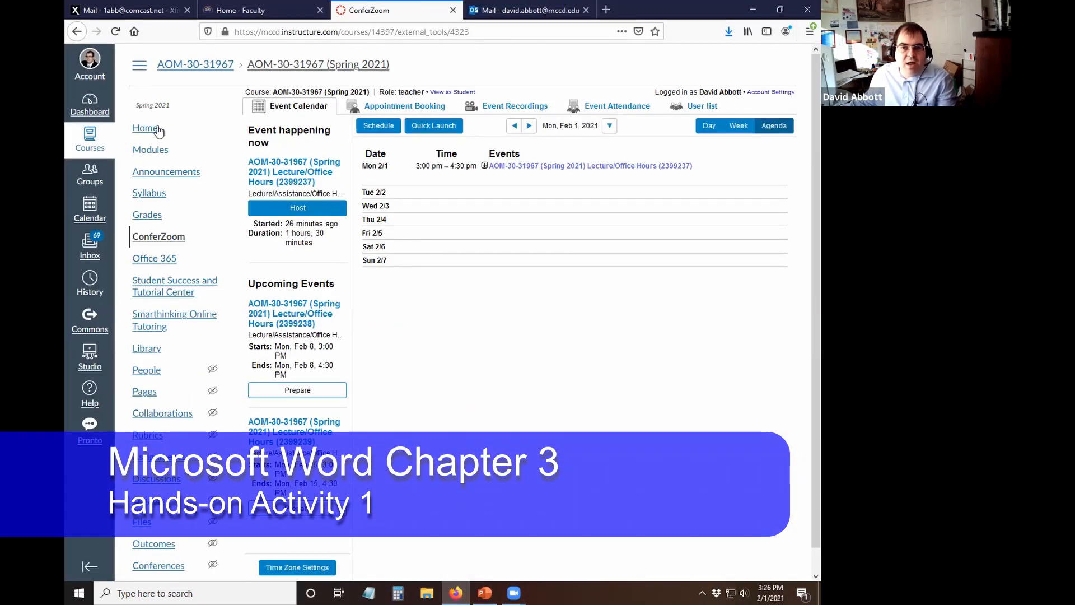
pyautogui.click(162, 65)
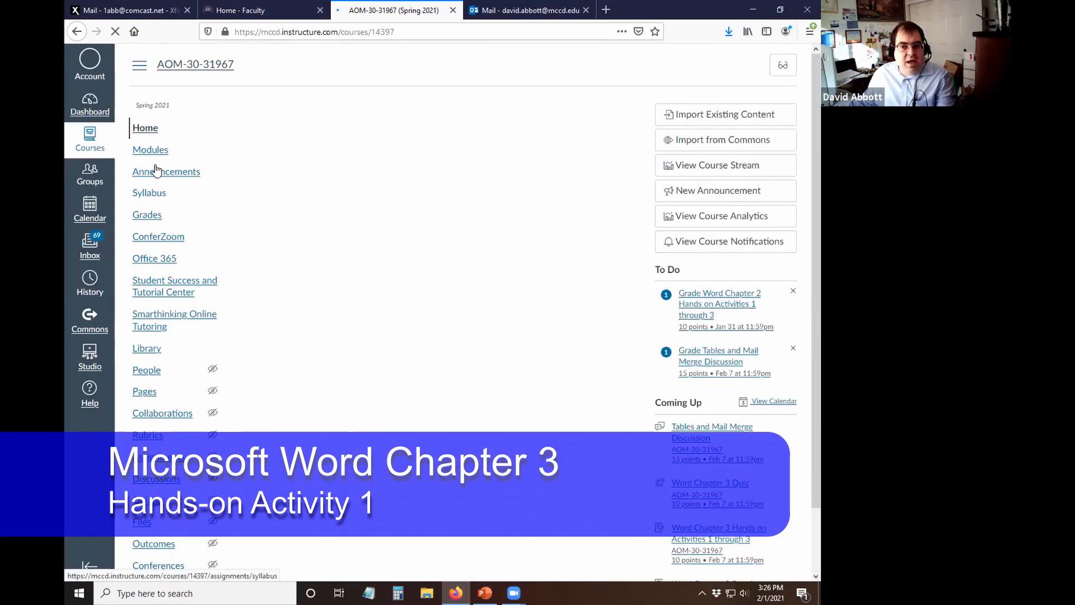
pyautogui.click(154, 149)
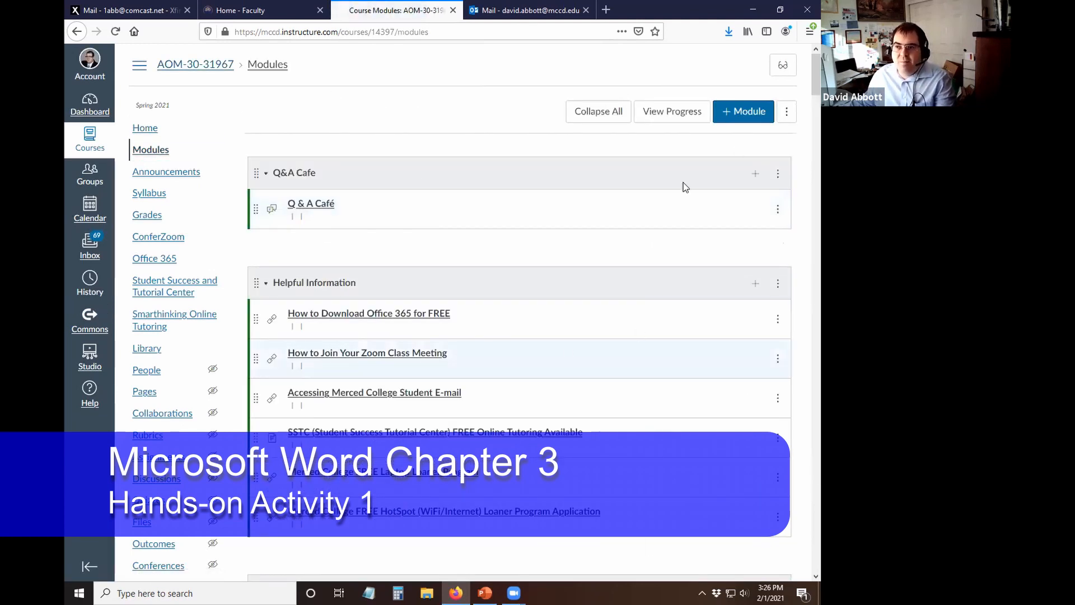
pyautogui.click(784, 67)
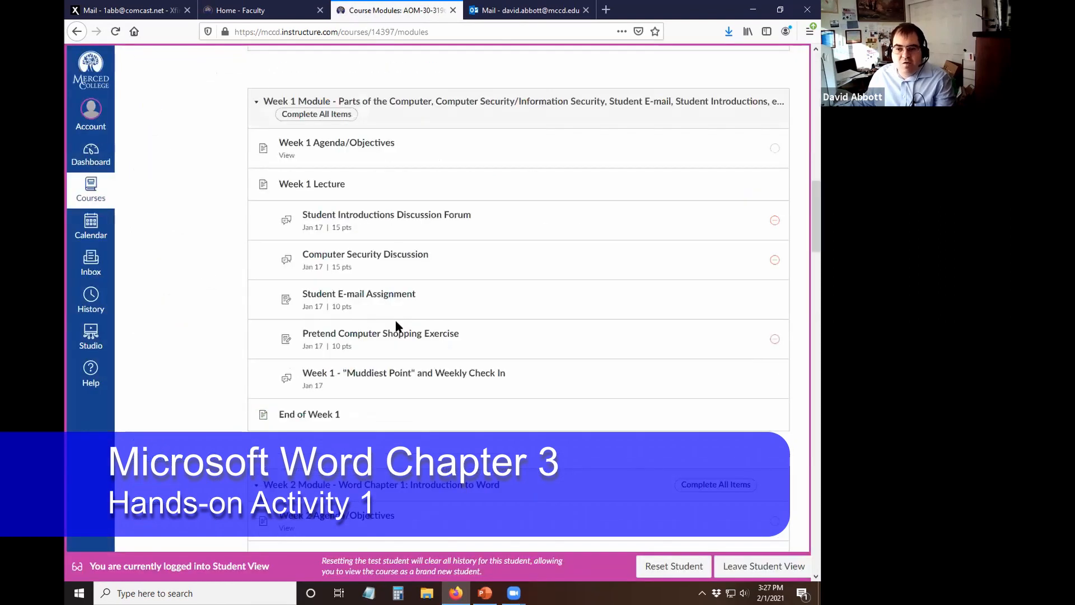
# Open the Word Chapter 3 Hands on Activities 1 through 3 assignment from the Week 4 module.
pyautogui.scroll(-10, 395, 326)
pyautogui.scroll(-5, 605, 290)
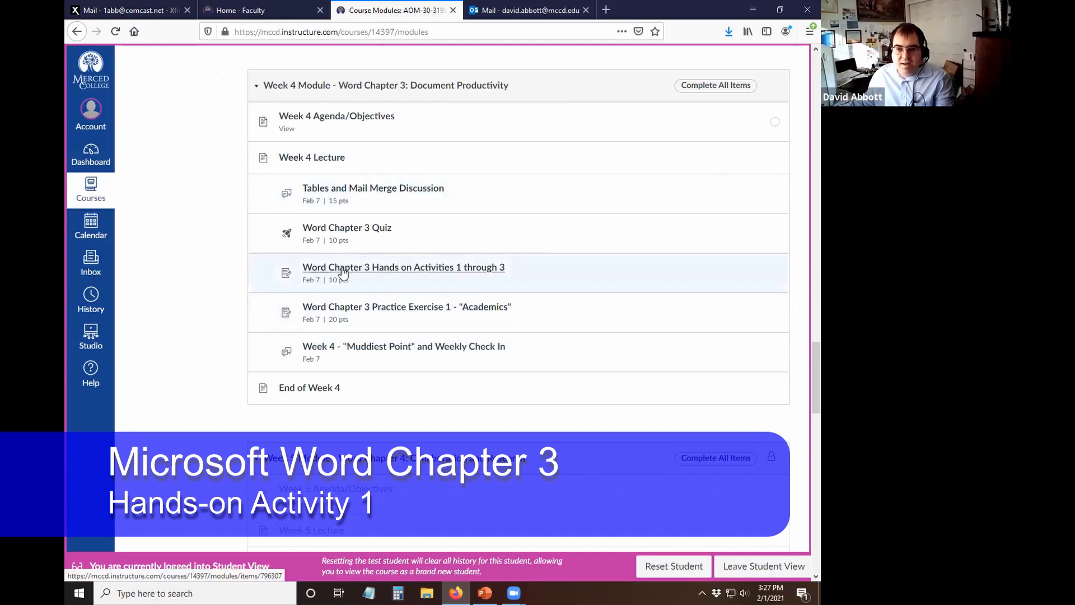
pyautogui.click(475, 267)
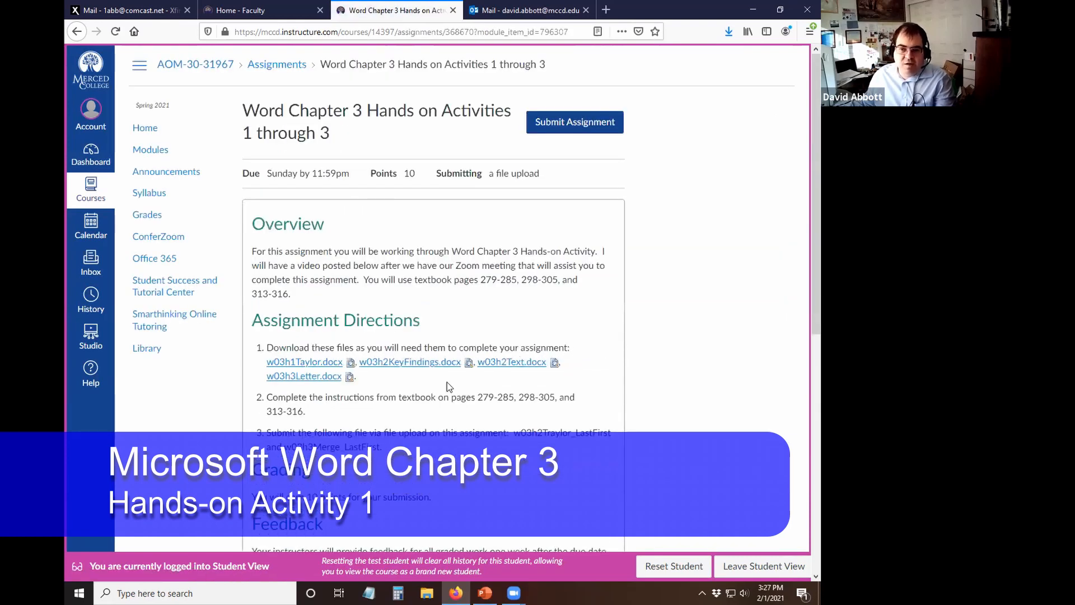
# Save the linked w03h1Traylor document into the Word Chapter 3 folder on the desktop.
pyautogui.rightClick(285, 365)
pyautogui.click(270, 366)
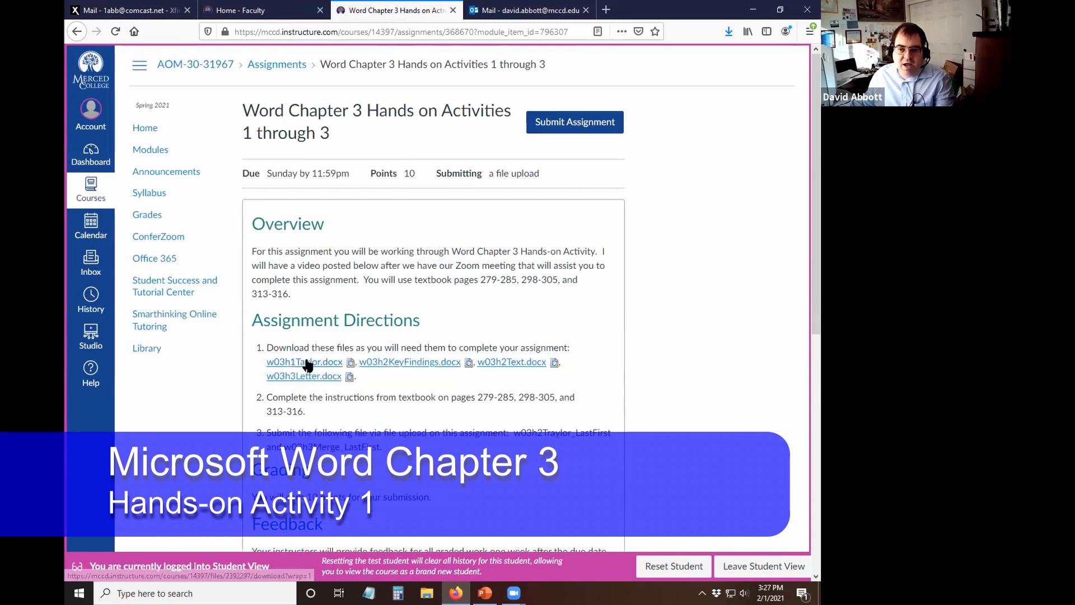
pyautogui.rightClick(307, 361)
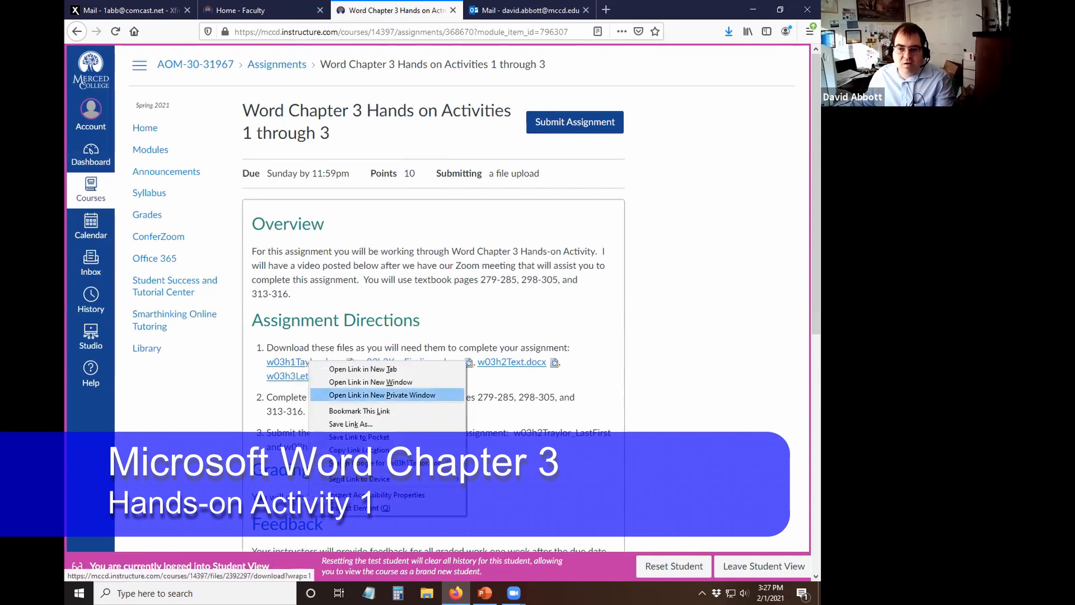
pyautogui.click(377, 426)
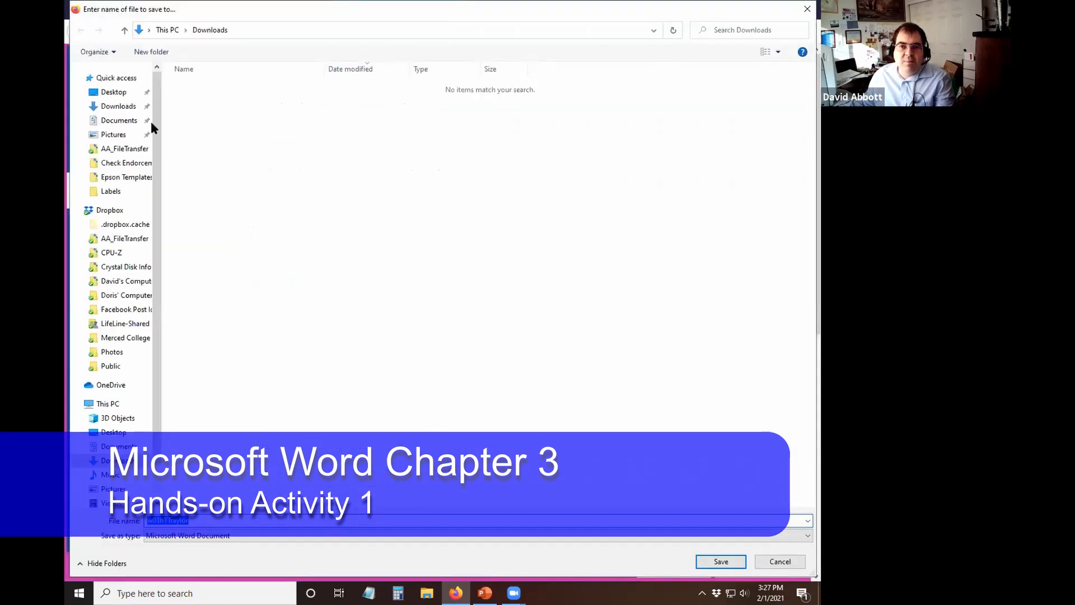
pyautogui.click(112, 93)
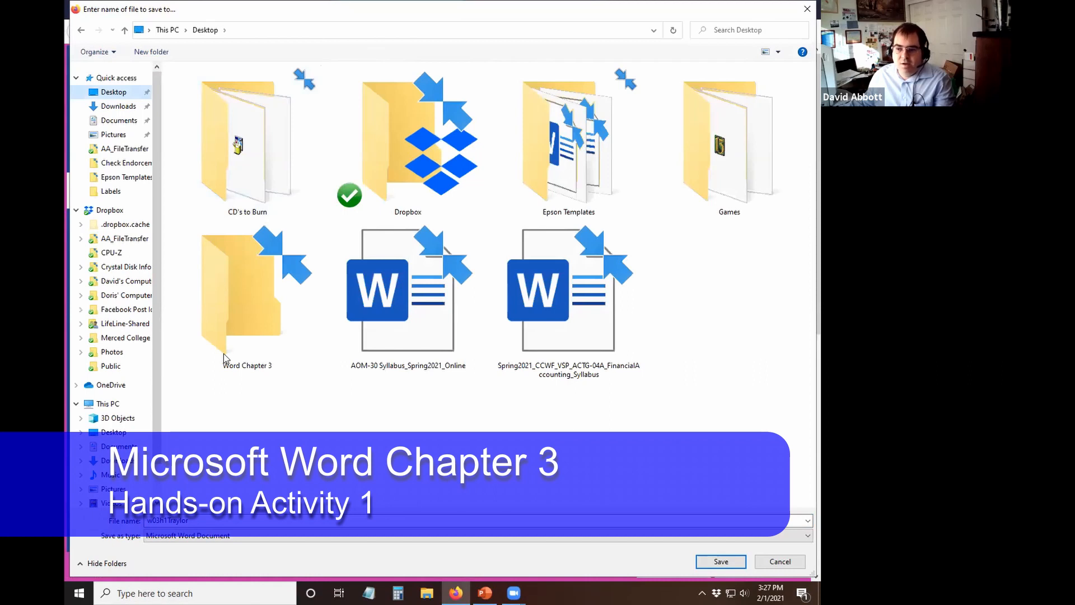
pyautogui.press('Return')
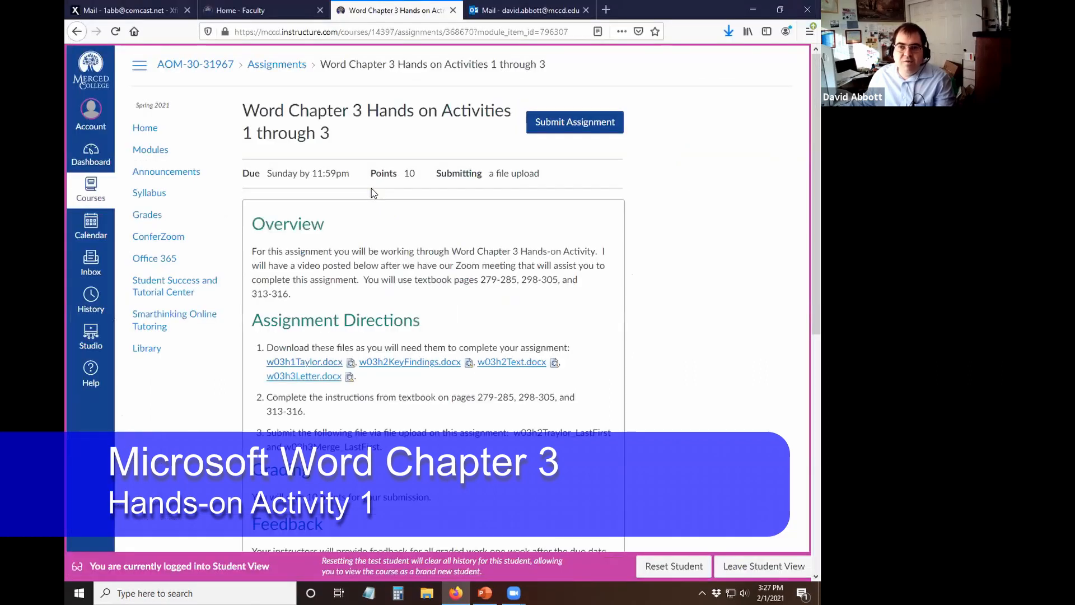
# Save the linked w03h2KeyFindings.docx file into the Word Chapter 3 folder.
pyautogui.rightClick(409, 364)
pyautogui.click(471, 430)
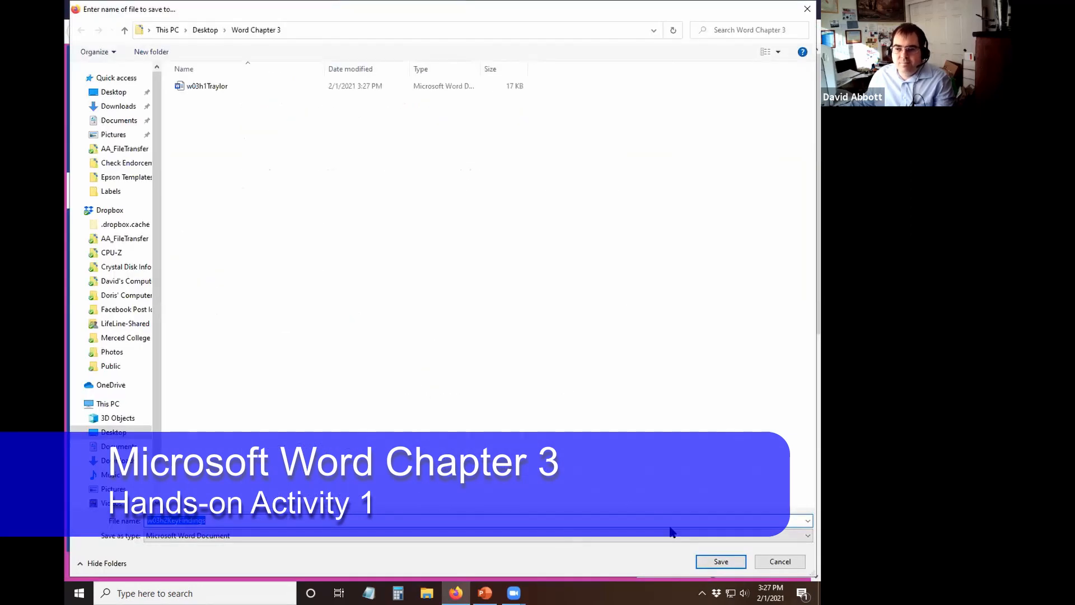
pyautogui.click(714, 562)
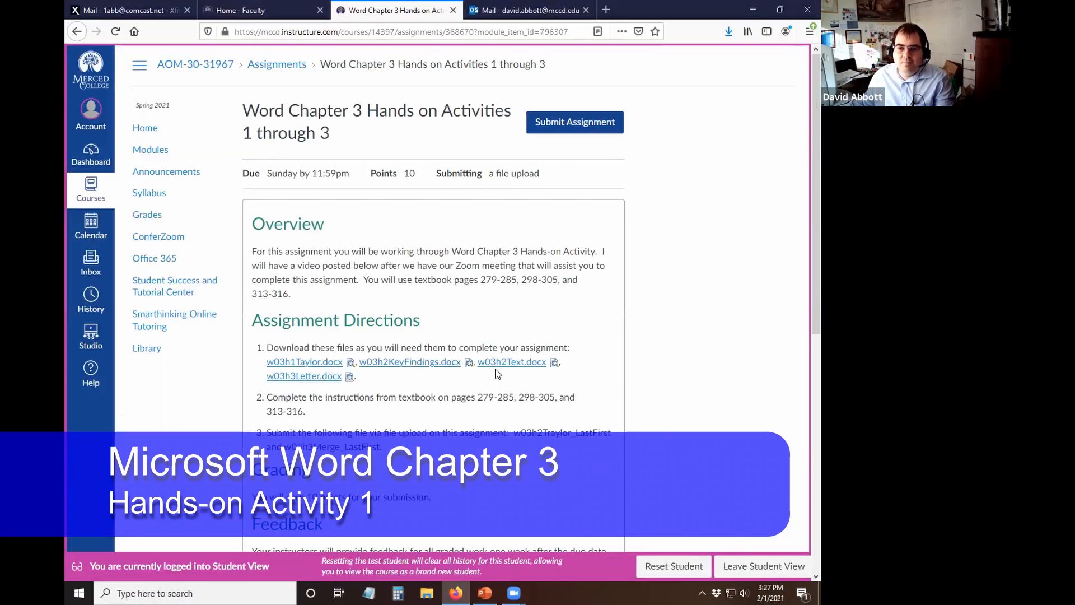
# Save the linked w03h2Text.docx and w03h3Letter.docx files into the Word Chapter 3 folder.
pyautogui.rightClick(510, 363)
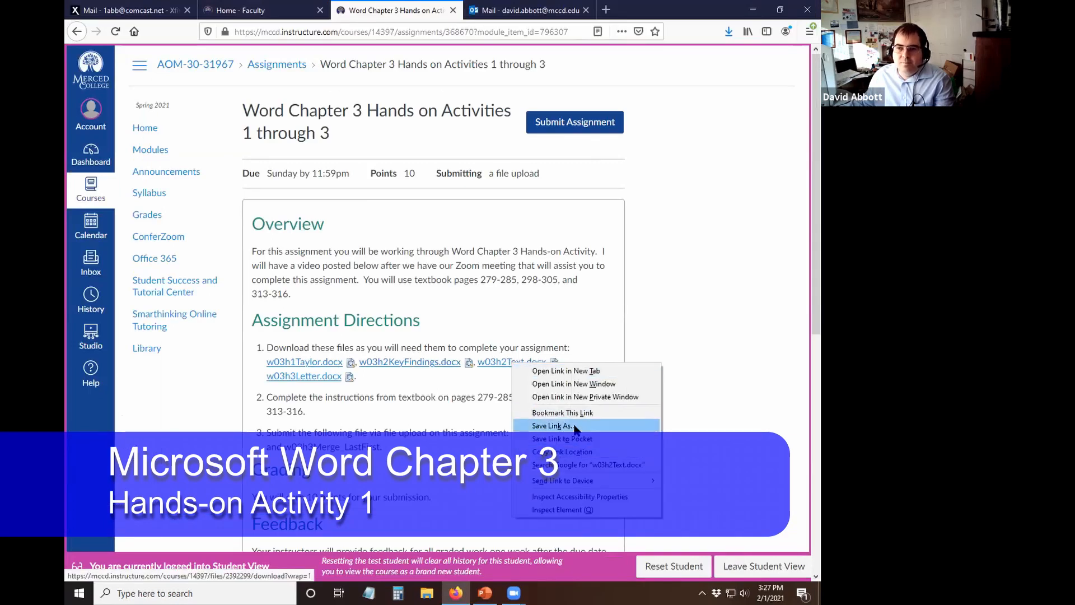
pyautogui.click(572, 426)
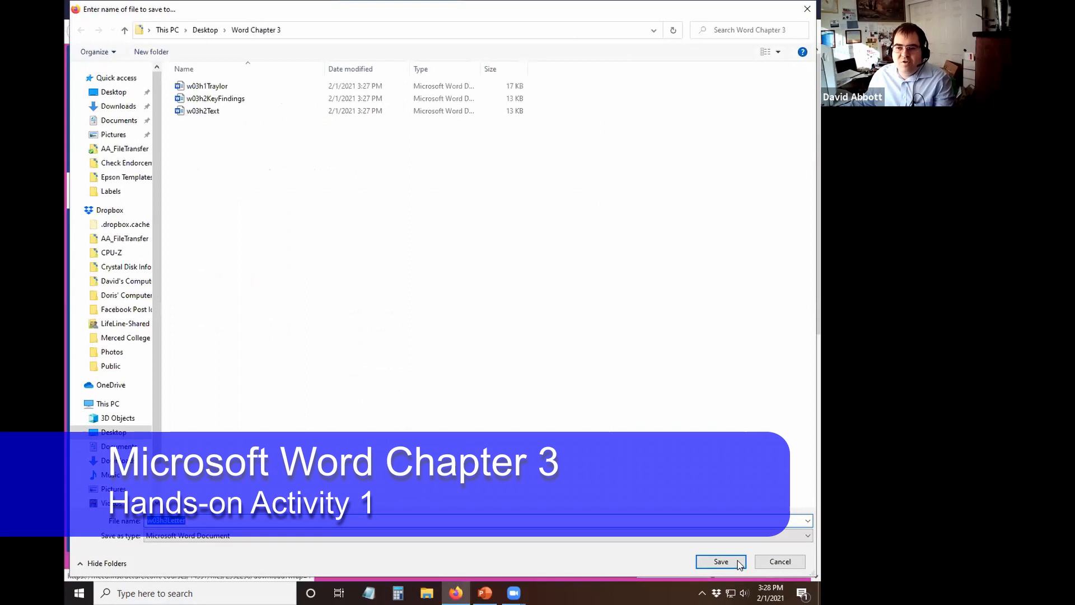
pyautogui.click(722, 561)
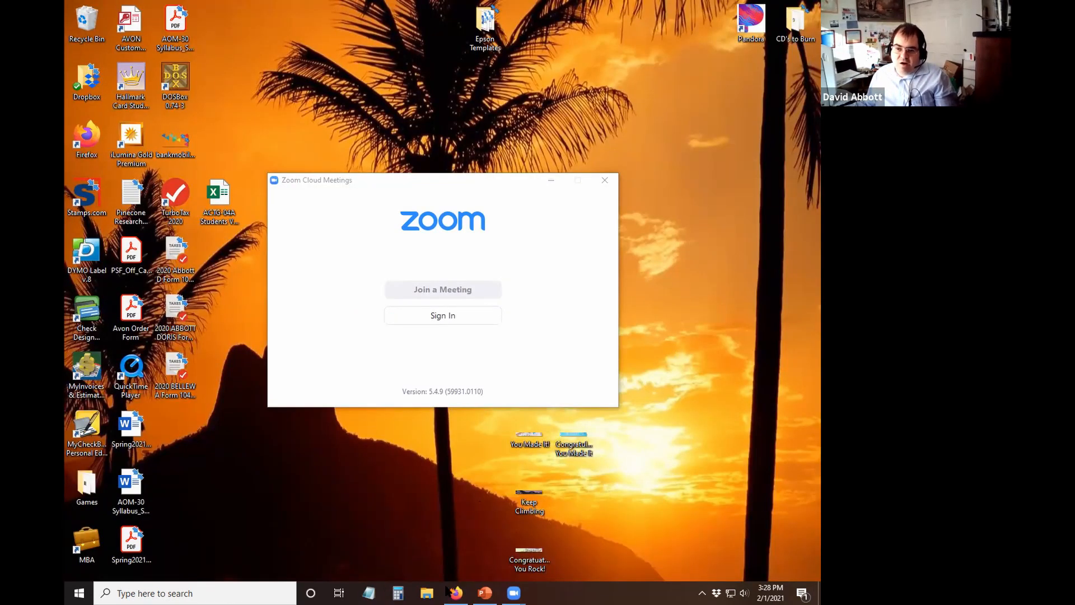
# Minimize the PowerPoint and Zoom windows to uncover the desktop.
pyautogui.click(485, 592)
pyautogui.click(485, 592)
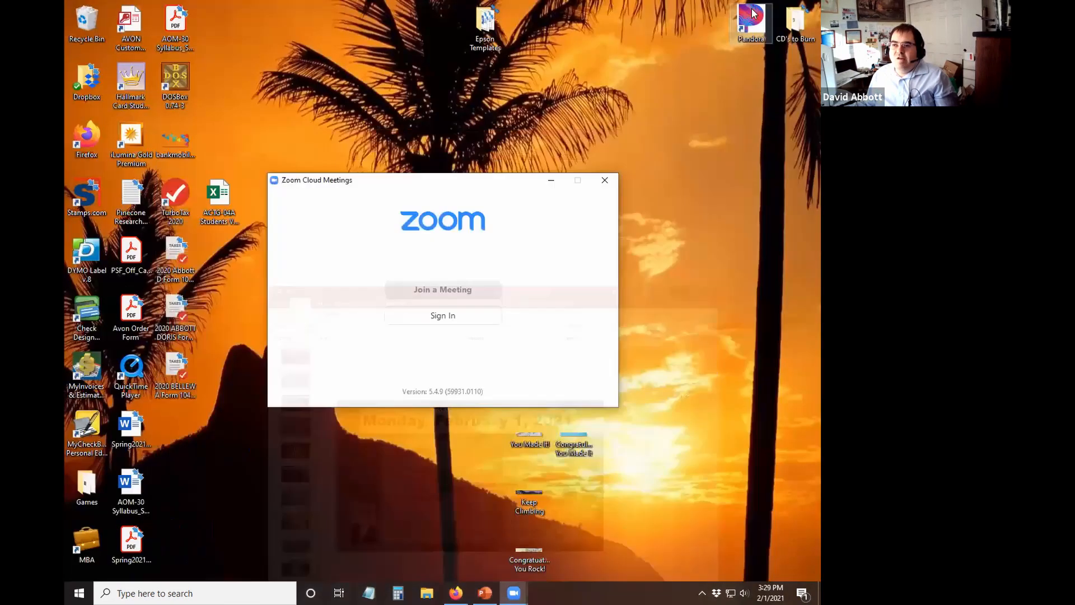
pyautogui.click(550, 179)
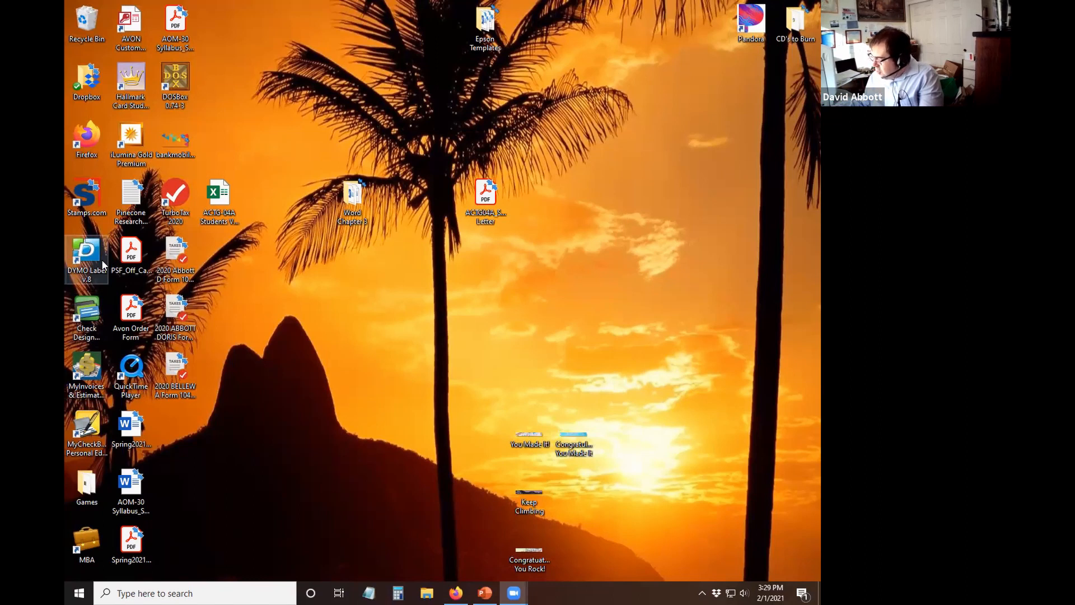
# Open the w03h1Traylor document from the desktop's Word Chapter 3 folder and enable editing.
pyautogui.doubleClick(350, 203)
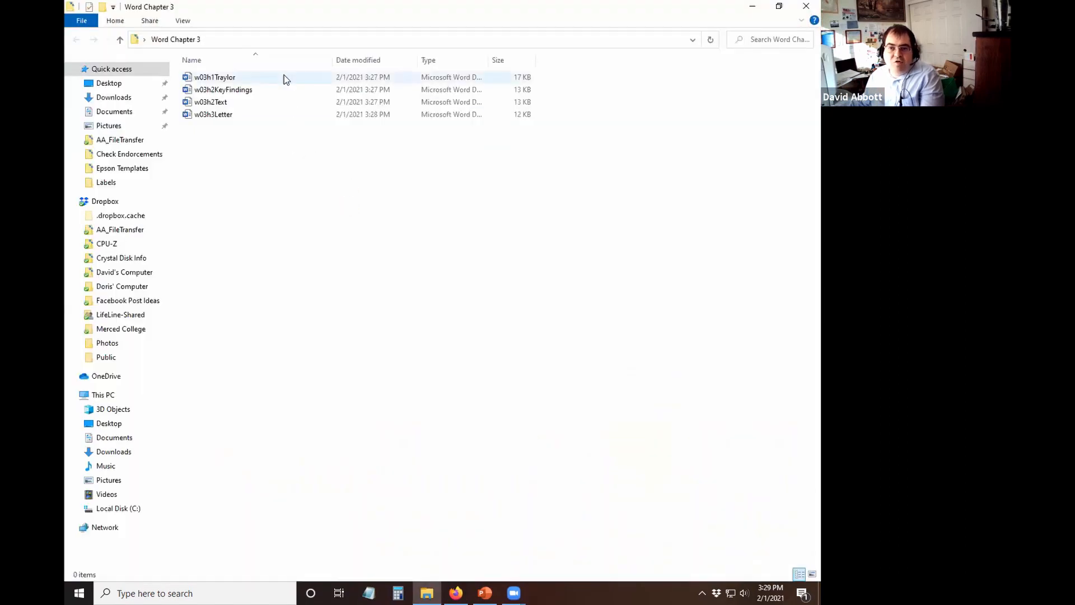
pyautogui.doubleClick(285, 78)
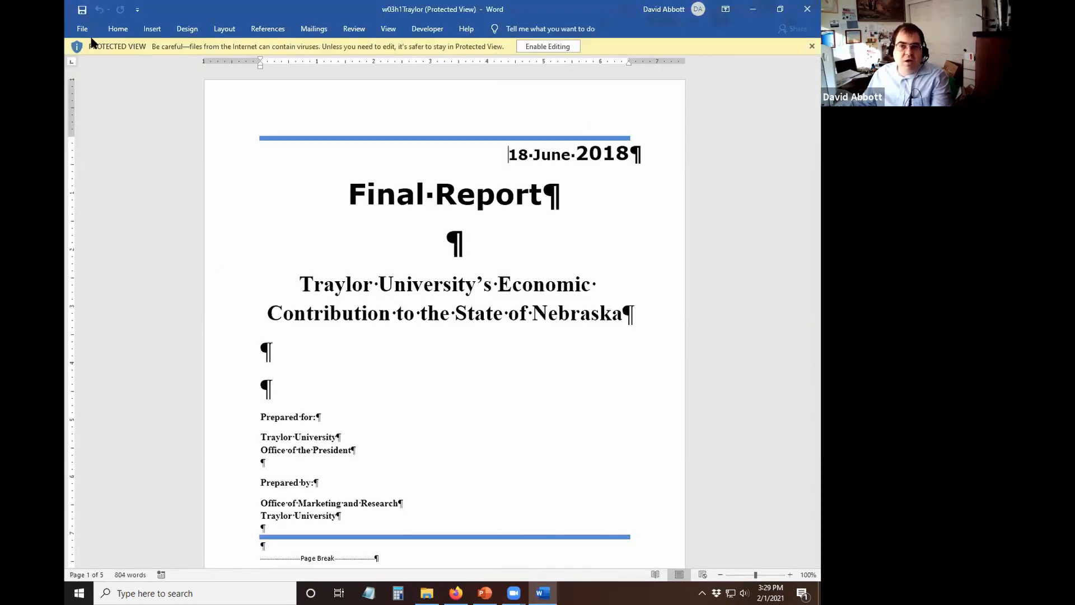
pyautogui.click(570, 51)
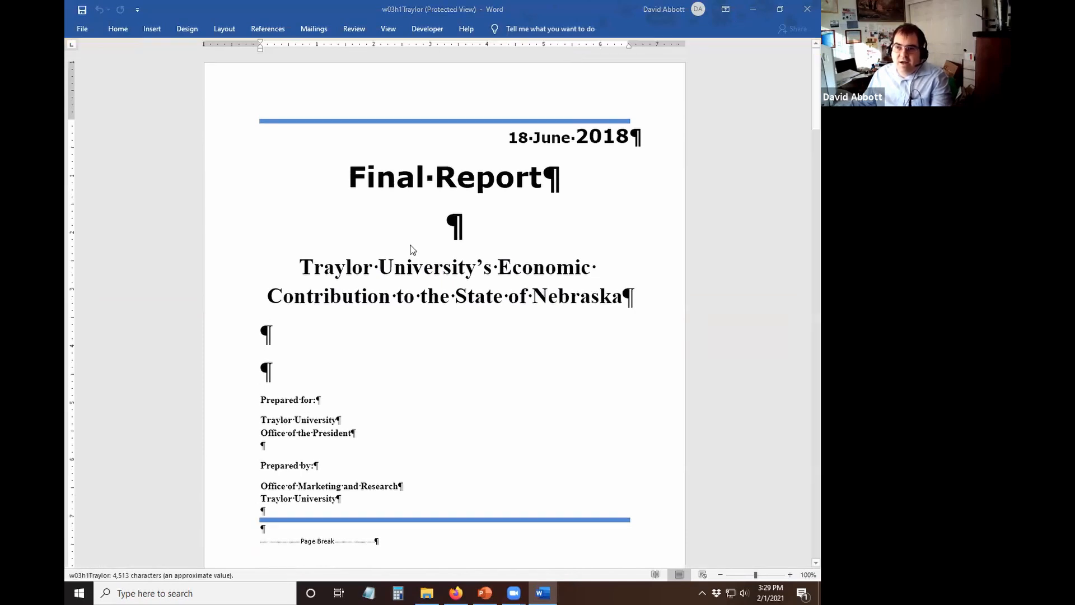
# Save the report in the Word Chapter 3 folder as w03h1Traylor, adding an underscore and the student's last and first name to the file name.
pyautogui.click(85, 30)
pyautogui.click(127, 186)
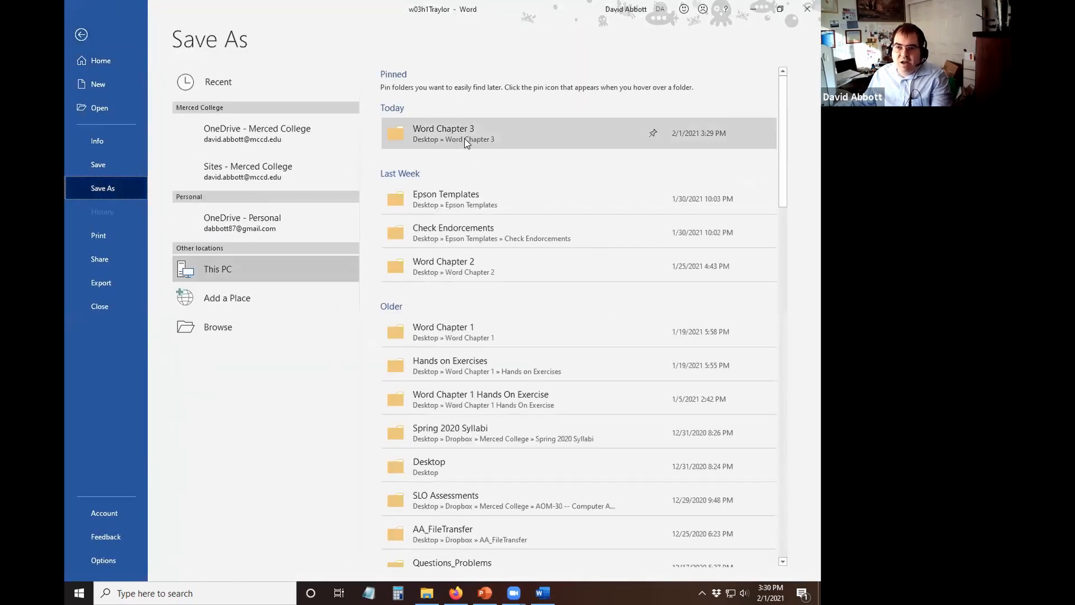
pyautogui.click(465, 143)
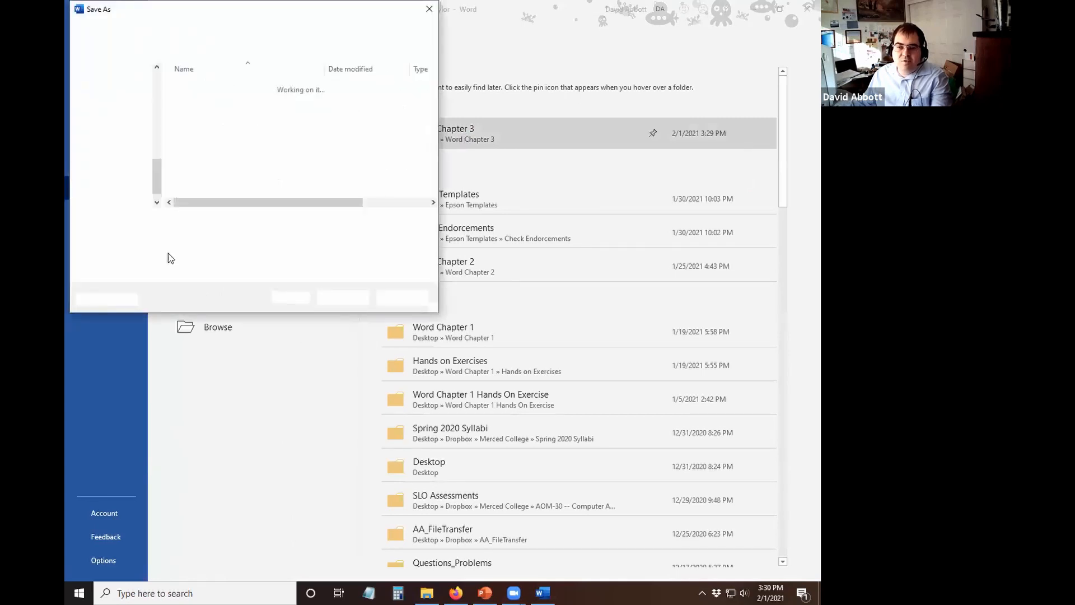
pyautogui.click(206, 224)
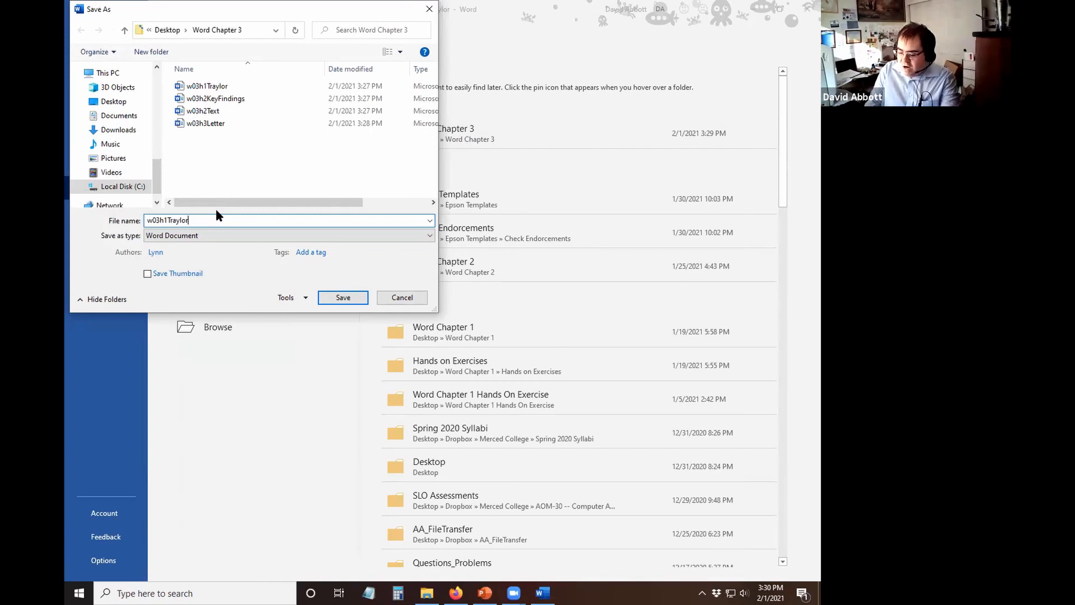
pyautogui.write('_Abbott')
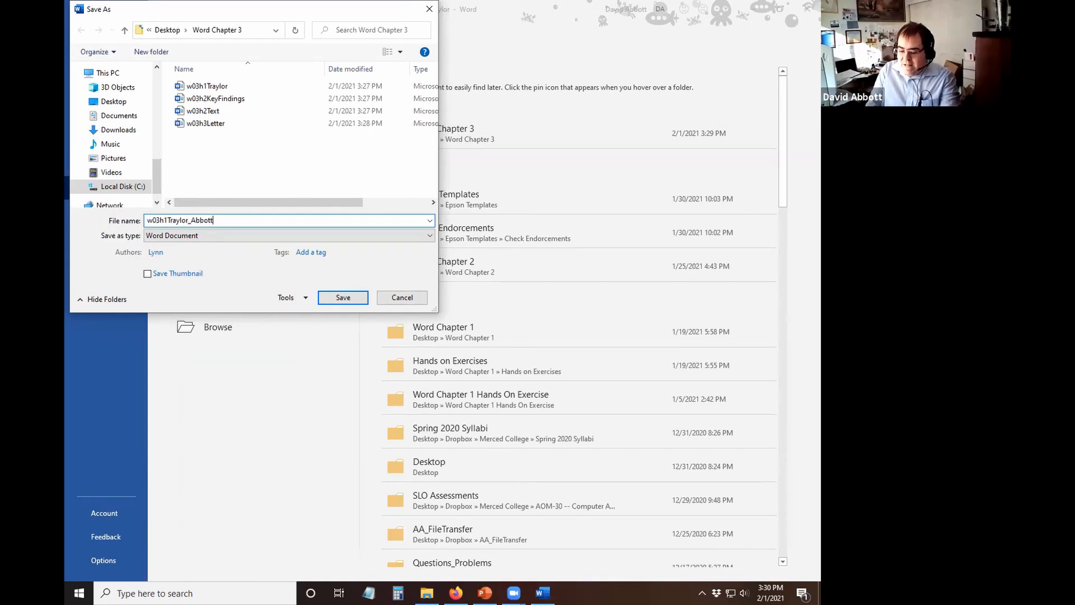
pyautogui.write('Dav')
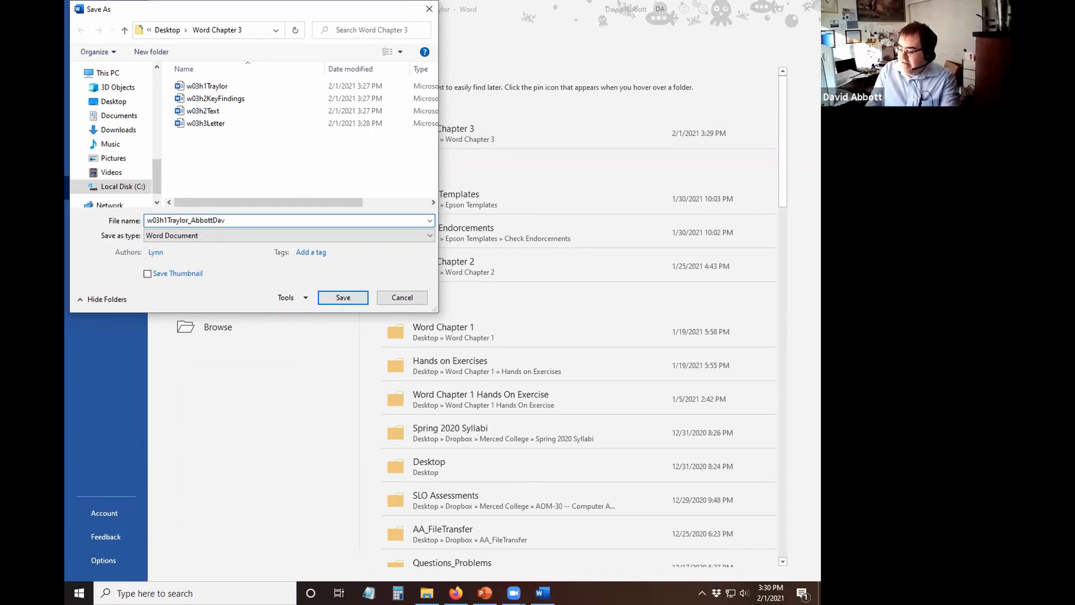
pyautogui.write('id')
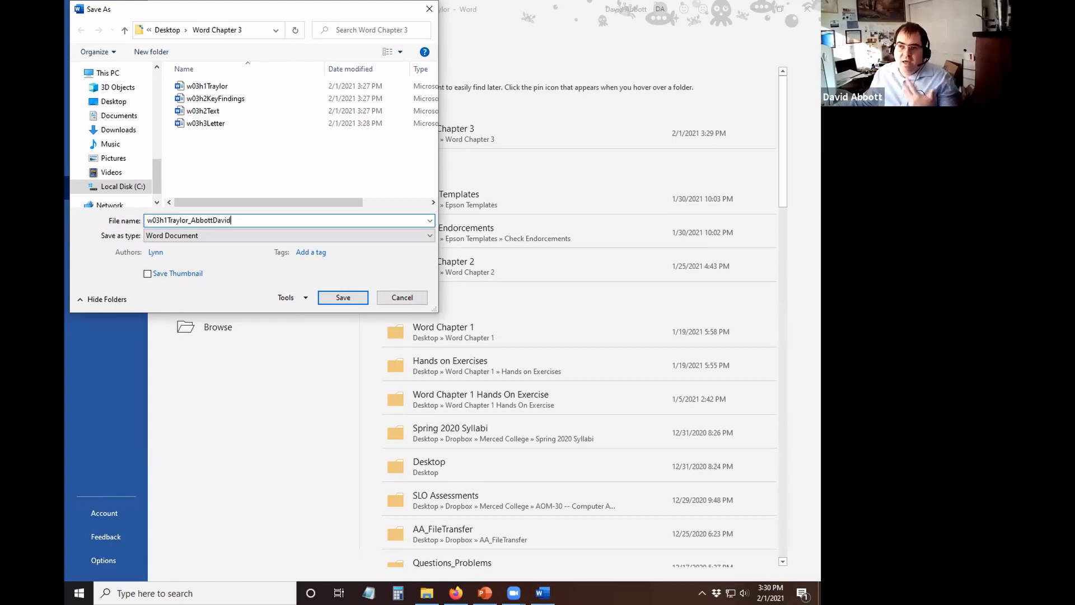
pyautogui.click(342, 304)
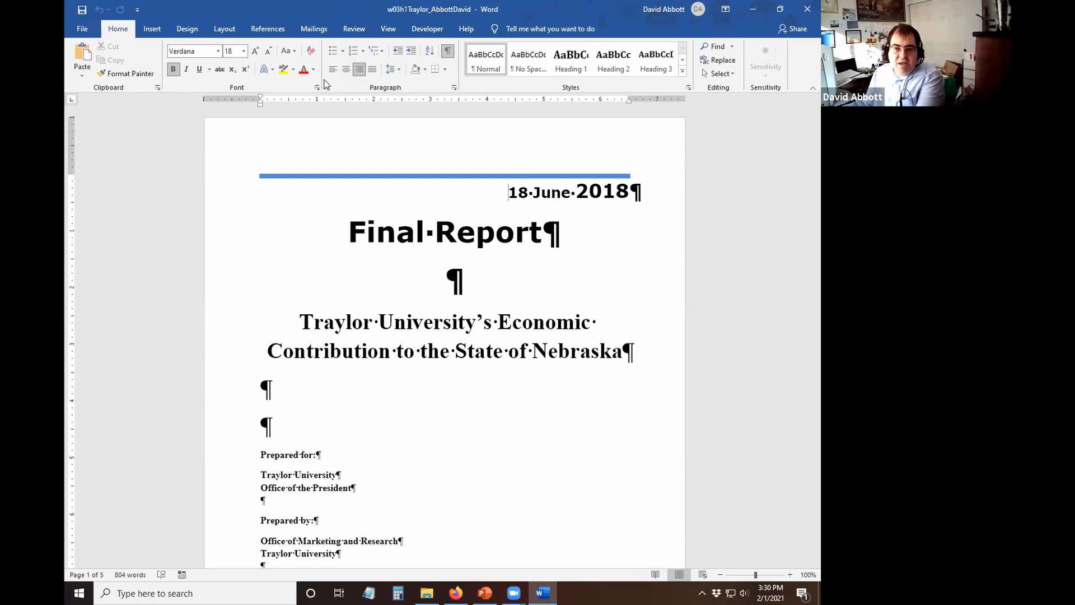
# At the document's end, under Key Findings, enter "Table 1 shows the top industry sectors in which Traylor University makes a difference in terms of economic impact.".
pyautogui.click(389, 29)
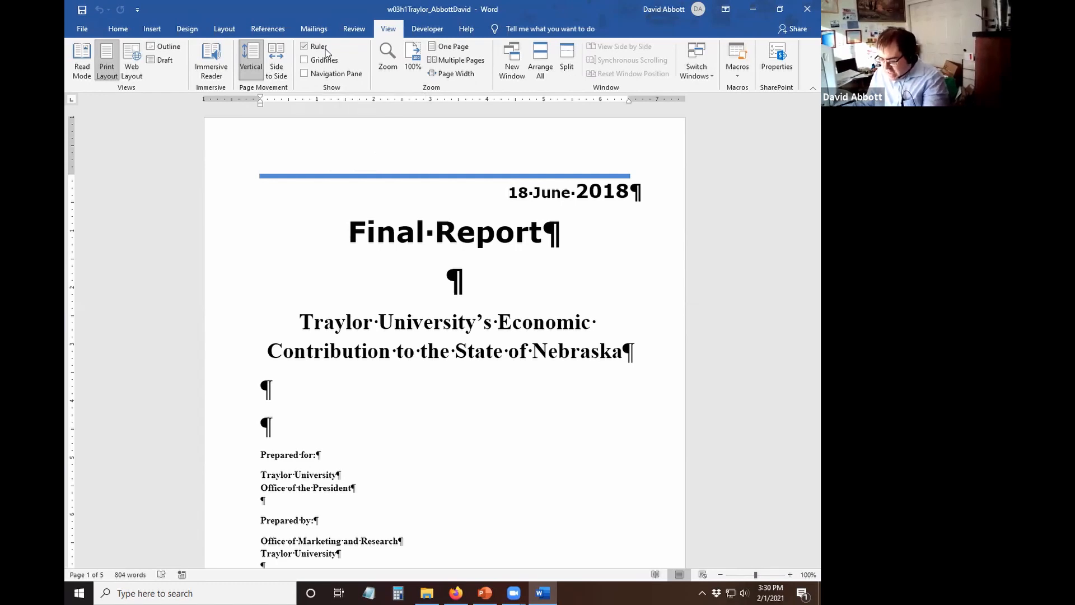
pyautogui.hotkey('ctrl', 'End')
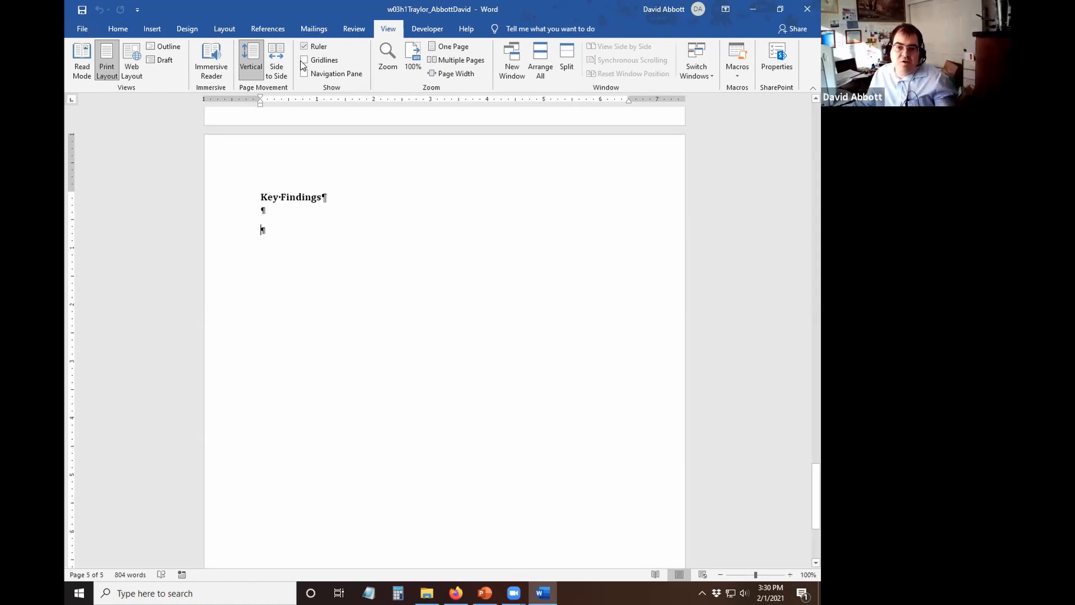
pyautogui.click(284, 220)
pyautogui.click(284, 228)
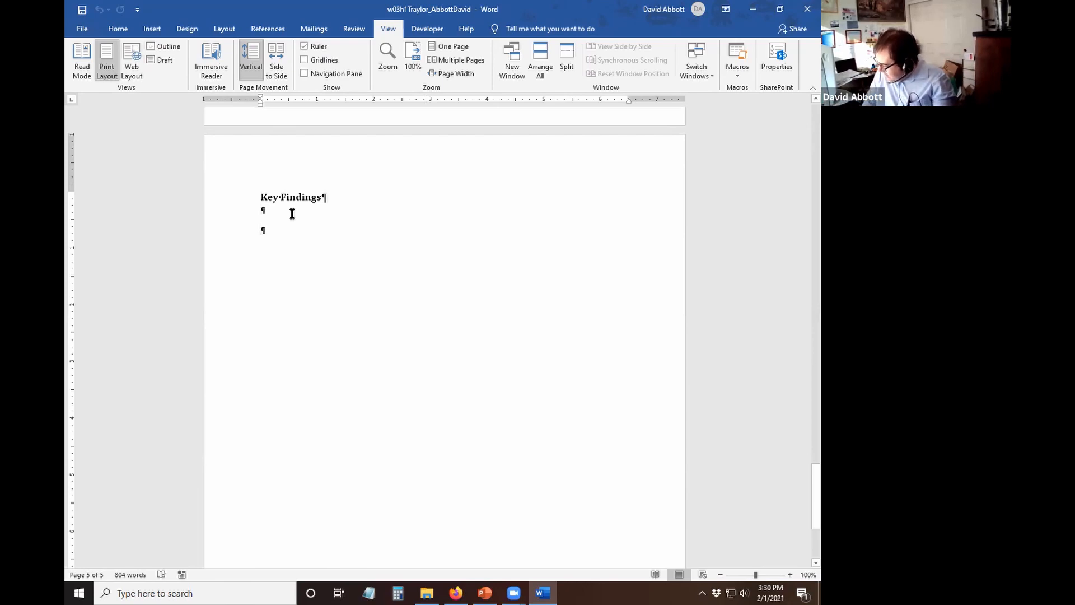
pyautogui.write('Tab')
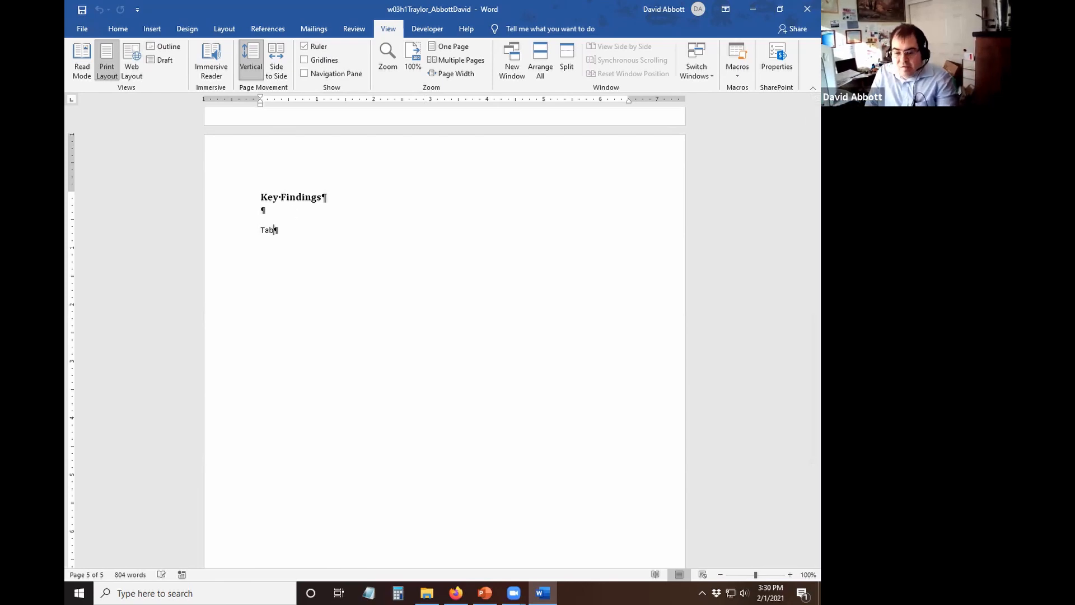
pyautogui.write('le 1 shj')
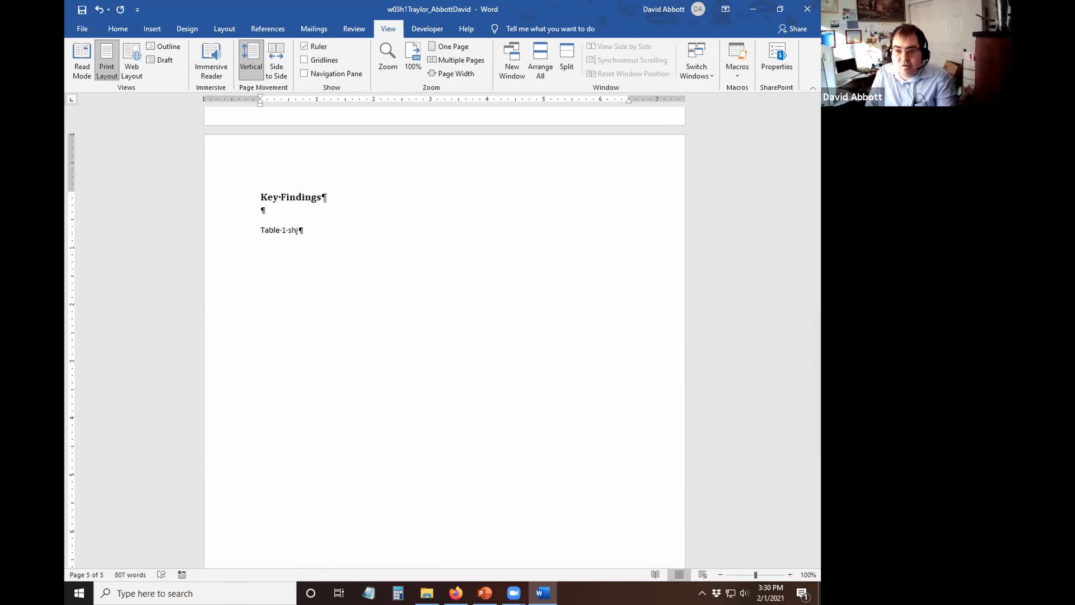
pyautogui.press('BackSpace')
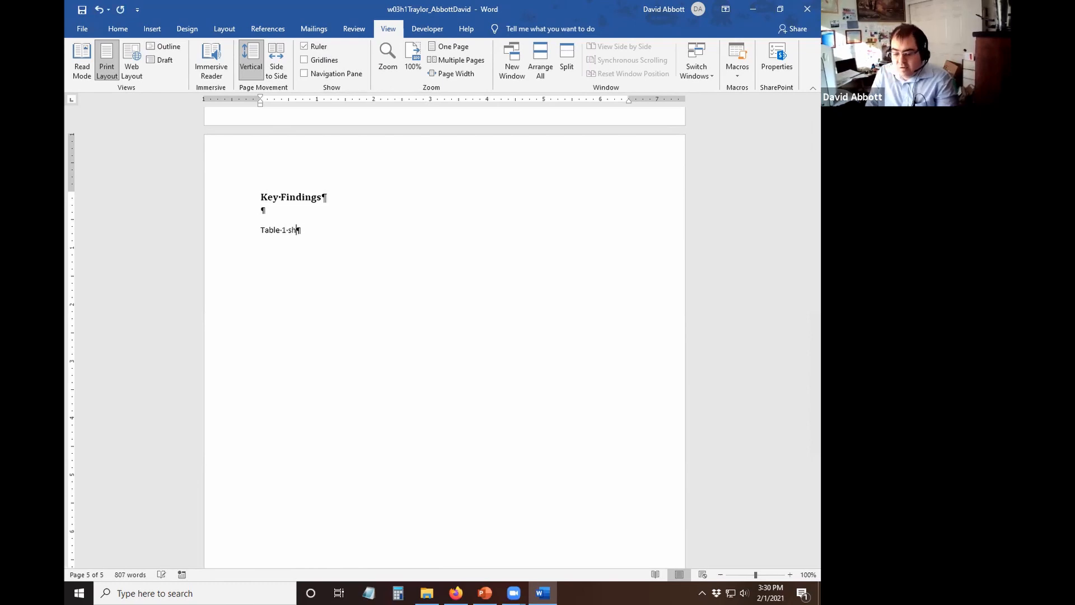
pyautogui.write('ows the ')
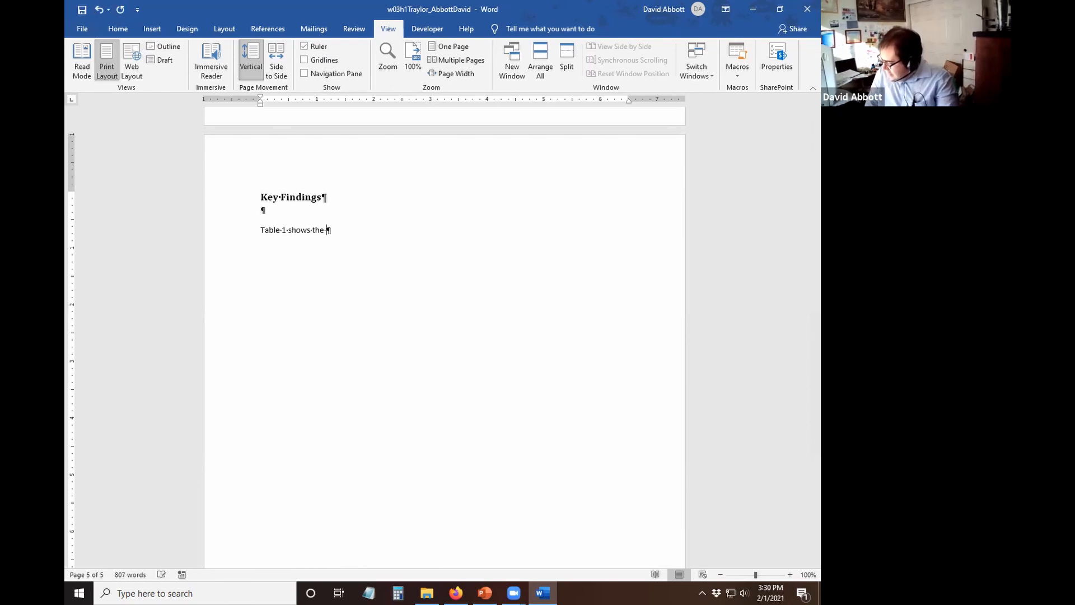
pyautogui.write('top indu')
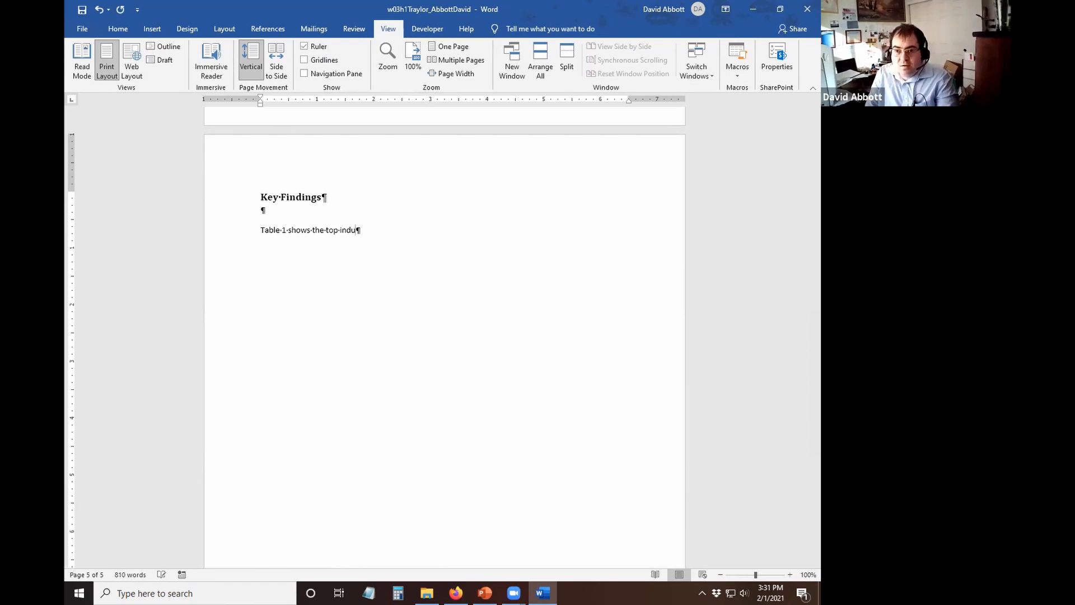
pyautogui.write('stry sectors in which Traylor University makes a difference in terms of econom')
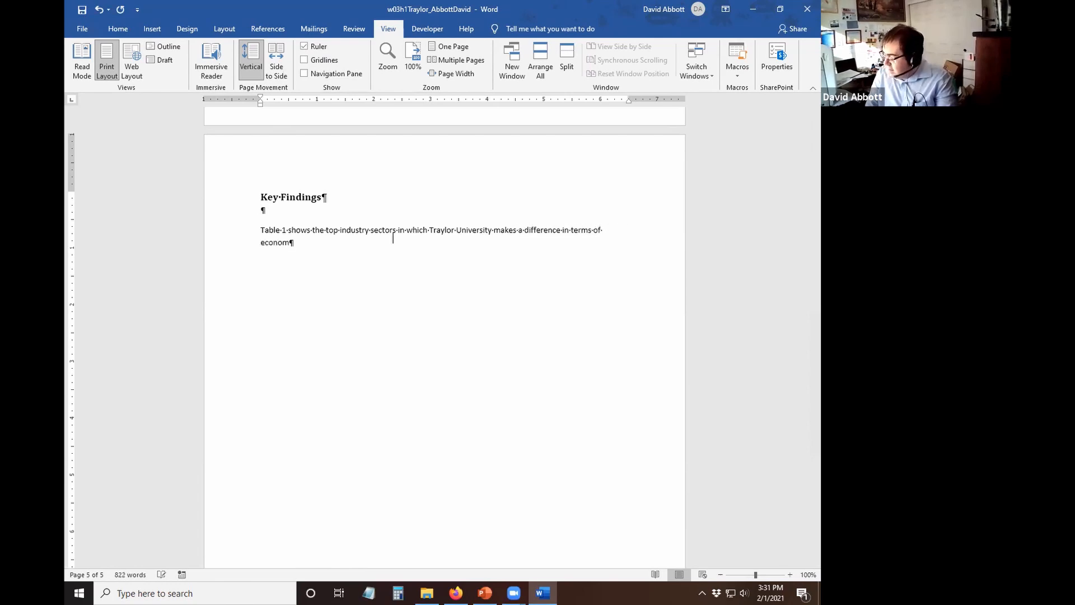
pyautogui.write('ic imppac')
pyautogui.press('BackSpace')
pyautogui.press('BackSpace')
pyautogui.press('BackSpace')
pyautogui.write('act.')
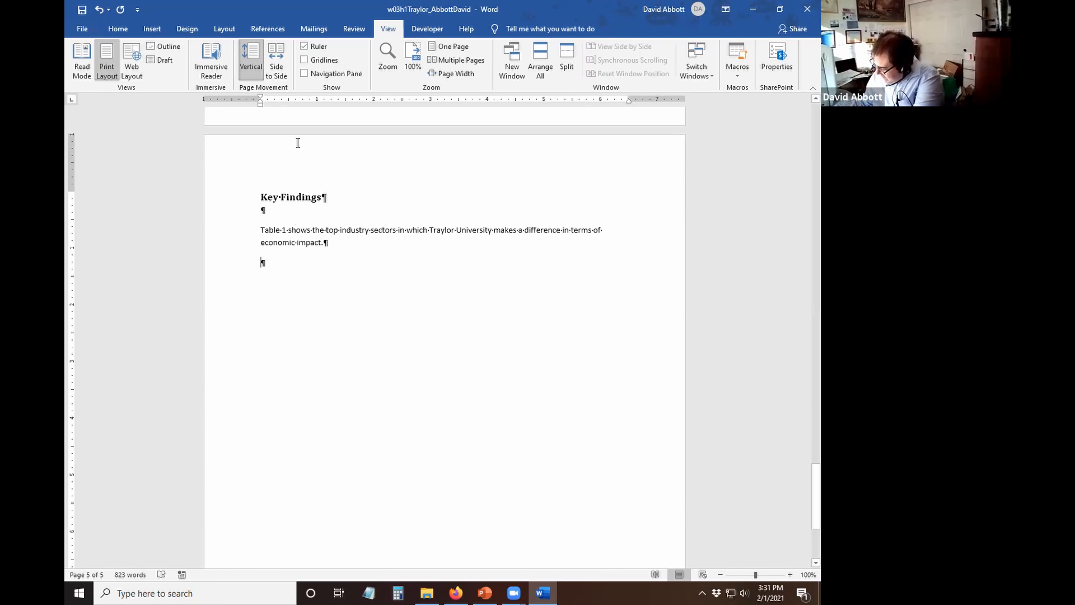
# Insert a table with four columns and five rows below the Key Findings sentence.
pyautogui.click(156, 29)
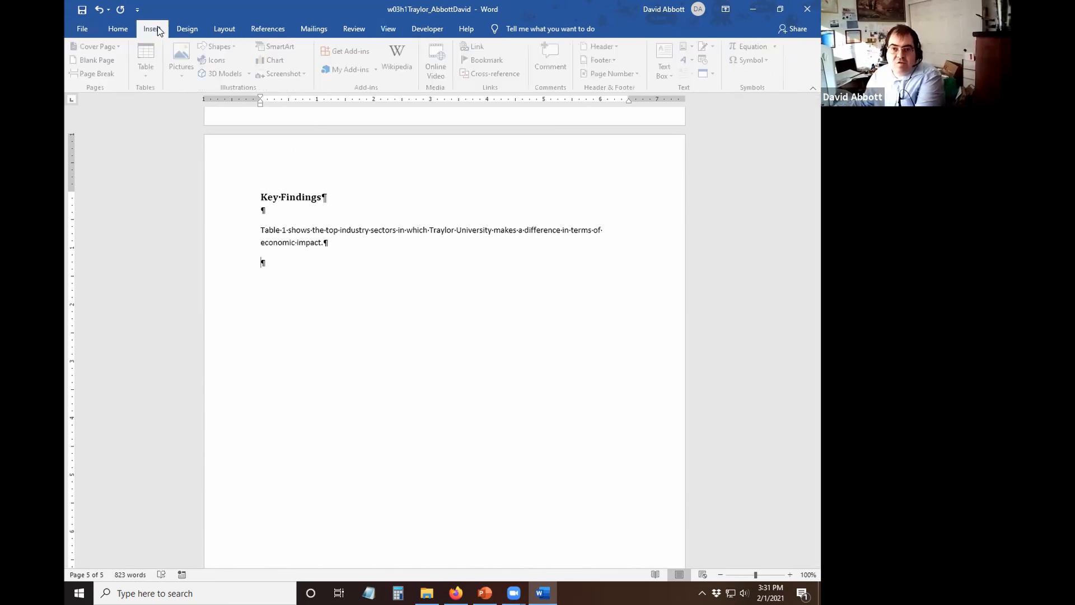
pyautogui.click(156, 78)
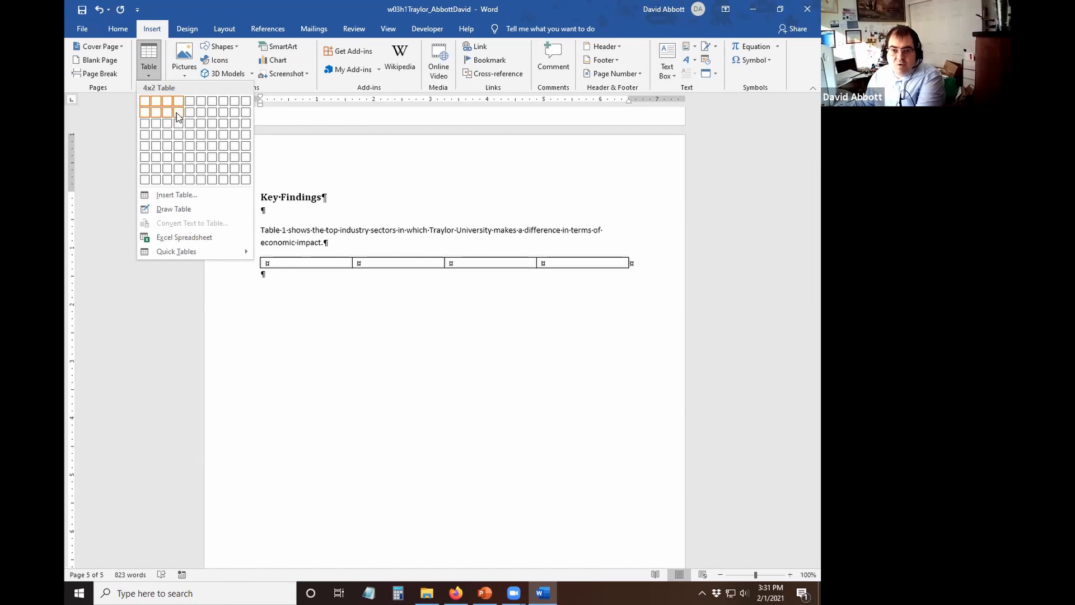
pyautogui.click(178, 146)
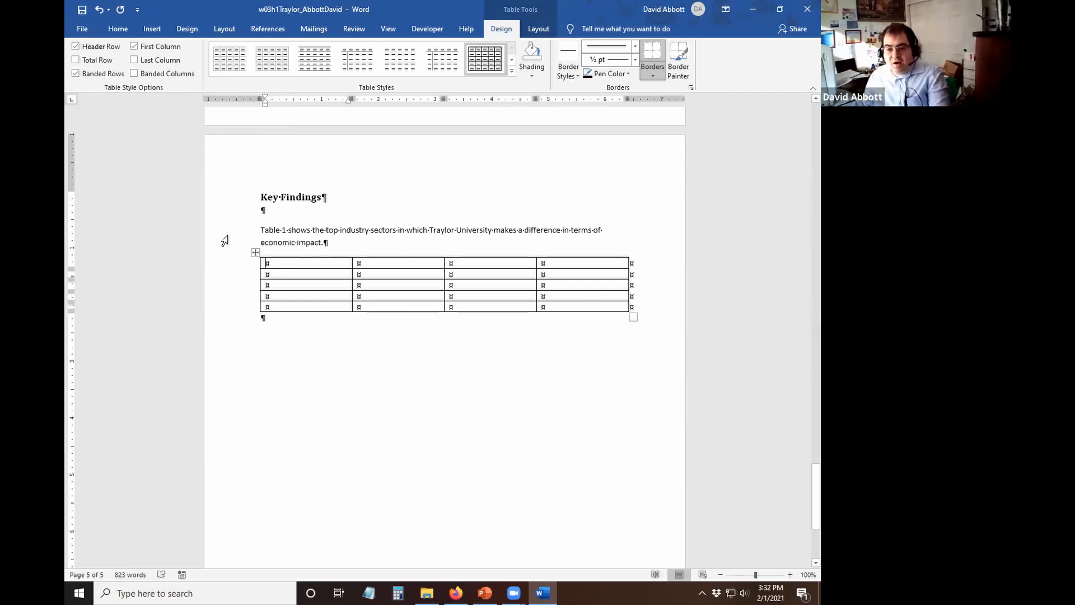
# Fill the table's header row with Sector, Description, Category and Economic Impact.
pyautogui.write('Sector')
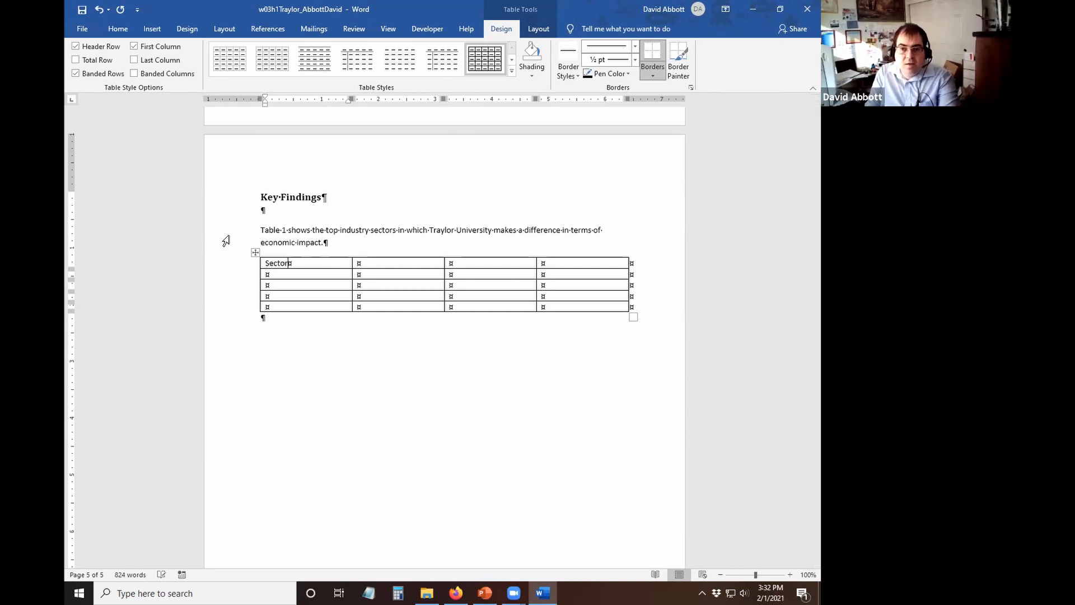
pyautogui.press('Tab')
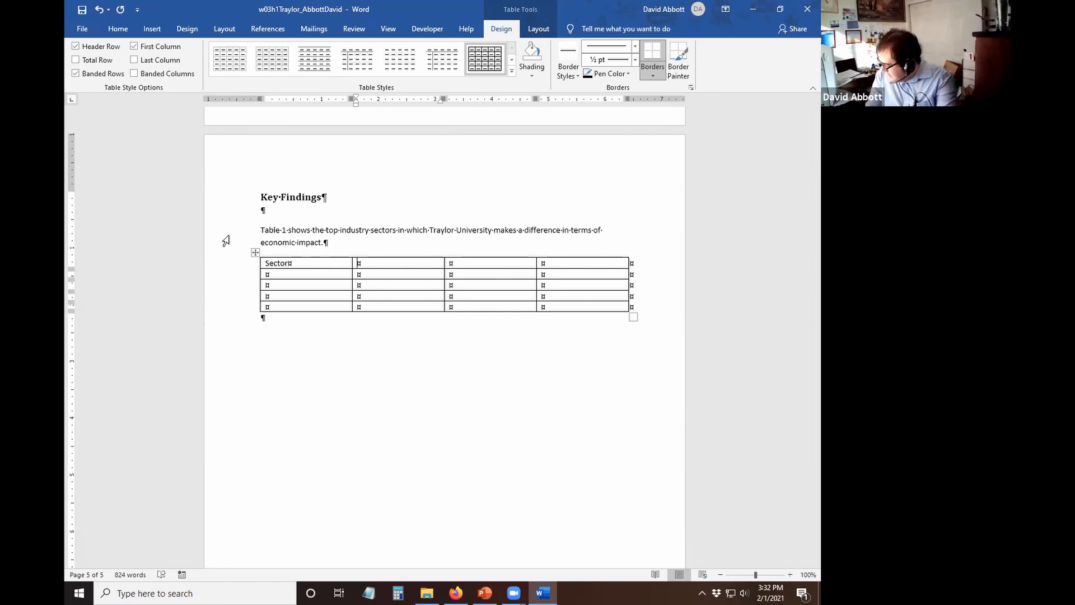
pyautogui.write('Den')
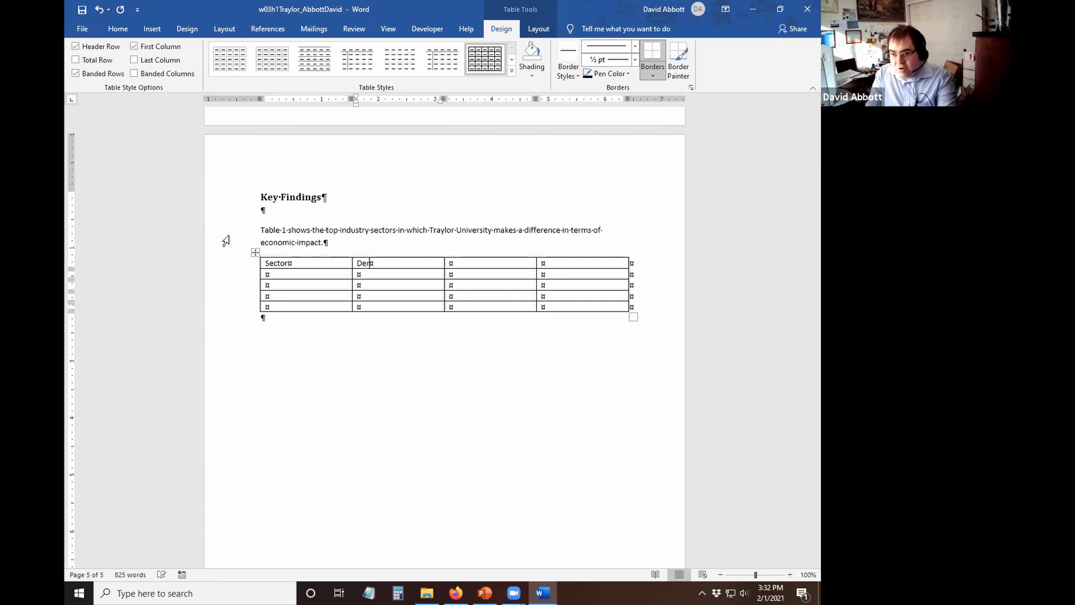
pyautogui.press('BackSpace')
pyautogui.write('scription')
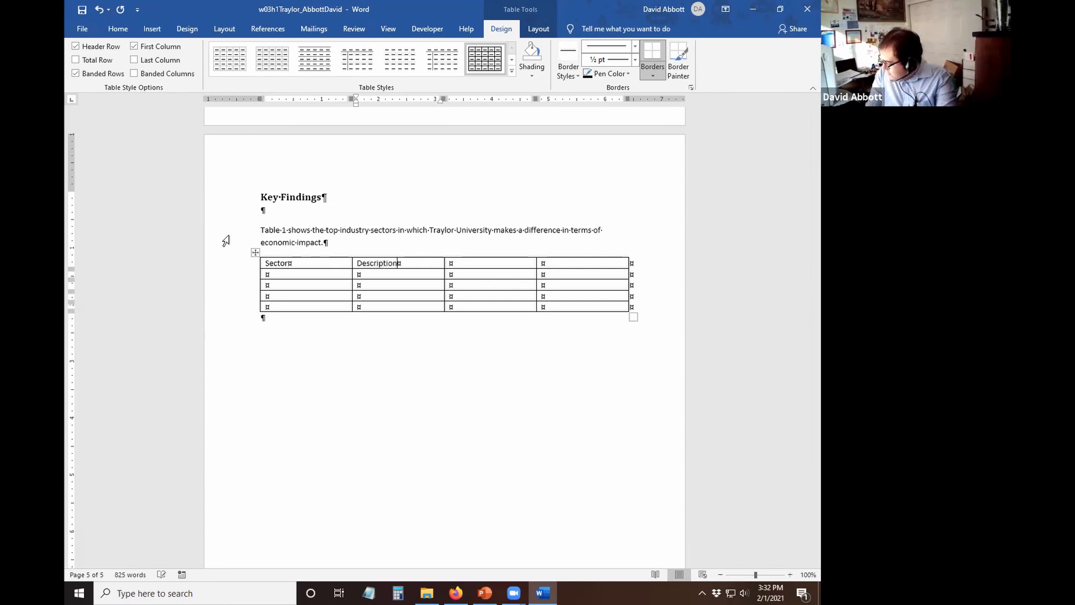
pyautogui.press('Tab')
pyautogui.write('Category')
pyautogui.press('Tab')
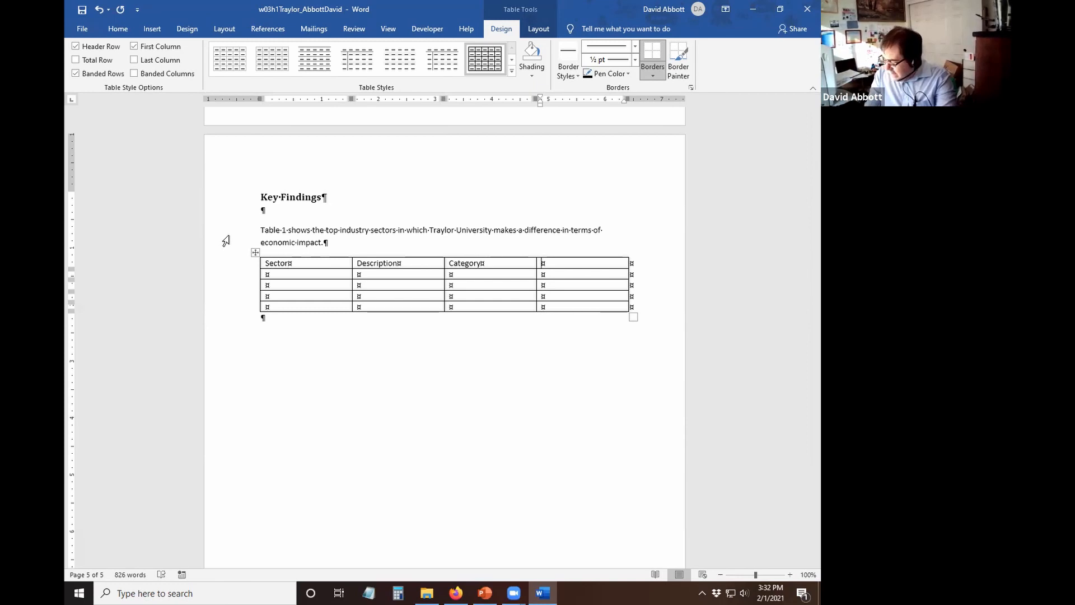
pyautogui.write('Econ')
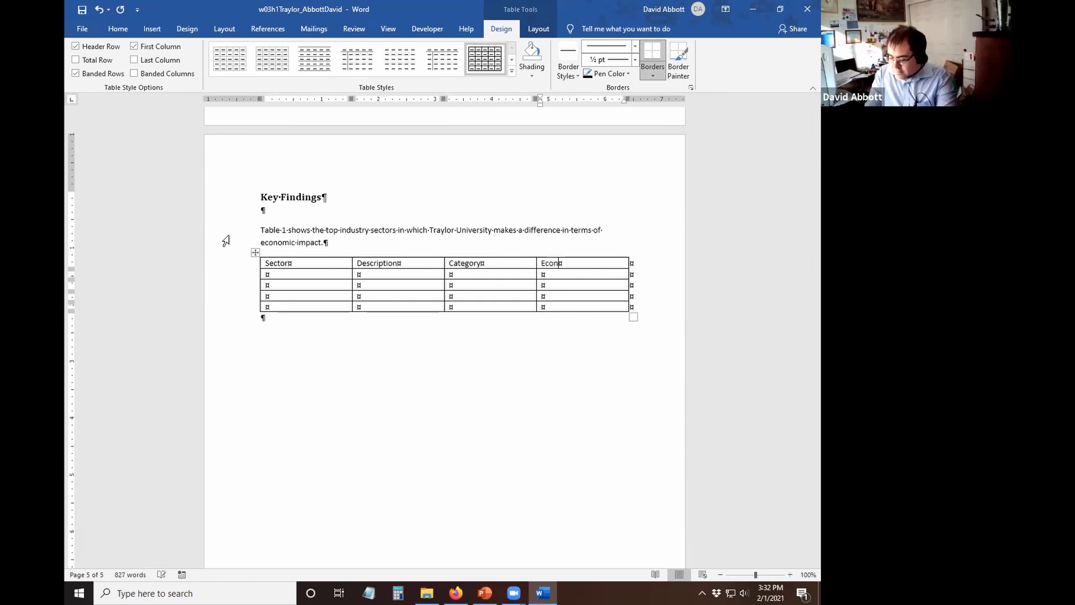
pyautogui.write('omic Im')
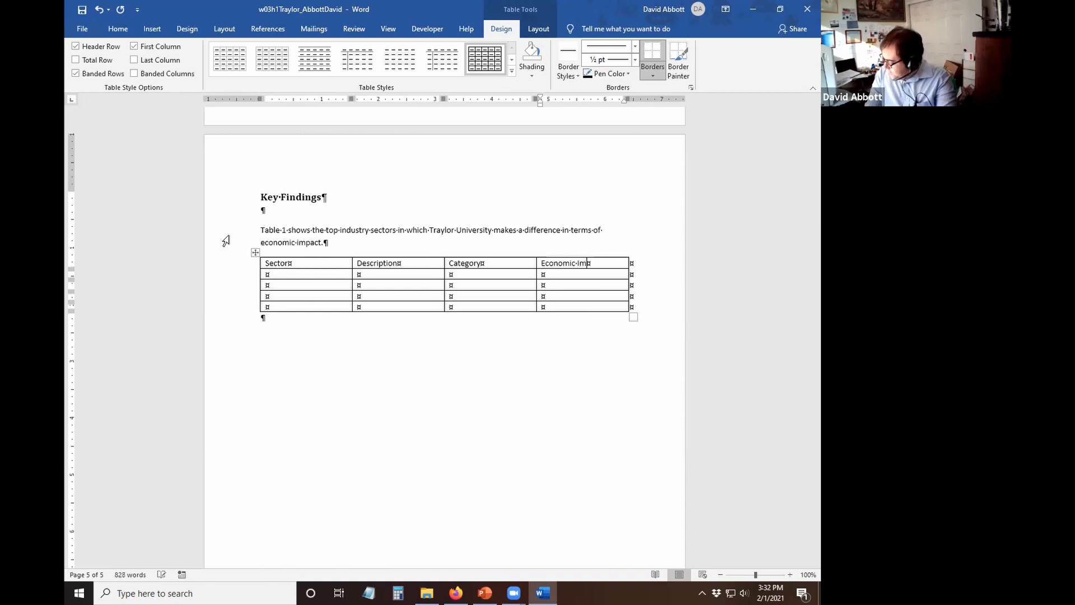
pyautogui.write('pact')
pyautogui.press('Tab')
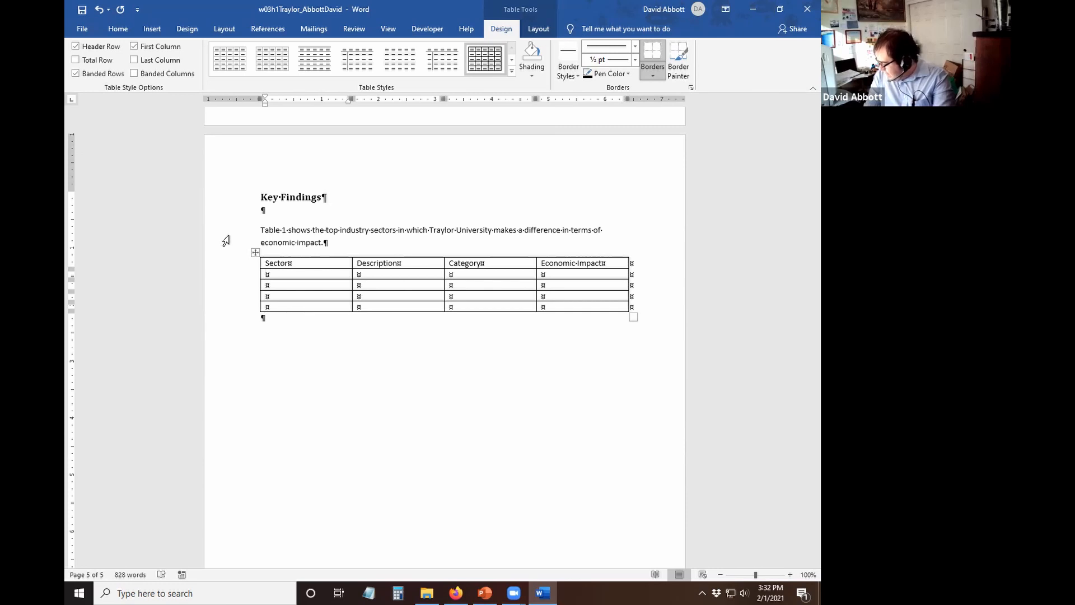
# Fill the table's second row with 487, Colleges and universities, Education and 1,770,281,355.
pyautogui.write('487')
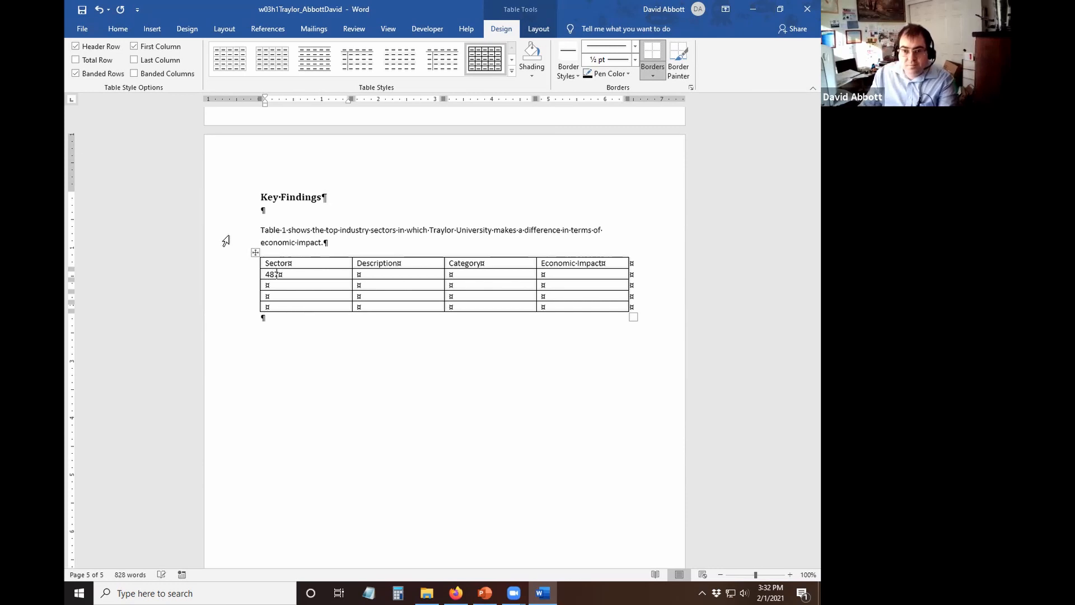
pyautogui.press('Tab')
pyautogui.write('Colleges and universities')
pyautogui.press('Tab')
pyautogui.write('Education')
pyautogui.press('Tab')
pyautogui.write('1,770,281,355')
pyautogui.press('Tab')
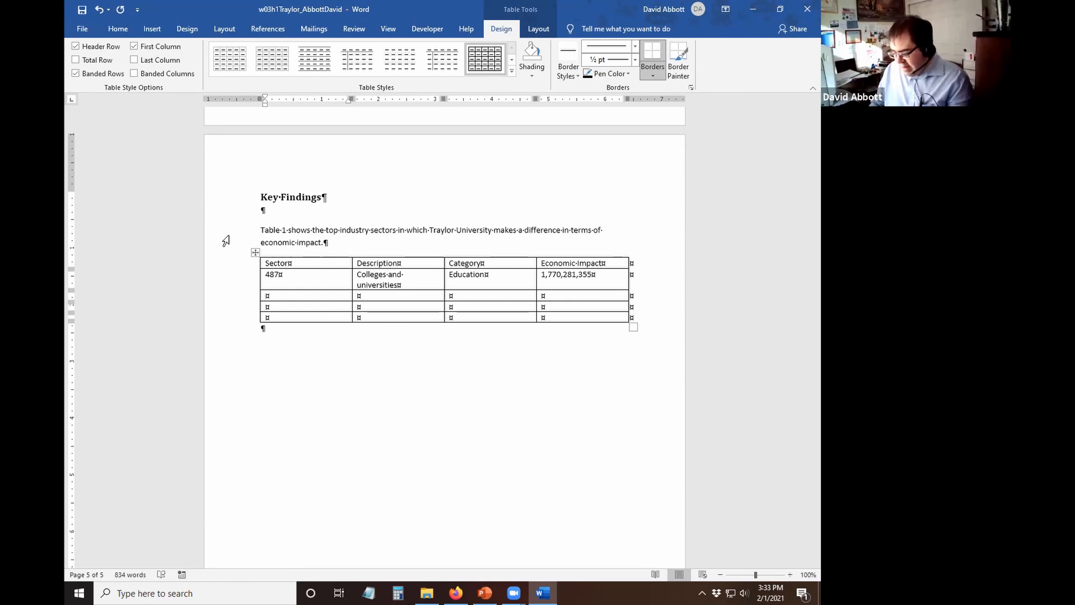
# Enter sector 354 with the description Private hospitals in the third row of the industry sector table.
pyautogui.write('54')
pyautogui.press('Tab')
pyautogui.write('Priv')
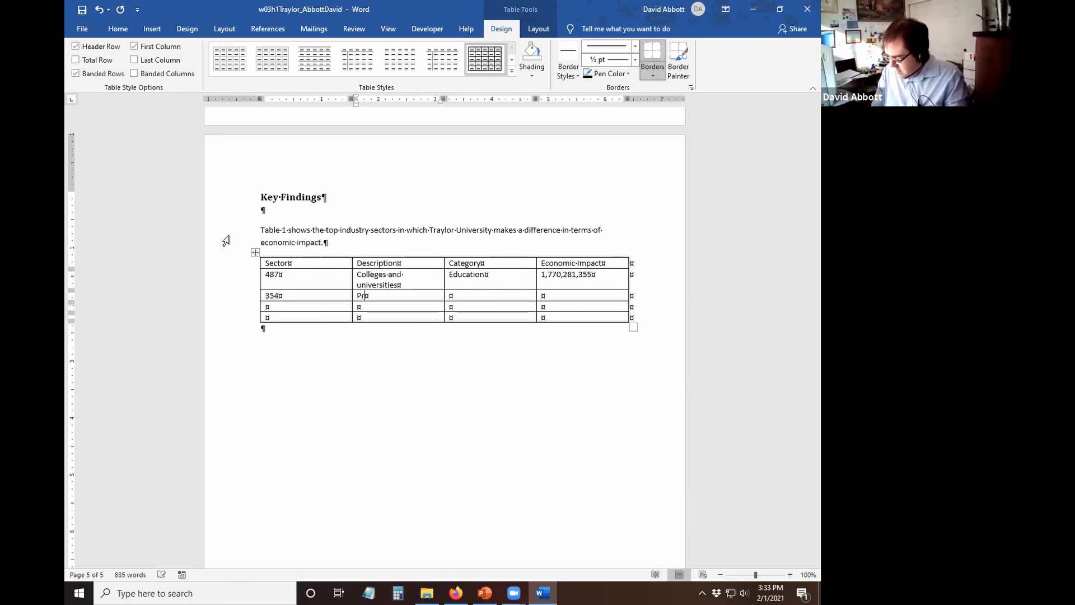
pyautogui.write('te HJosp')
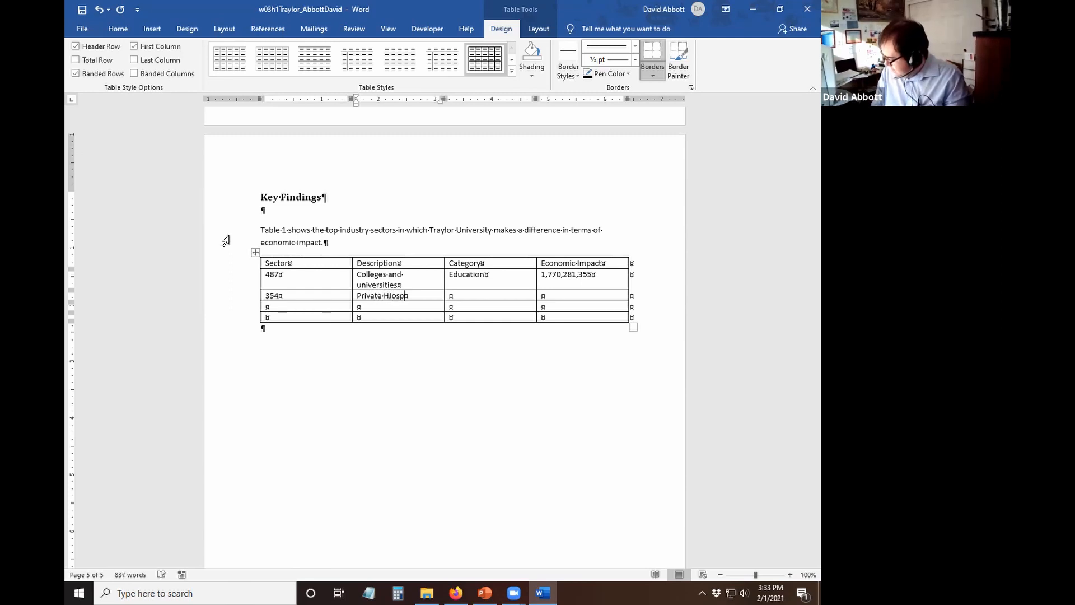
pyautogui.press('BackSpace')
pyautogui.press('BackSpace')
pyautogui.press('BackSpace')
pyautogui.press('BackSpace')
pyautogui.press('BackSpace')
pyautogui.press('BackSpace')
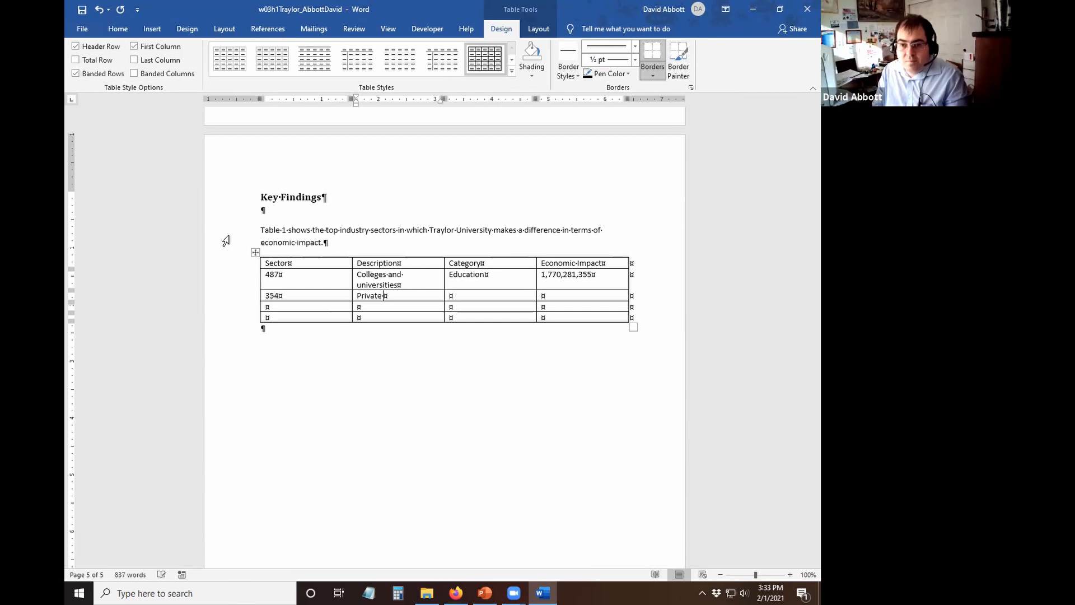
pyautogui.write('hospi')
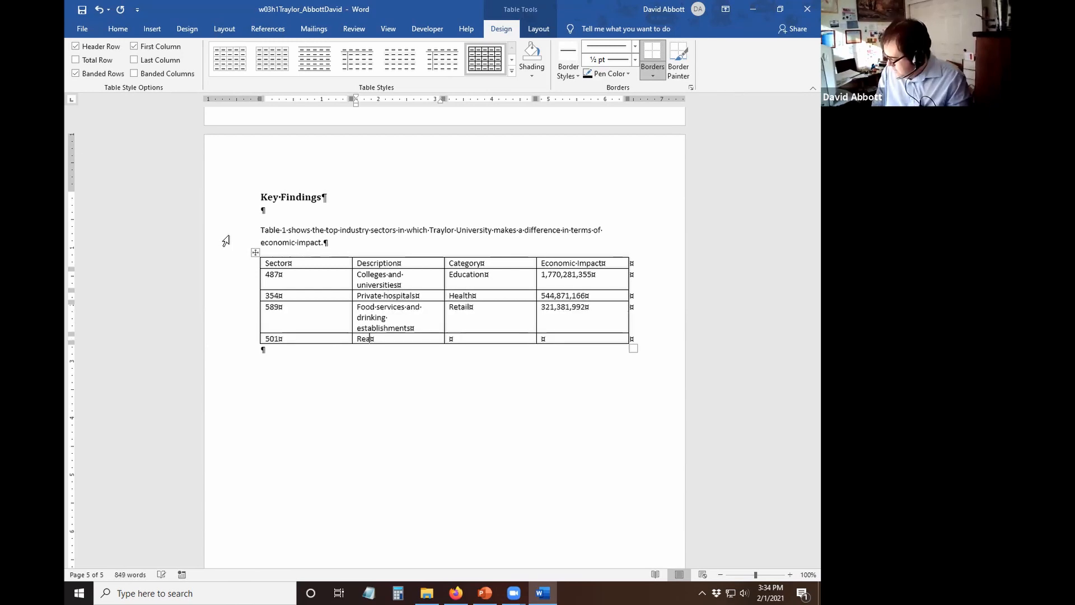
# Complete the sector table's last row with the description Real estate companies, category Land and economic impact 348,999,342.
pyautogui.write('estate c')
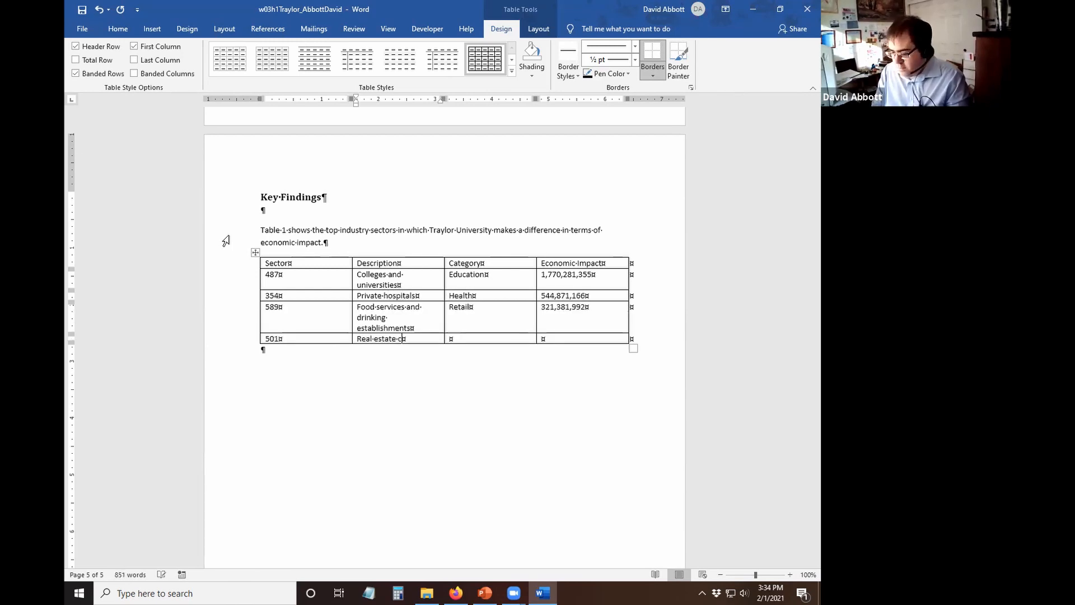
pyautogui.write('ompanies')
pyautogui.press('Tab')
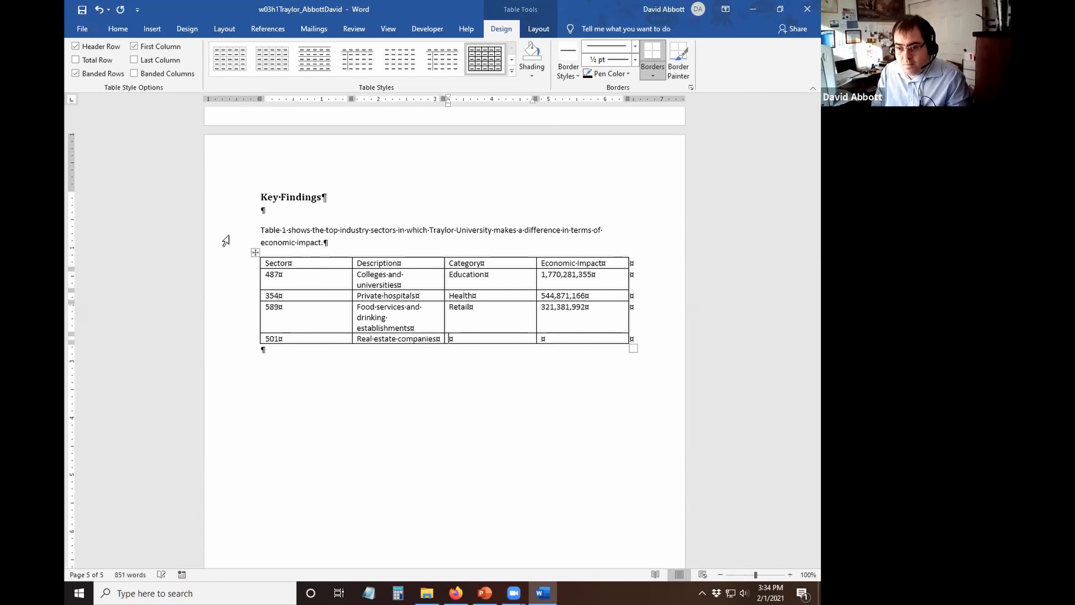
pyautogui.write('Land')
pyautogui.press('Tab')
pyautogui.write('348,999,342')
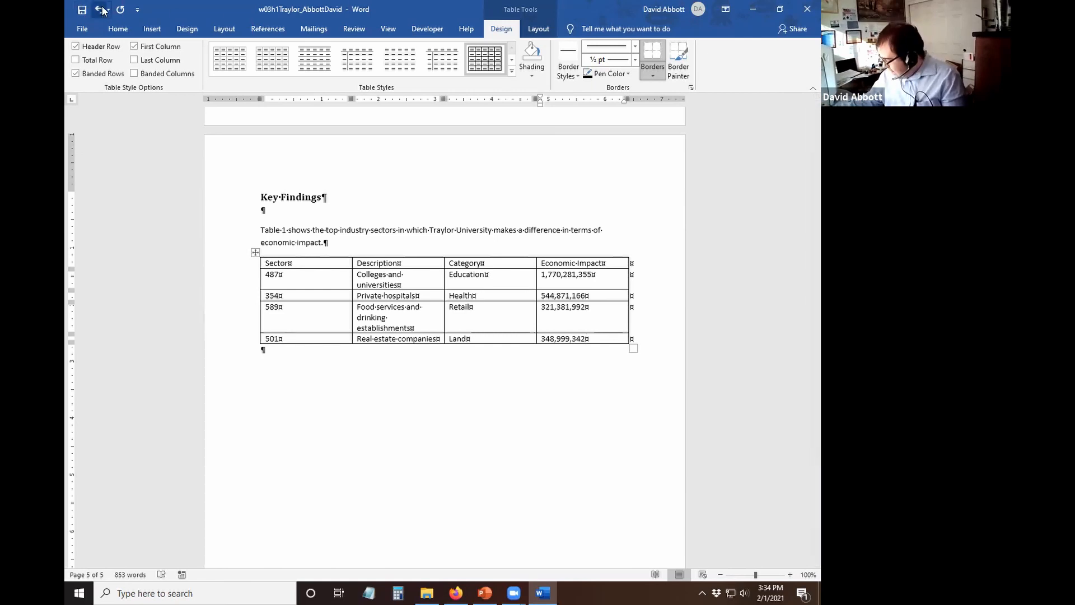
# Leave a blank paragraph below the sector table, enter "Table 2 presents impact sources with a description of each." and start another paragraph.
pyautogui.click(177, 435)
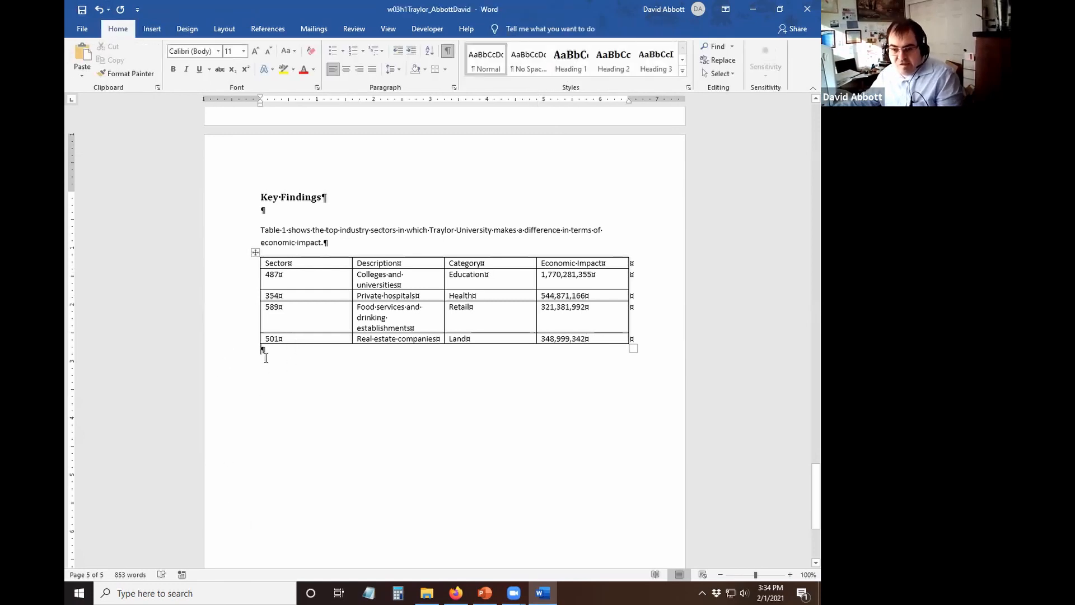
pyautogui.press('Return')
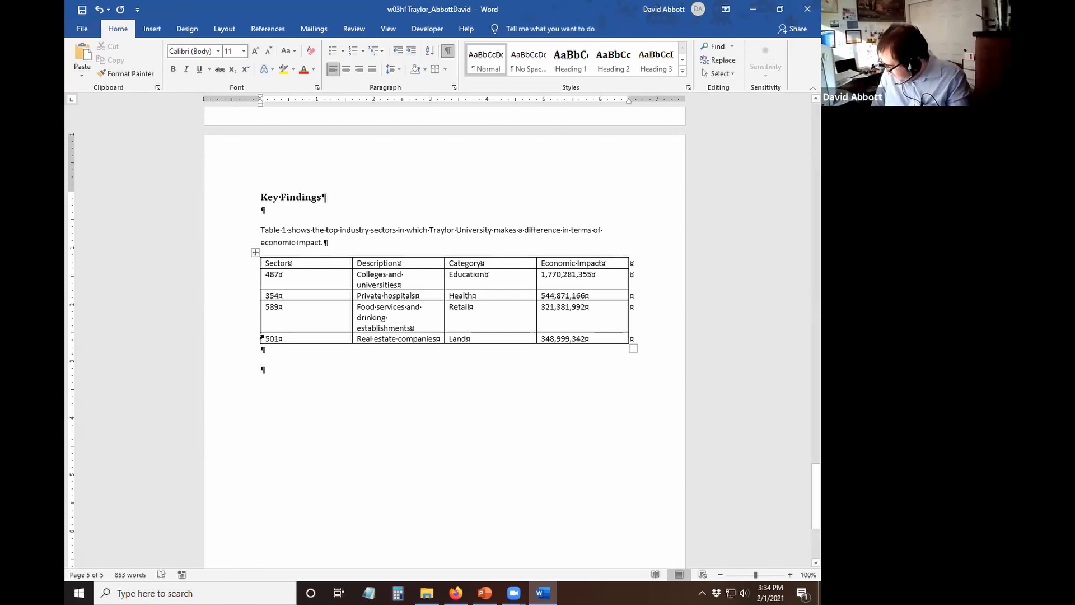
pyautogui.write('T')
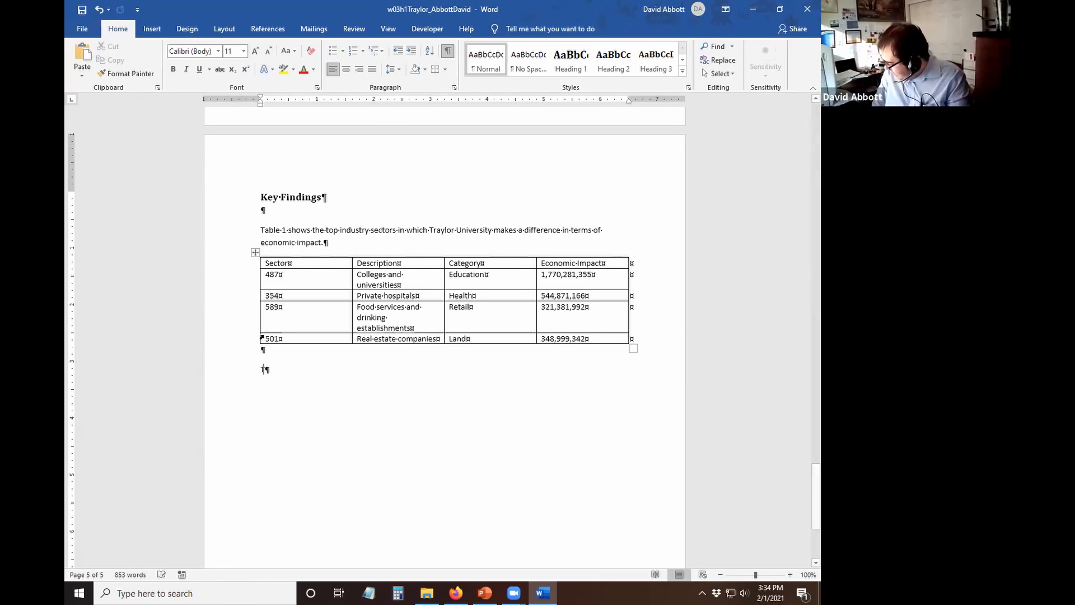
pyautogui.write('able 2 prese')
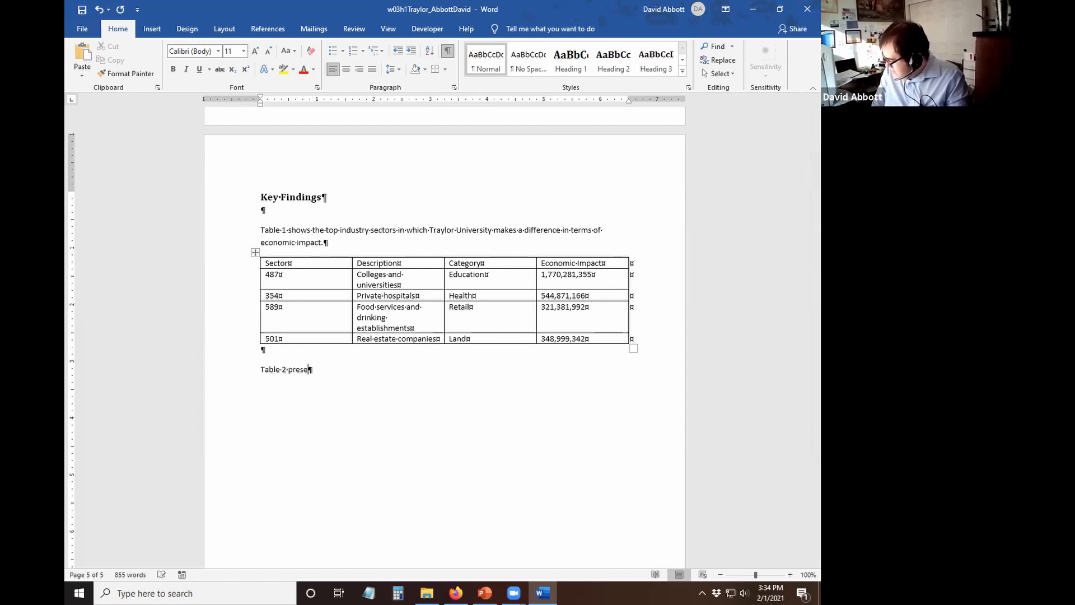
pyautogui.write('nts imp')
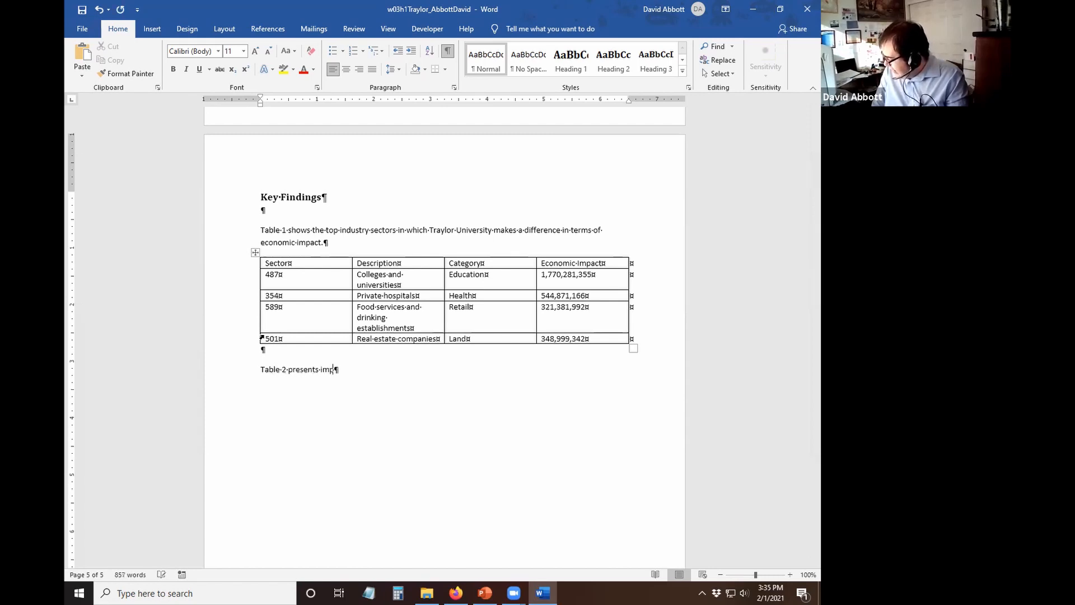
pyautogui.write('act sources wit')
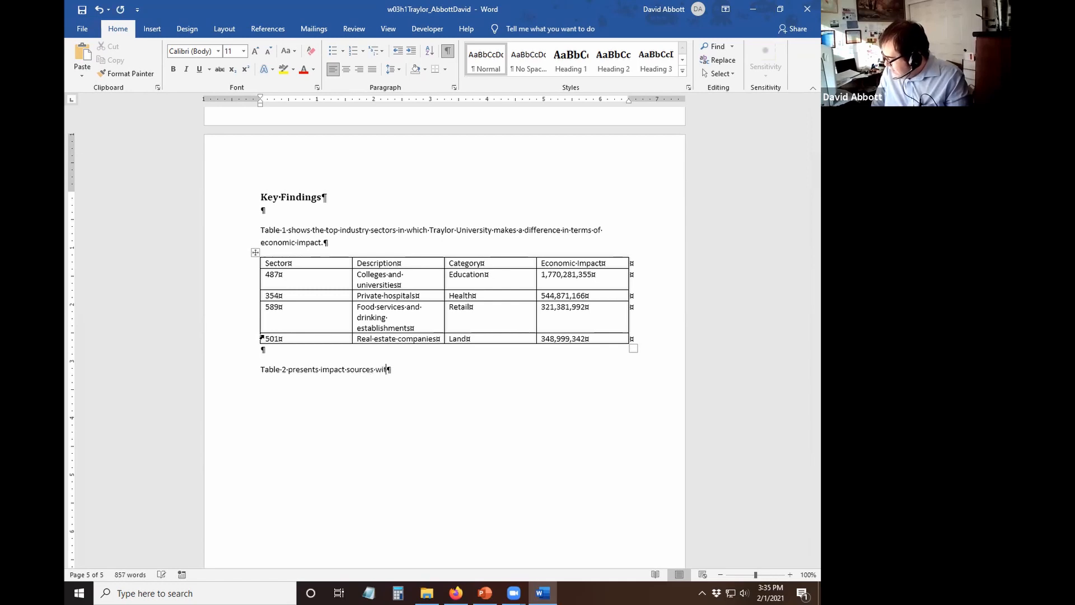
pyautogui.write('h a description of ')
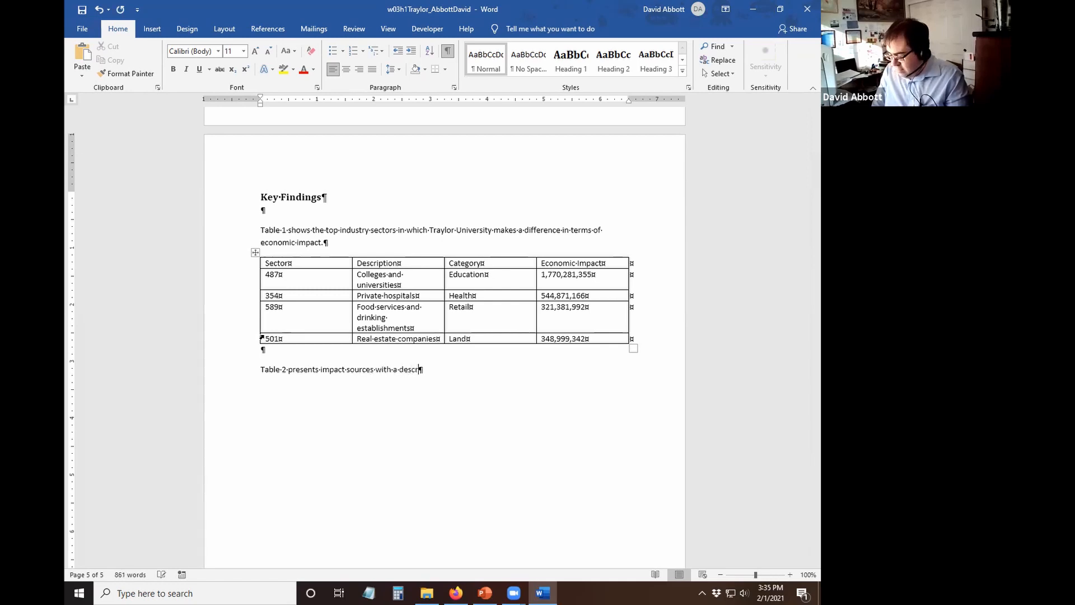
pyautogui.write('ea')
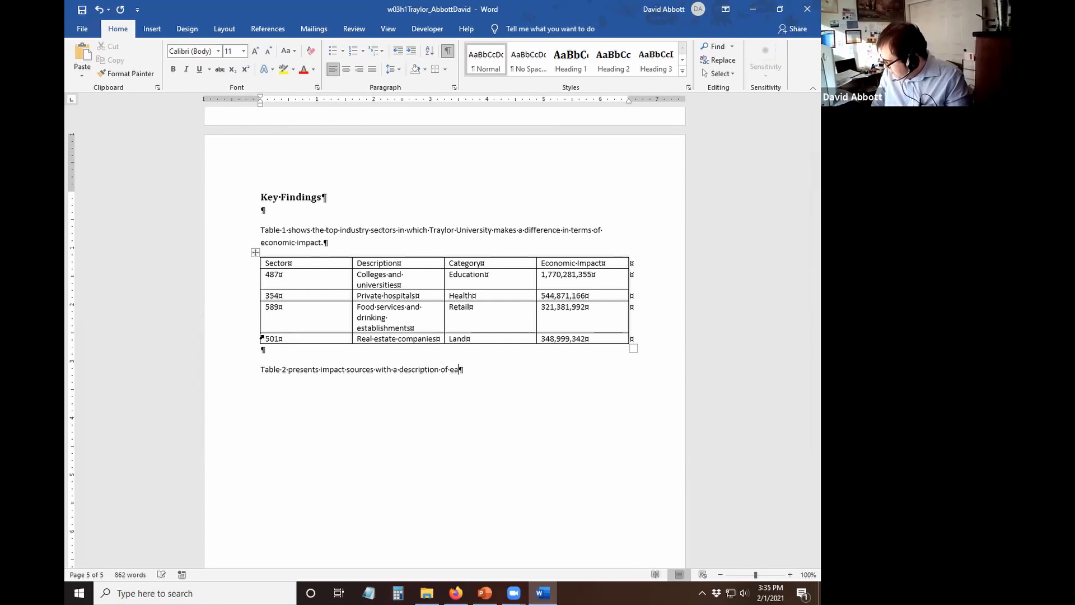
pyautogui.write('ch.')
pyautogui.press('Return')
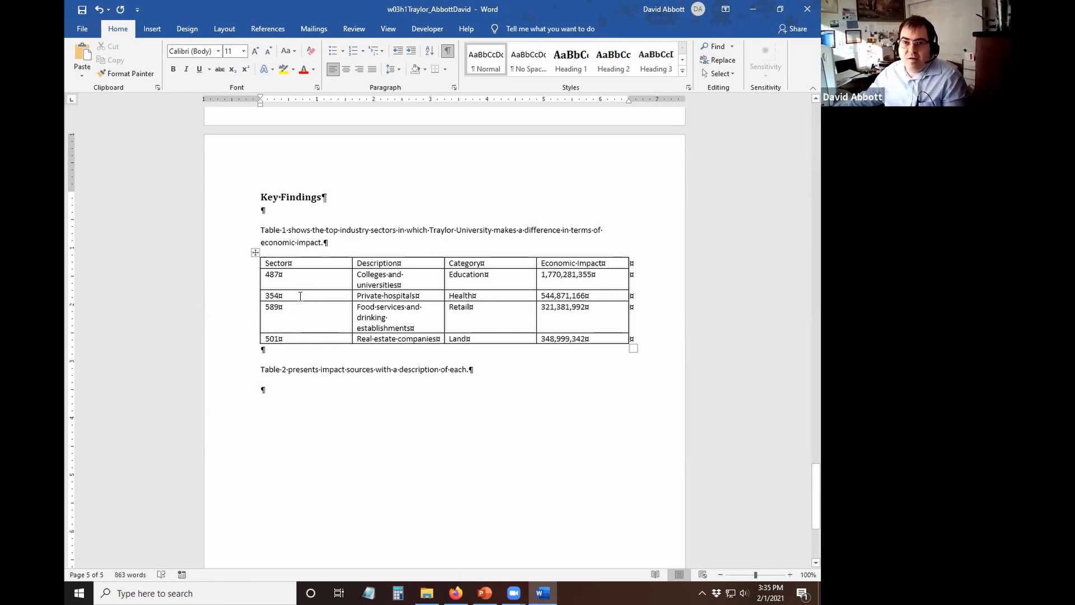
# Draw a table outline about 6.55 inches wide and 2.28 inches high below the Table 2 sentence.
pyautogui.click(152, 29)
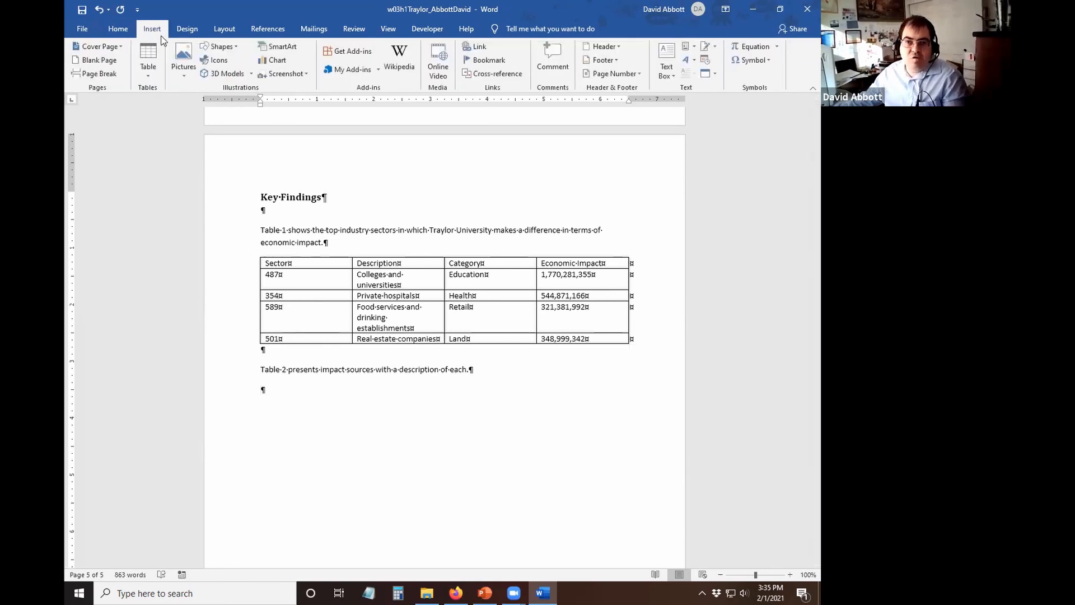
pyautogui.click(146, 76)
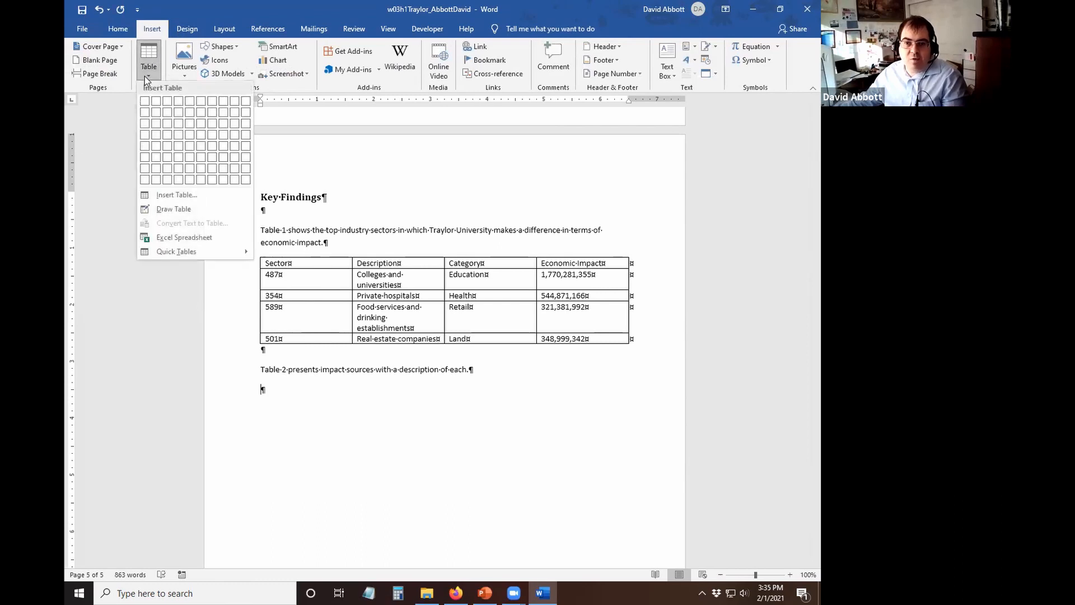
pyautogui.click(175, 210)
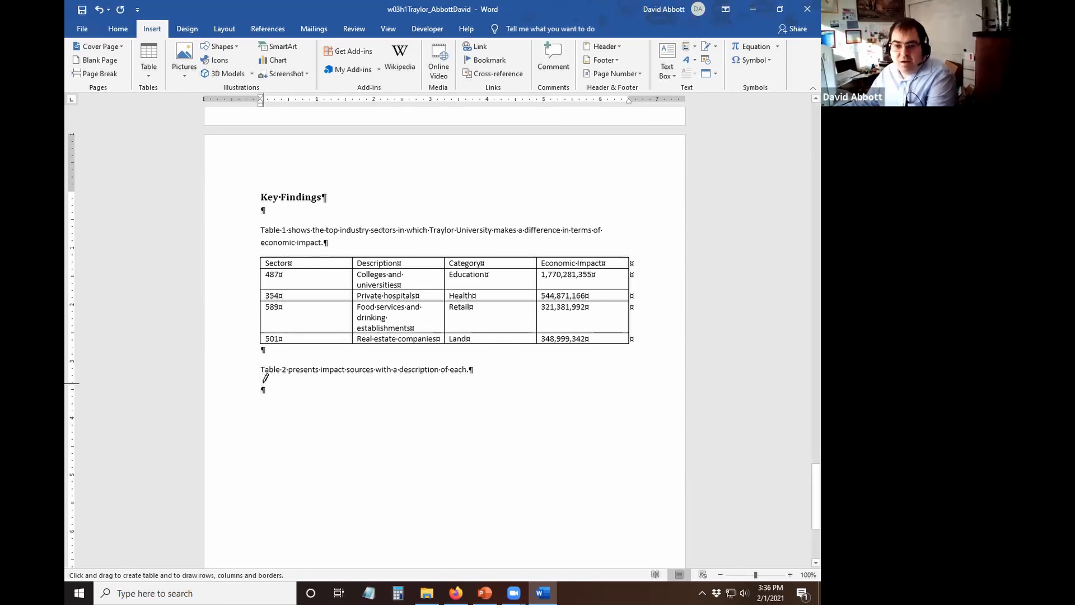
pyautogui.moveTo(262, 387)
pyautogui.mouseDown()
pyautogui.moveTo(590, 461)
pyautogui.moveTo(627, 476)
pyautogui.moveTo(633, 516)
pyautogui.mouseUp()
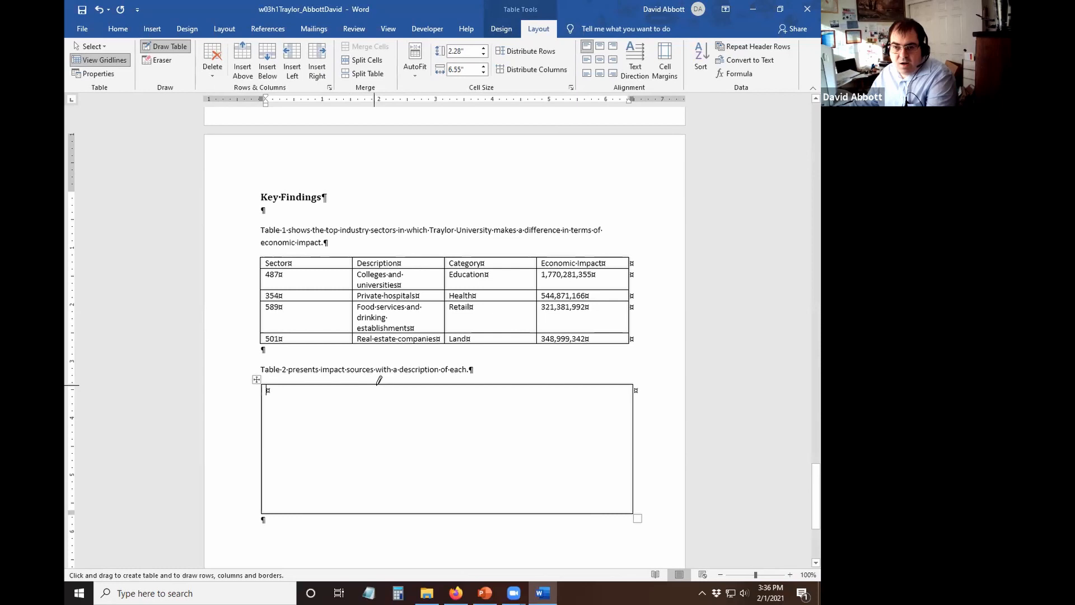
# Divide the drawn table into four rows and two columns, with the first column about 2.06 inches wide.
pyautogui.moveTo(380, 387); pyautogui.dragTo(386, 482)
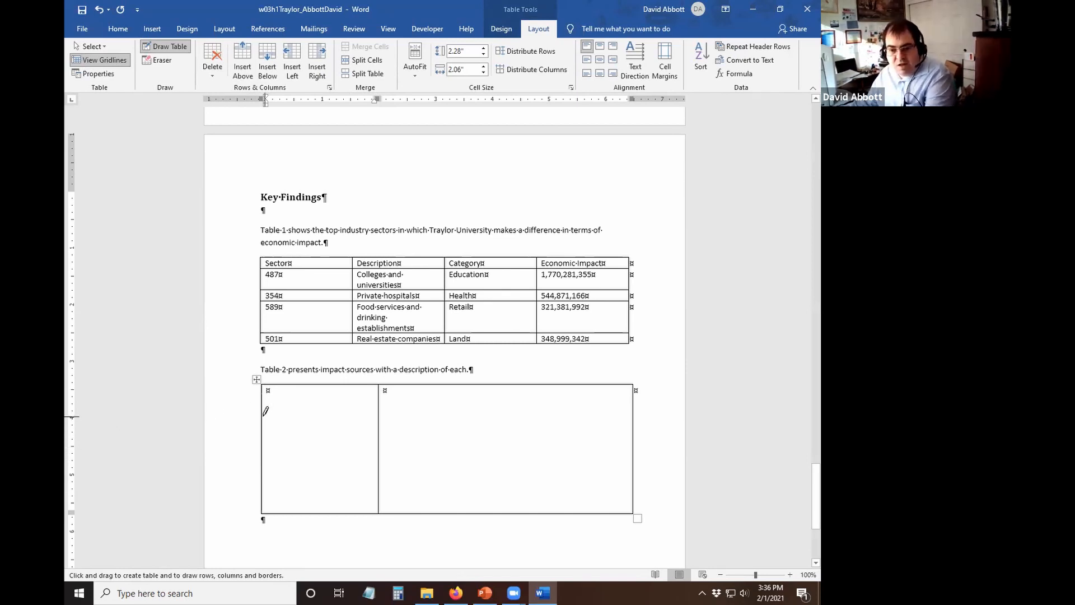
pyautogui.moveTo(264, 411); pyautogui.dragTo(578, 399)
pyautogui.moveTo(263, 439); pyautogui.dragTo(627, 432)
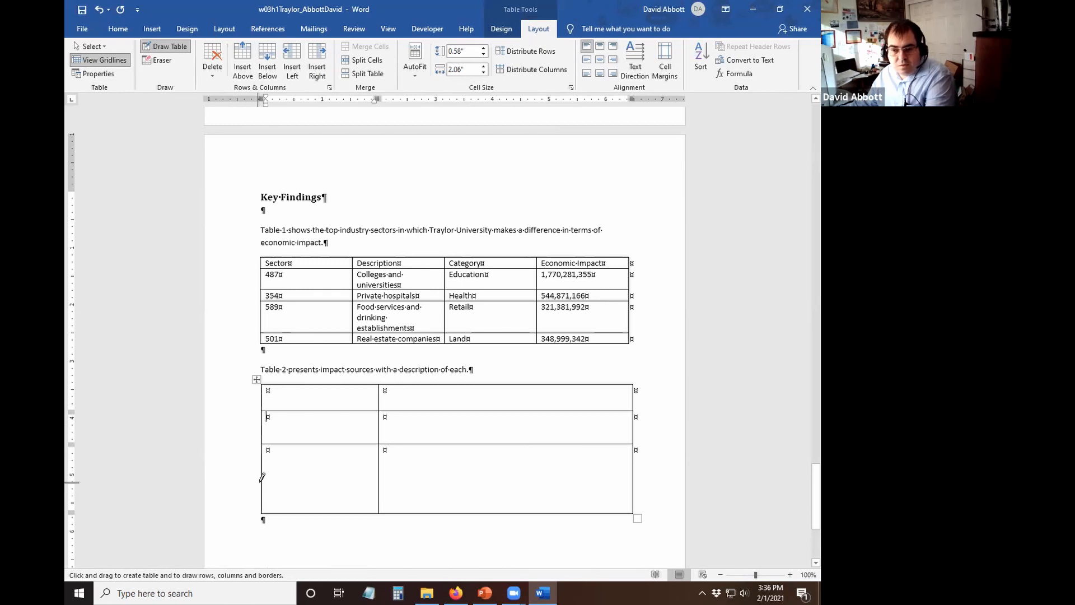
pyautogui.moveTo(261, 476); pyautogui.dragTo(623, 471)
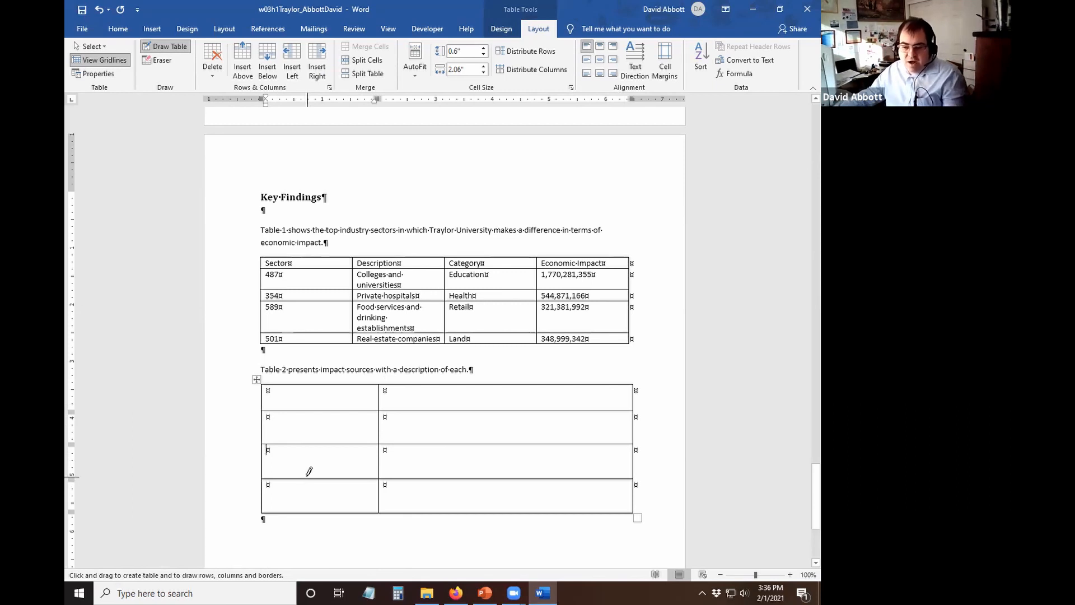
pyautogui.press('Escape')
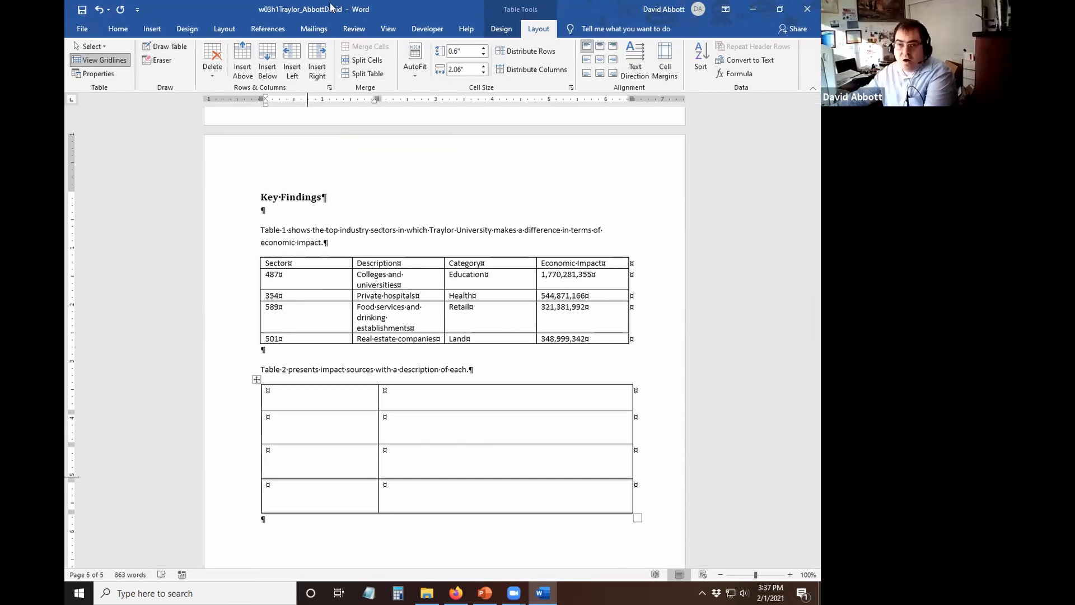
# Erase the vertical border in the drawn table's first row to make it one full-width cell.
pyautogui.click(162, 61)
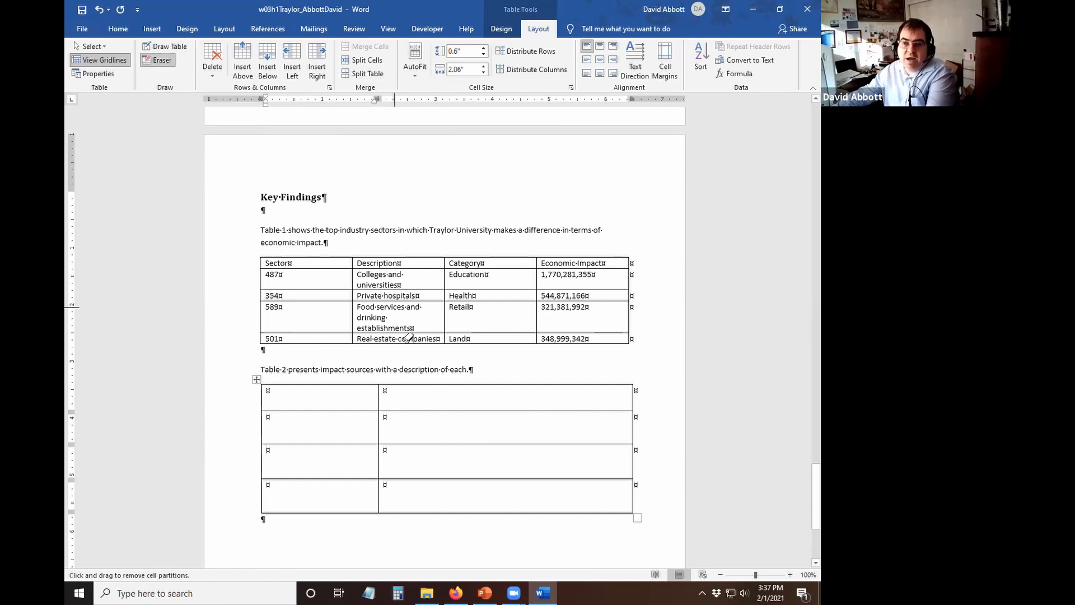
pyautogui.click(380, 392)
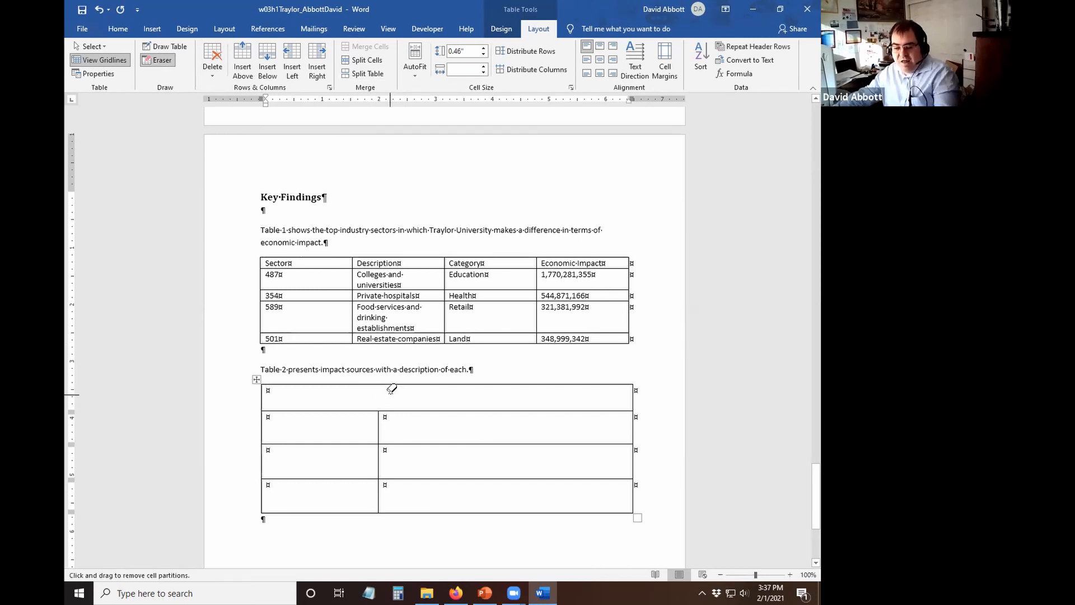
pyautogui.press('Escape')
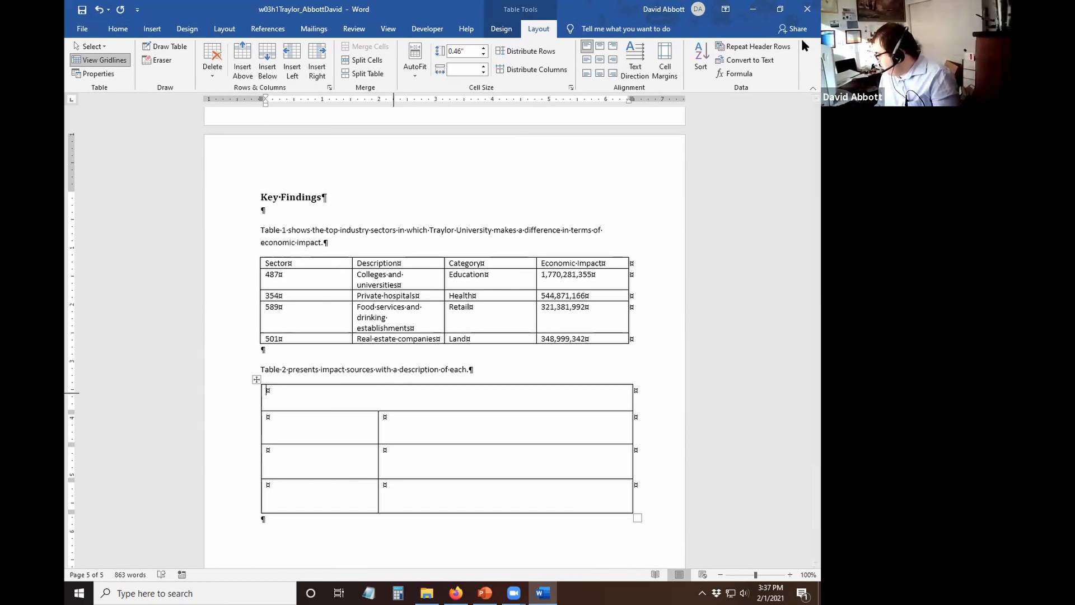
# Enter the title "Table 2—Impact Sources" in the drawn table's full-width first row.
pyautogui.click(754, 47)
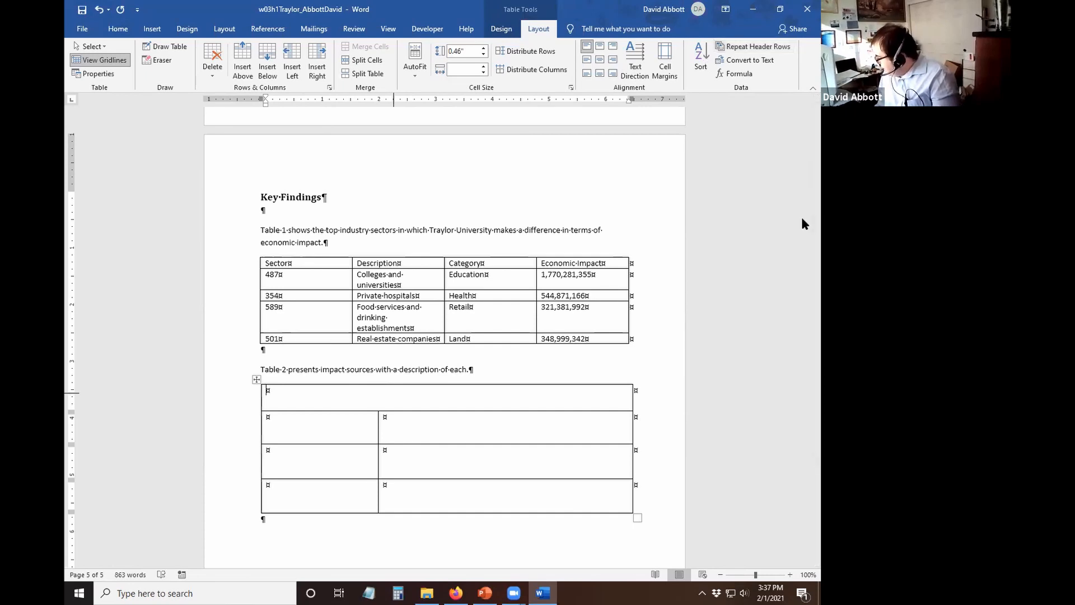
pyautogui.write('Tab')
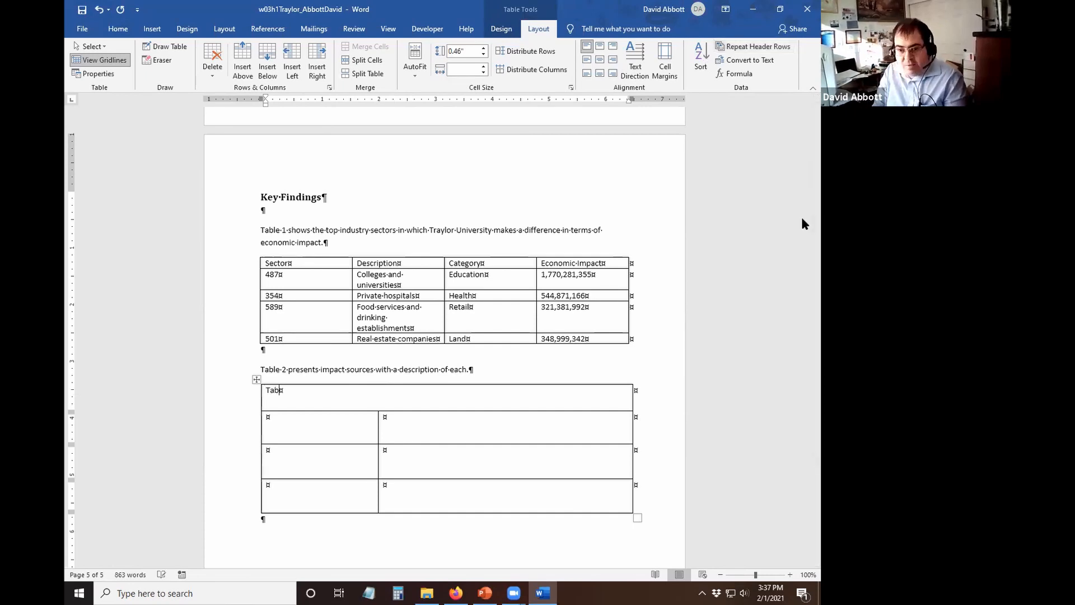
pyautogui.write('le 2 -- ')
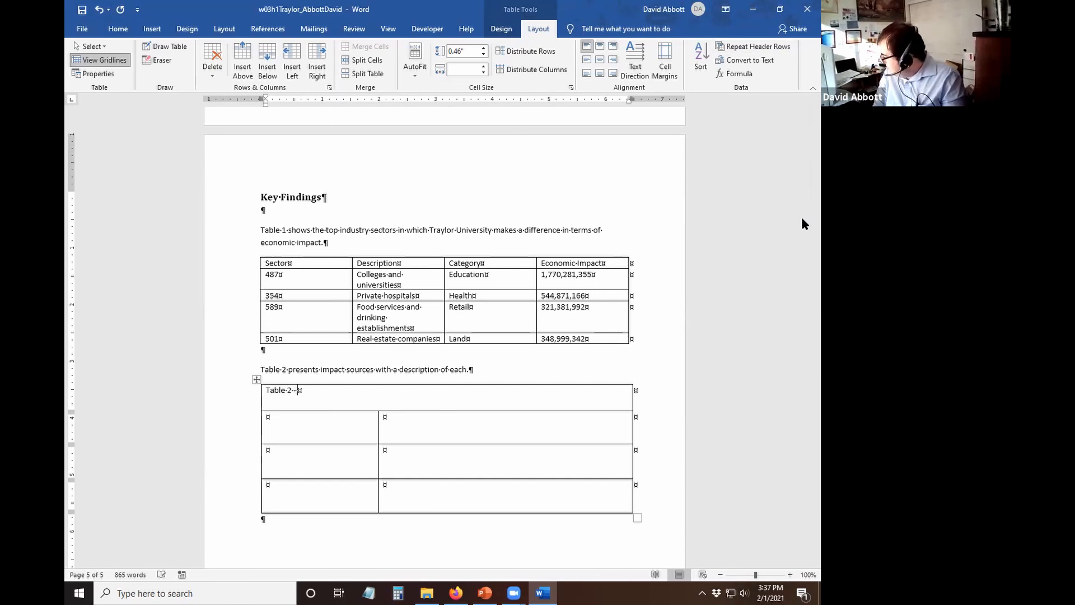
pyautogui.write('Impact sourc')
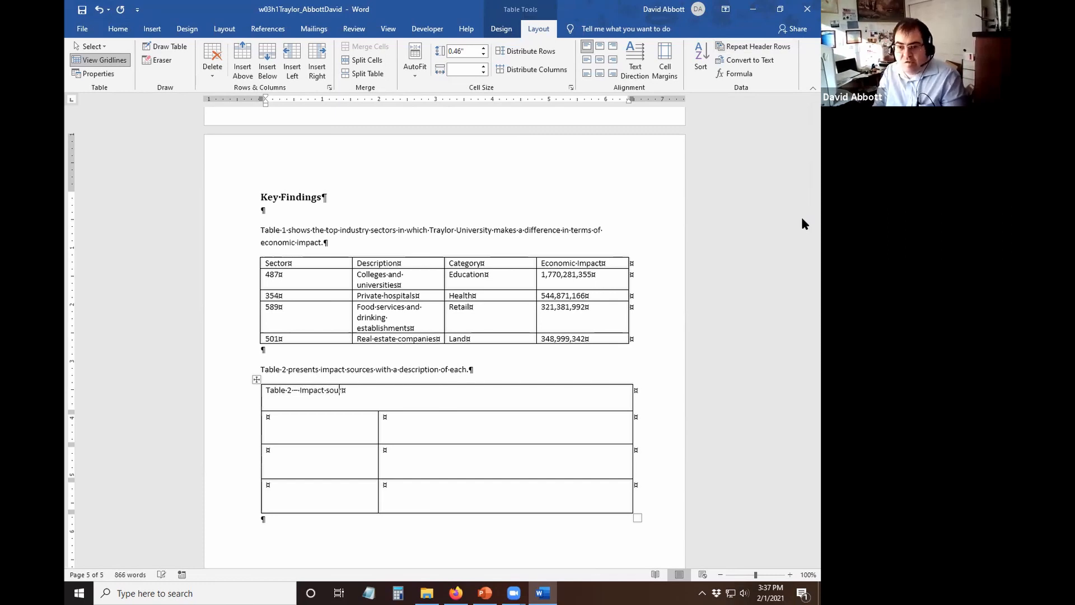
pyautogui.press('BackSpace')
pyautogui.press('BackSpace')
pyautogui.press('BackSpace')
pyautogui.press('BackSpace')
pyautogui.press('BackSpace')
pyautogui.write('Sources')
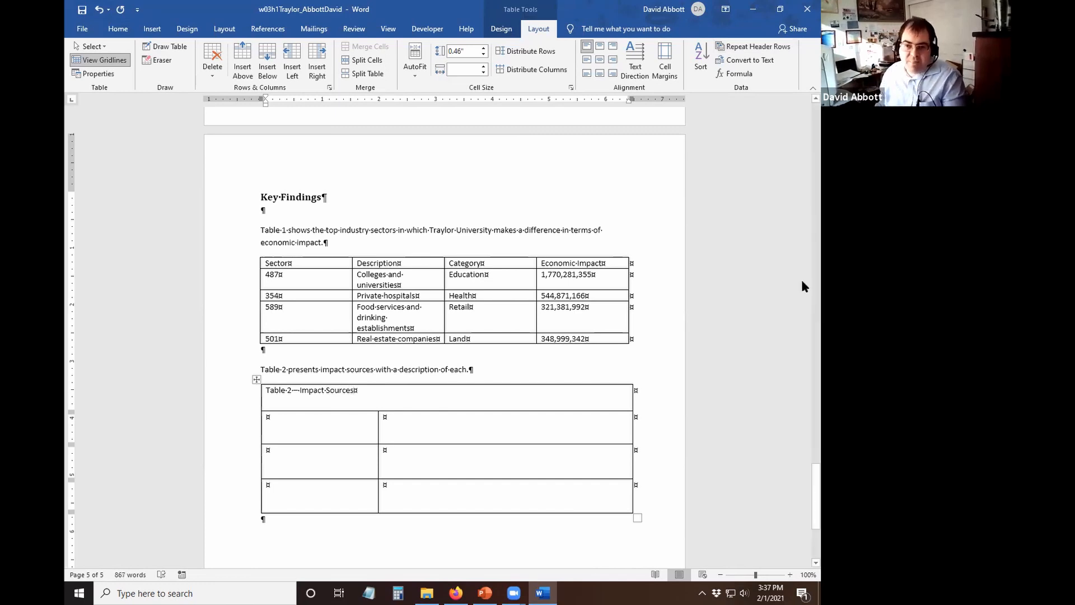
# Fill Table 2's second row with "Employee Compensation" and "Salary and wages to faculty and staff circulate in the local and regional economy".
pyautogui.click(311, 438)
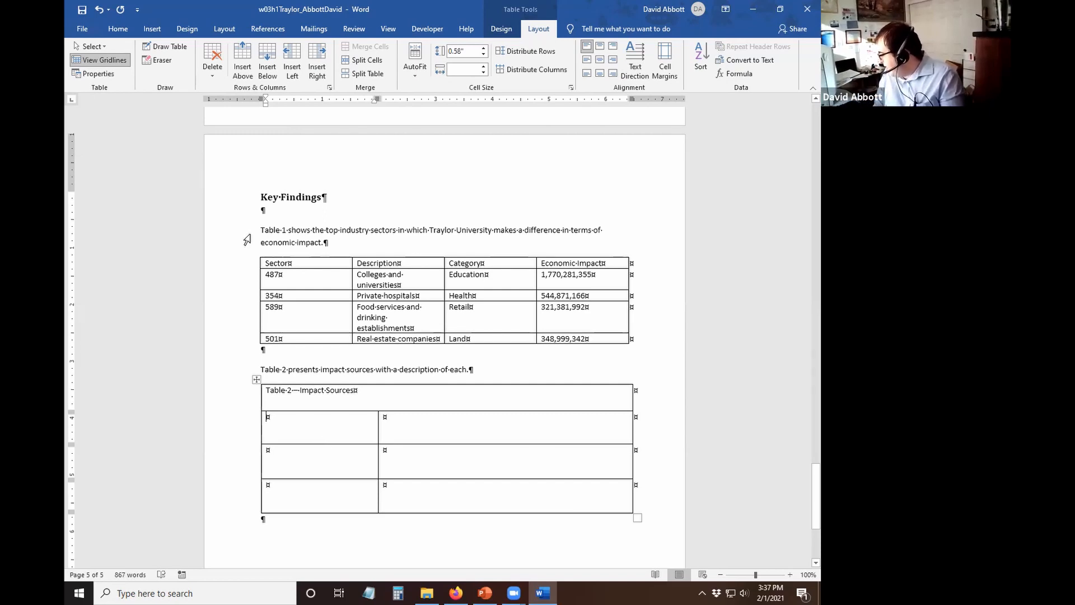
pyautogui.write('Employ')
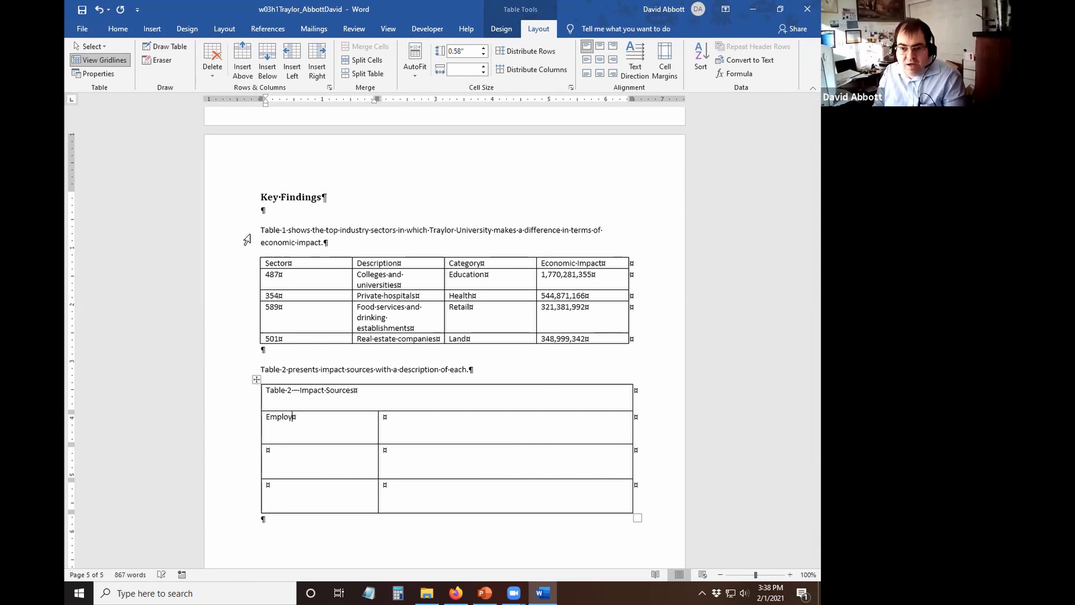
pyautogui.write('ee Compensation')
pyautogui.press('Tab')
pyautogui.write('Salary and wages to faculty and staff circulate in the local and regional economy')
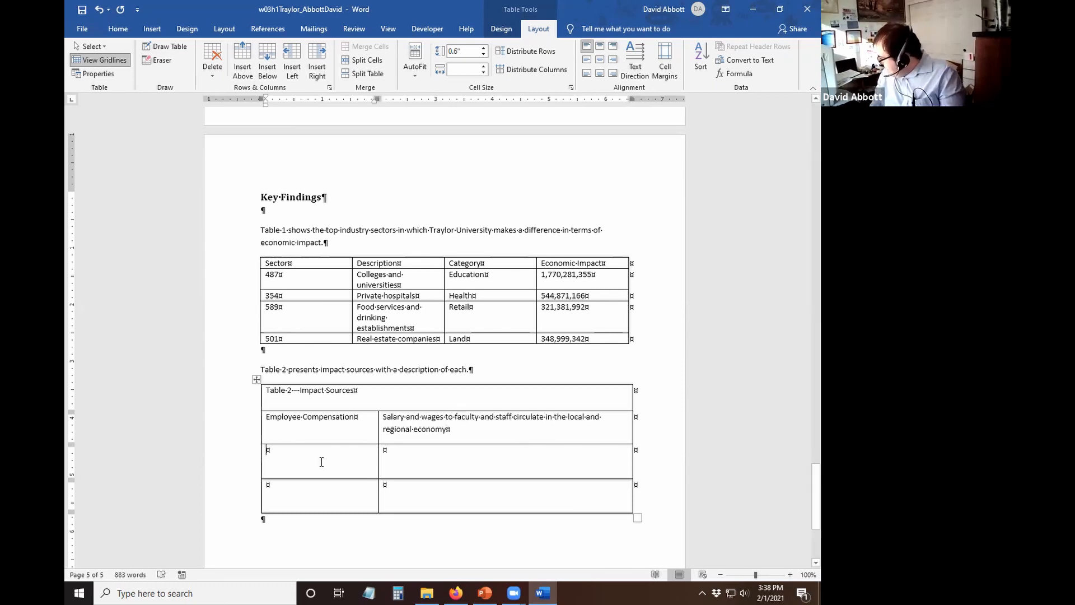
# Fill Table 2's third row with "Other Expenditures" and "Non-salary expenditures for goods and services needed to support ongoing operations".
pyautogui.write('Other Expenditures')
pyautogui.press('Tab')
pyautogui.write('Non-salary expenditures for goods and services needed to support ongoing operations')
pyautogui.press('Tab')
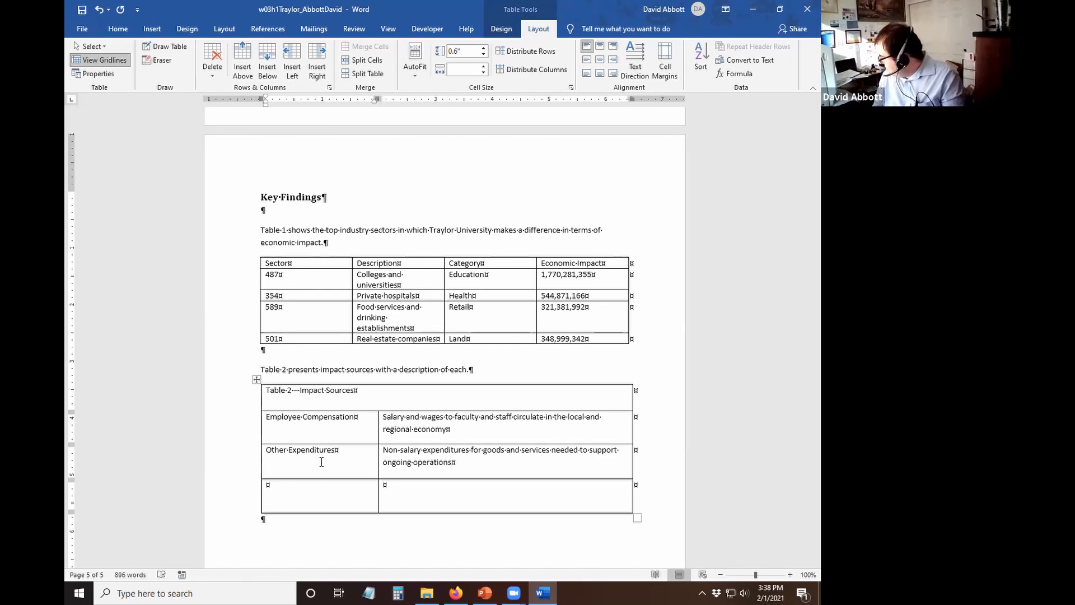
# Fill Table 2's last row with "Capital Investment" and "New construction expenditures, creating additional “indirect” and “induced” jobs".
pyautogui.write('Capital')
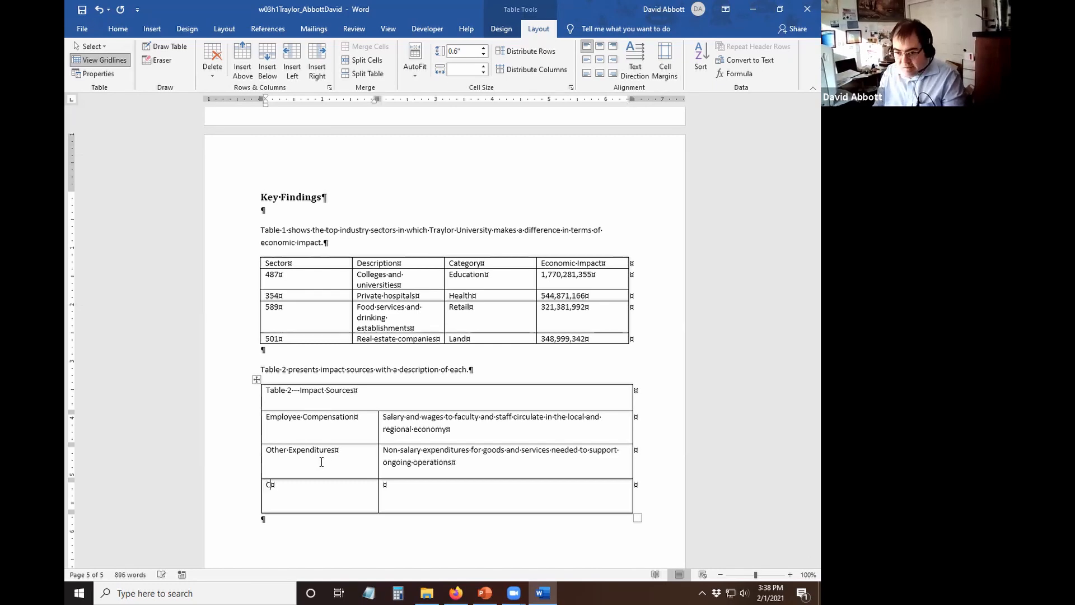
pyautogui.write('Investment')
pyautogui.press('Tab')
pyautogui.write('New construction expenditures, creating additional "indirect" and "induced" jobs')
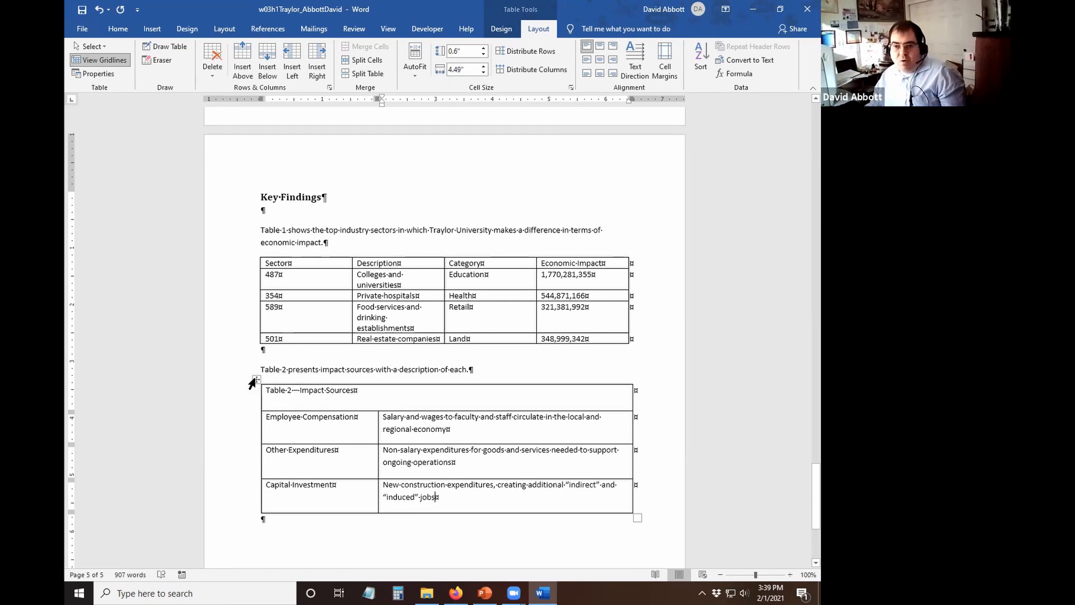
# Delete the Category column from Table 1.
pyautogui.scroll(3, 256, 379)
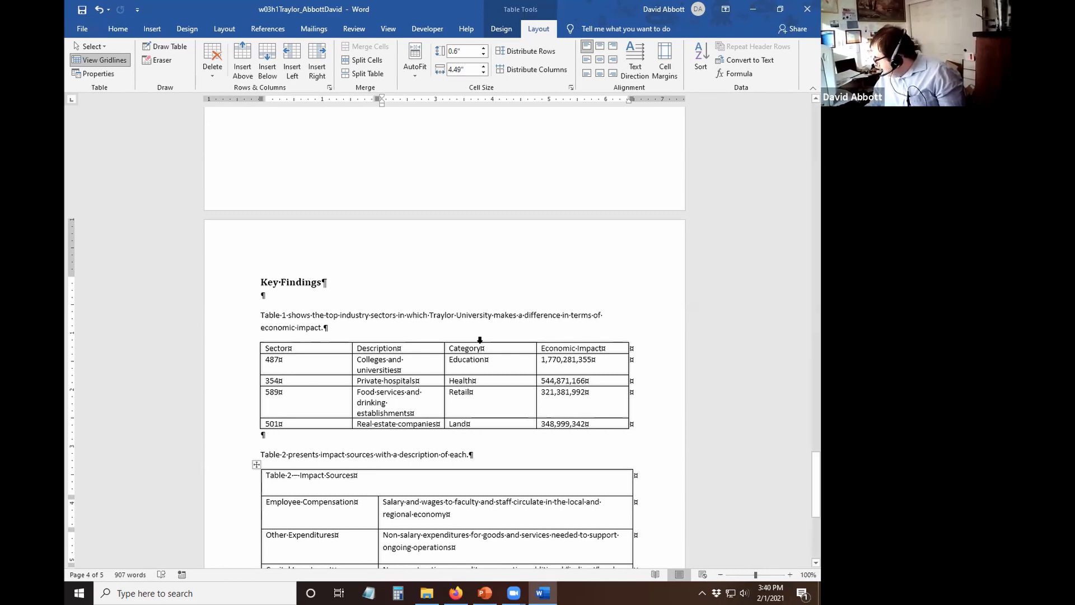
pyautogui.click(480, 340)
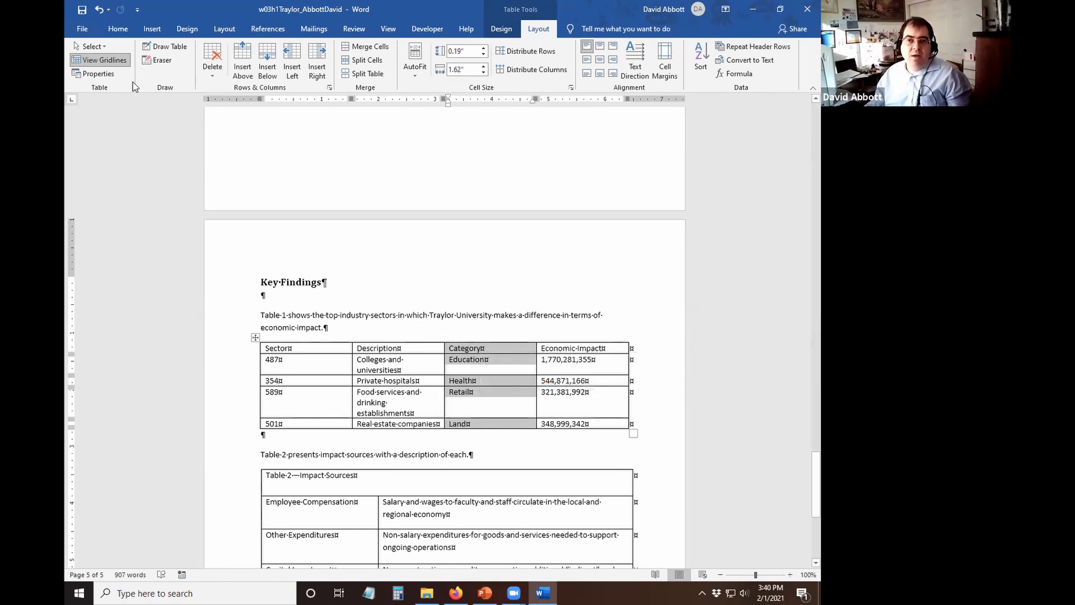
pyautogui.click(213, 61)
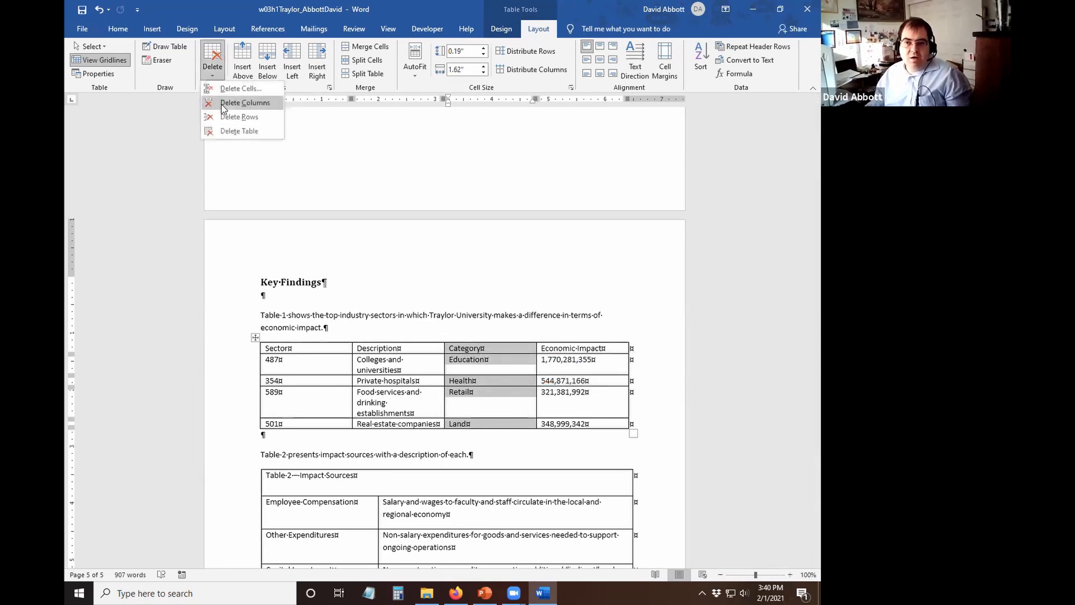
pyautogui.click(245, 103)
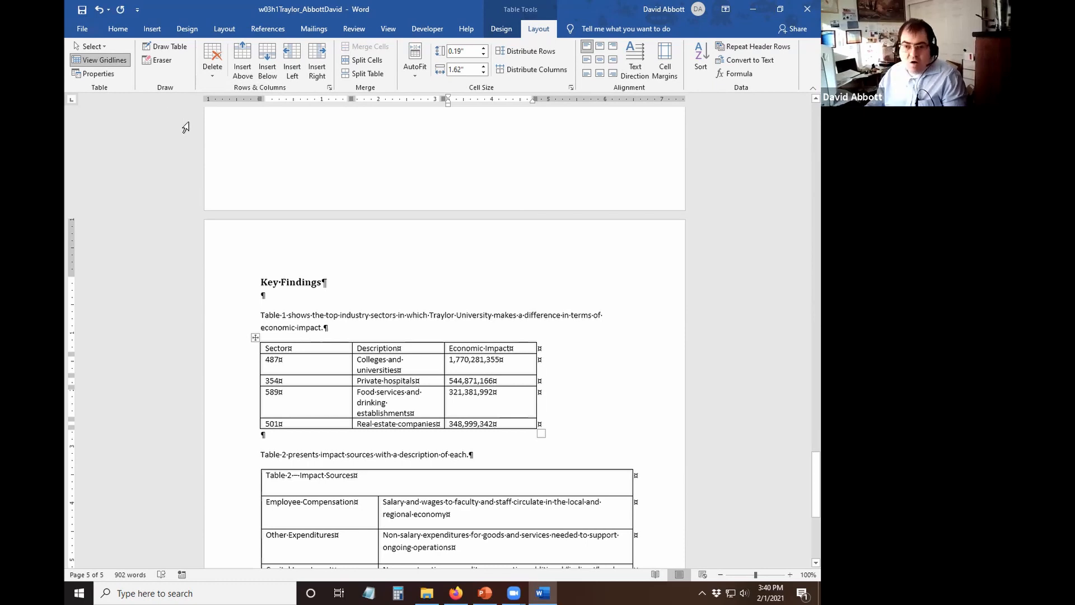
# Insert a row above Table 1's column headings and enter "Table 1—Top Industry Sectors" in its first cell.
pyautogui.click(281, 348)
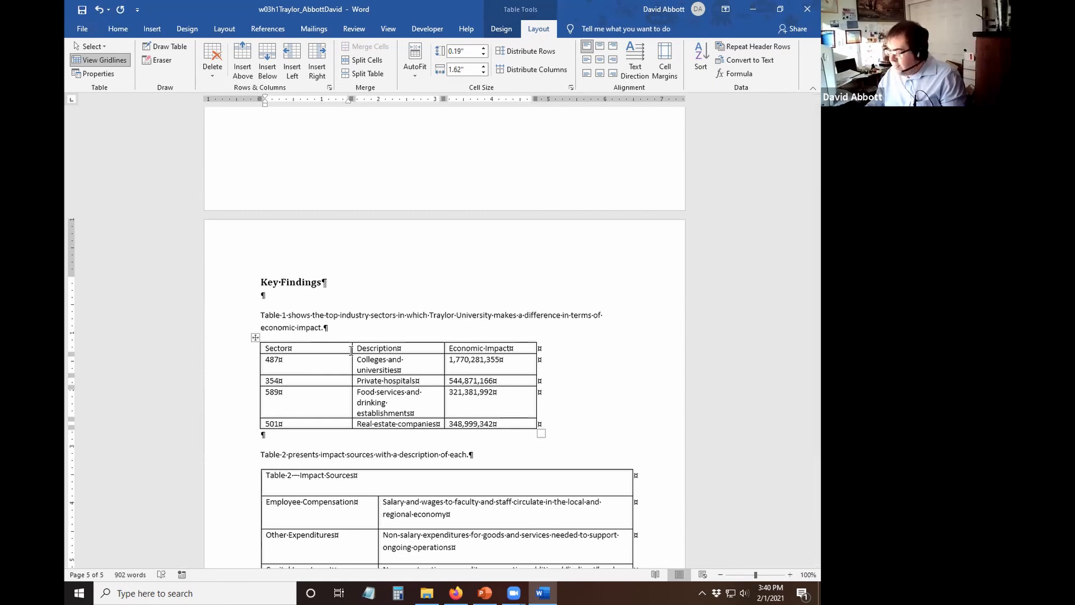
pyautogui.click(242, 66)
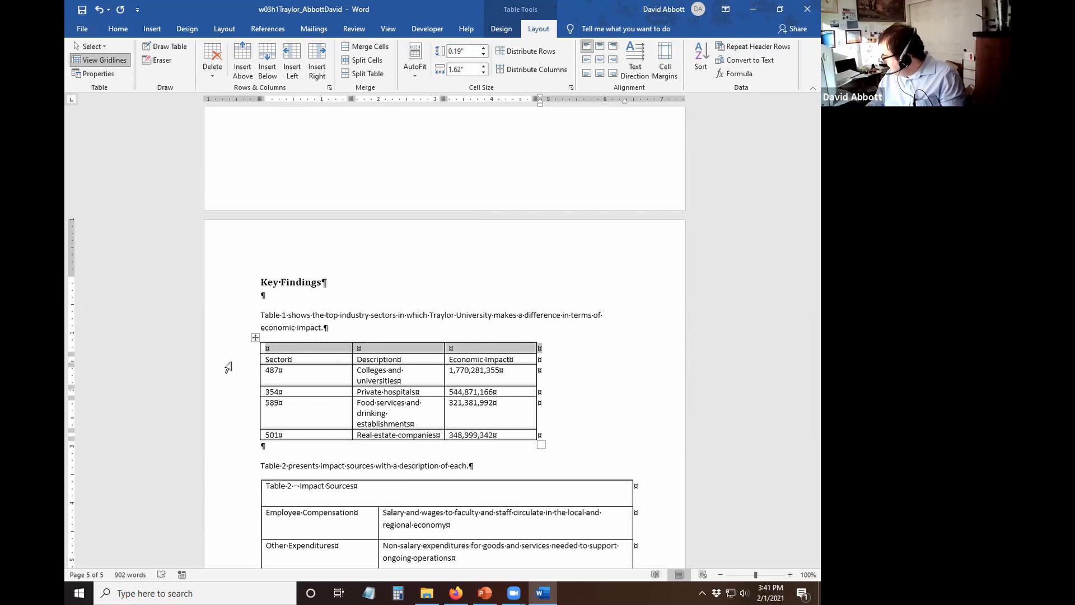
pyautogui.click(280, 348)
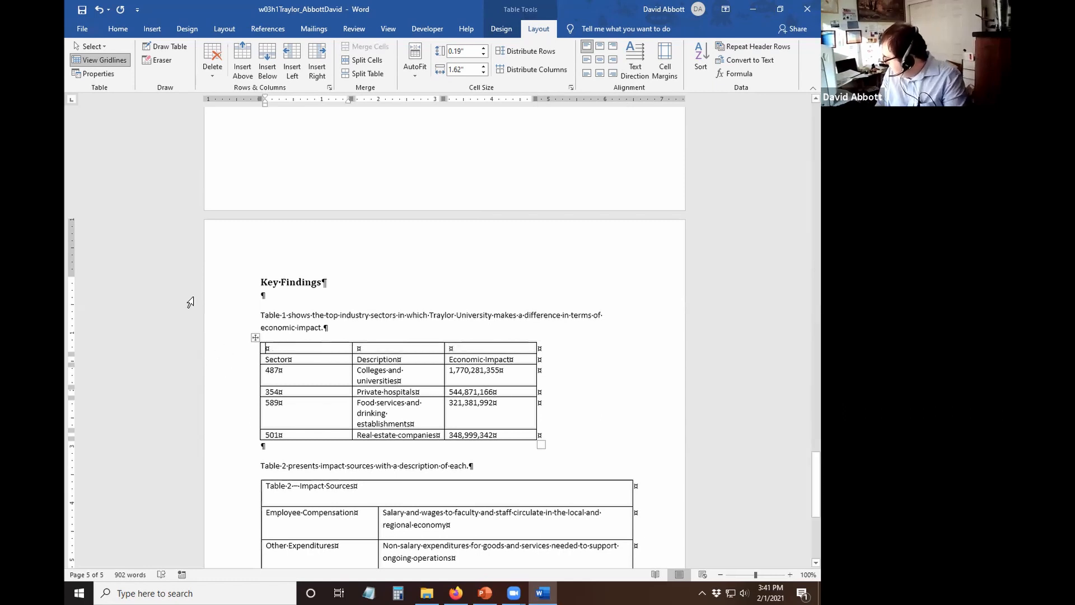
pyautogui.write('Tab')
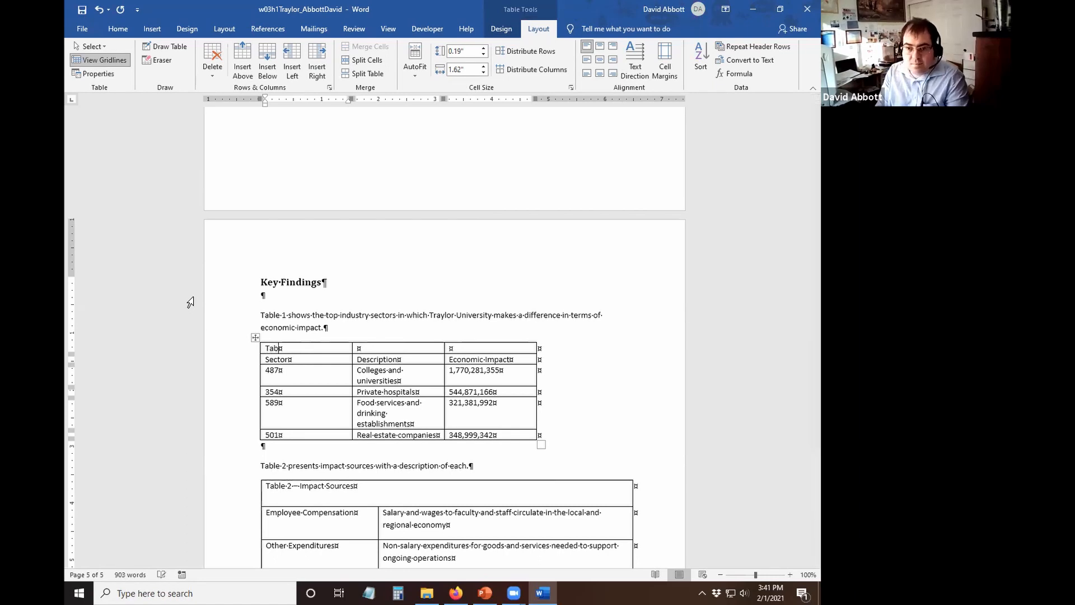
pyautogui.write('le 1')
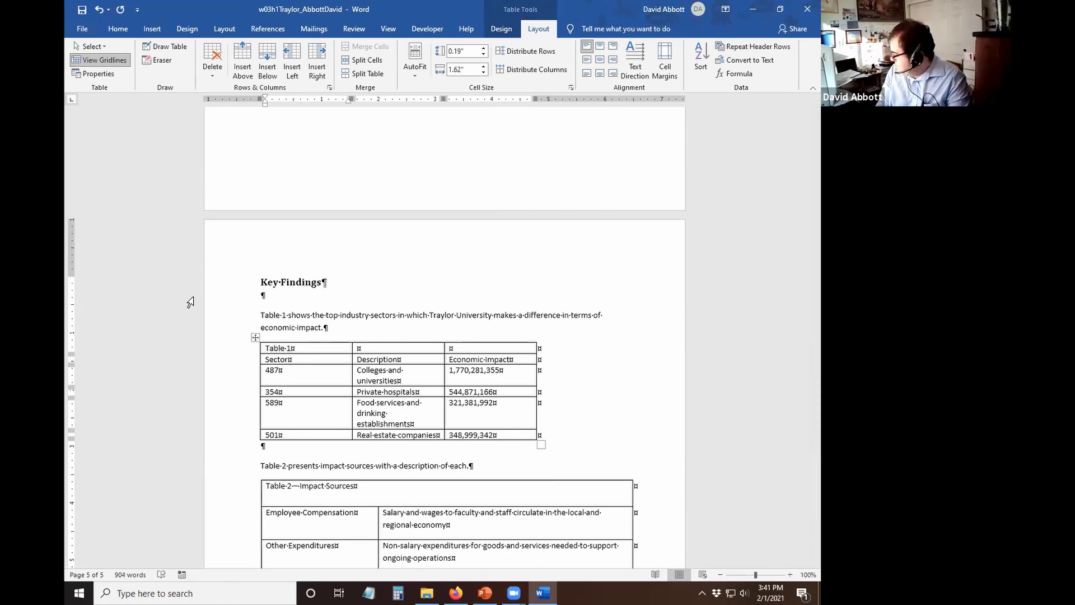
pyautogui.write('—Top Industry Sectors')
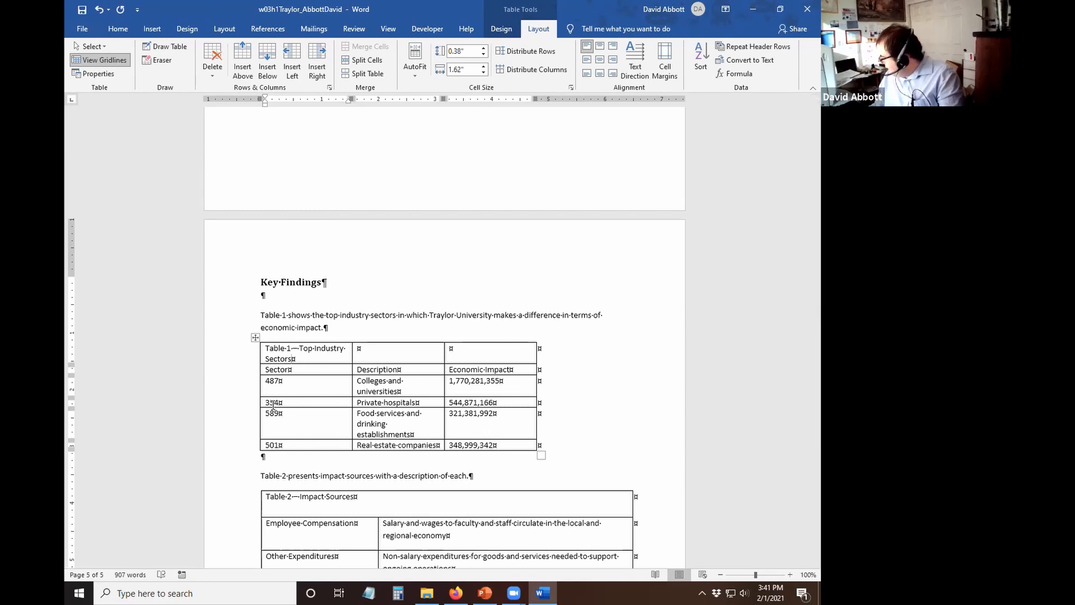
# Insert a row below sector 354 in Table 1 and fill it with 215, "Retail interests" and 1,256,390,688.
pyautogui.moveTo(254, 410)
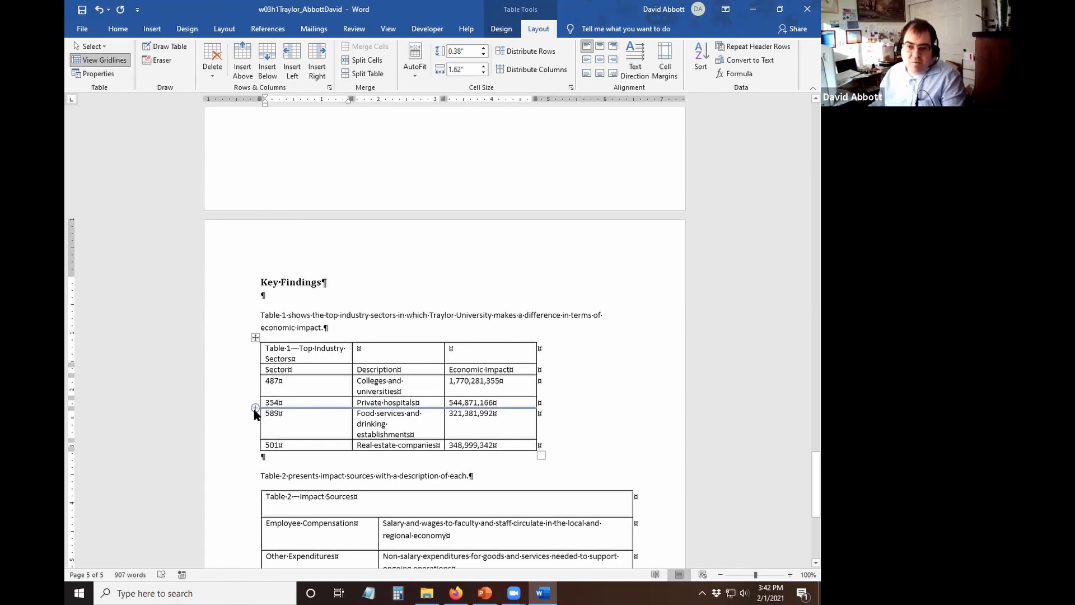
pyautogui.click(254, 407)
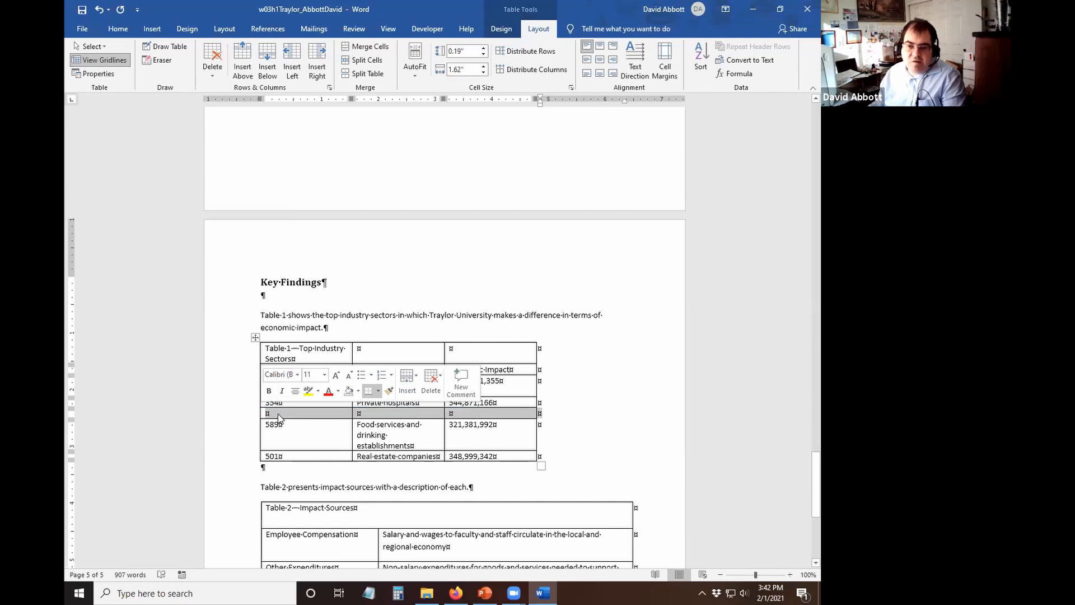
pyautogui.click(275, 412)
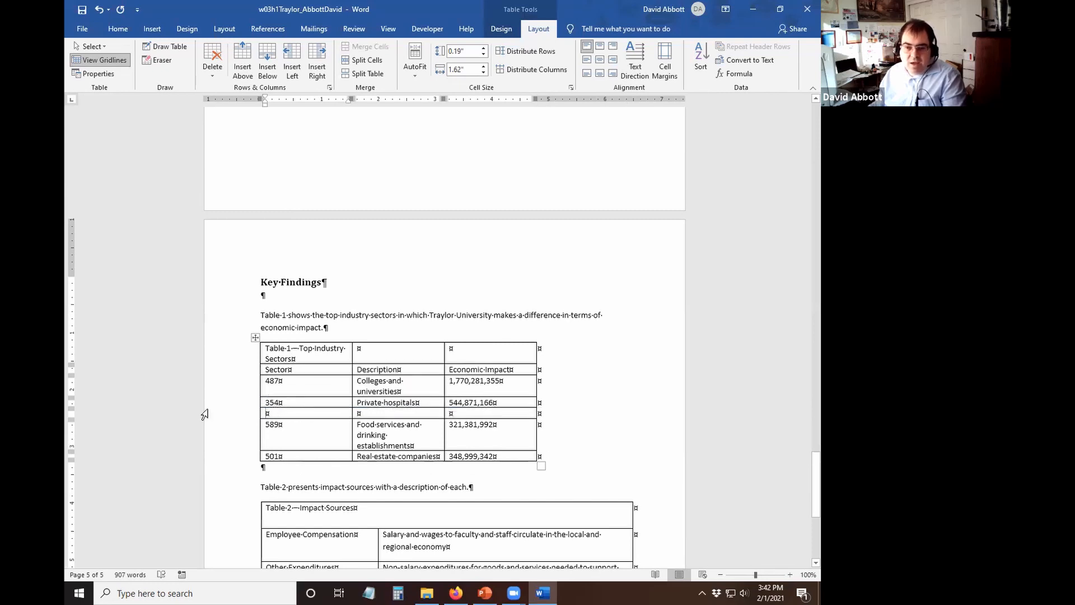
pyautogui.write('215')
pyautogui.press('Tab')
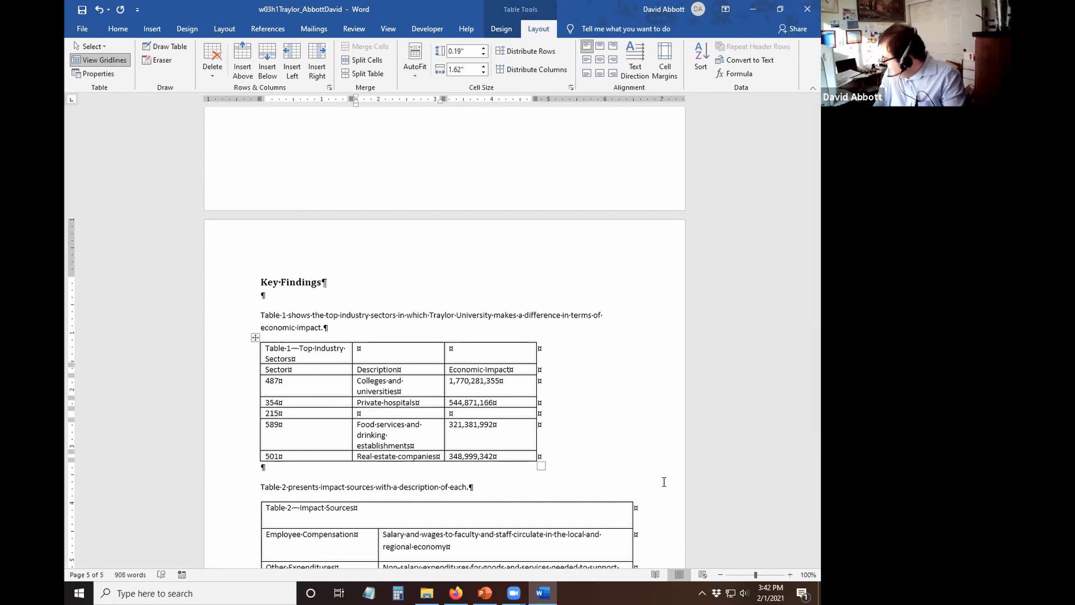
pyautogui.write('Retail interests')
pyautogui.press('Tab')
pyautogui.write('1,256,')
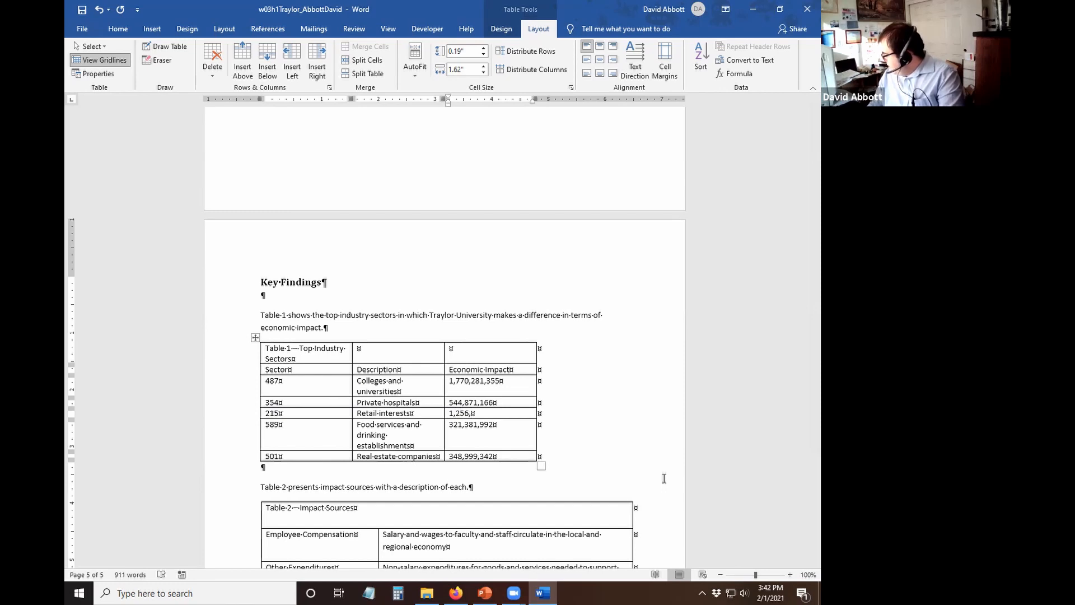
pyautogui.write('3')
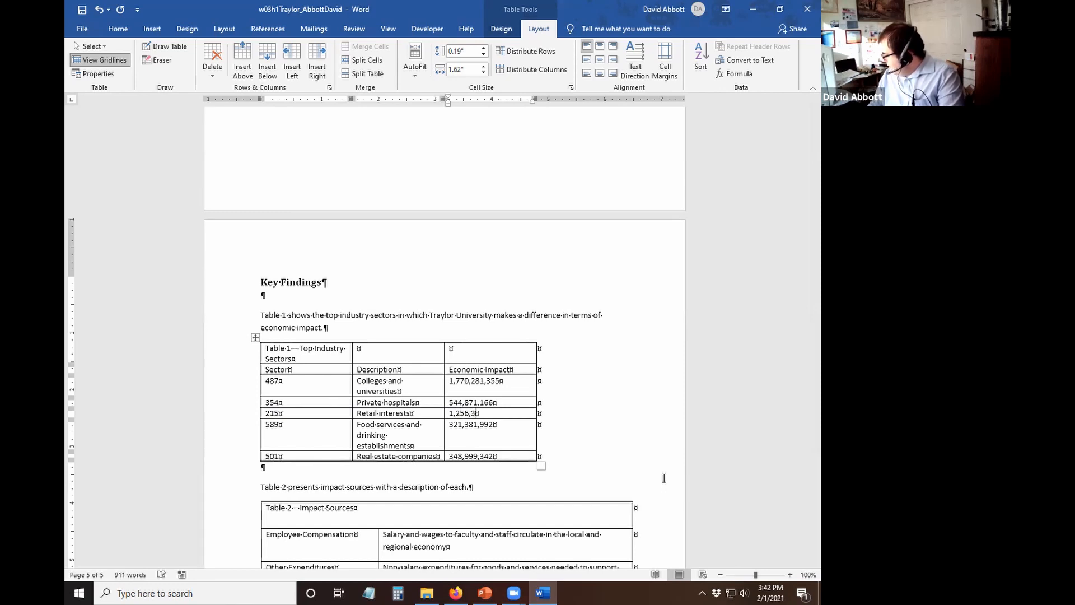
pyautogui.write('90,688')
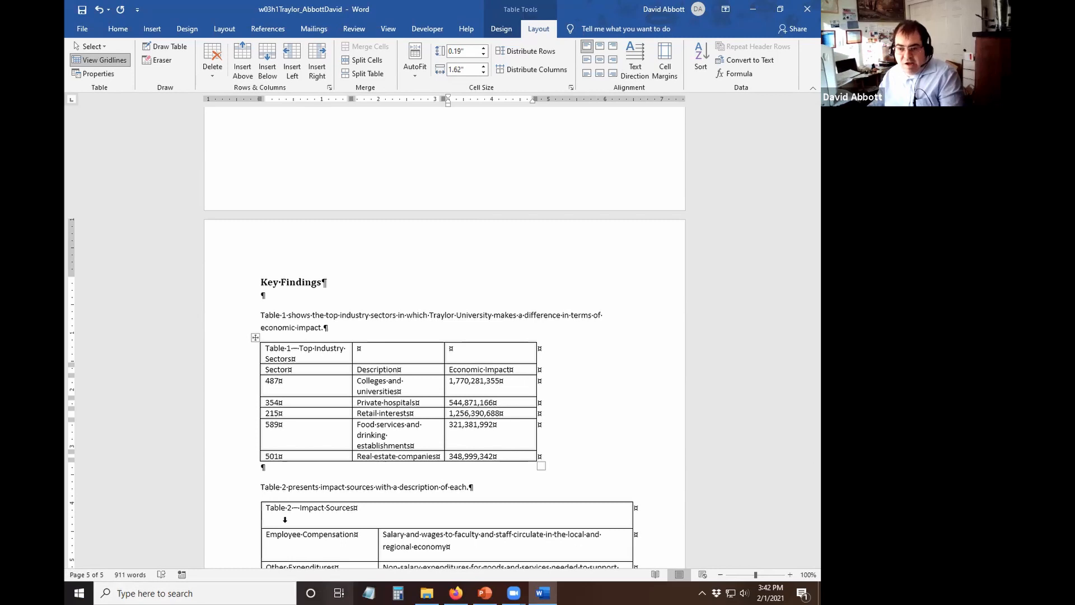
# Insert a blank full-width row between Table 2's title row and the Employee Compensation row.
pyautogui.scroll(-5, 287, 428)
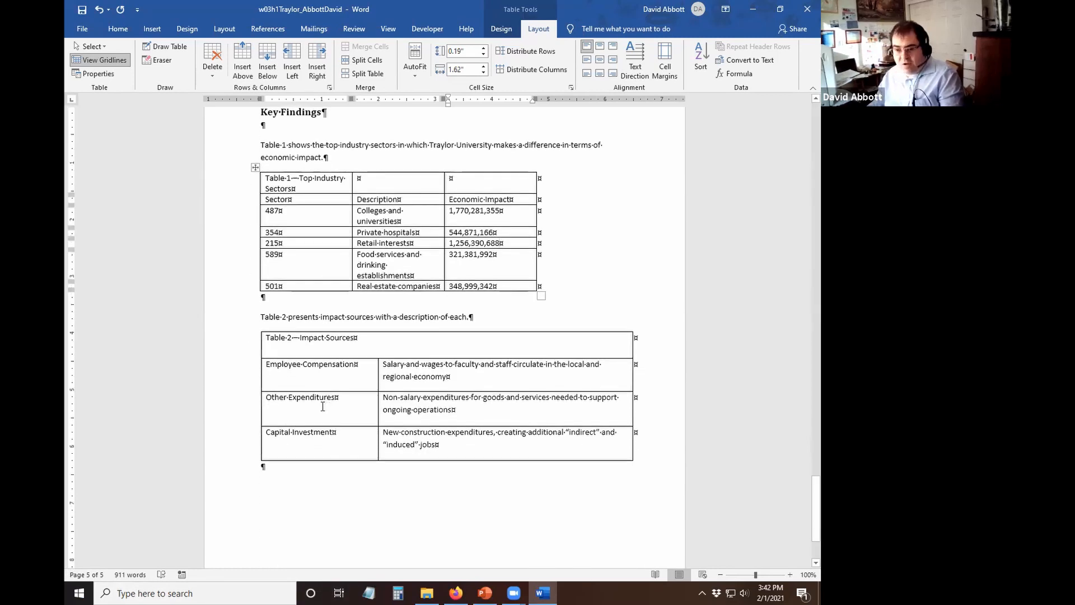
pyautogui.click(560, 455)
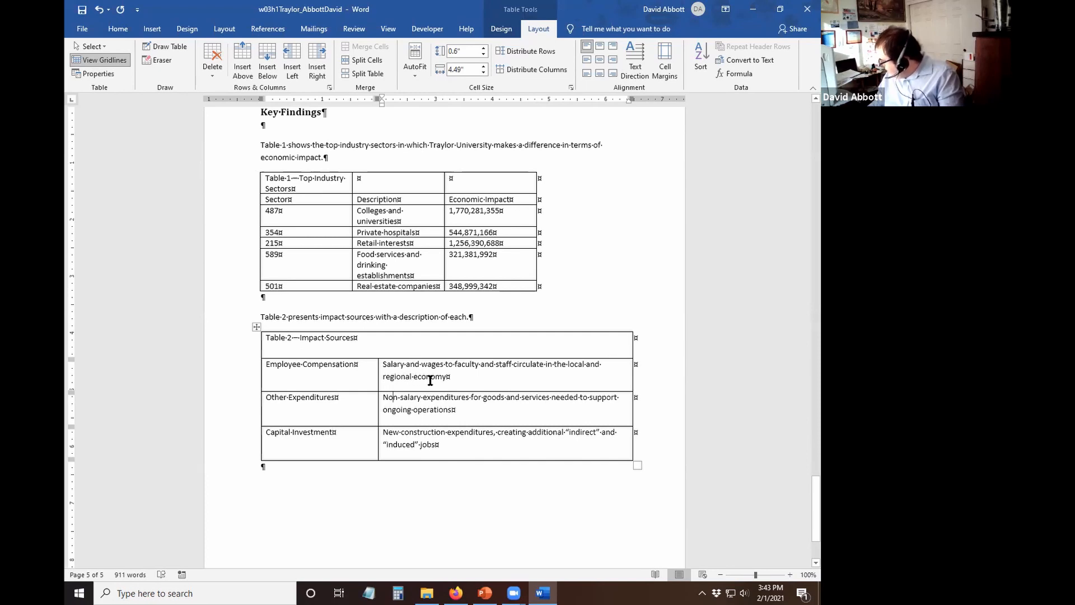
pyautogui.click(390, 344)
pyautogui.click(431, 383)
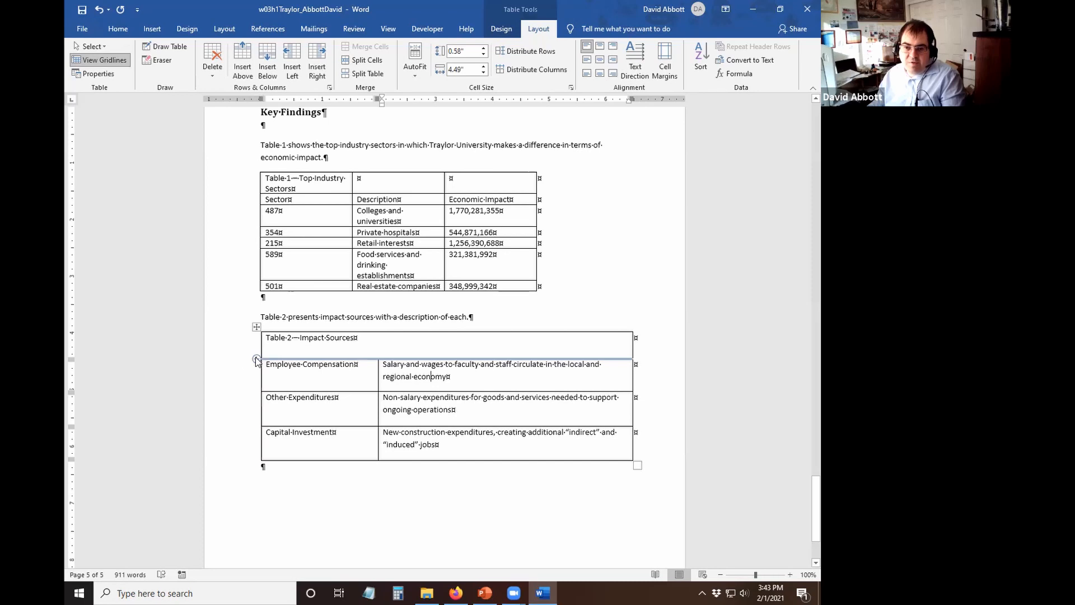
pyautogui.click(256, 359)
pyautogui.click(400, 368)
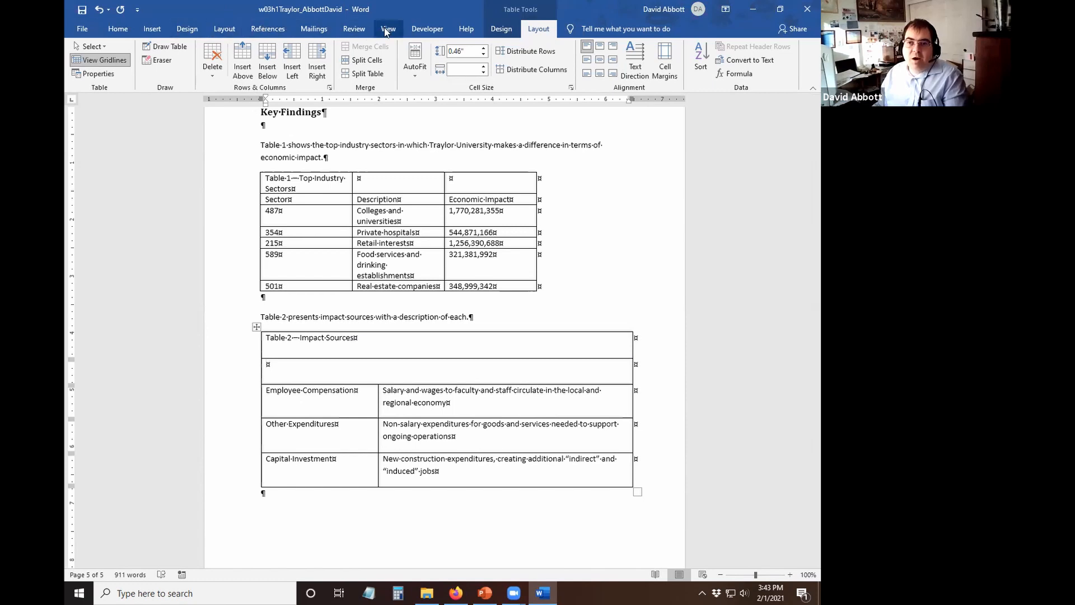
# Run a spelling and grammar check on the document and dismiss the closing message.
pyautogui.click(354, 28)
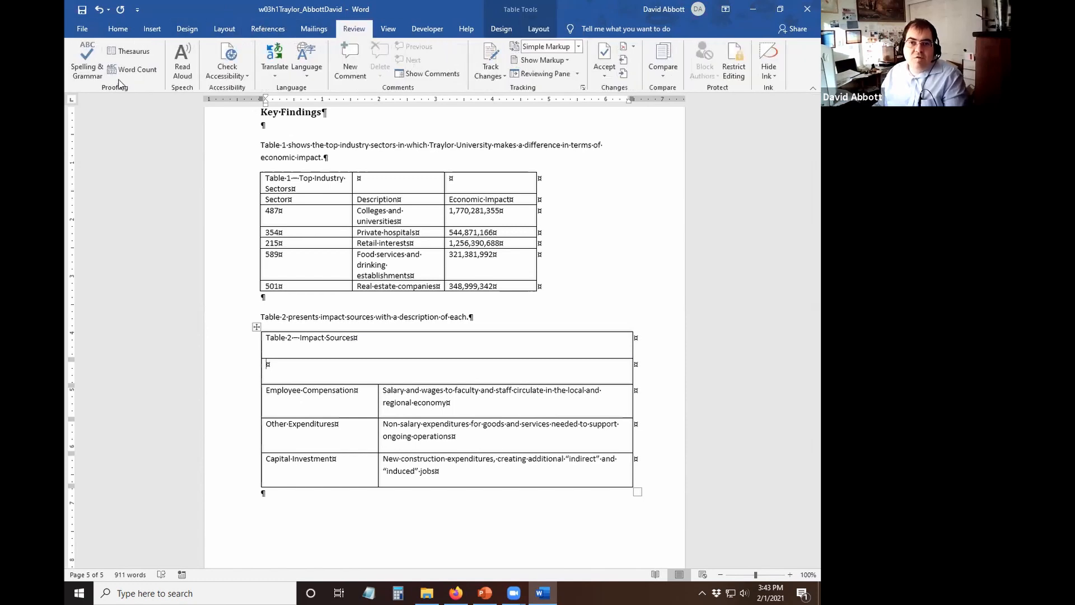
pyautogui.click(84, 55)
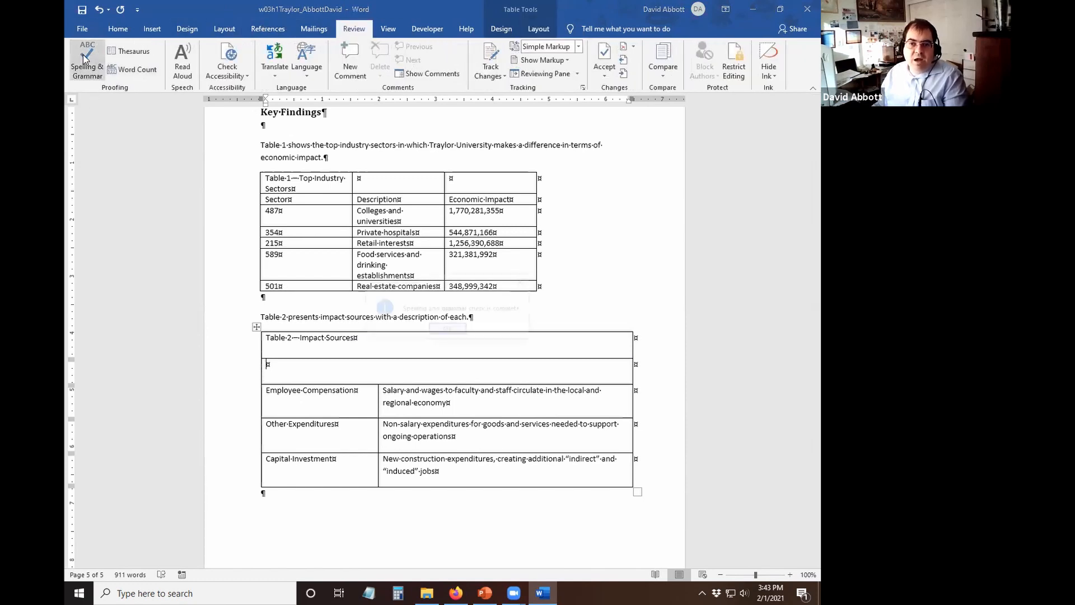
pyautogui.click(460, 331)
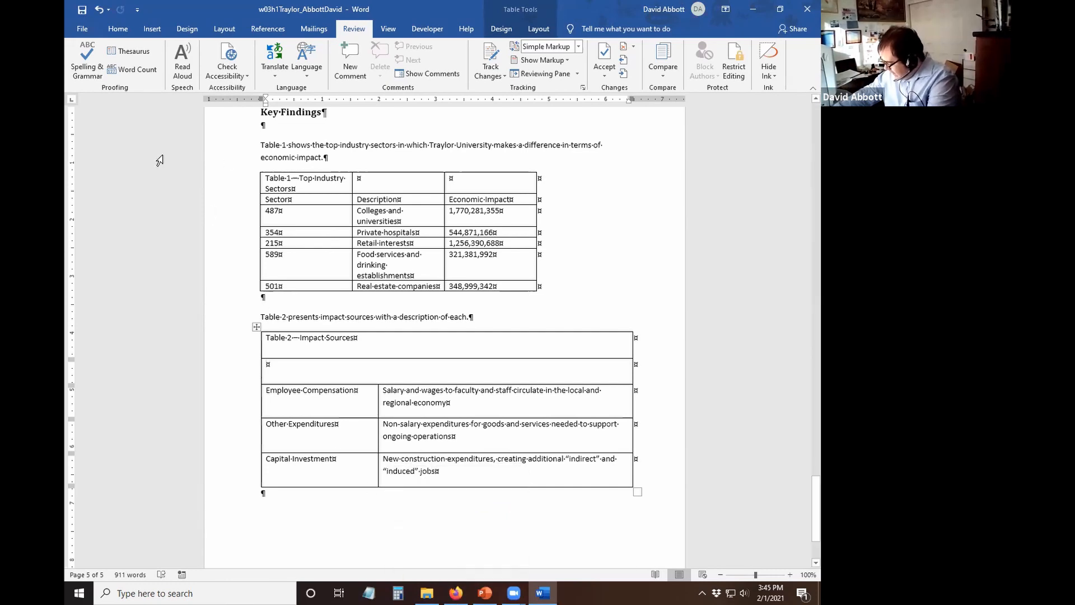
# Merge the three cells of Table 1's title row into one full-width cell.
pyautogui.click(255, 185)
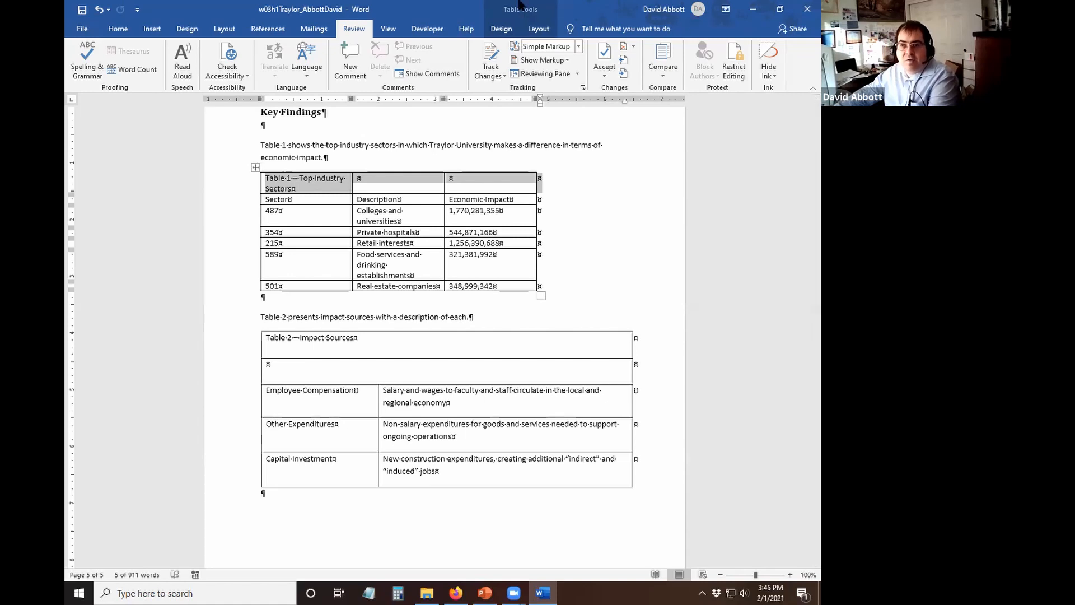
pyautogui.click(539, 28)
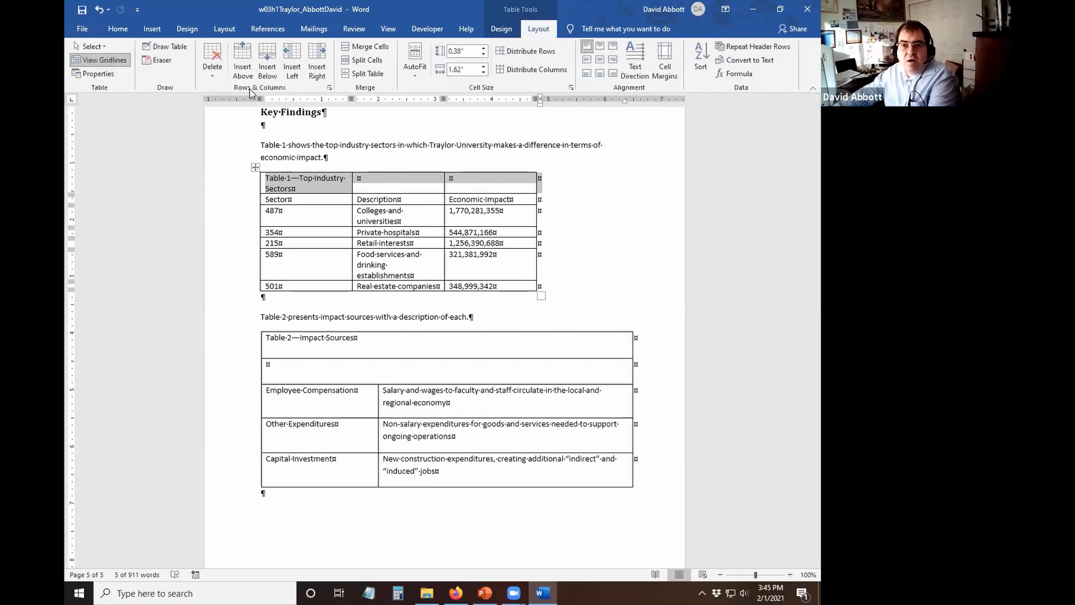
pyautogui.click(370, 48)
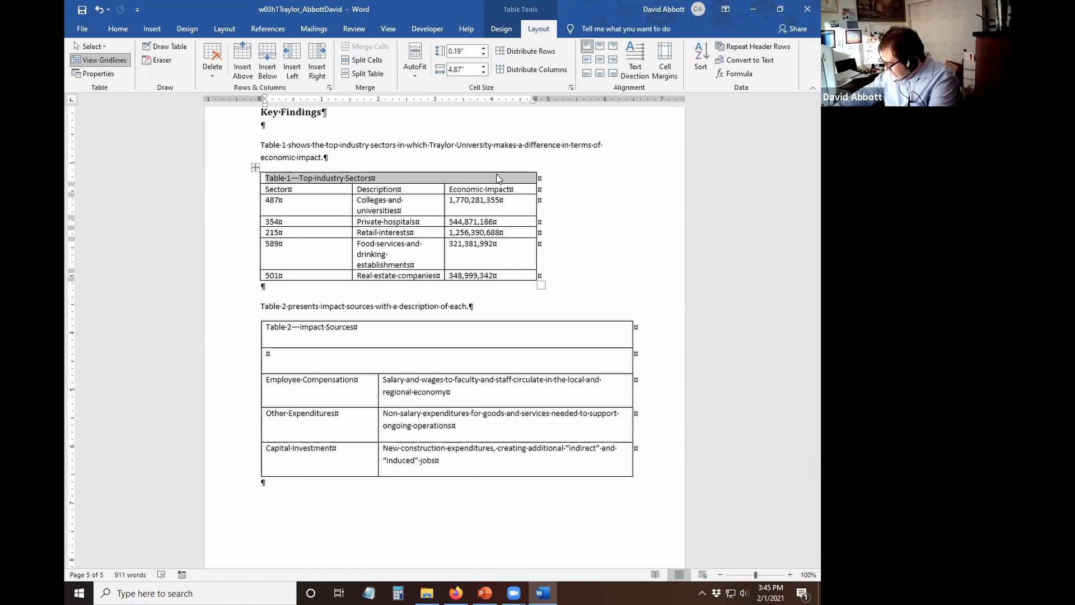
# Reduce the height of Table 2's title row to about 0.2" by moving its lower border up.
pyautogui.moveTo(276, 348); pyautogui.dragTo(279, 334)
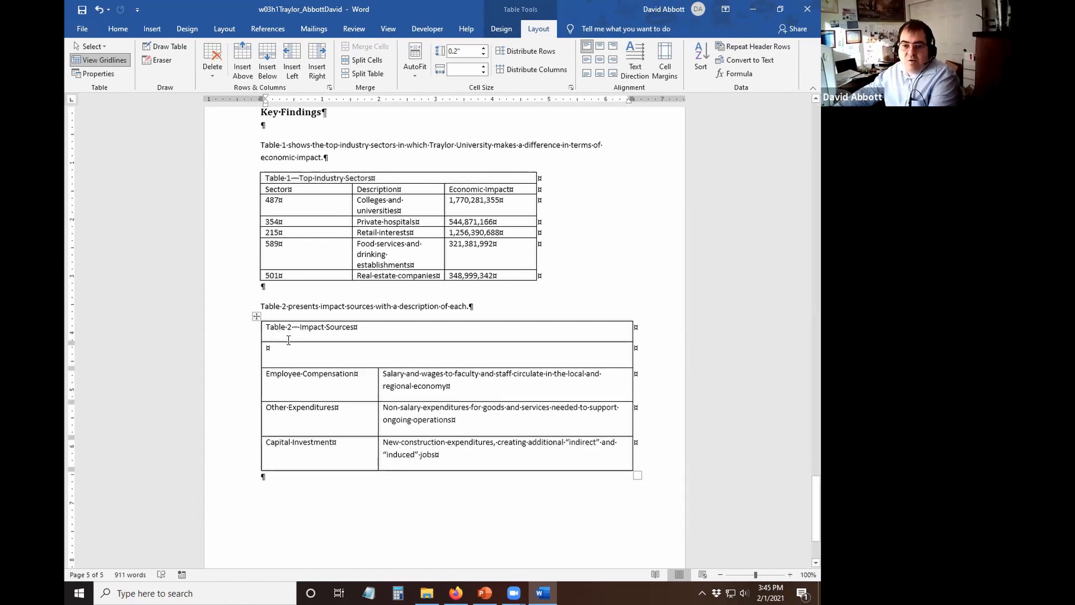
pyautogui.click(423, 329)
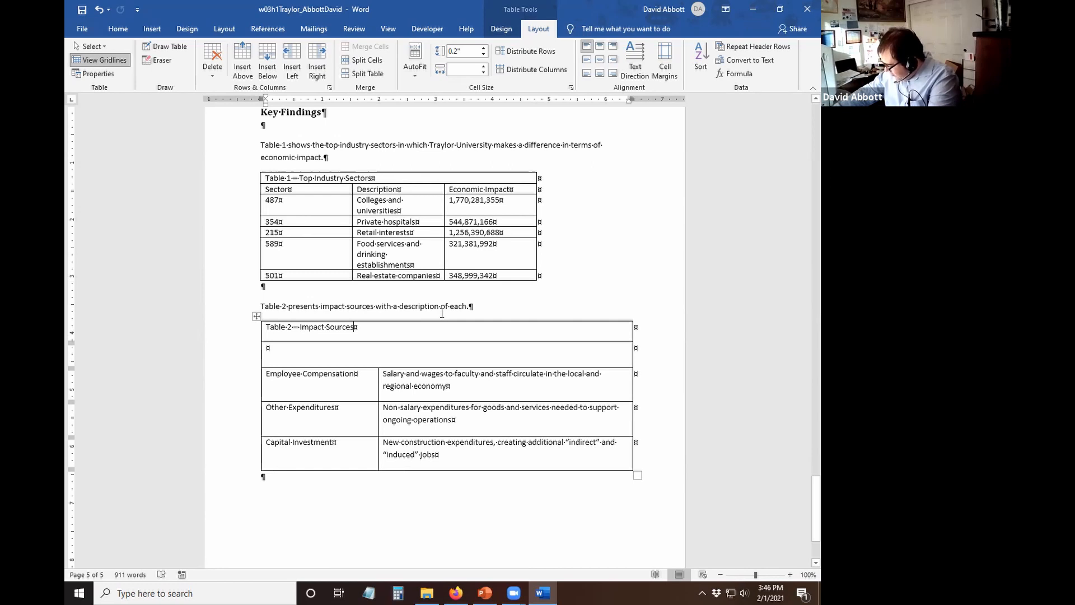
pyautogui.click(290, 191)
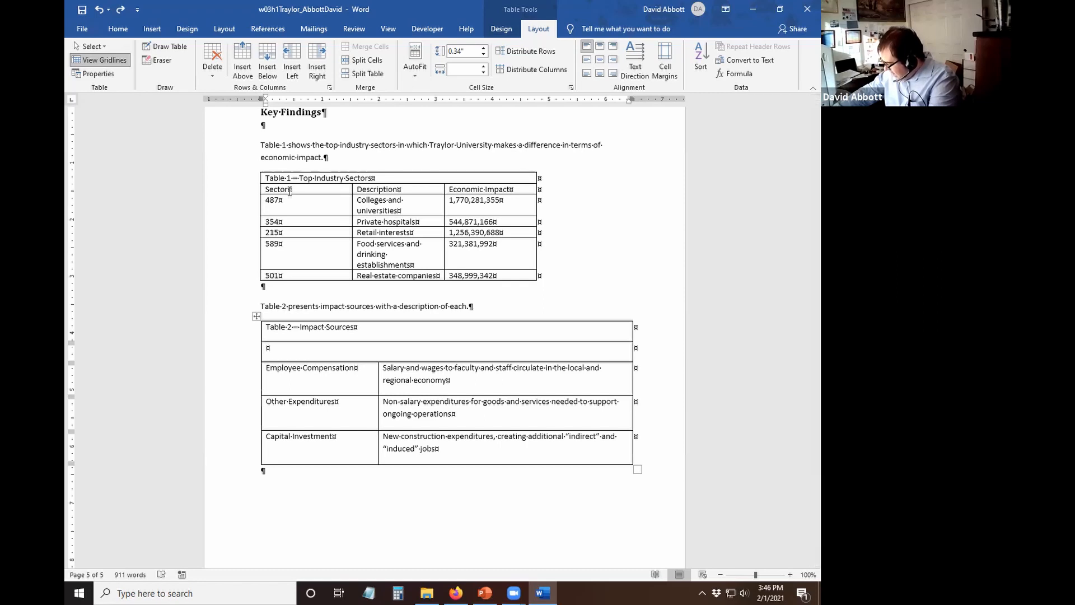
pyautogui.rightClick(253, 194)
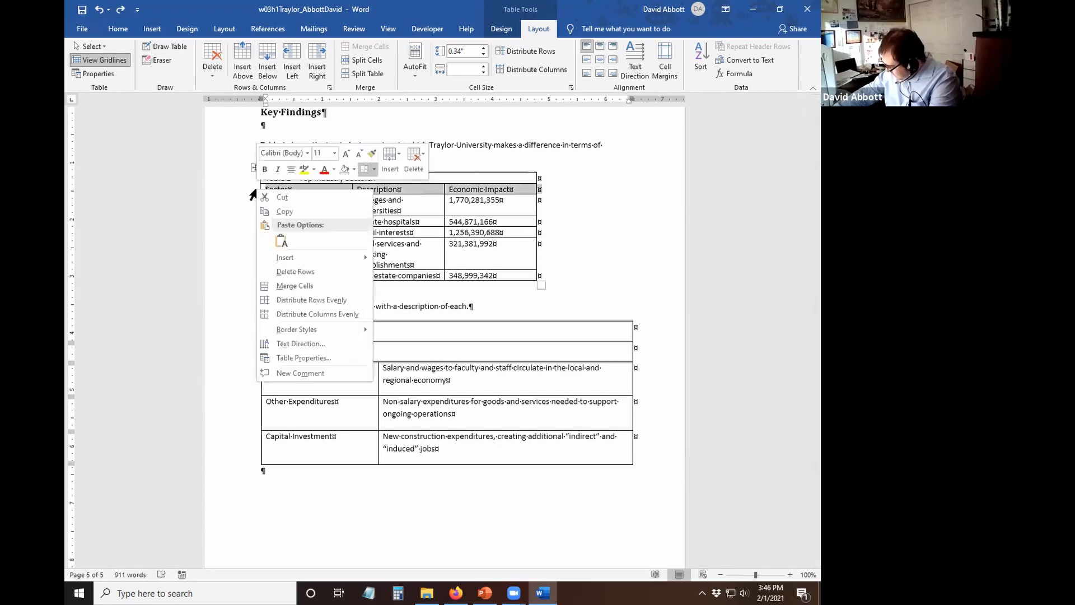
pyautogui.press('Escape')
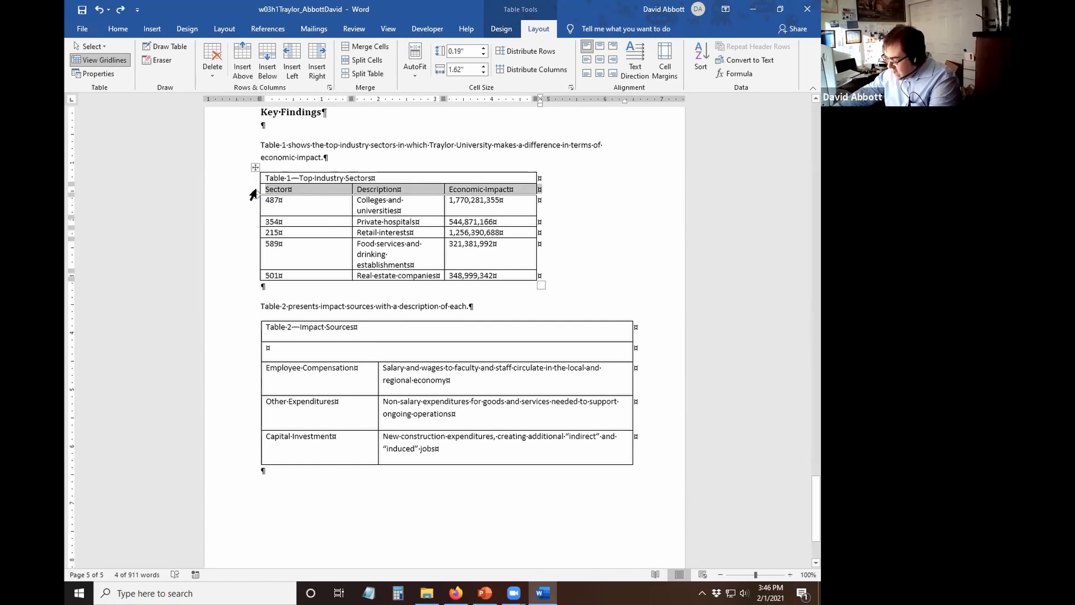
pyautogui.click(287, 201)
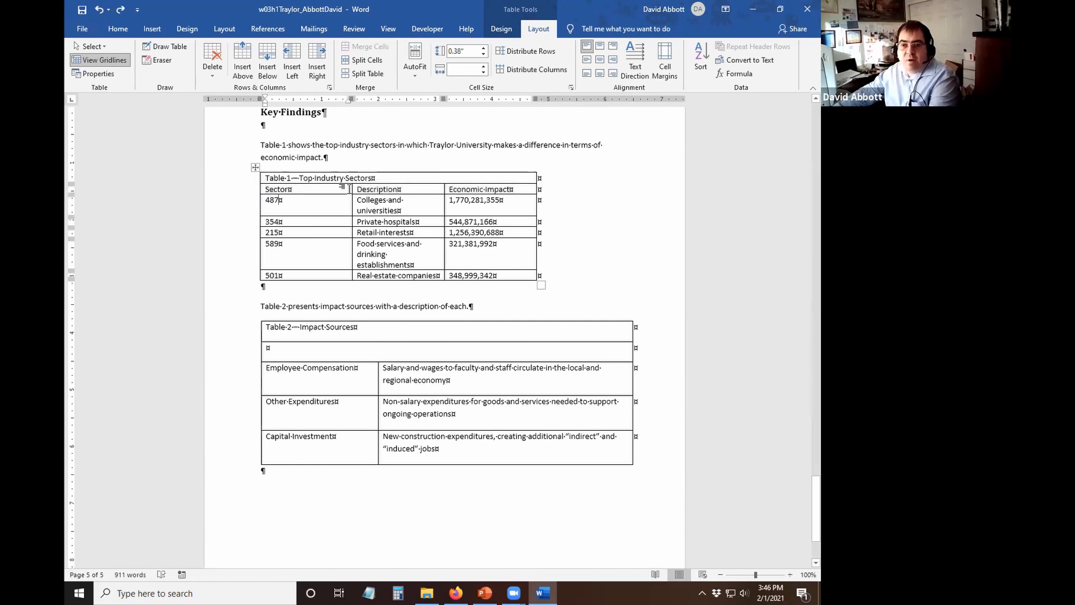
# Narrow Table 1's Sector column to about 0.75" by moving its border with the Description column.
pyautogui.click(352, 189)
pyautogui.moveTo(351, 189); pyautogui.dragTo(303, 206)
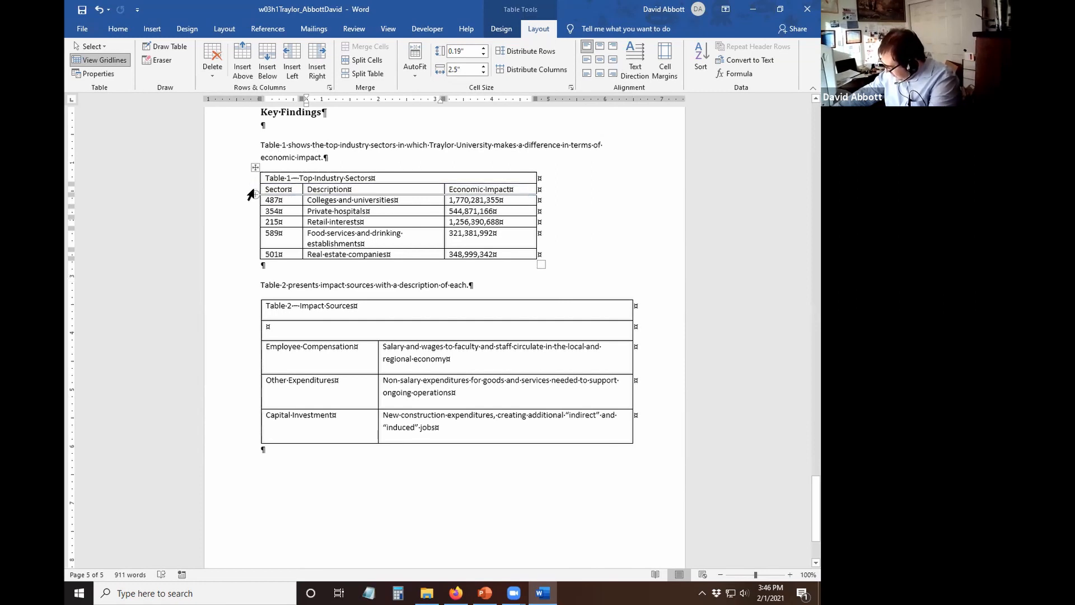
# Set the height of all Table 1 rows below the title row to 0.3".
pyautogui.moveTo(253, 193); pyautogui.dragTo(262, 257)
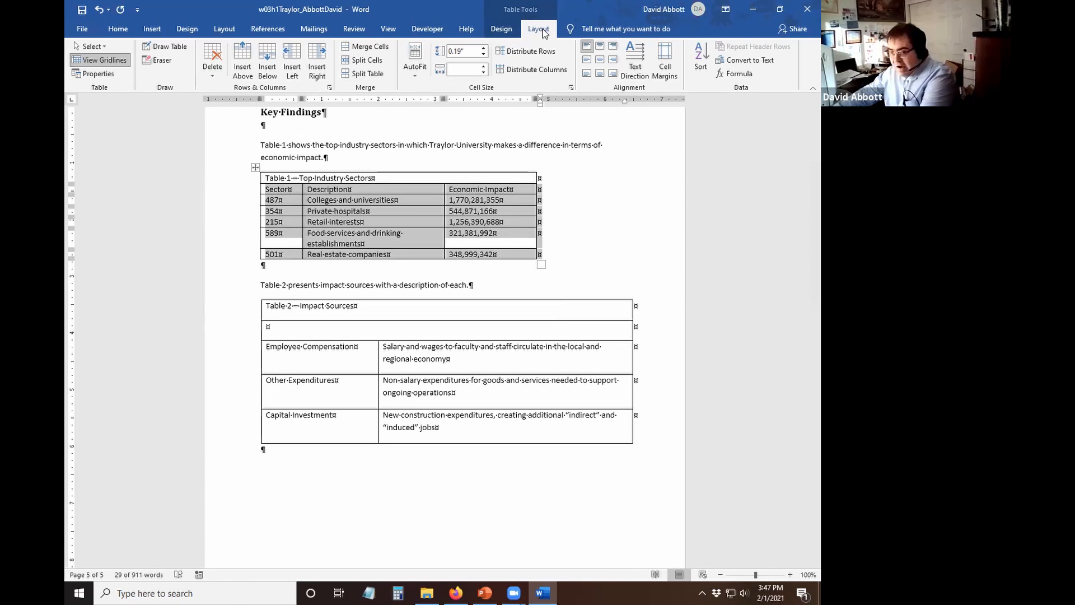
pyautogui.click(482, 48)
pyautogui.click(482, 48)
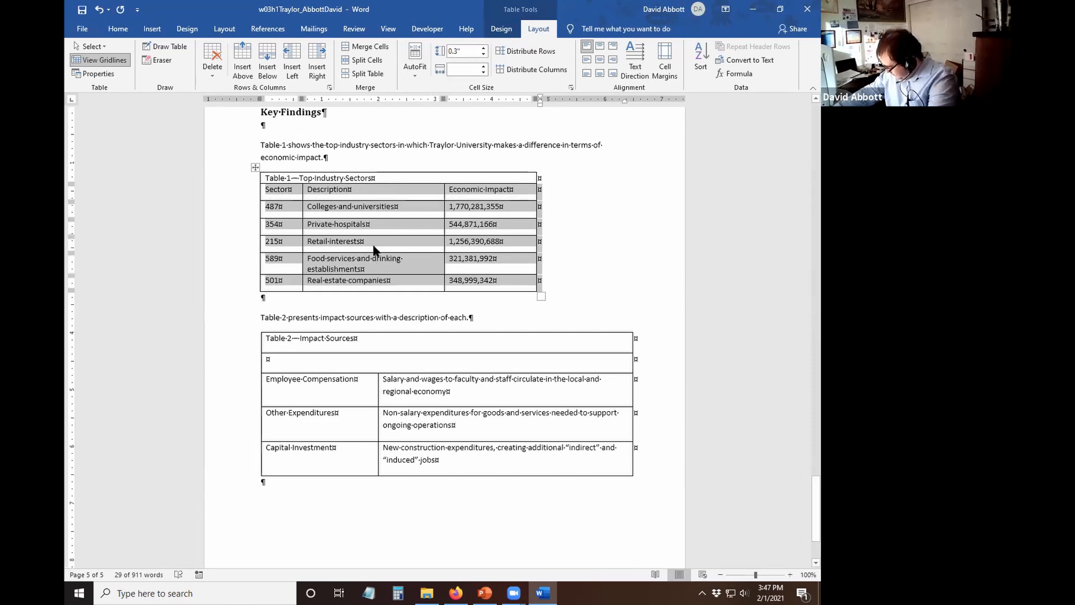
pyautogui.click(599, 267)
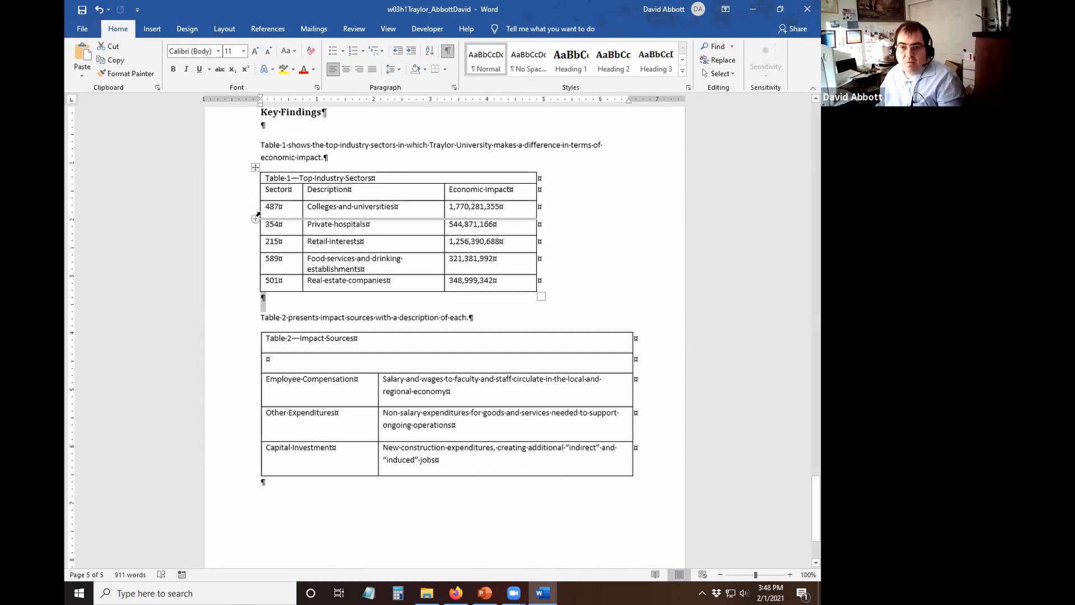
# Split the five sector number cells in Table 1 into two columns without merging the cells before the split.
pyautogui.click(258, 214)
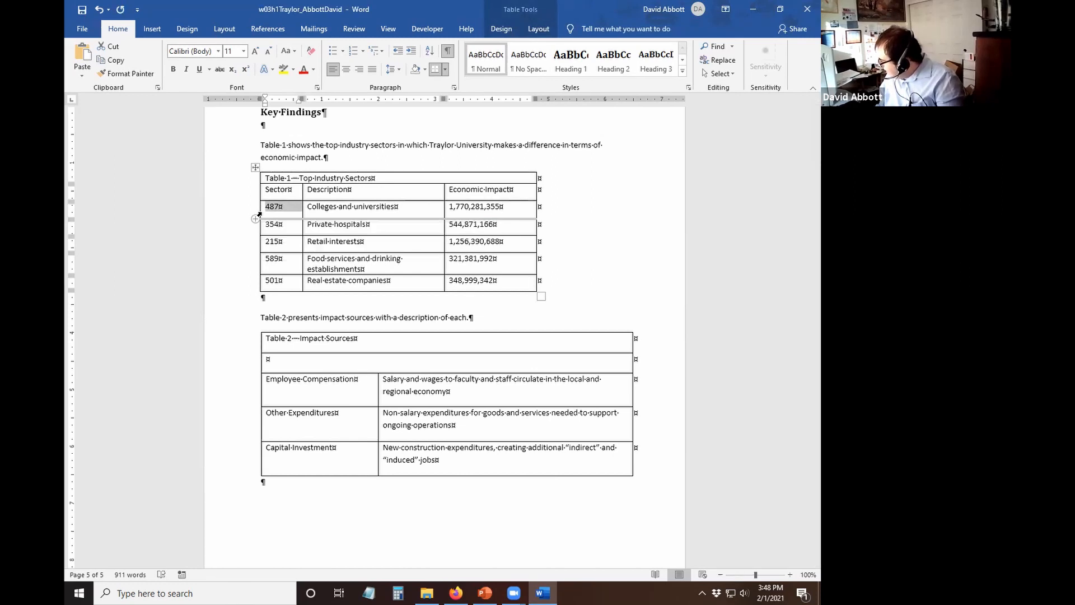
pyautogui.moveTo(259, 214); pyautogui.dragTo(278, 286)
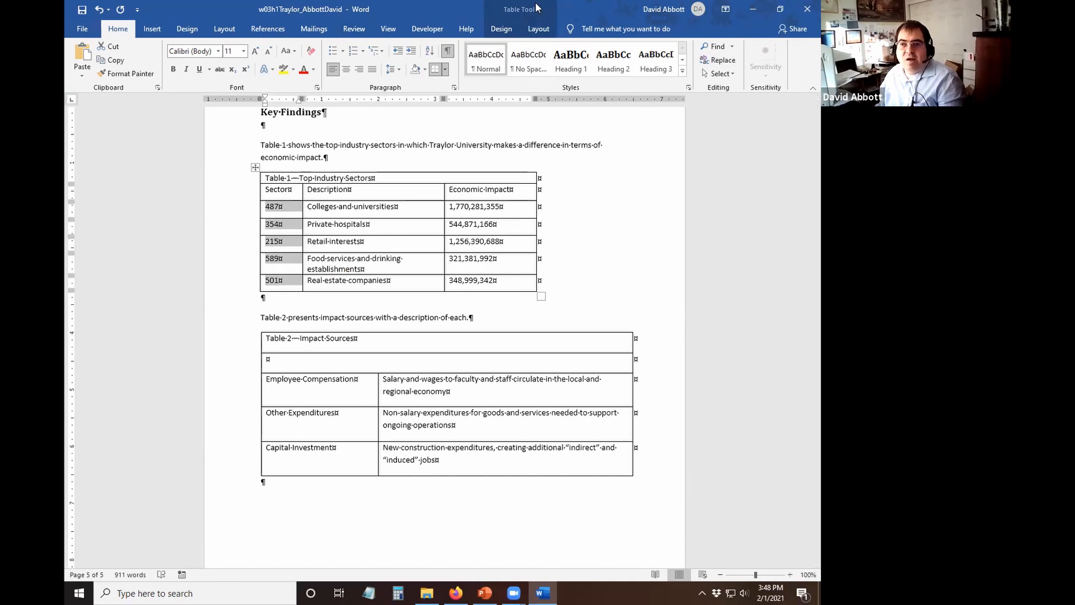
pyautogui.click(538, 29)
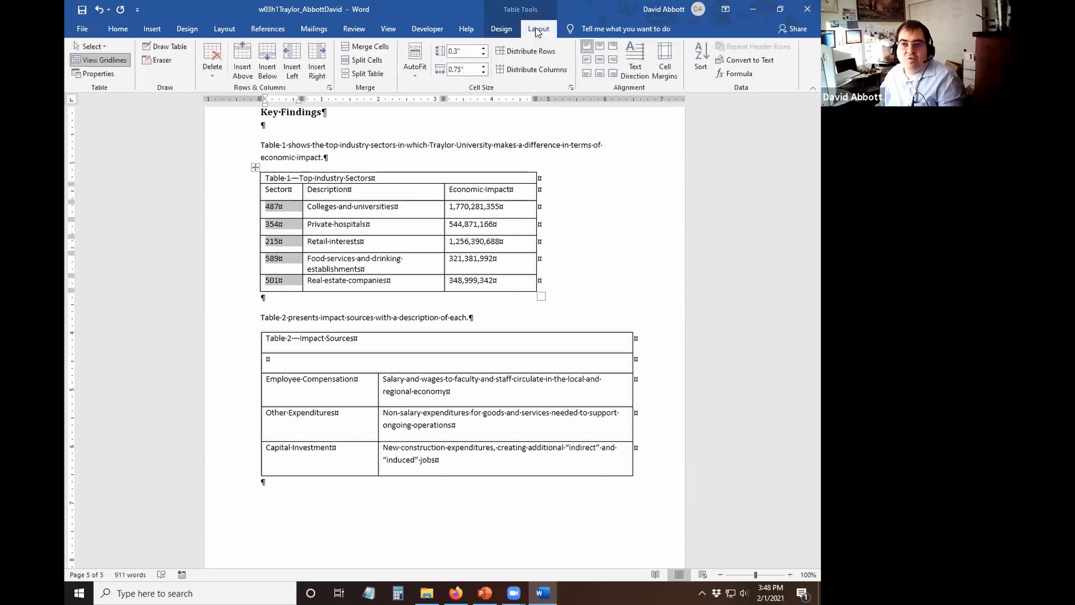
pyautogui.click(367, 60)
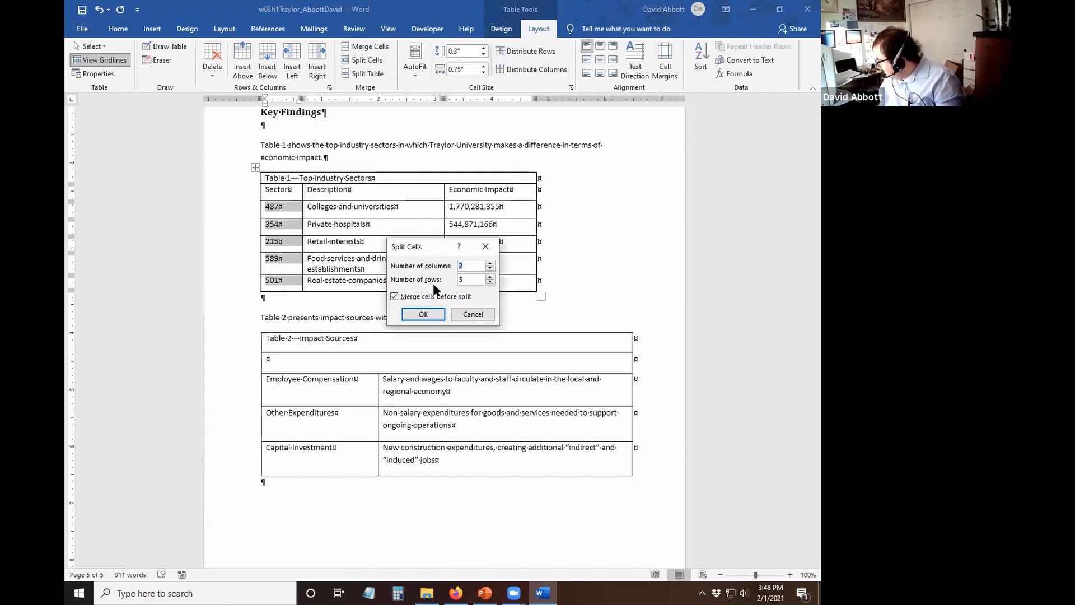
pyautogui.click(402, 301)
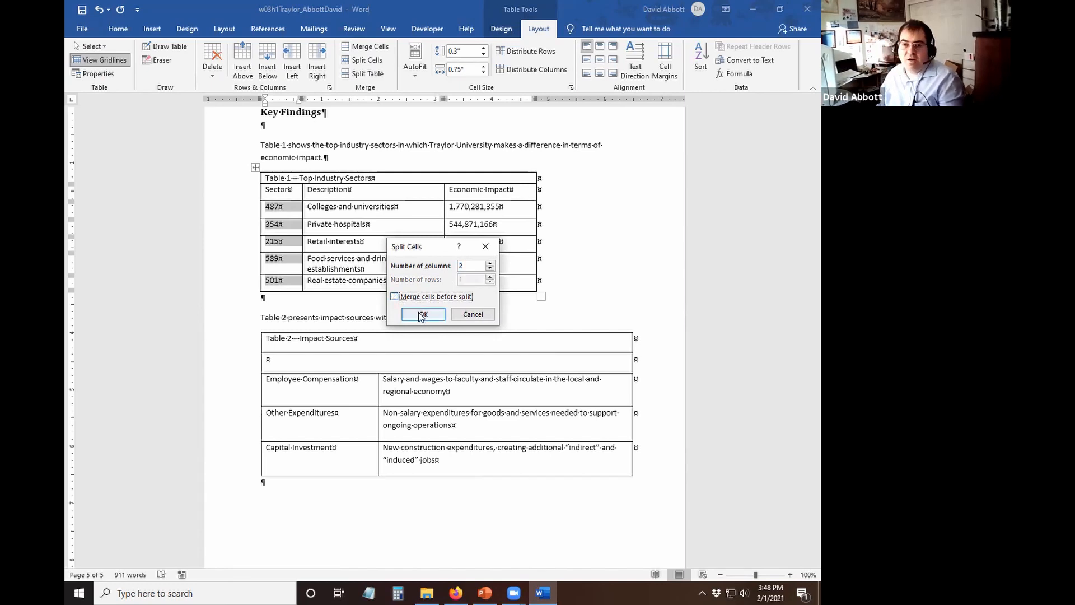
pyautogui.click(422, 314)
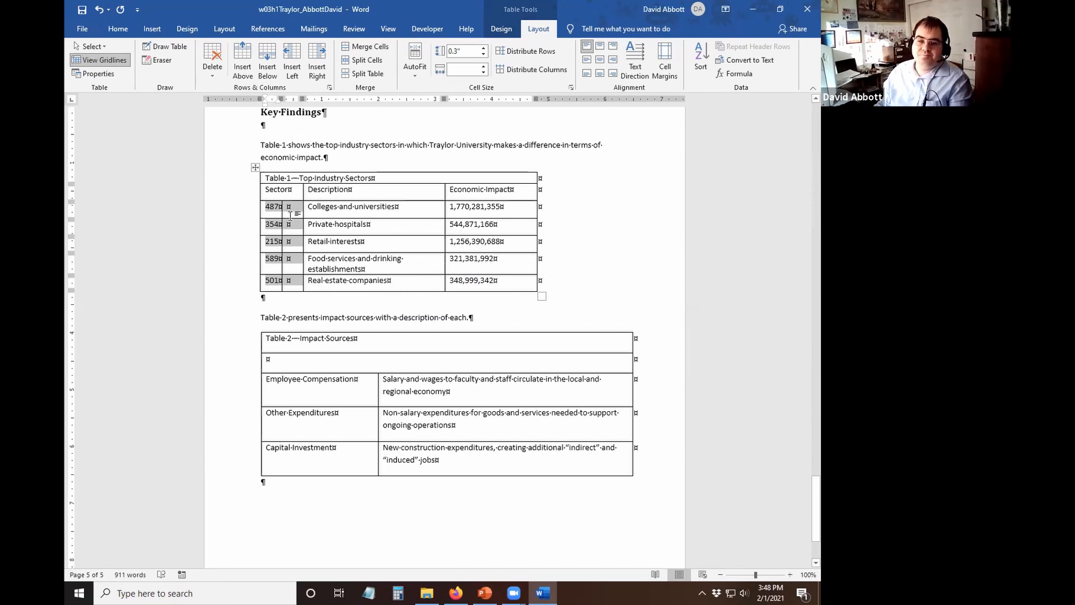
pyautogui.click(330, 242)
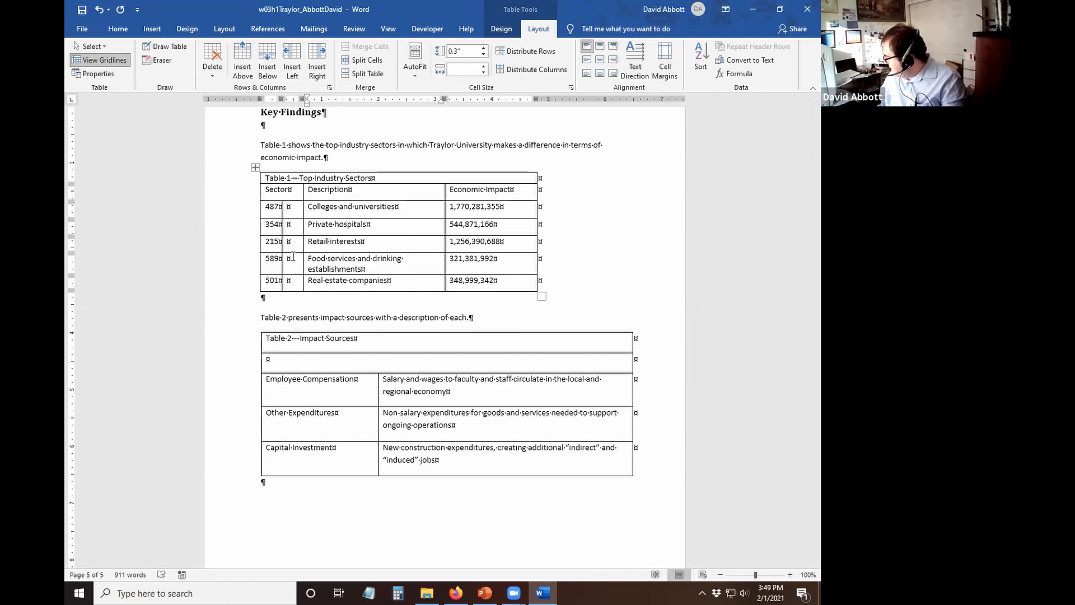
# Extend Table 1's Sector heading to "Sector and Division" and slightly widen that column.
pyautogui.click(292, 189)
pyautogui.write('and ')
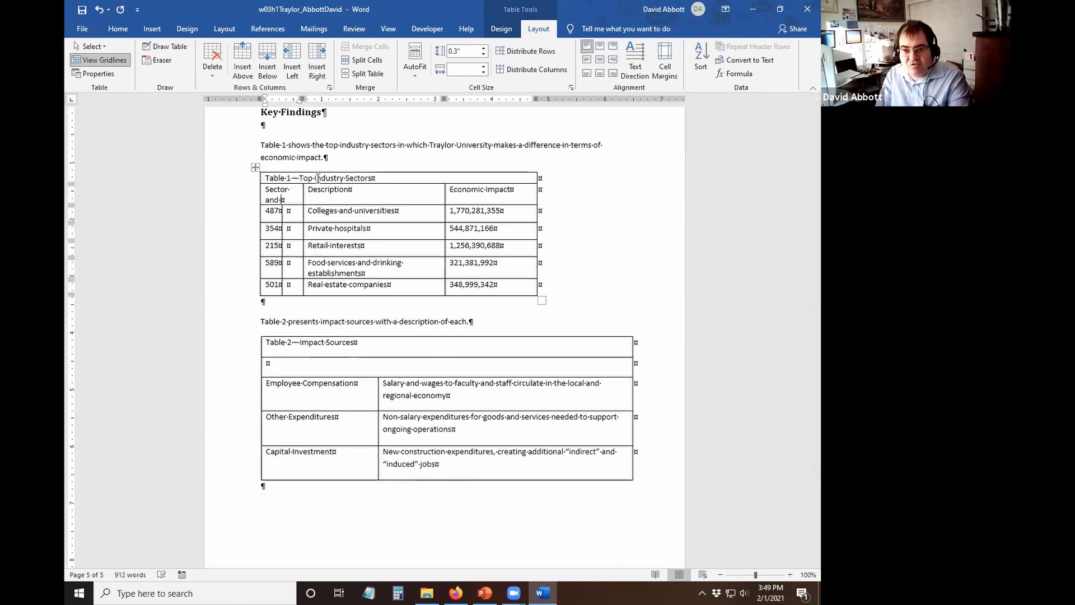
pyautogui.write('Division')
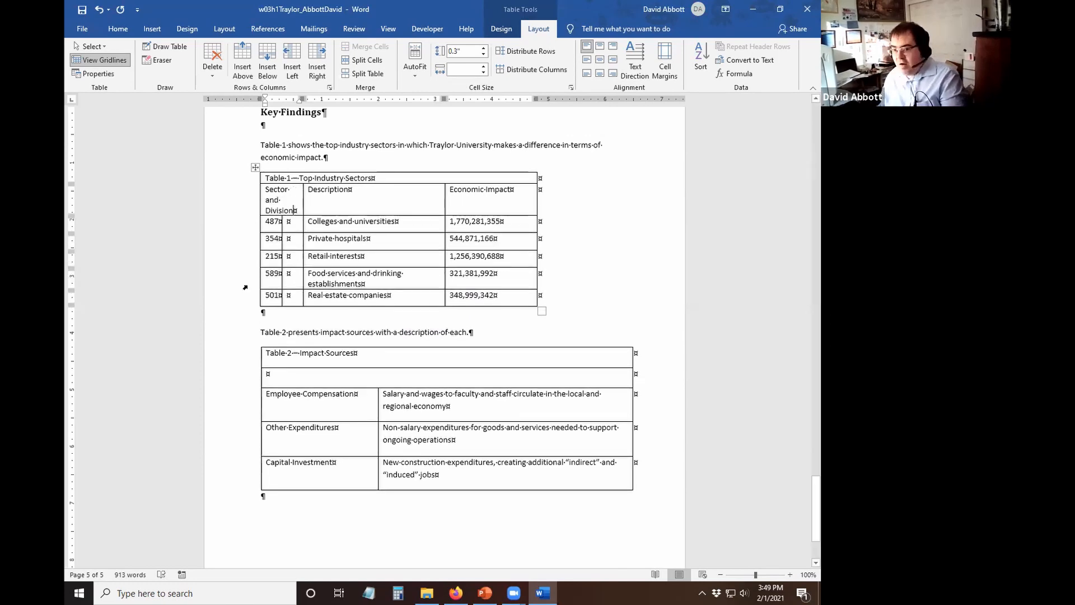
pyautogui.moveTo(303, 221); pyautogui.dragTo(309, 220)
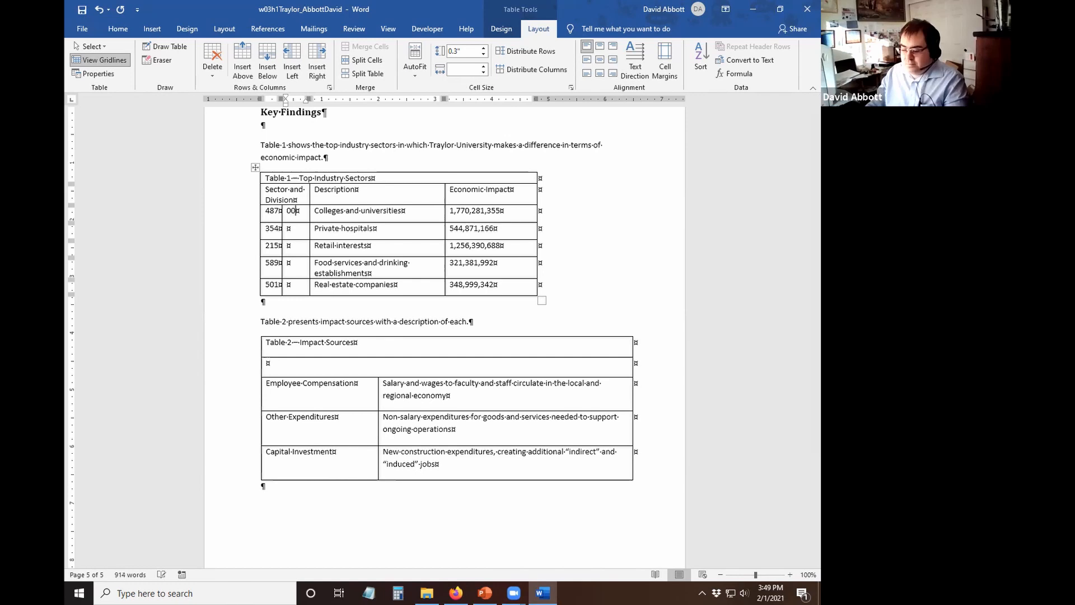
# Fill the new division cells of Table 1 from first to last row with 22, 10, 28, 18 and 11.
pyautogui.write('22')
pyautogui.press('Tab')
pyautogui.press('Tab')
pyautogui.press('Tab')
pyautogui.press('Tab')
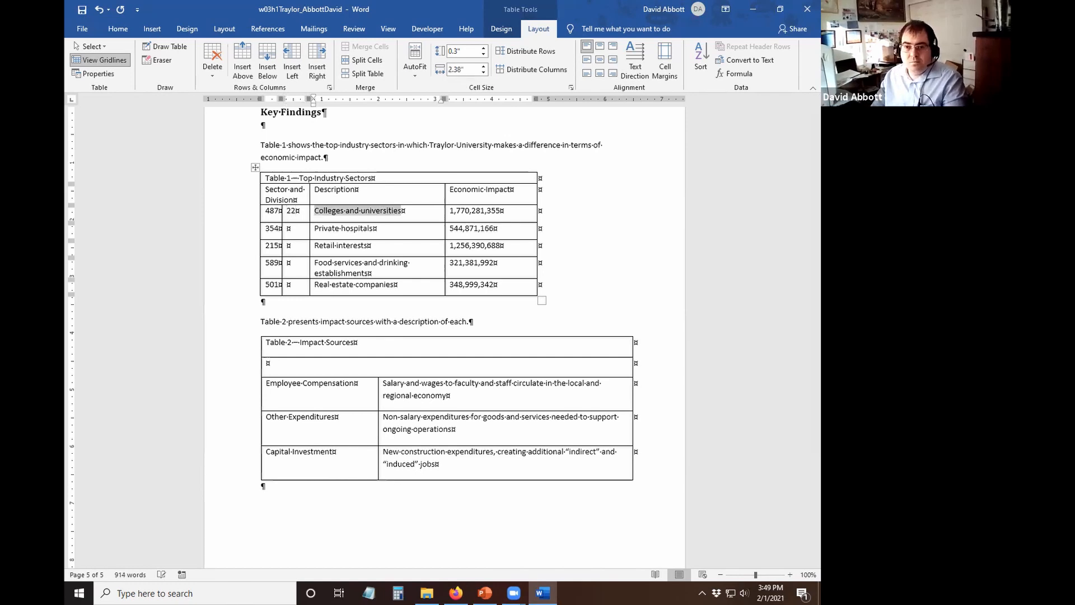
pyautogui.write('10')
pyautogui.press('Down')
pyautogui.write('28')
pyautogui.press('Down')
pyautogui.write('18')
pyautogui.press('Down')
pyautogui.write('11')
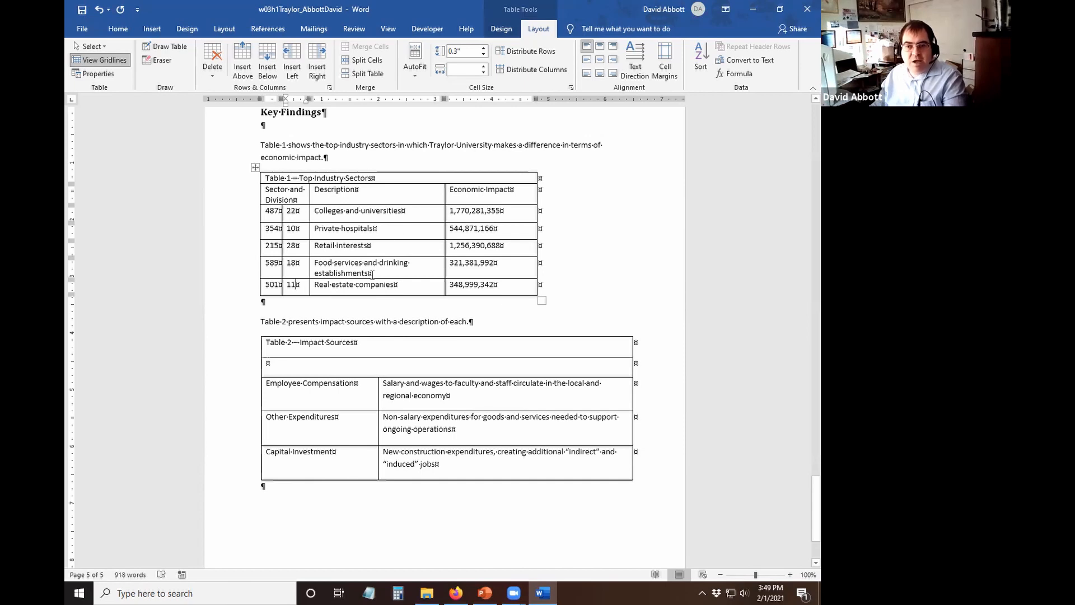
# Split Table 2's blank row into two columns and one row, and align its divider with the column border below.
pyautogui.scroll(-3, 369, 459)
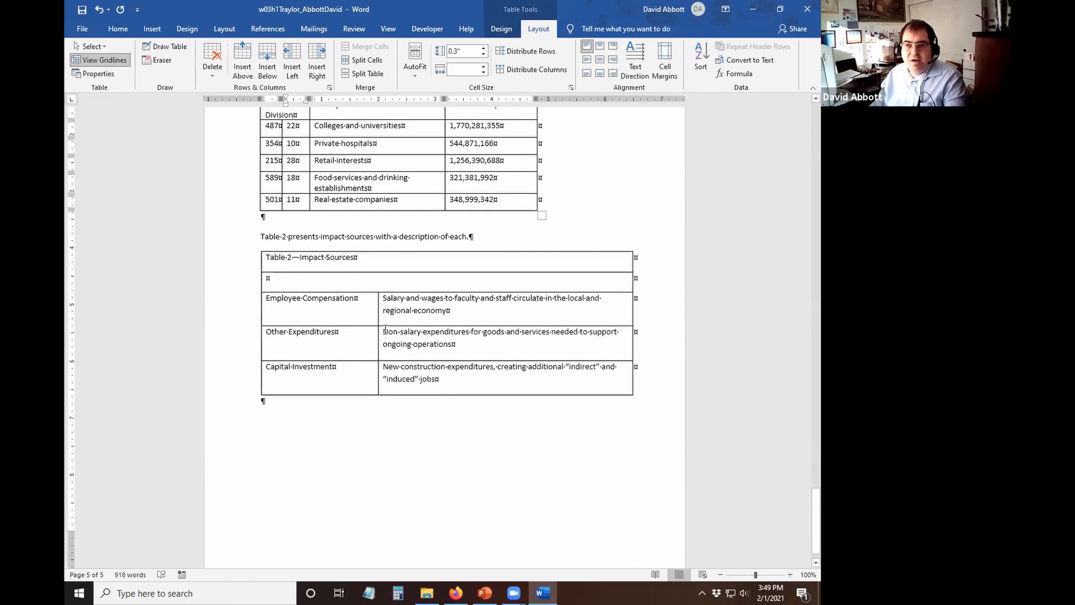
pyautogui.scroll(-1, 446, 391)
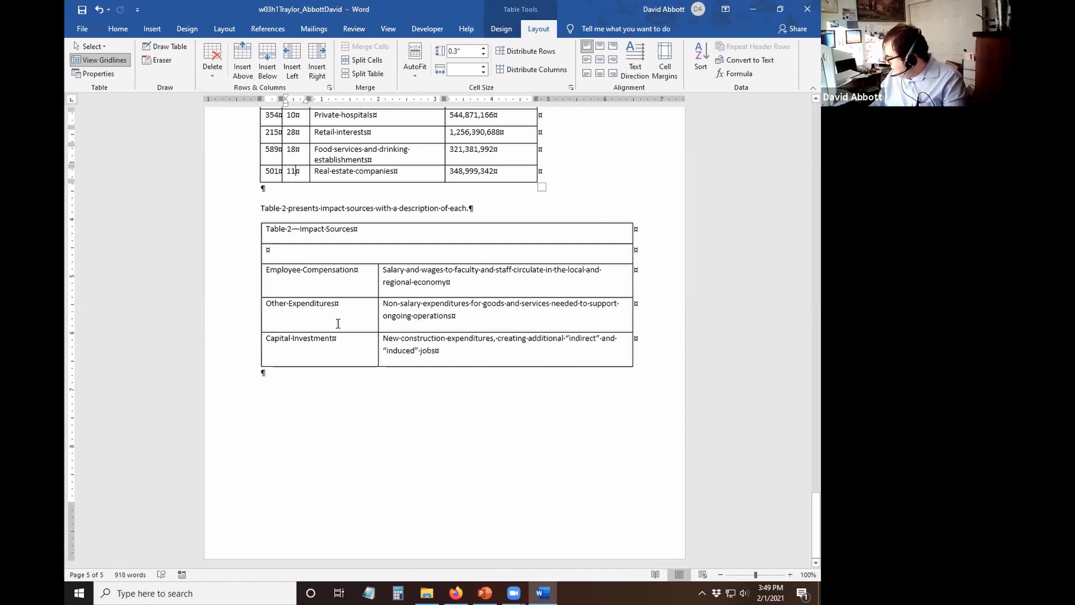
pyautogui.click(291, 252)
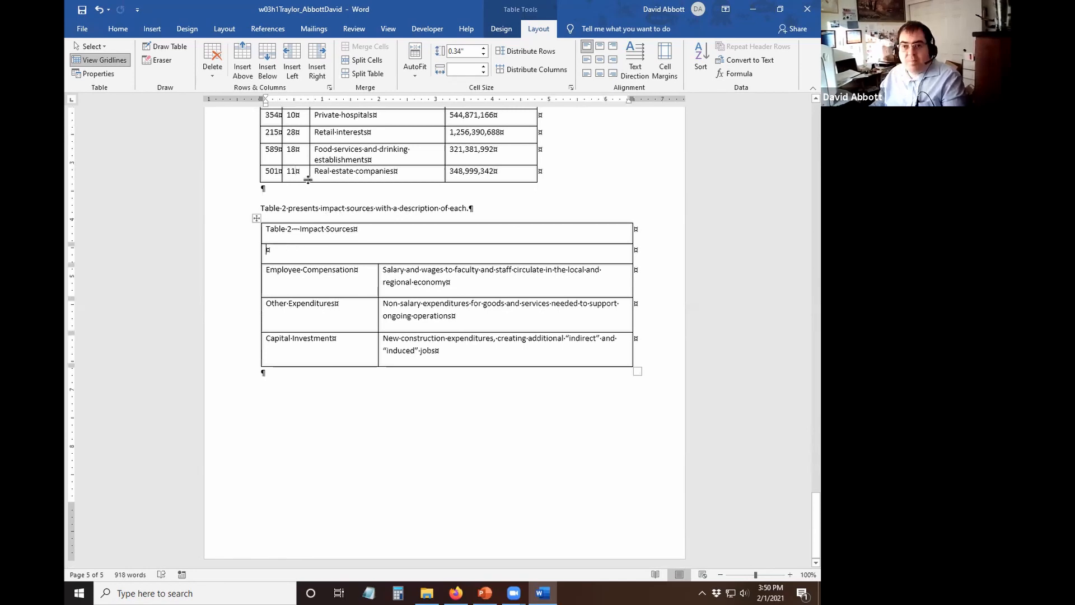
pyautogui.click(366, 60)
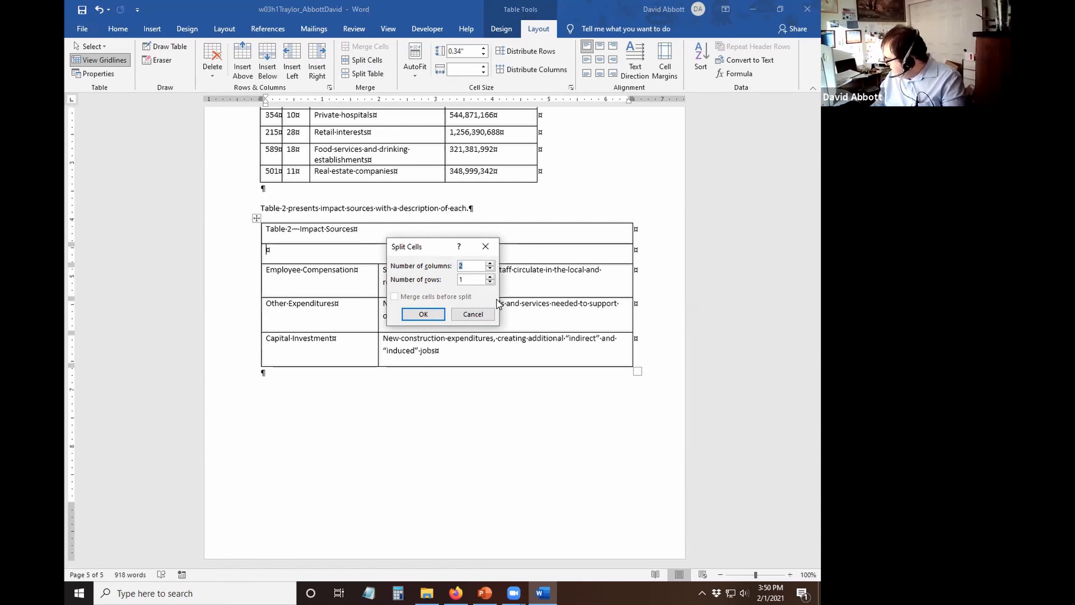
pyautogui.click(440, 315)
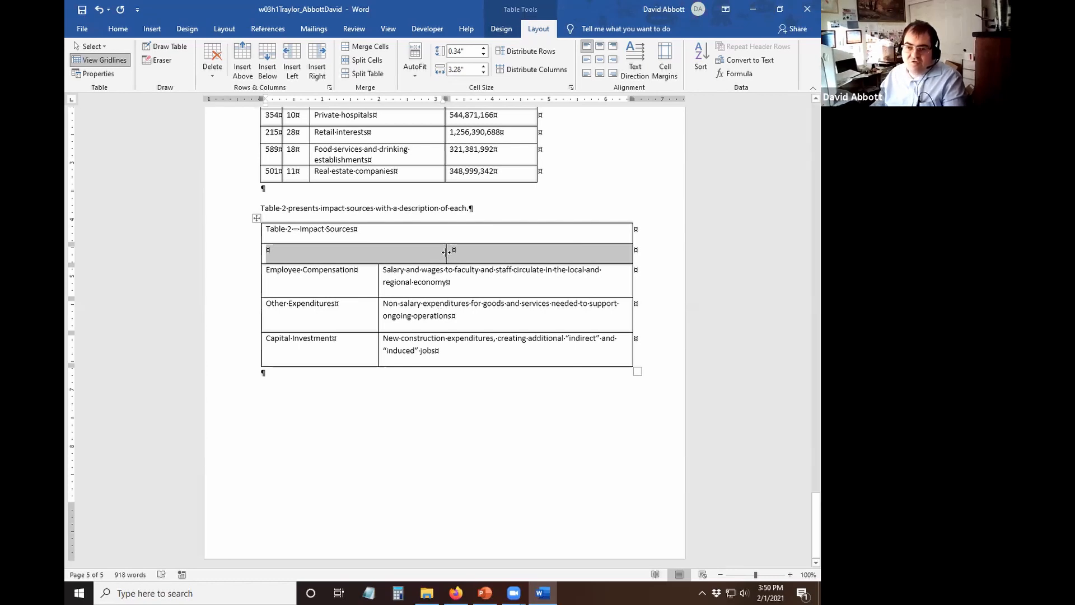
pyautogui.moveTo(447, 252); pyautogui.dragTo(379, 257)
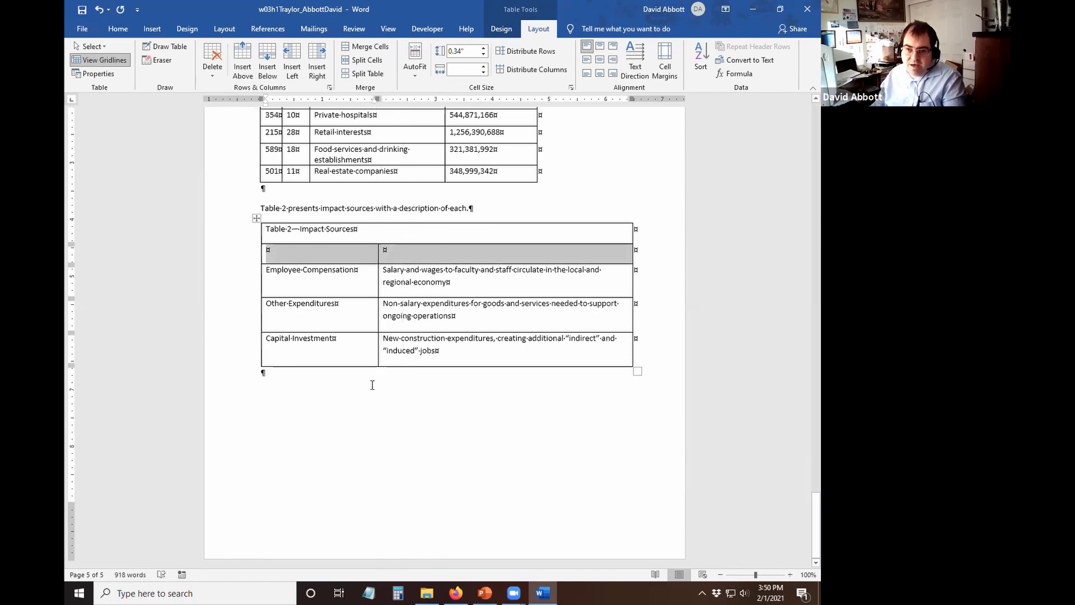
# Enter the headings "Source" and "Description" in the two blank cells of Table 2's second row.
pyautogui.click(293, 257)
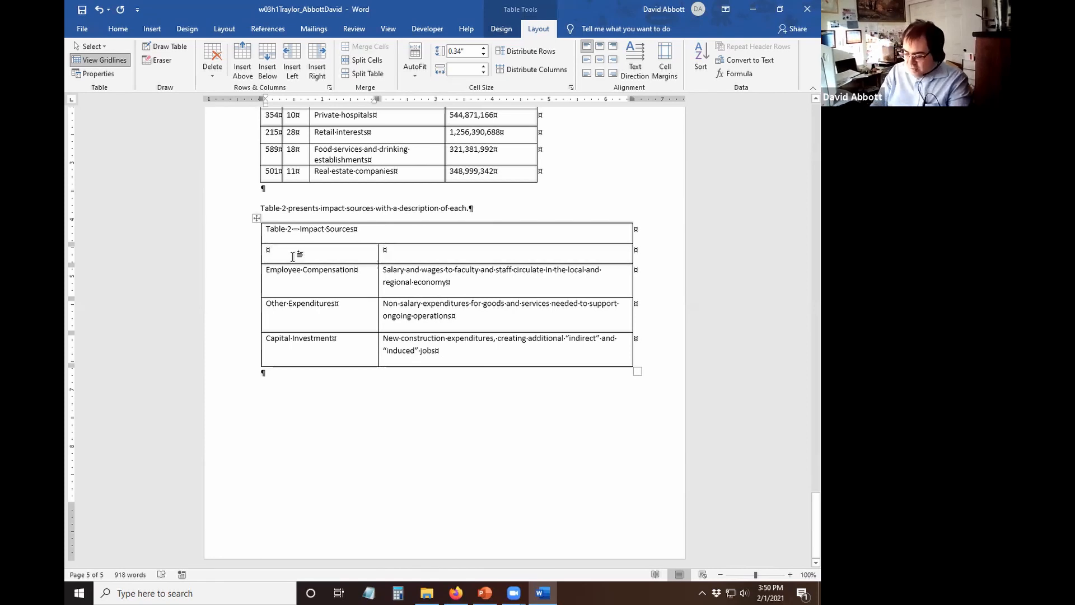
pyautogui.write('Source')
pyautogui.press('Tab')
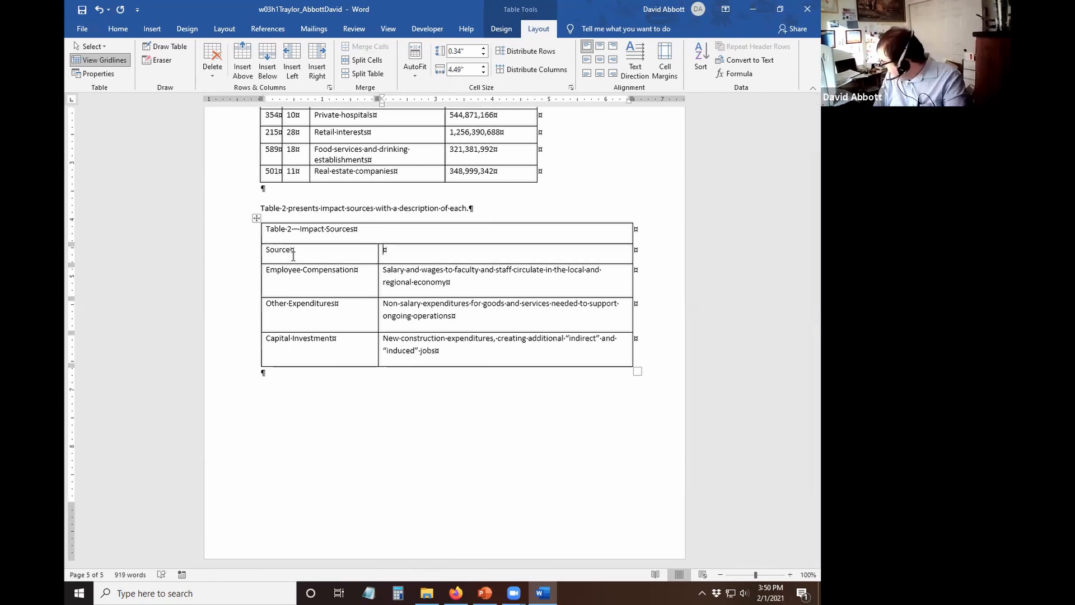
pyautogui.write('Description')
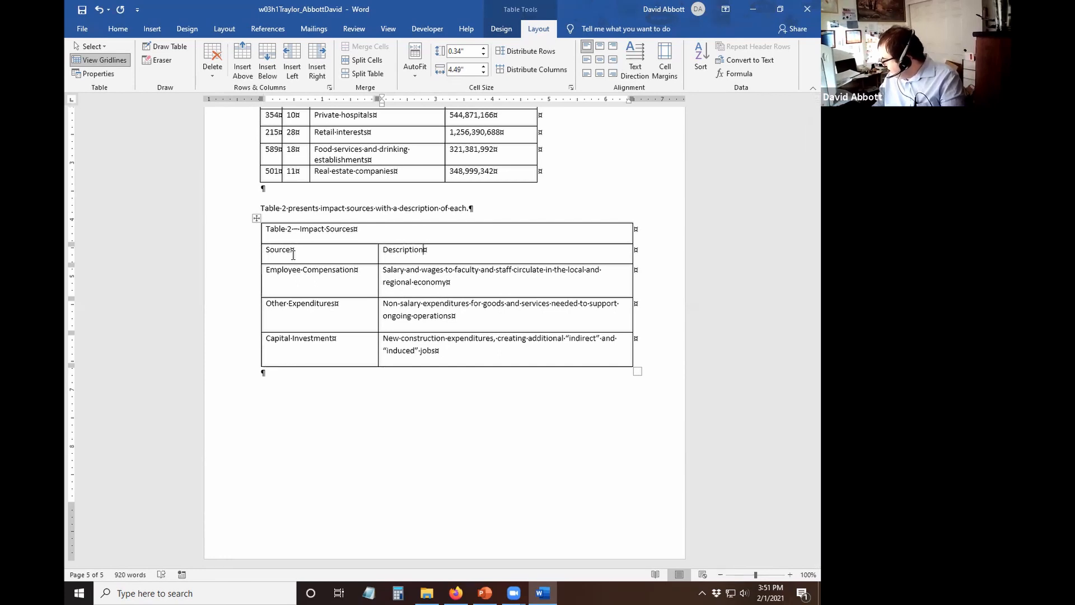
# Set the row height of the entire Table 2 to 0.01".
pyautogui.click(256, 218)
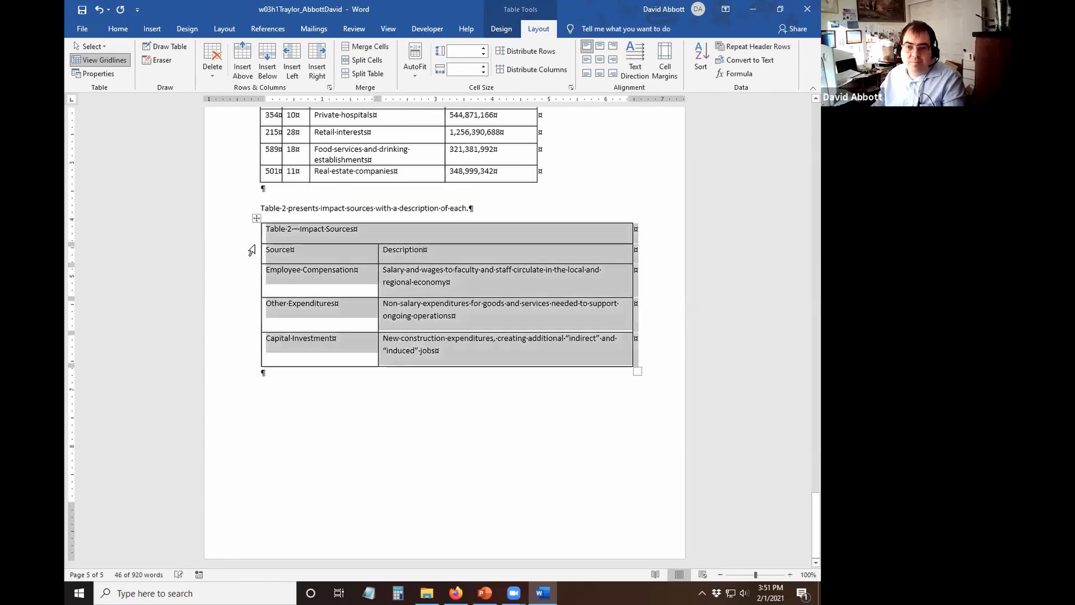
pyautogui.click(256, 218)
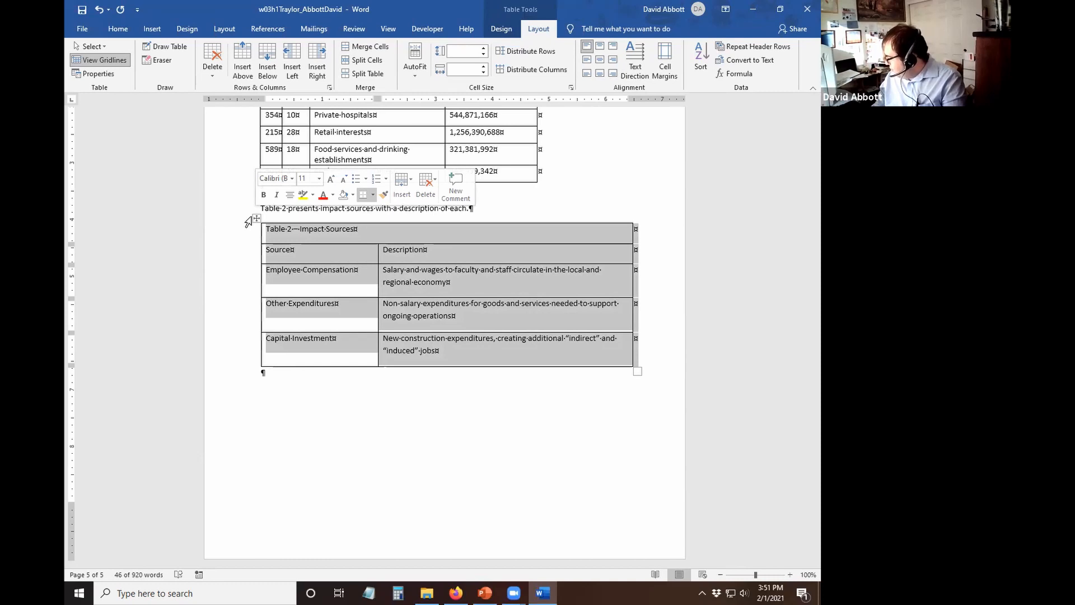
pyautogui.click(484, 55)
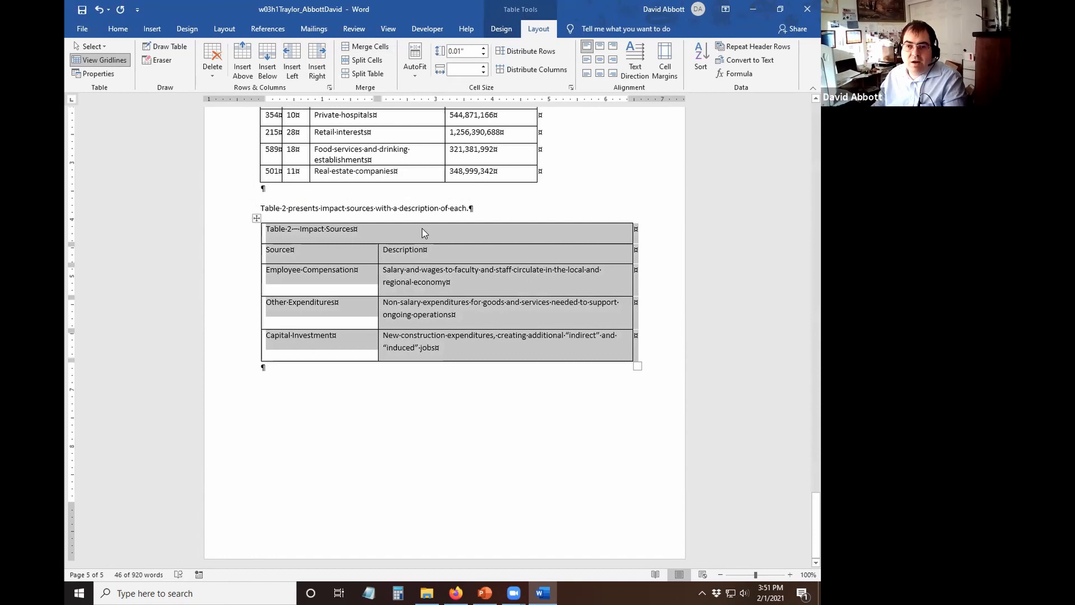
pyautogui.click(304, 416)
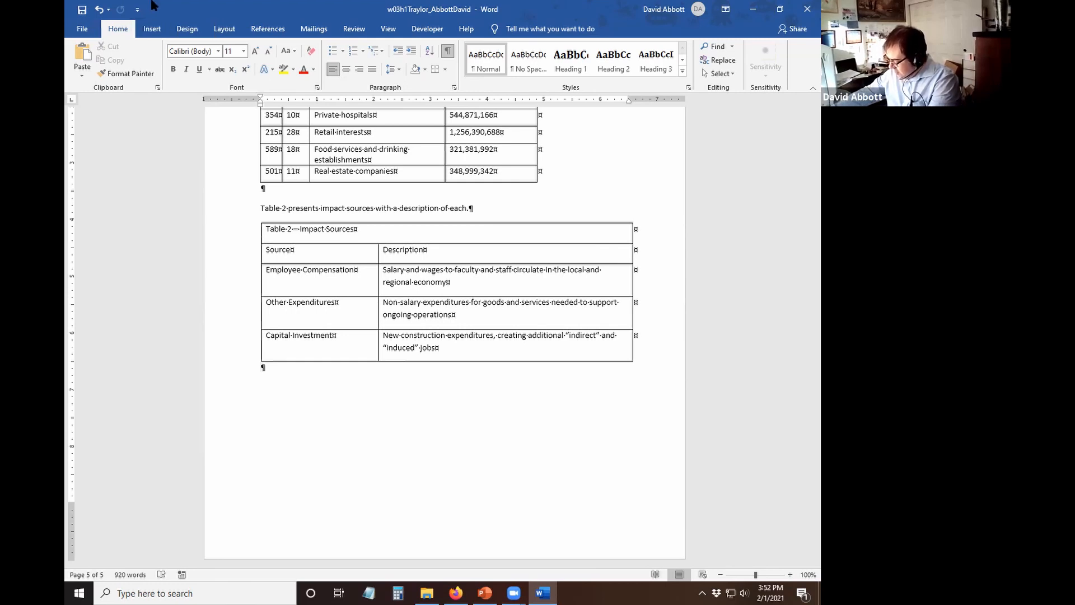
# Center the "Source" and "Description" heading row of Table 2 both horizontally and vertically in its cells.
pyautogui.click(255, 259)
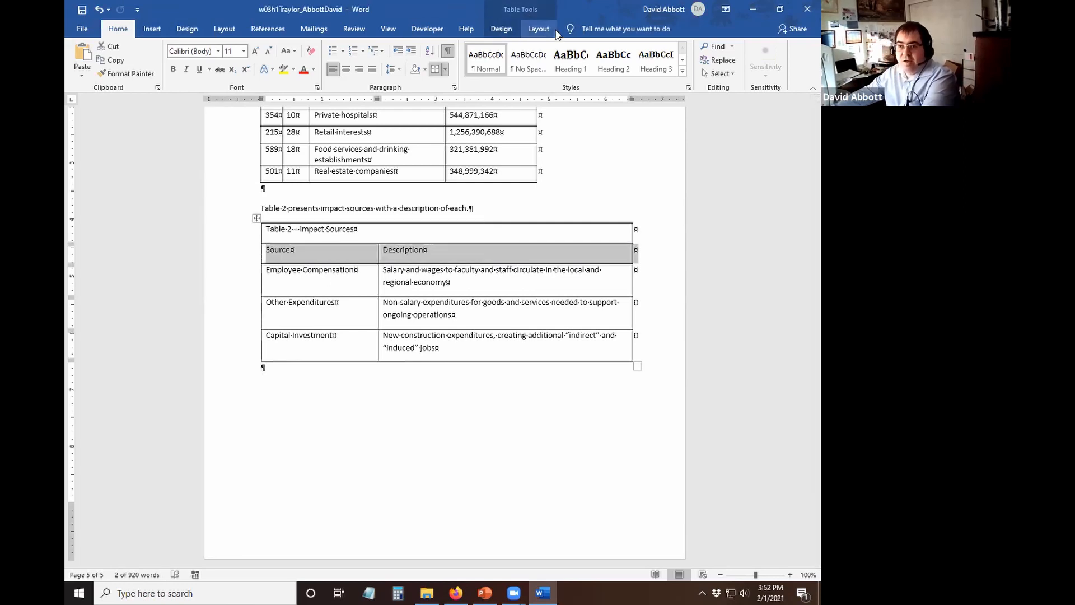
pyautogui.click(539, 28)
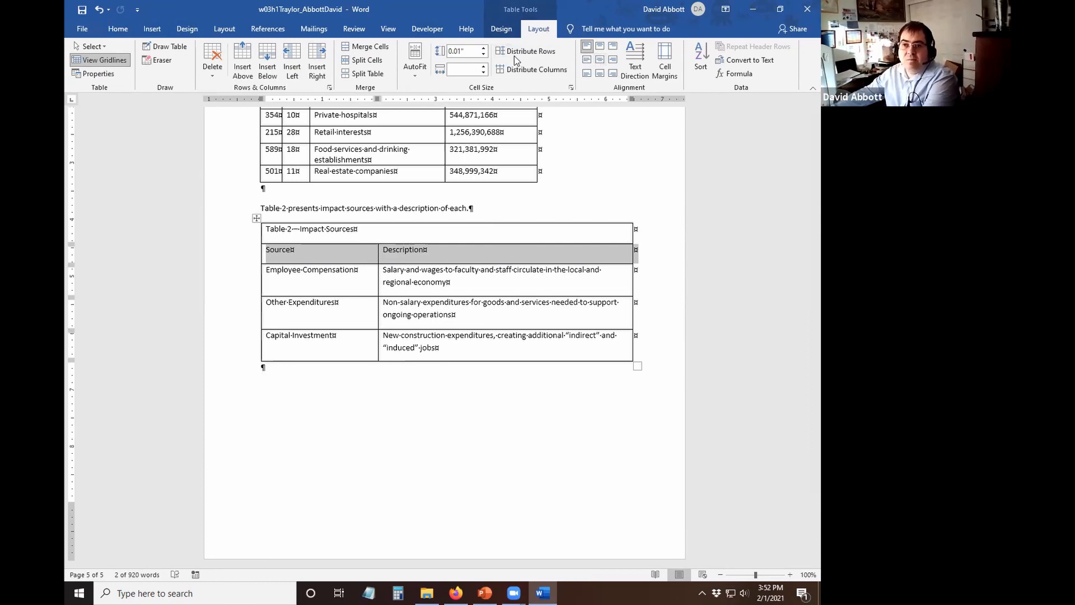
pyautogui.click(599, 60)
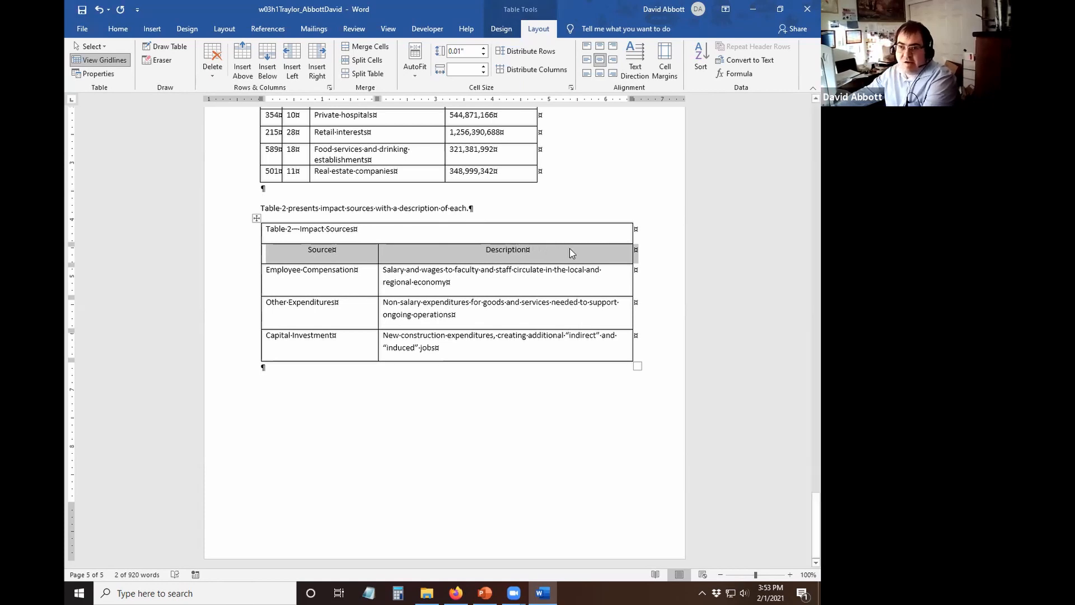
# Align the five figures under "Economic Impact" in Table 1 to the top right of their cells.
pyautogui.scroll(3, 570, 247)
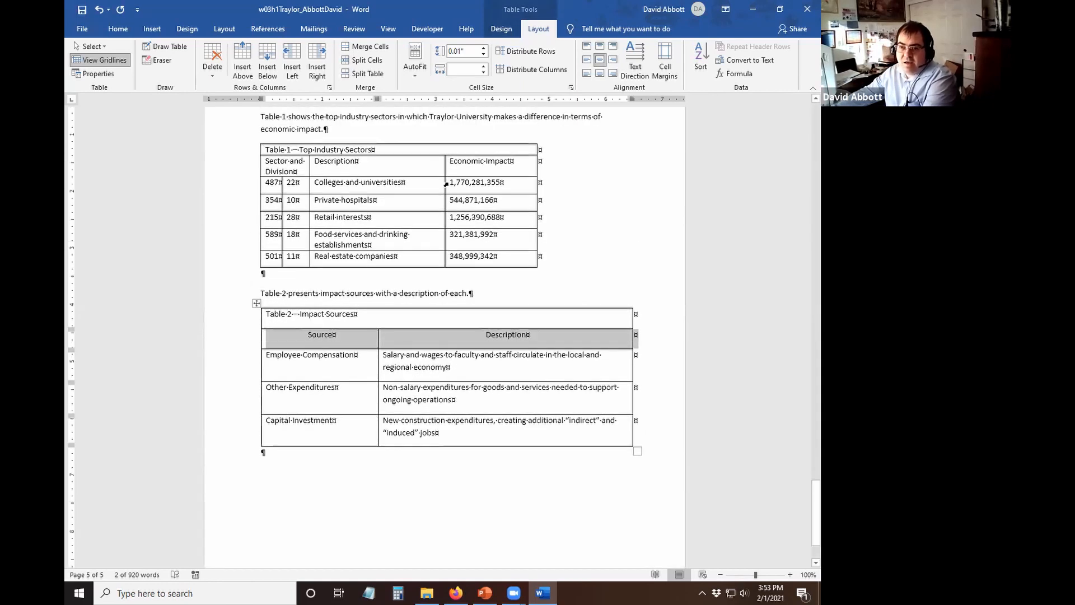
pyautogui.moveTo(449, 183); pyautogui.dragTo(475, 187)
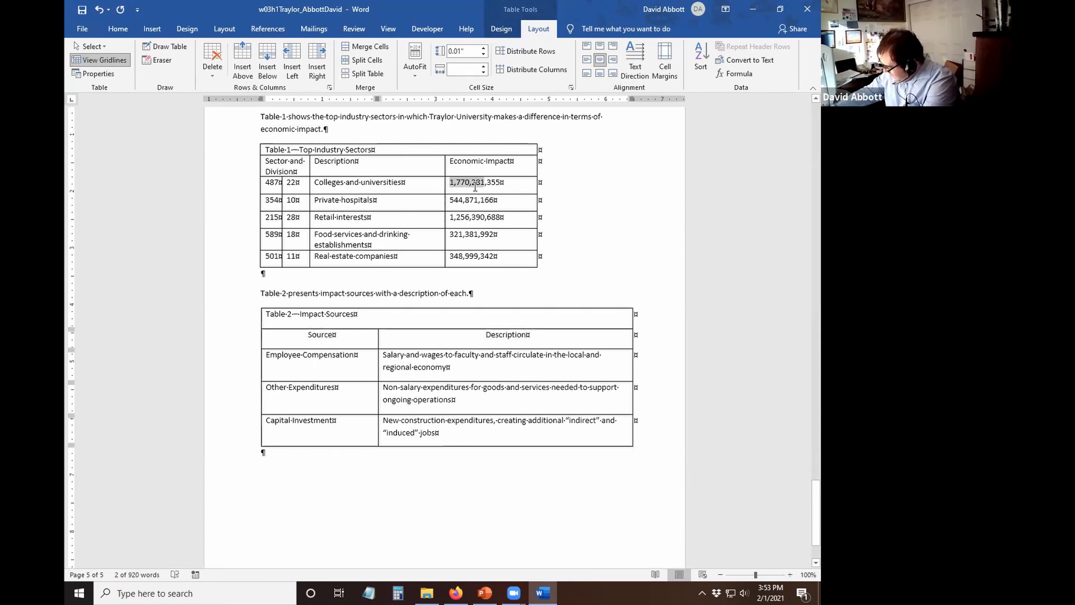
pyautogui.moveTo(475, 186); pyautogui.dragTo(502, 259)
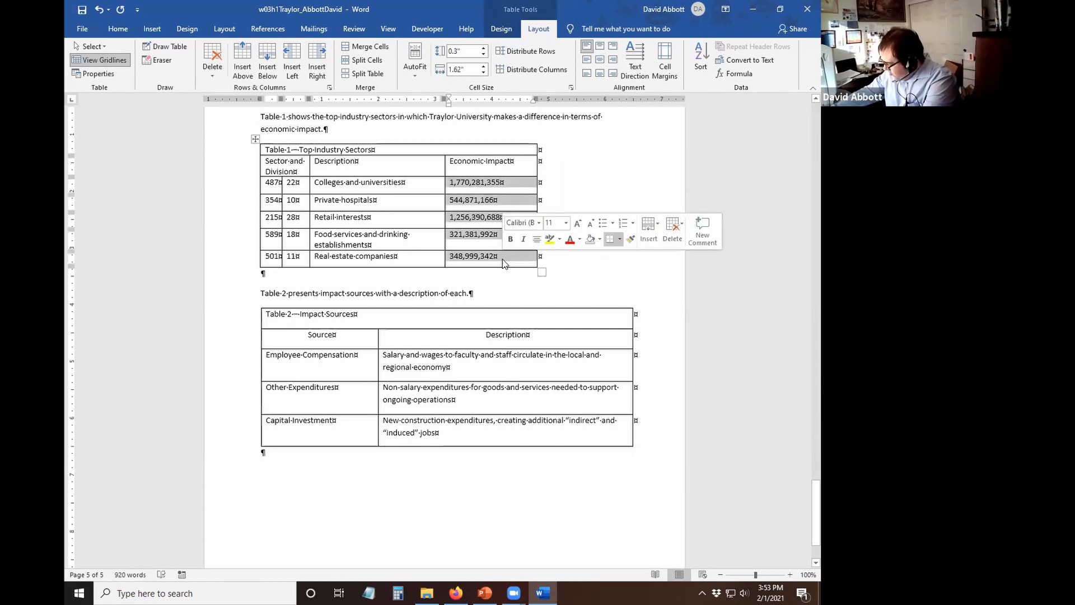
pyautogui.click(613, 47)
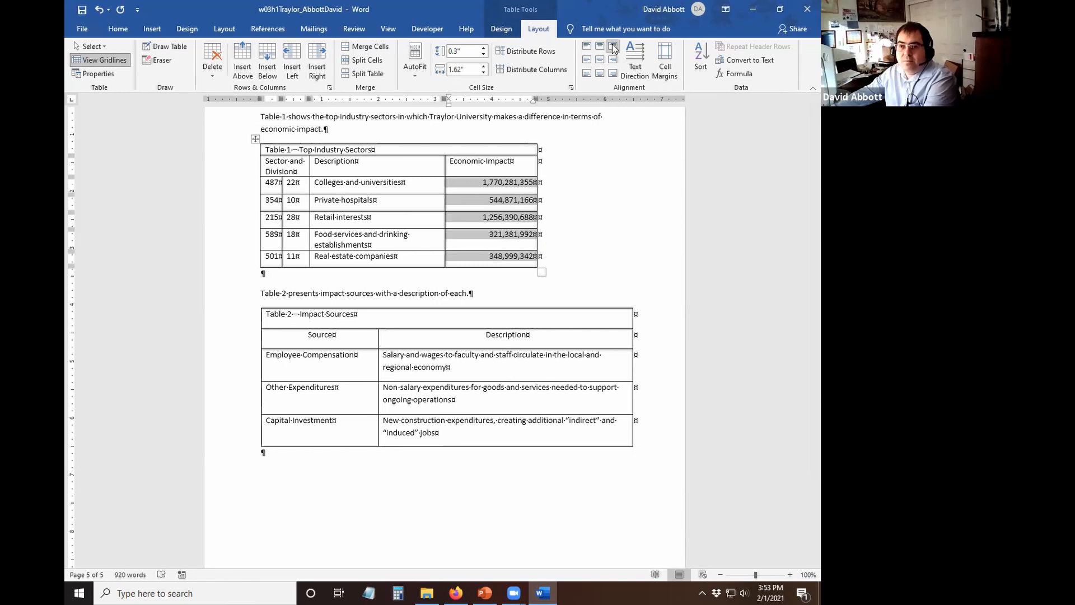
# Apply Align Center to the column heading rows of Table 2 and Table 1.
pyautogui.click(618, 224)
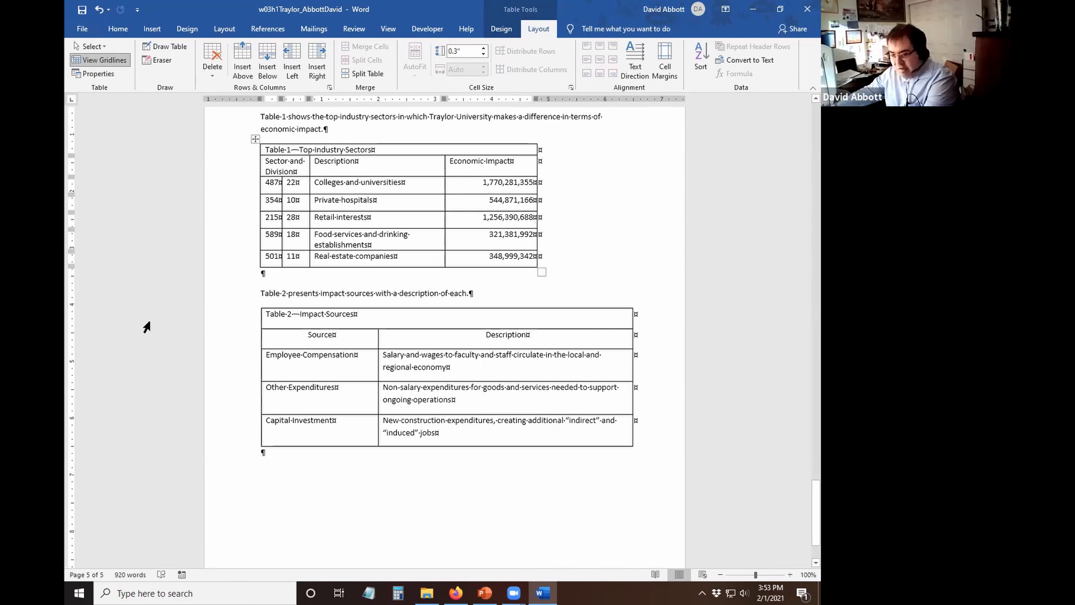
pyautogui.click(256, 342)
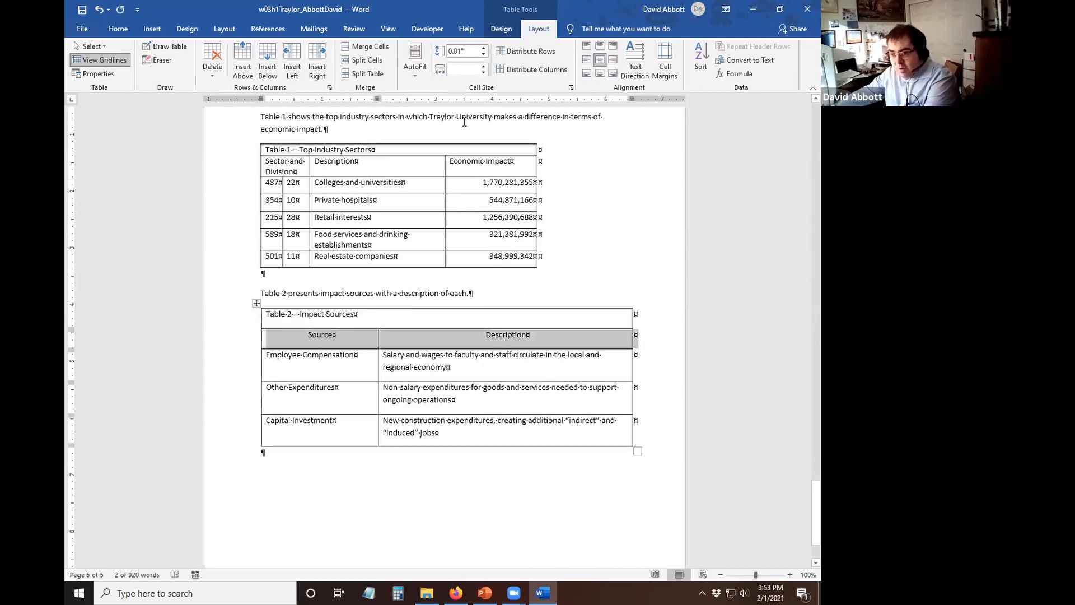
pyautogui.click(598, 62)
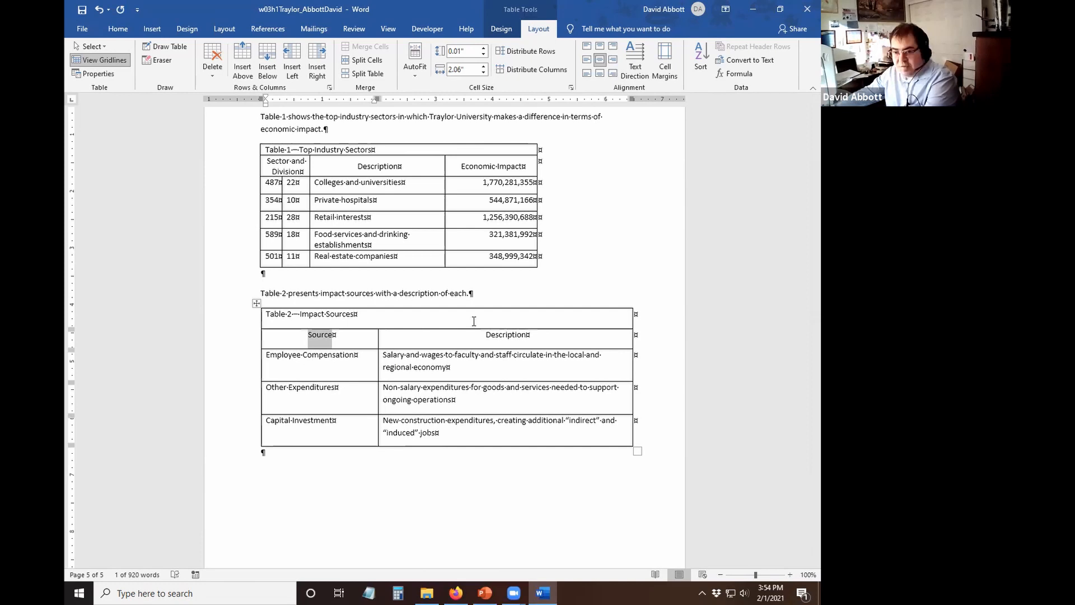
# Bold the "Source" and "Description" headings and the title row of Table 2.
pyautogui.click(517, 336)
pyautogui.keyDown('shift'); pyautogui.click(364, 342); pyautogui.keyUp('shift')
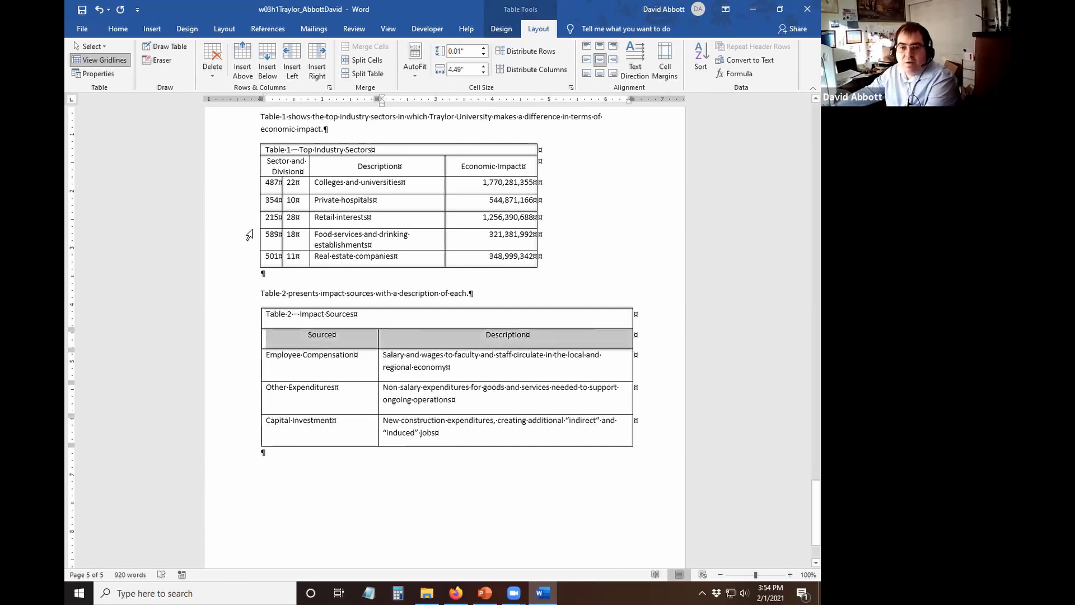
pyautogui.click(118, 28)
pyautogui.click(173, 69)
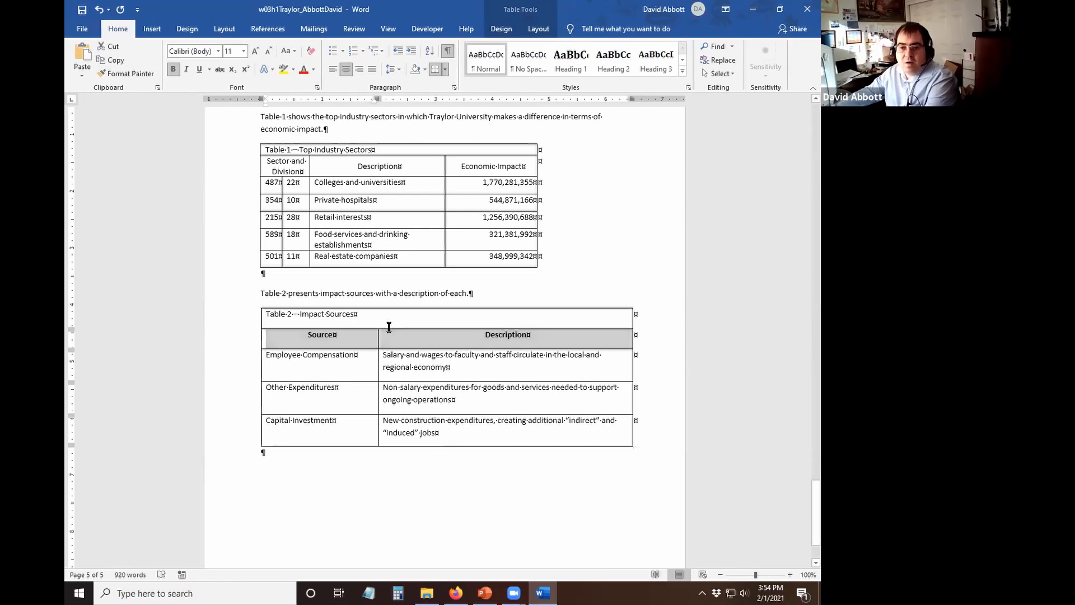
pyautogui.moveTo(387, 322); pyautogui.dragTo(252, 325)
pyautogui.click(173, 69)
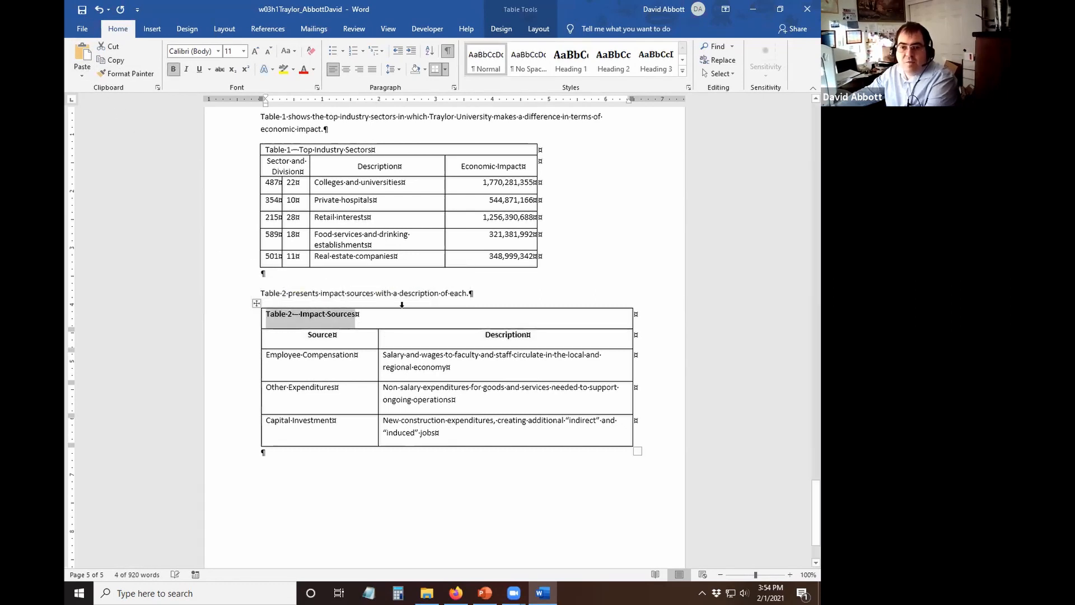
pyautogui.click(449, 340)
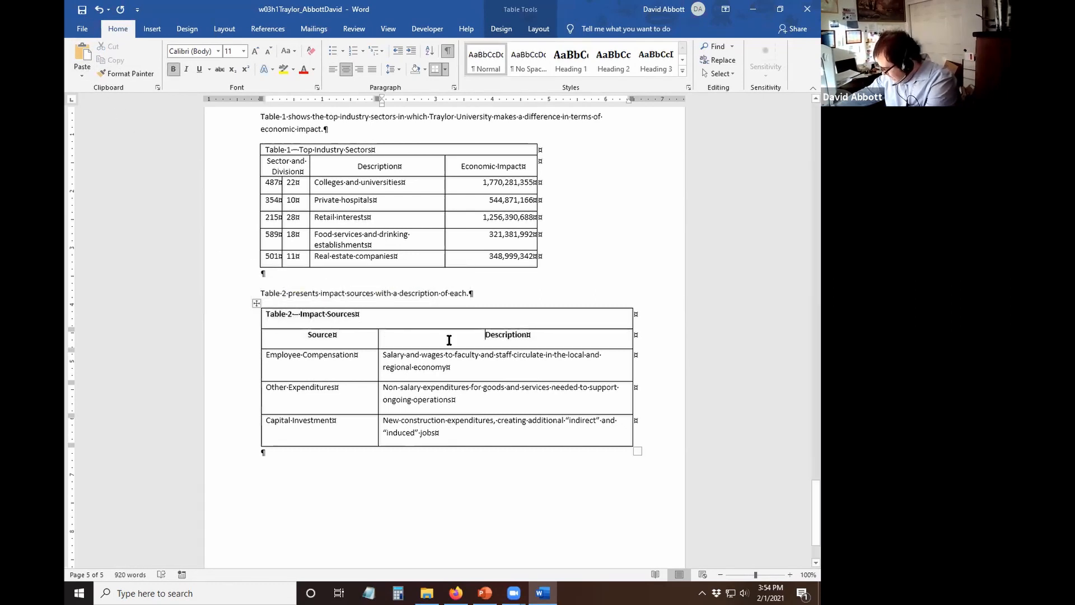
# Apply the Grid Table 4 - Accent 1 table style to Table 1.
pyautogui.click(328, 179)
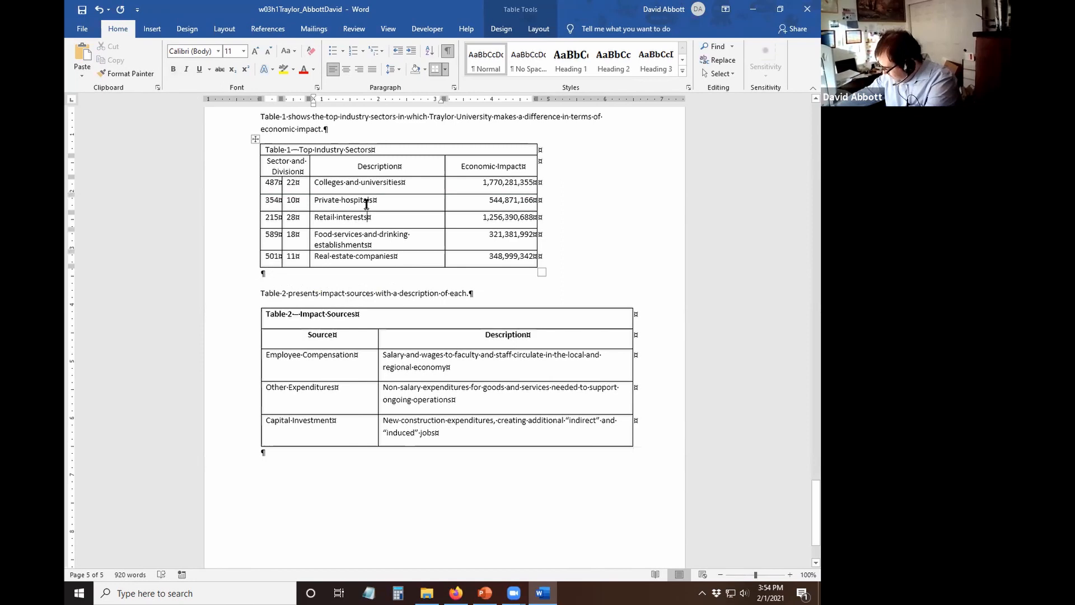
pyautogui.click(502, 32)
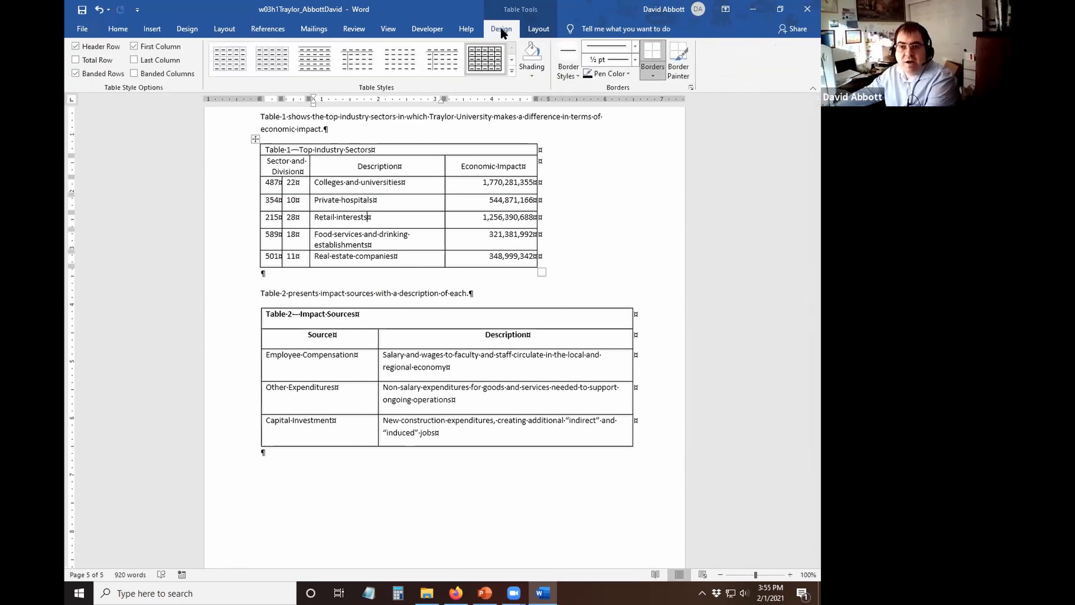
pyautogui.click(511, 71)
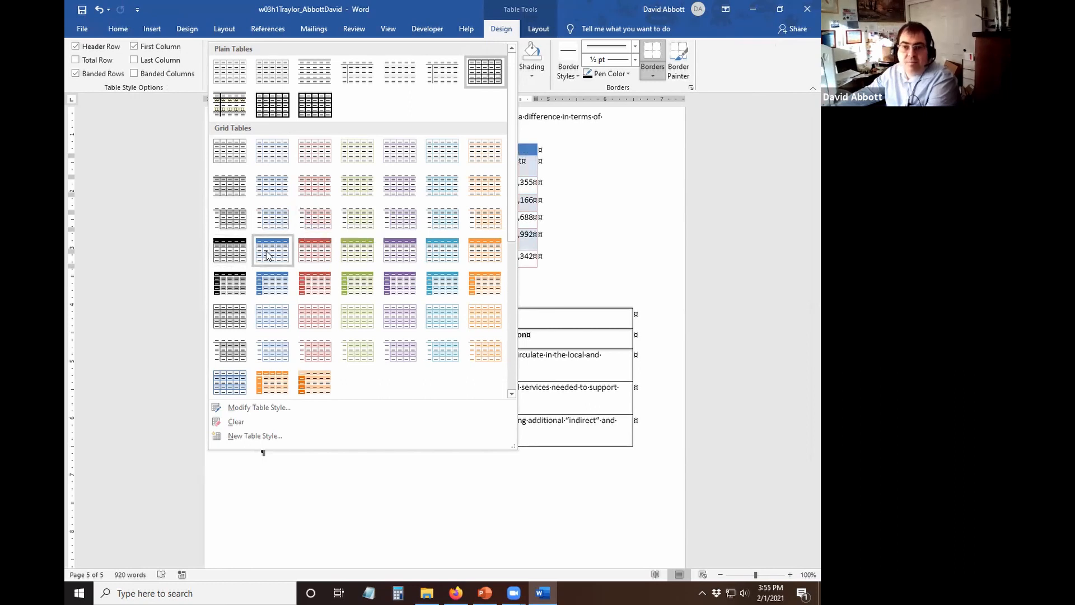
pyautogui.click(271, 220)
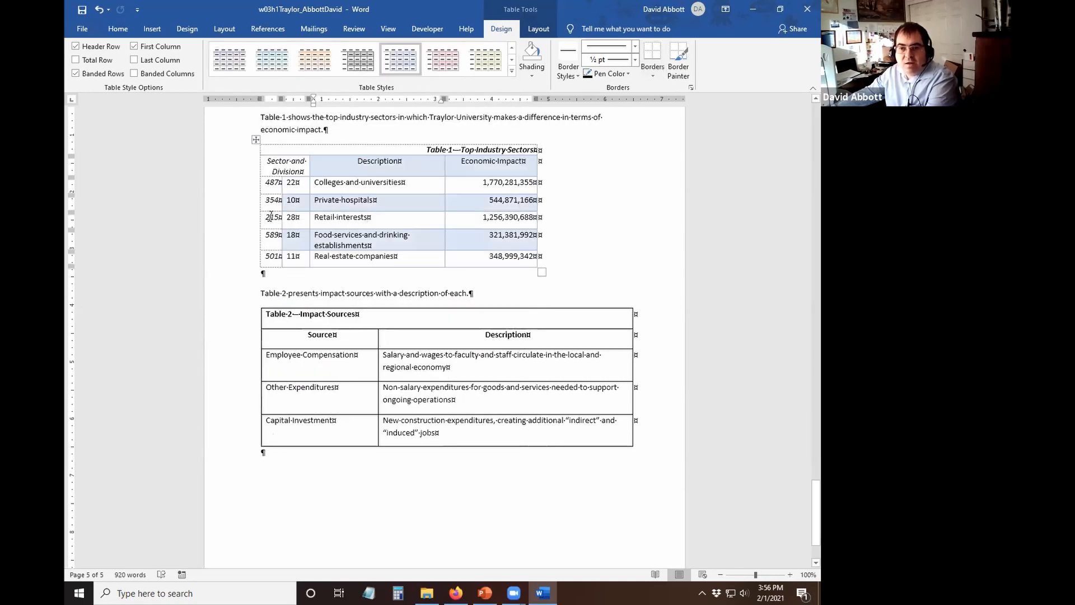
pyautogui.click(511, 70)
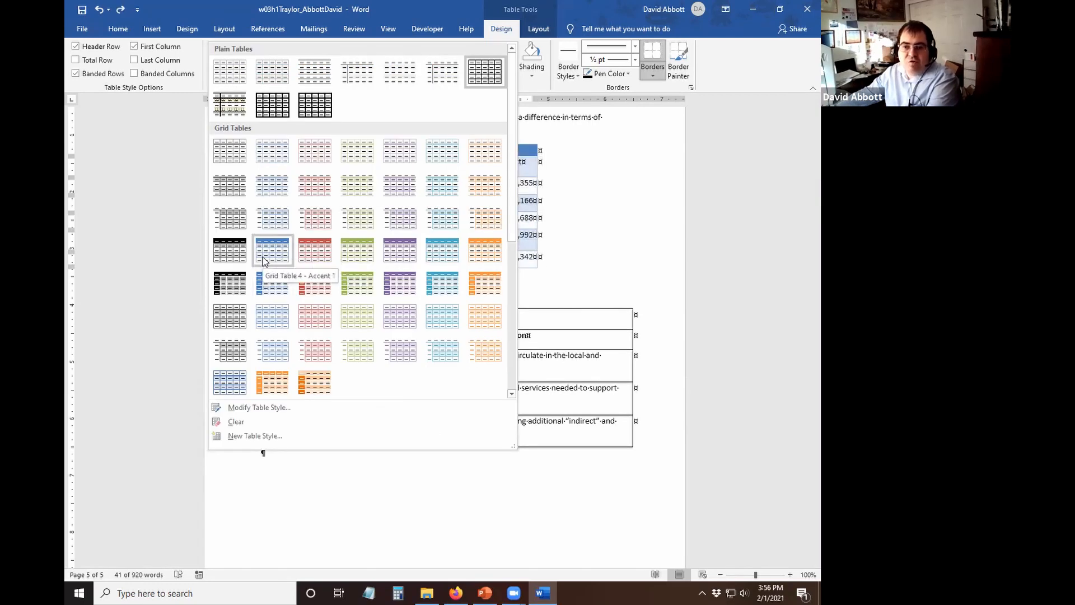
pyautogui.click(263, 260)
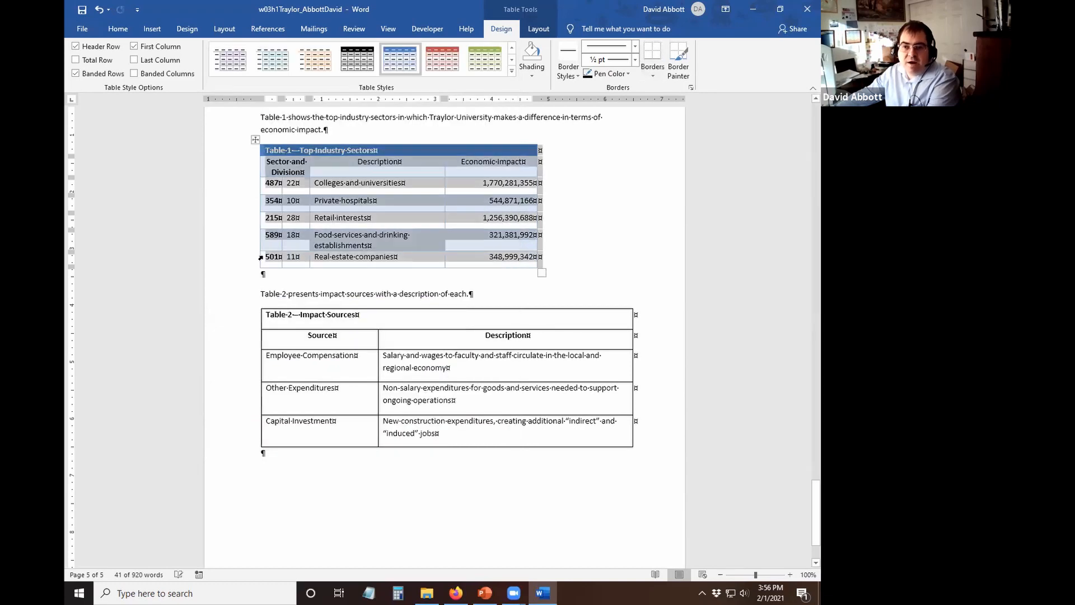
pyautogui.click(417, 192)
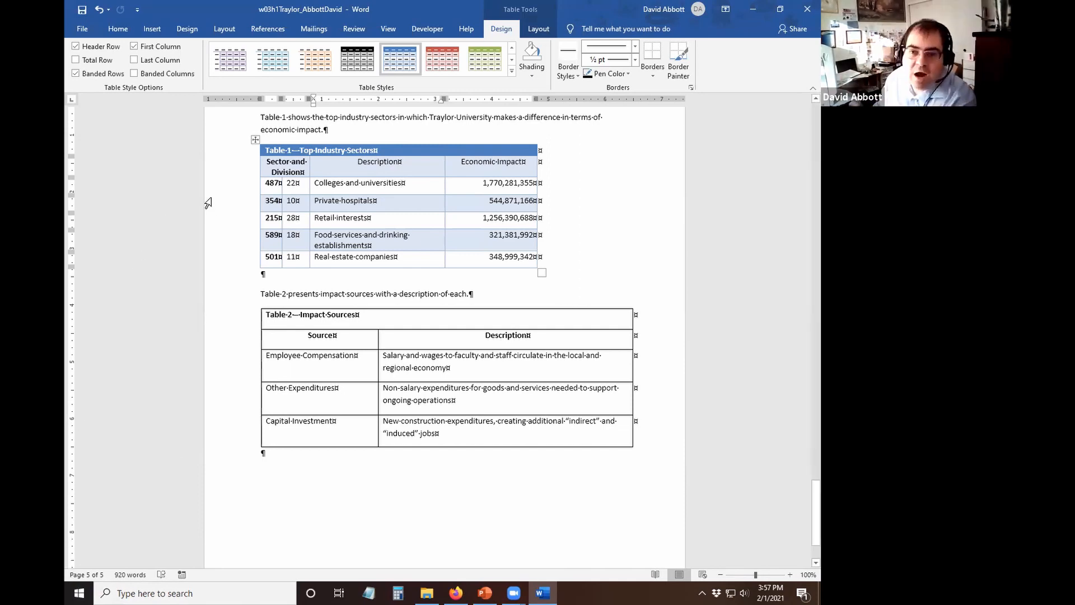
# Turn off the First Column style option for Table 1.
pyautogui.click(255, 139)
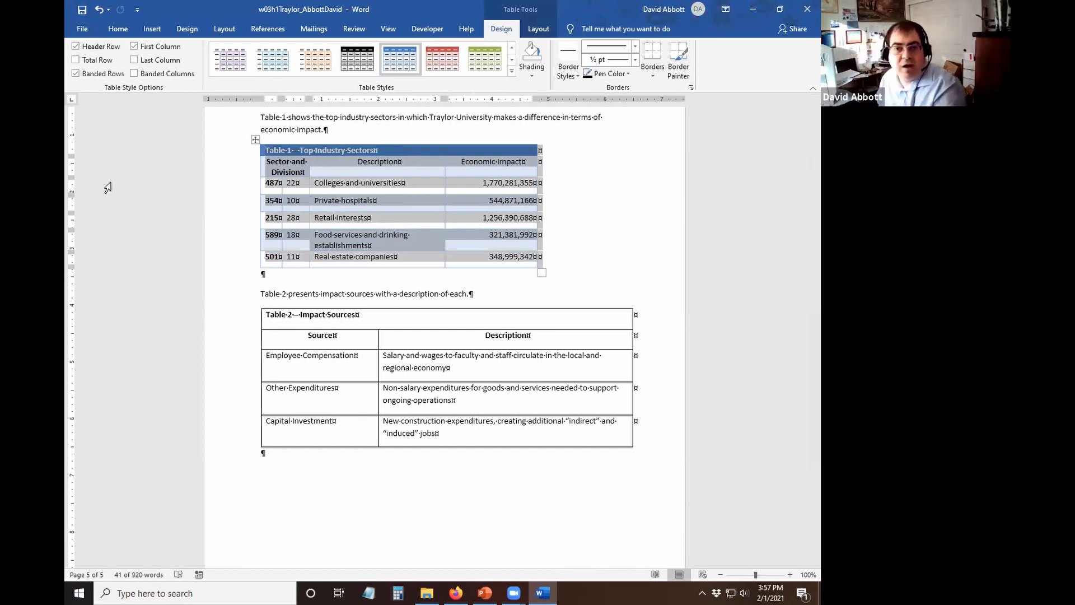
pyautogui.click(134, 47)
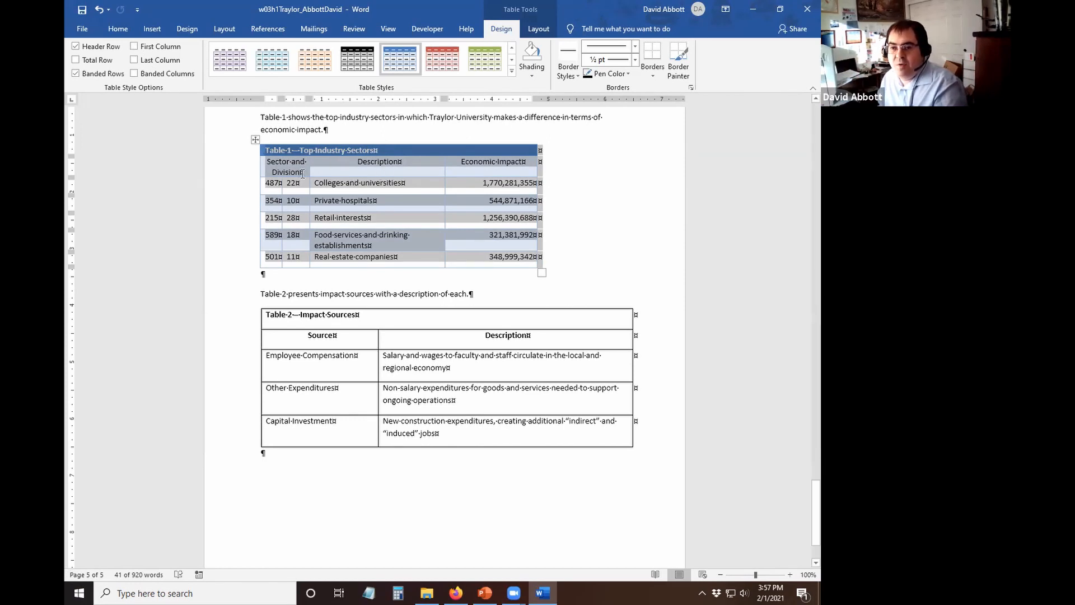
pyautogui.click(305, 175)
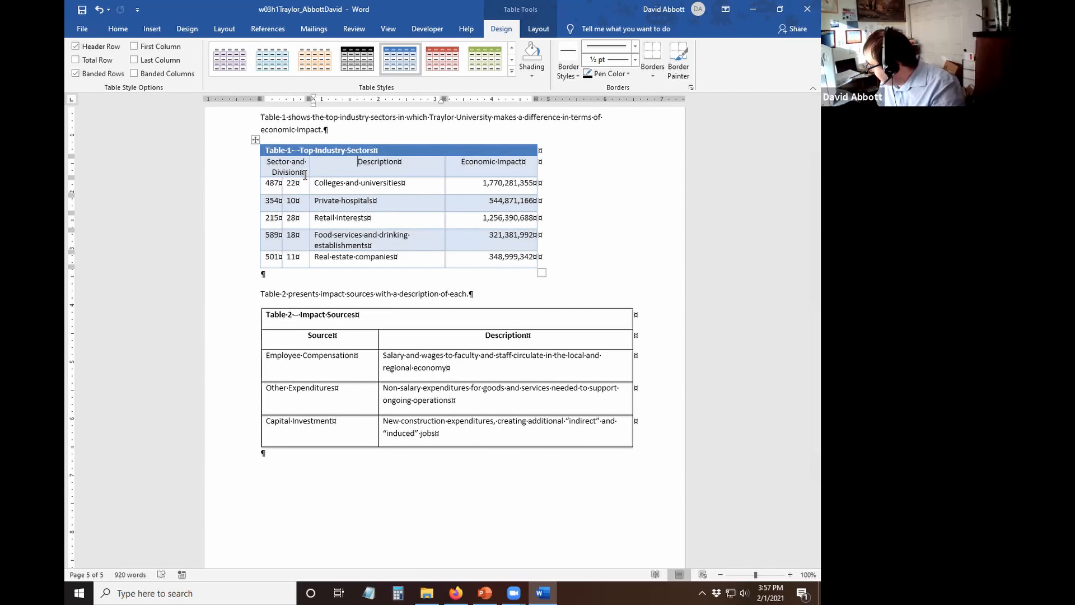
# Reapply Align Center to Table 1's heading row, from "Sector and Division" to "Economic Impact".
pyautogui.click(260, 172)
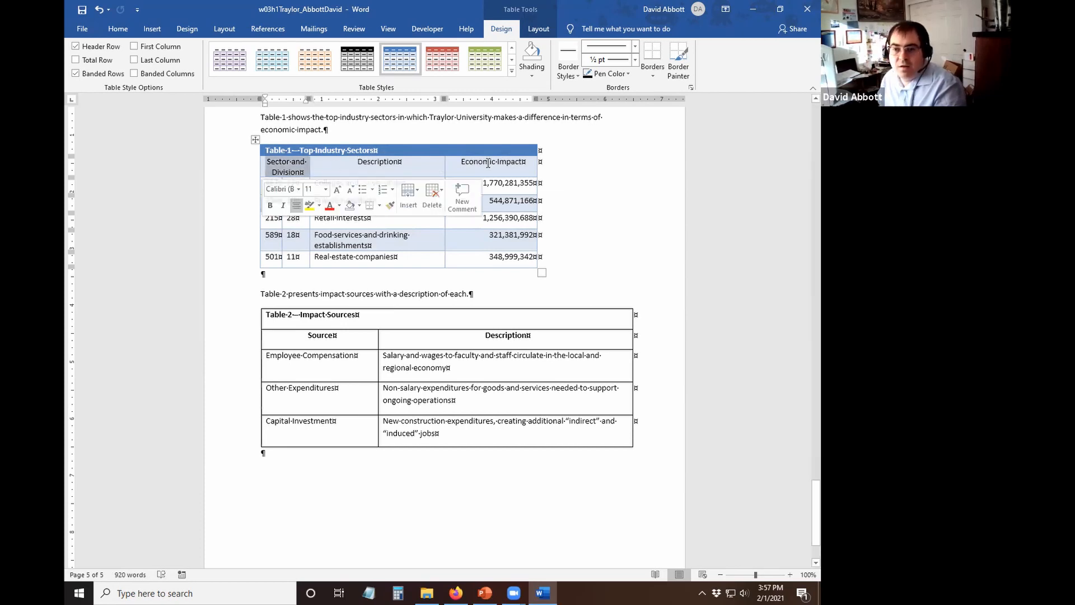
pyautogui.keyDown('shift'); pyautogui.click(521, 165); pyautogui.keyUp('shift')
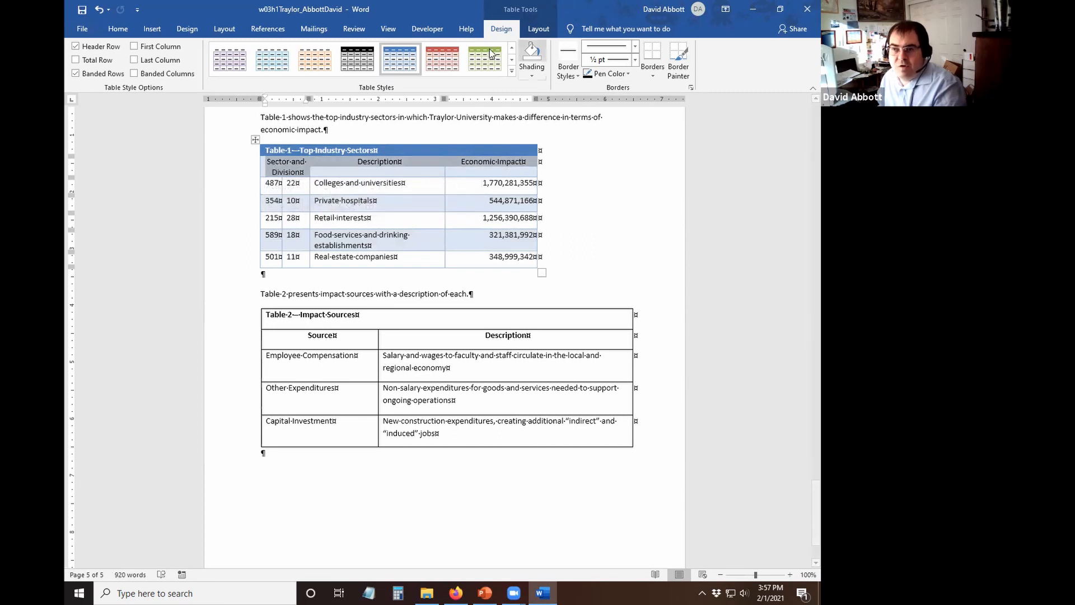
pyautogui.click(539, 29)
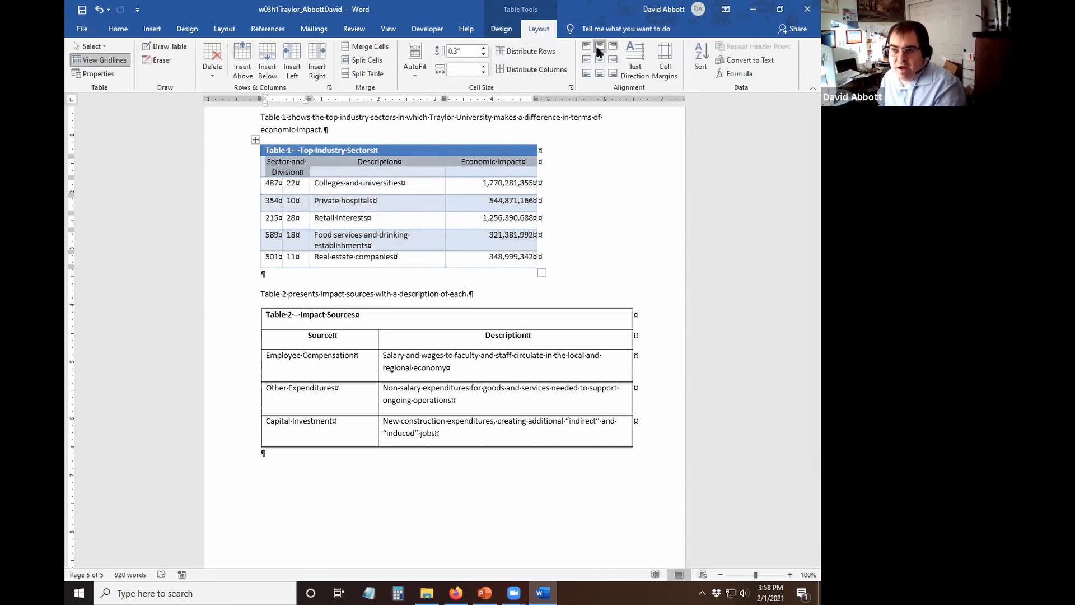
pyautogui.click(599, 59)
pyautogui.click(465, 192)
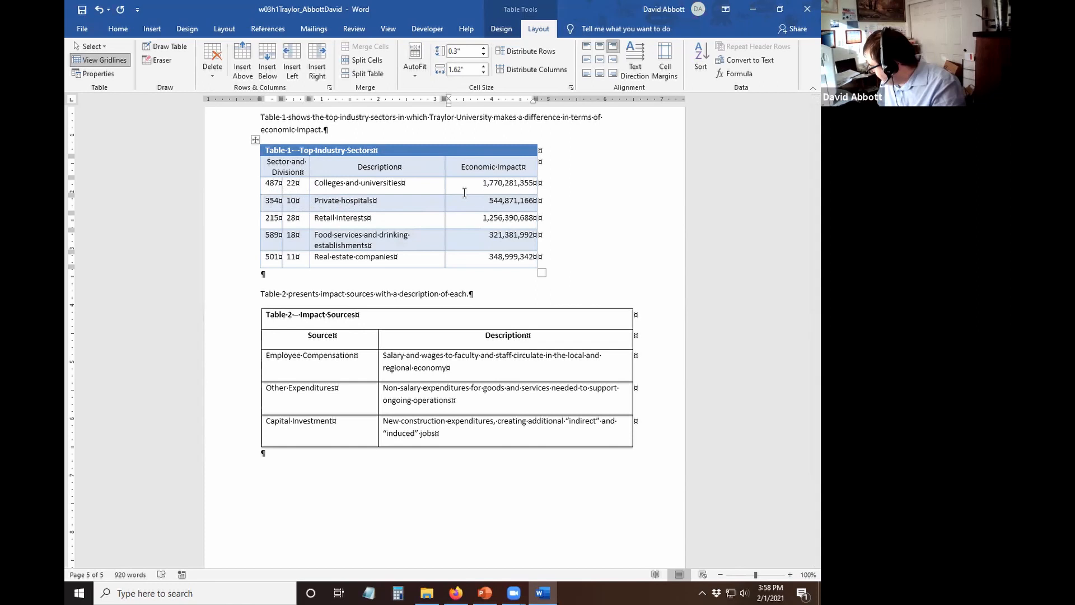
# View the whole page of both tables at once and return the zoom to 100%.
pyautogui.click(387, 29)
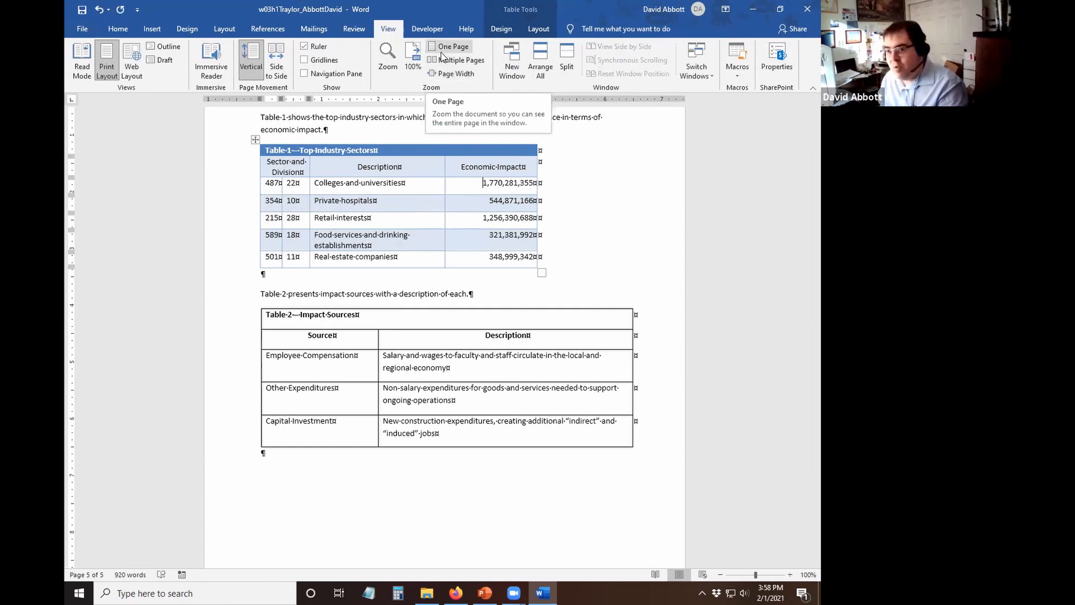
pyautogui.click(442, 53)
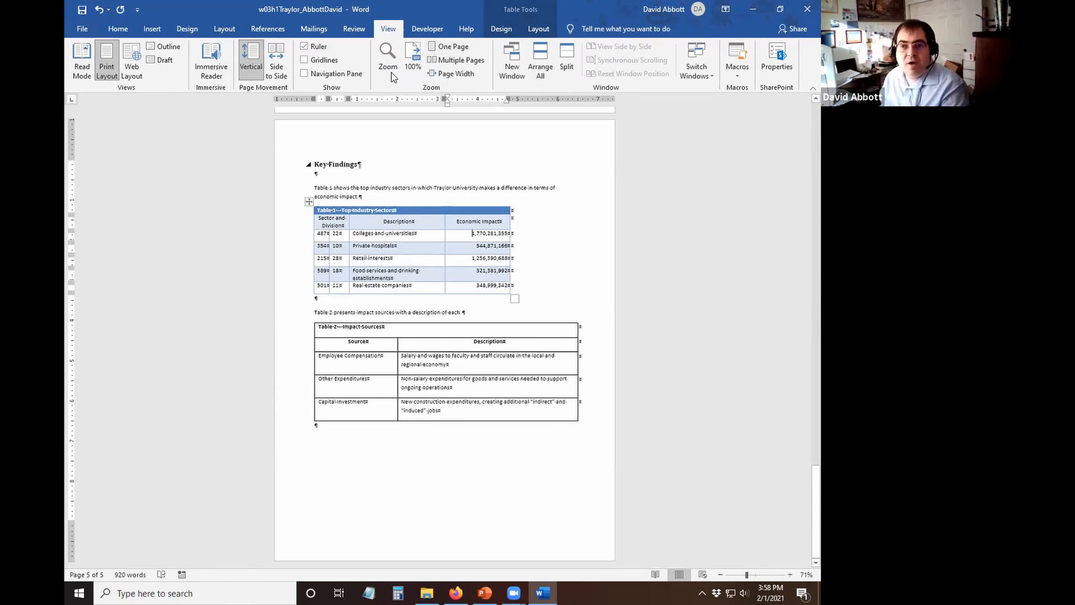
pyautogui.click(413, 59)
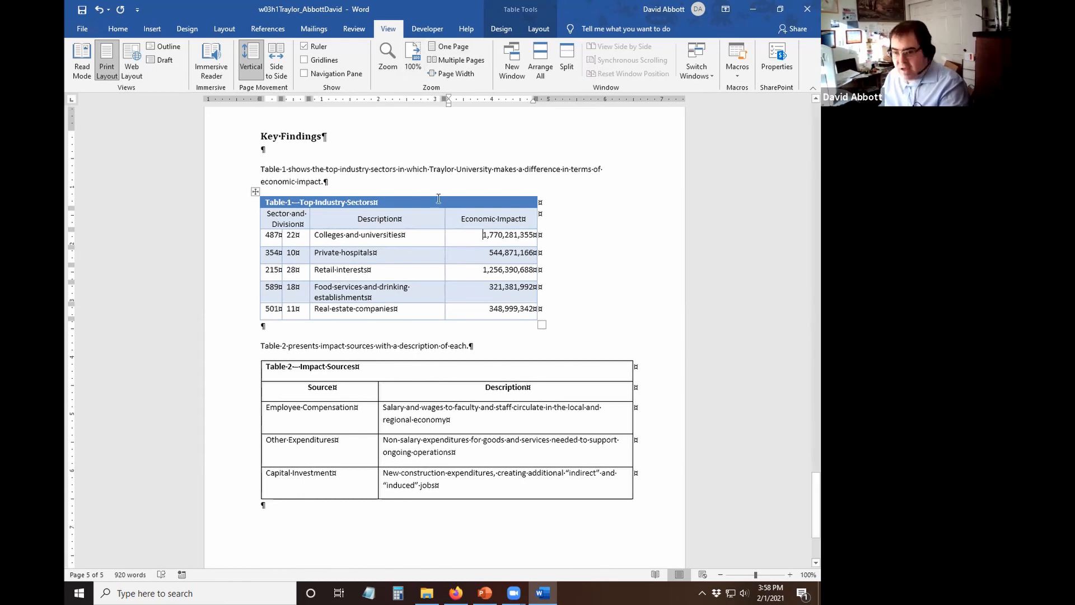
# Set Table 1's alignment on the page to Center in its table properties.
pyautogui.rightClick(316, 240)
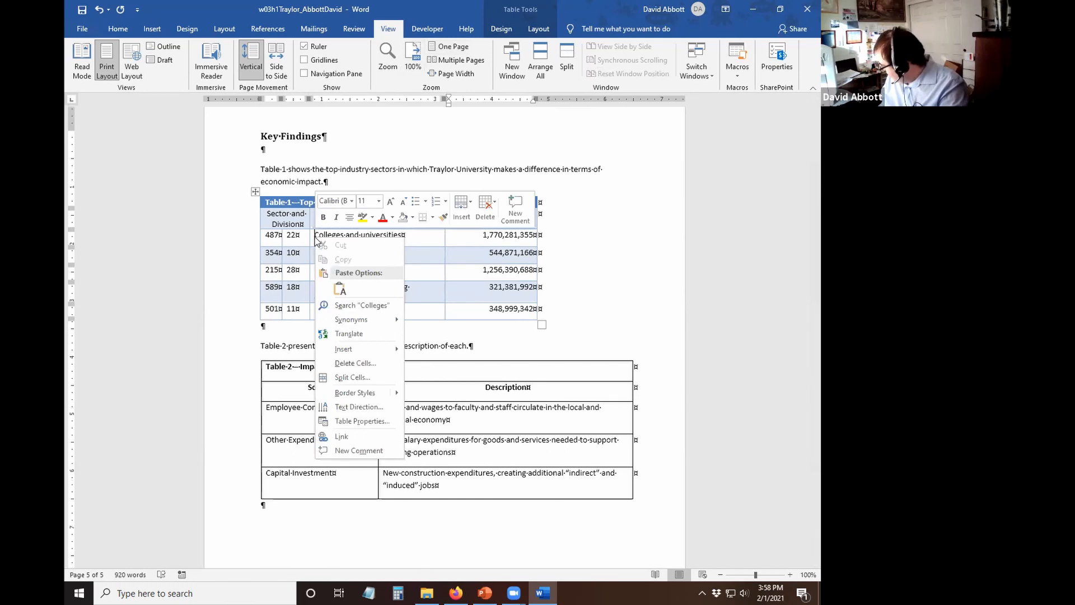
pyautogui.click(362, 423)
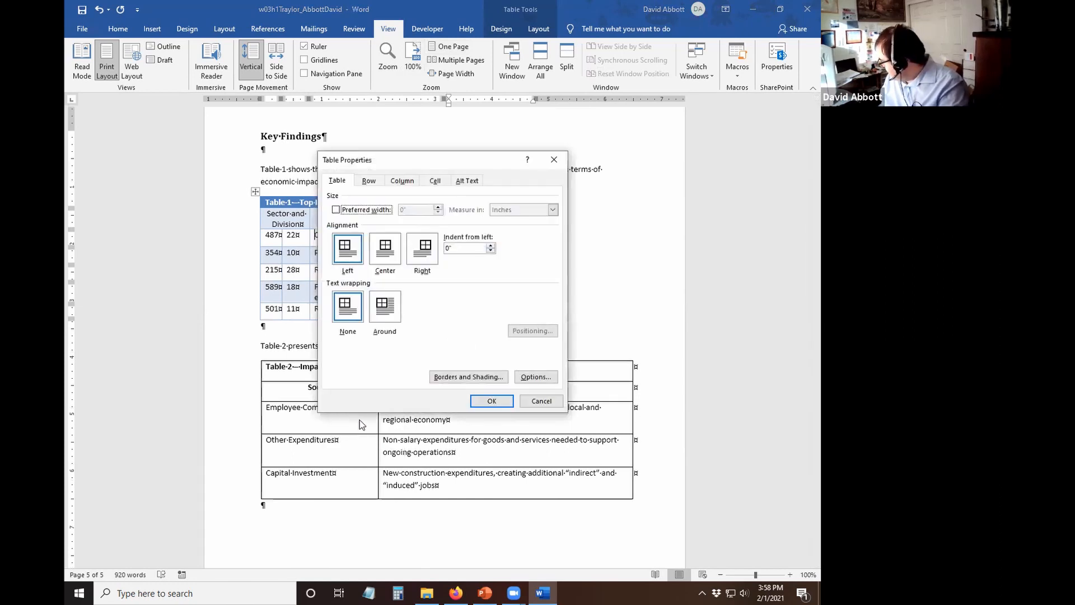
pyautogui.click(383, 250)
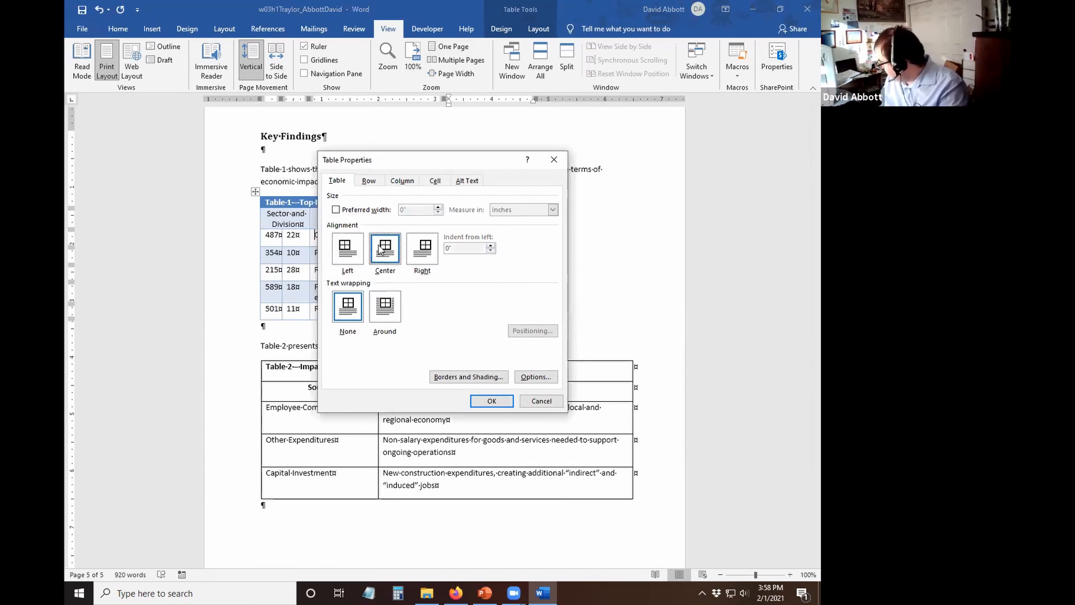
pyautogui.click(488, 398)
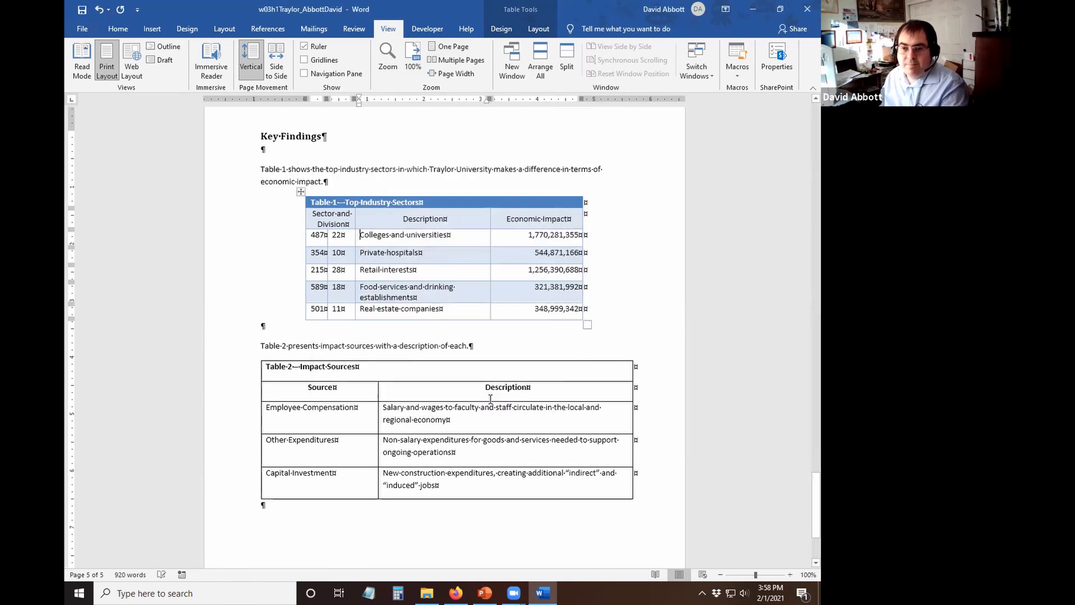
# Set Table 2's alignment on the page to Center in its table properties and save the document.
pyautogui.click(391, 412)
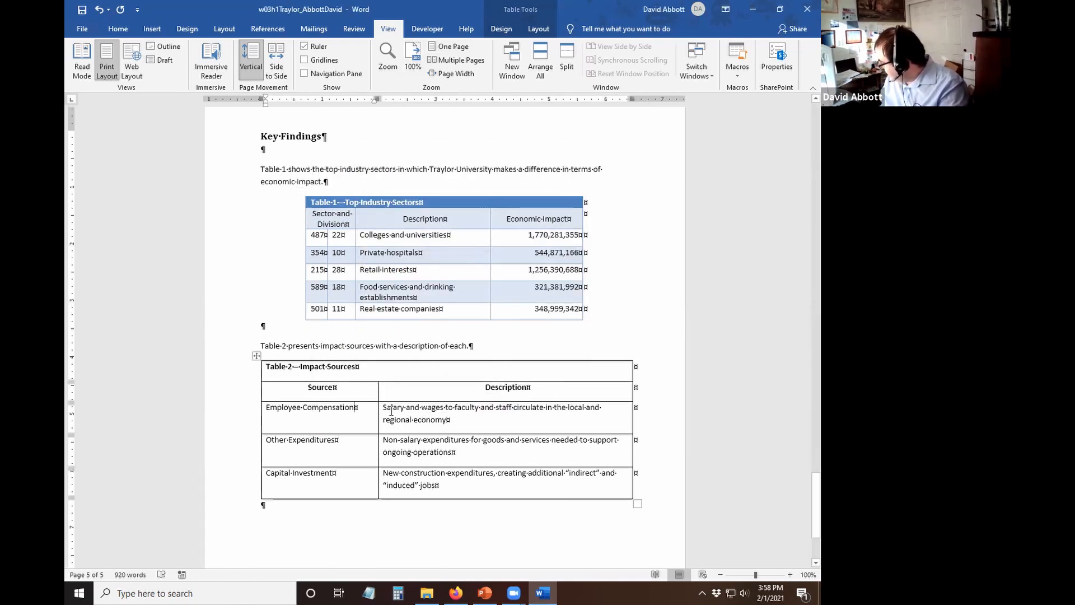
pyautogui.rightClick(391, 412)
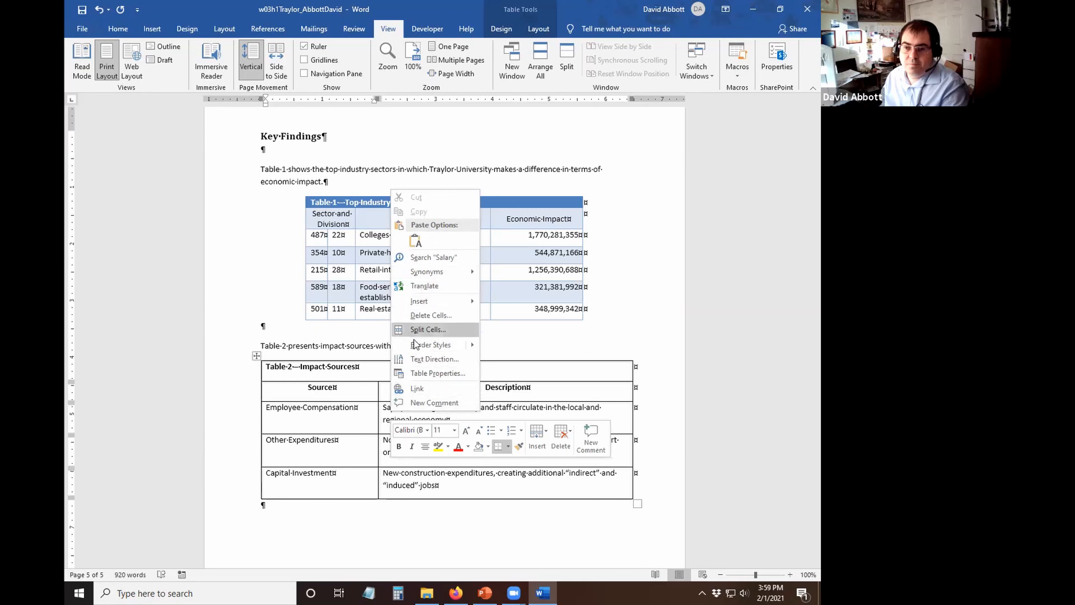
pyautogui.click(434, 373)
pyautogui.click(393, 261)
pyautogui.click(491, 401)
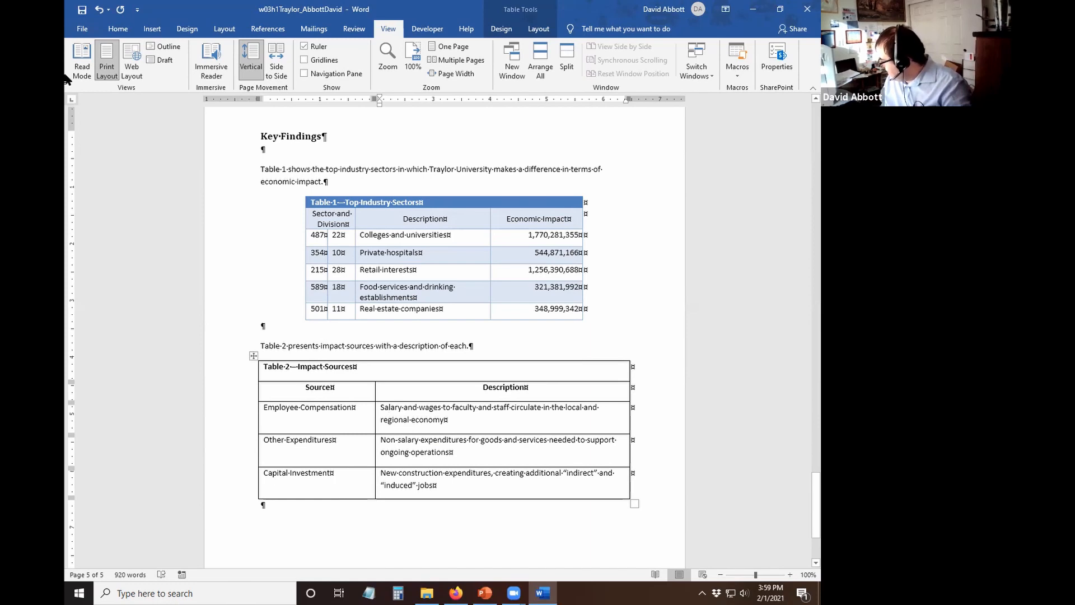
pyautogui.click(82, 12)
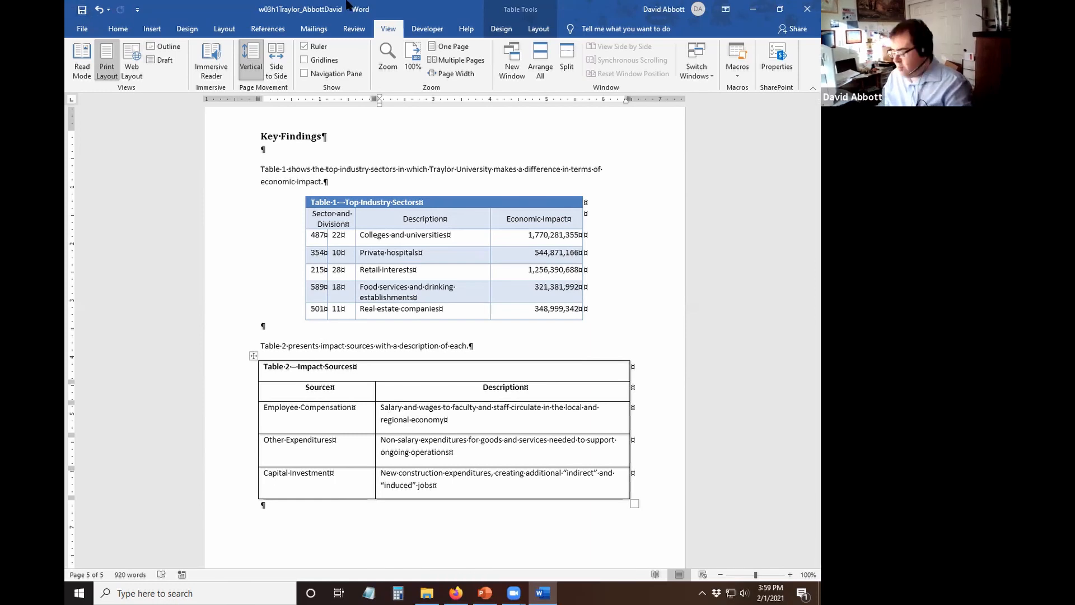
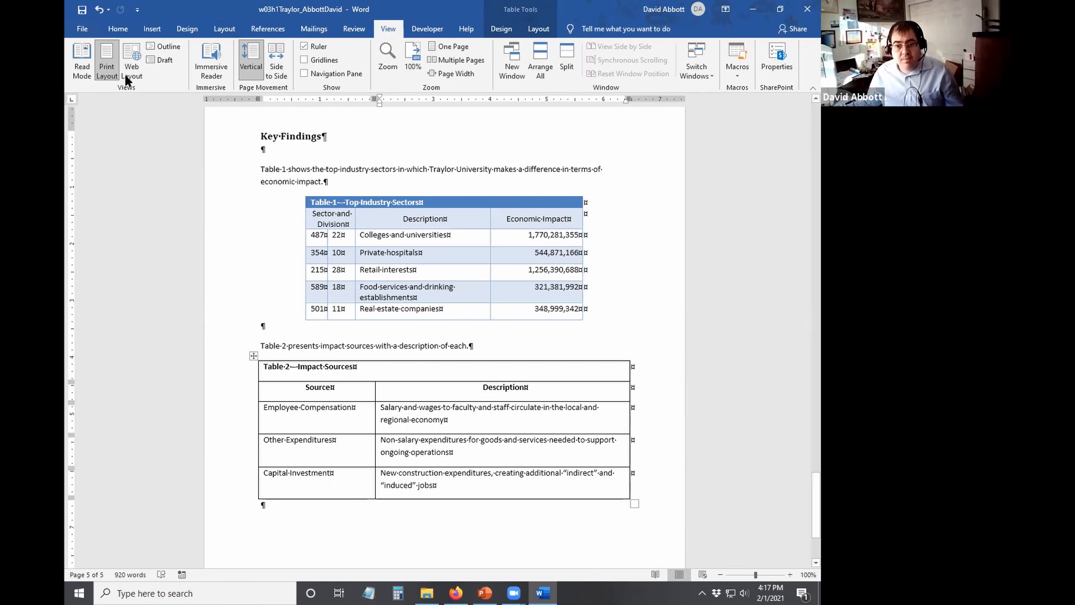
# Save a copy of the document in the Word Chapter 3 folder, changing the start of its file name to w03h2Traylor.
pyautogui.click(84, 29)
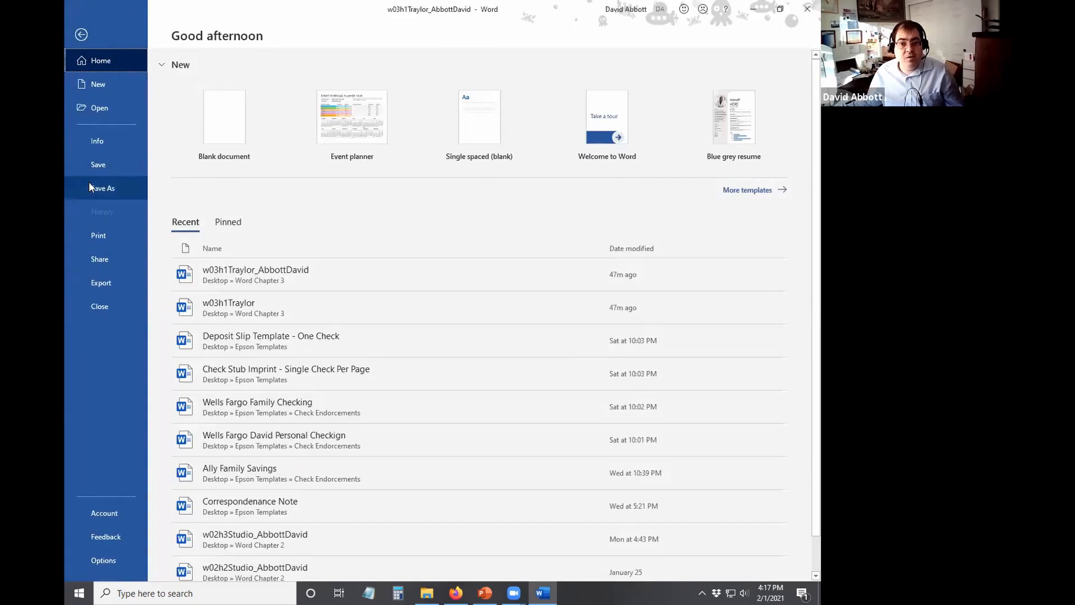
pyautogui.click(89, 186)
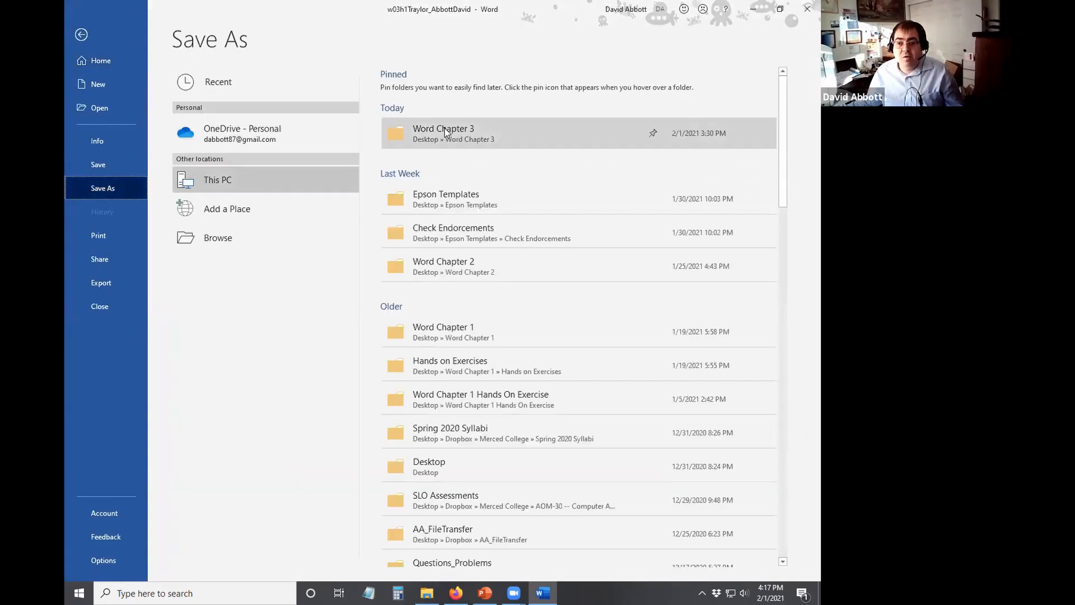
pyautogui.click(443, 137)
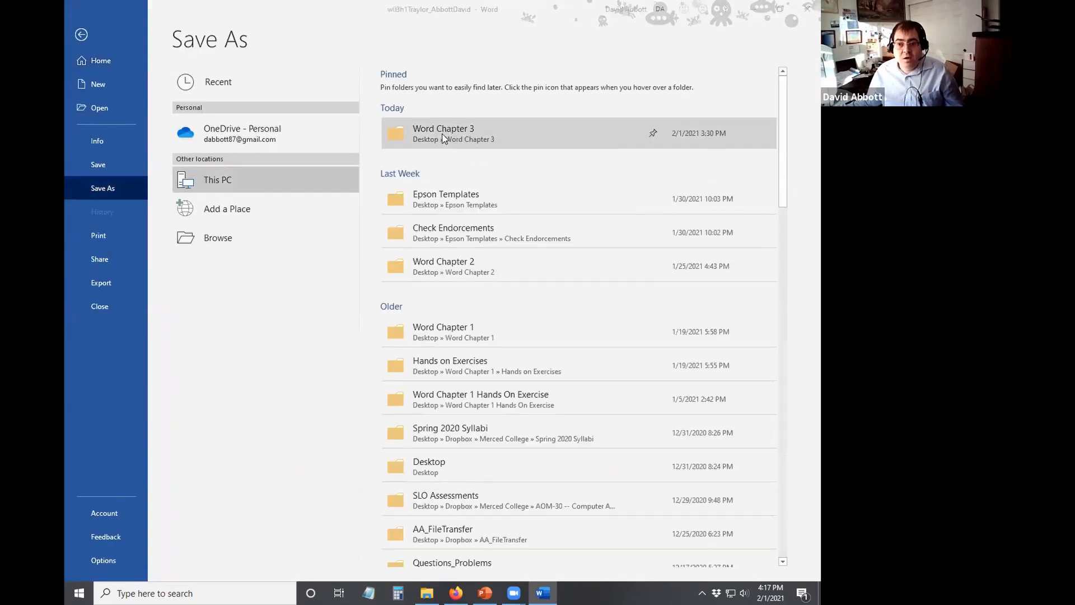
pyautogui.click(149, 222)
pyautogui.press('Right')
pyautogui.press('Right')
pyautogui.press('Right')
pyautogui.press('Right')
pyautogui.hotkey('shift', 'Right')
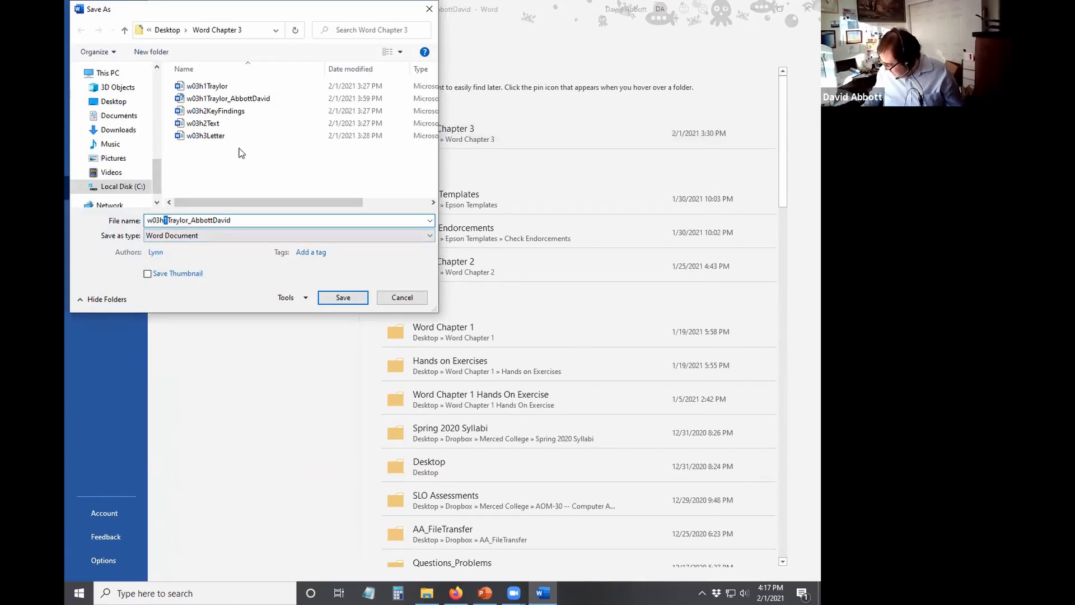
pyautogui.write('2')
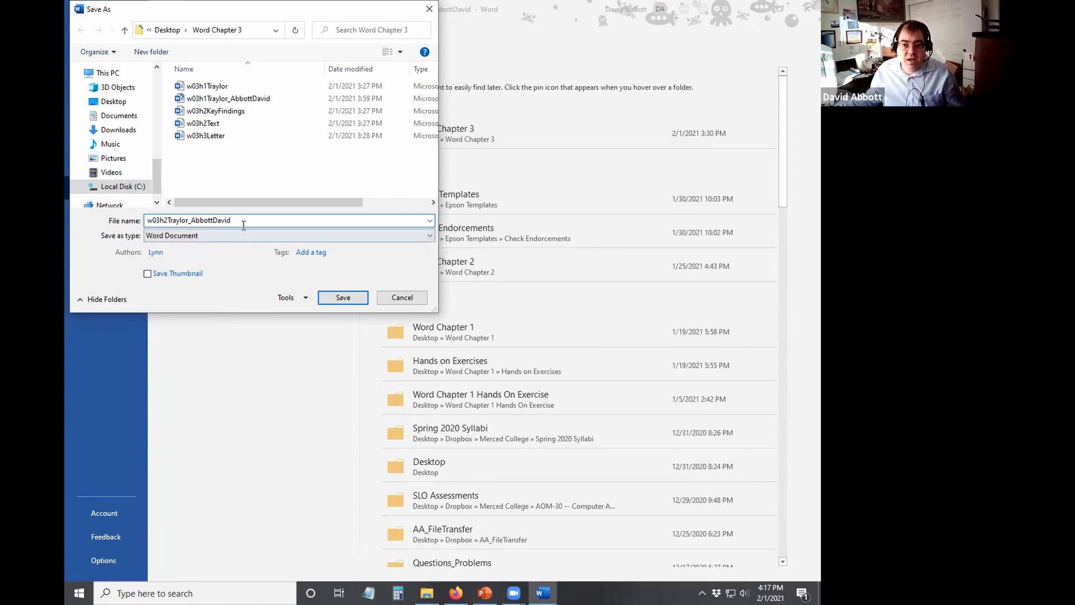
pyautogui.click(325, 298)
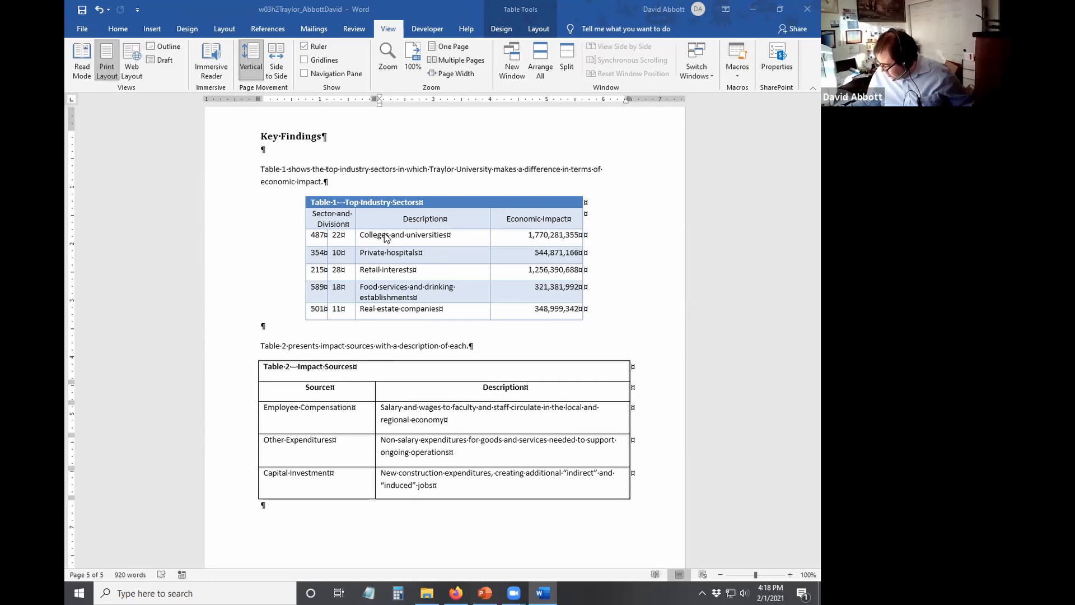
# Insert a row below "Real estate companies" in Table 1 and enter "Total" in its Description cell.
pyautogui.click(406, 313)
pyautogui.click(406, 313)
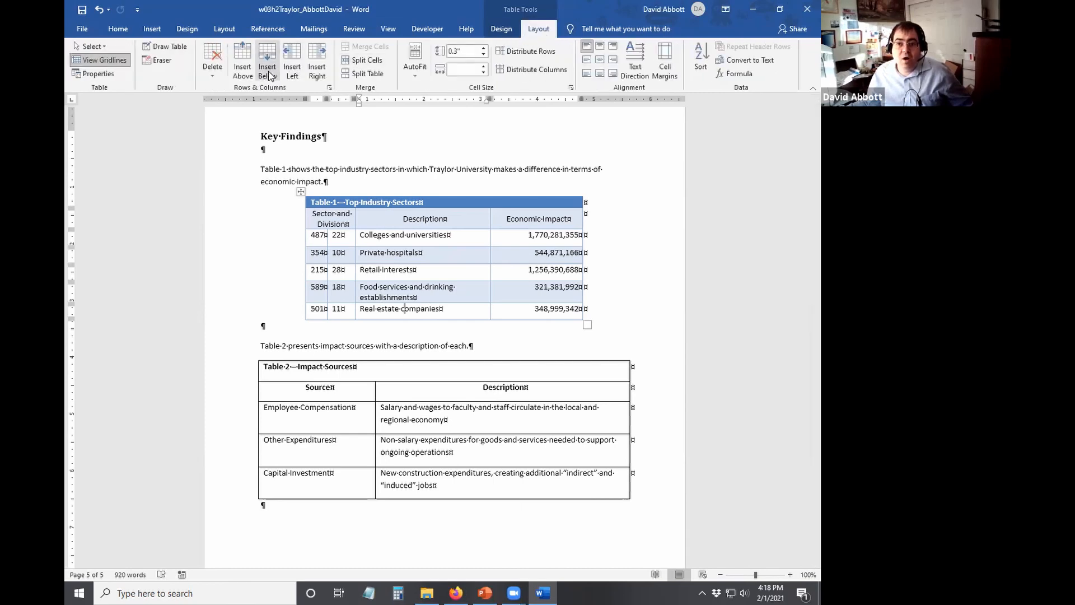
pyautogui.click(268, 71)
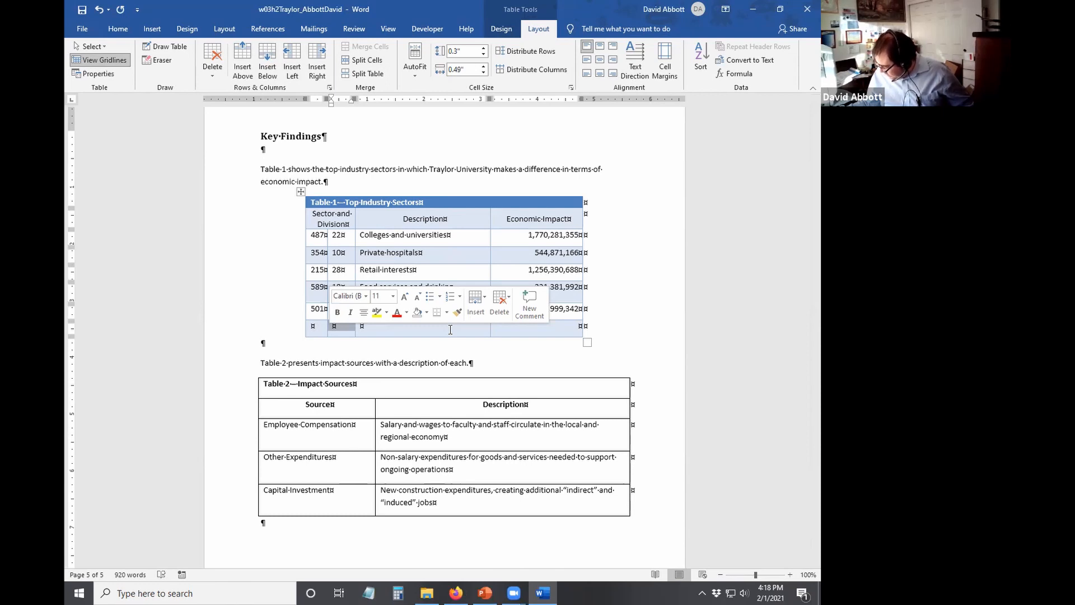
pyautogui.click(458, 327)
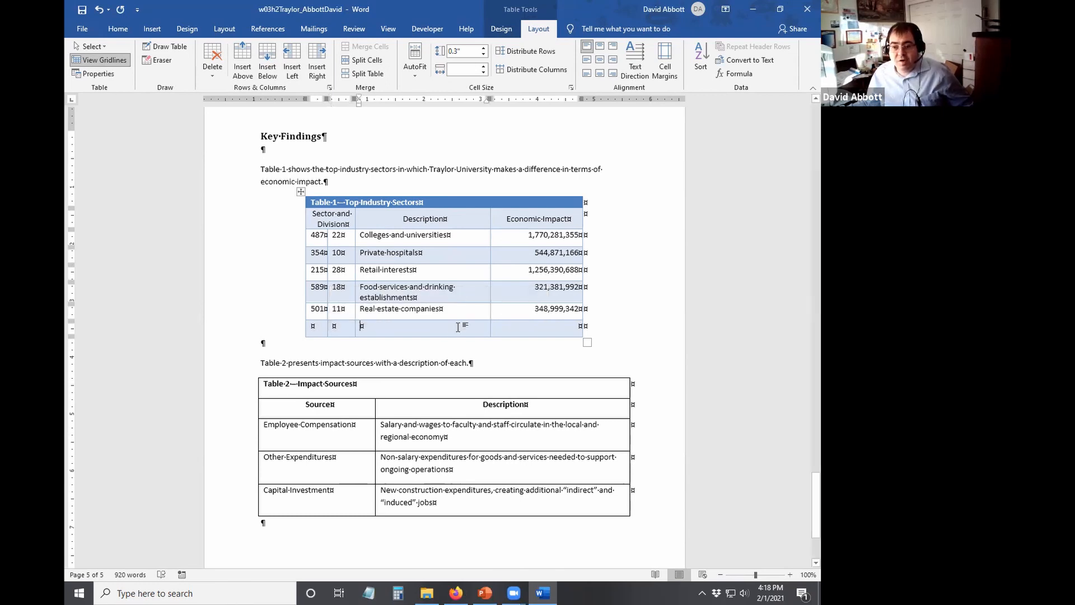
pyautogui.write('Total')
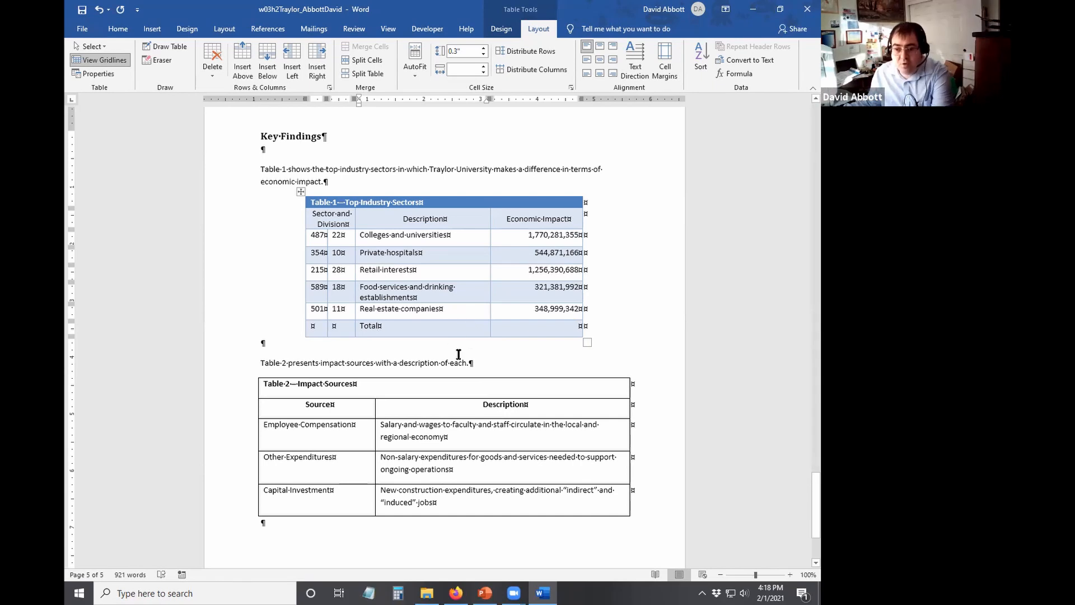
# Make the "Total" label in Table 1's last row bold and apply Align Top Right to it.
pyautogui.moveTo(379, 328); pyautogui.dragTo(348, 327)
pyautogui.hotkey('ctrl', 'b')
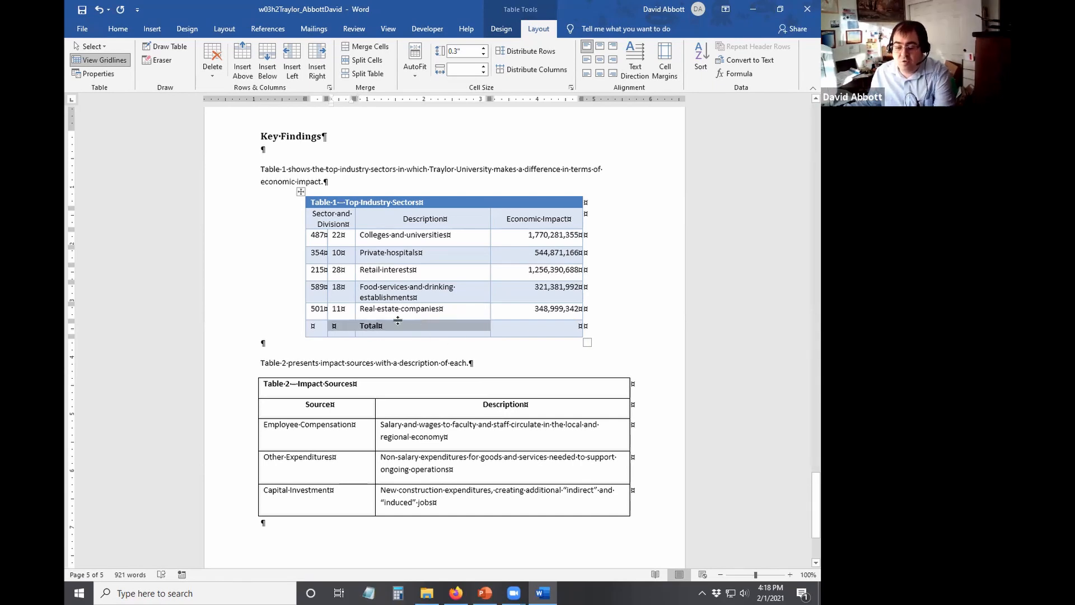
pyautogui.click(118, 29)
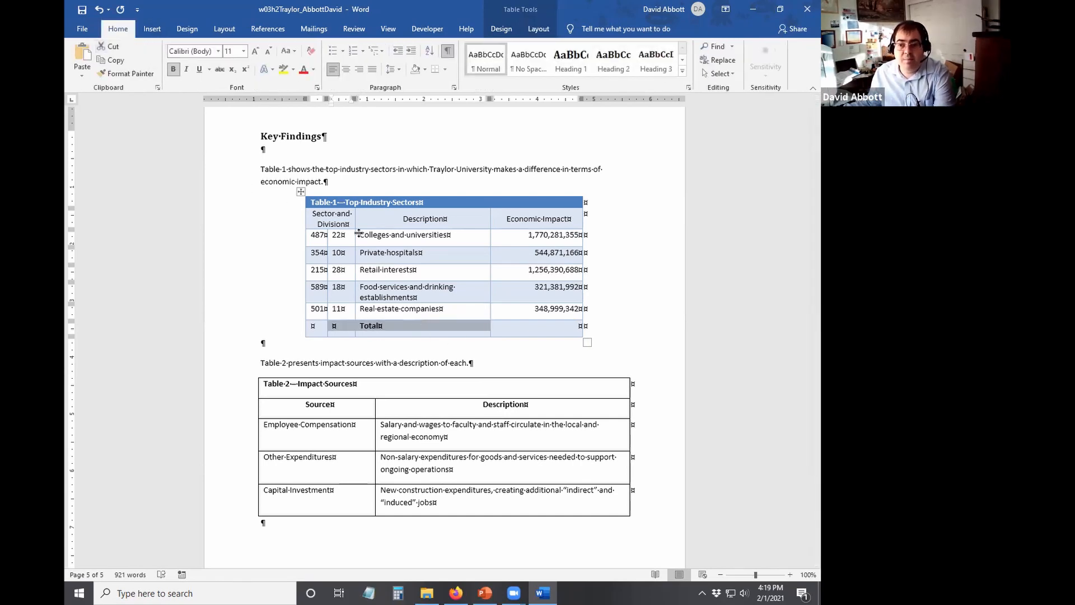
pyautogui.click(538, 28)
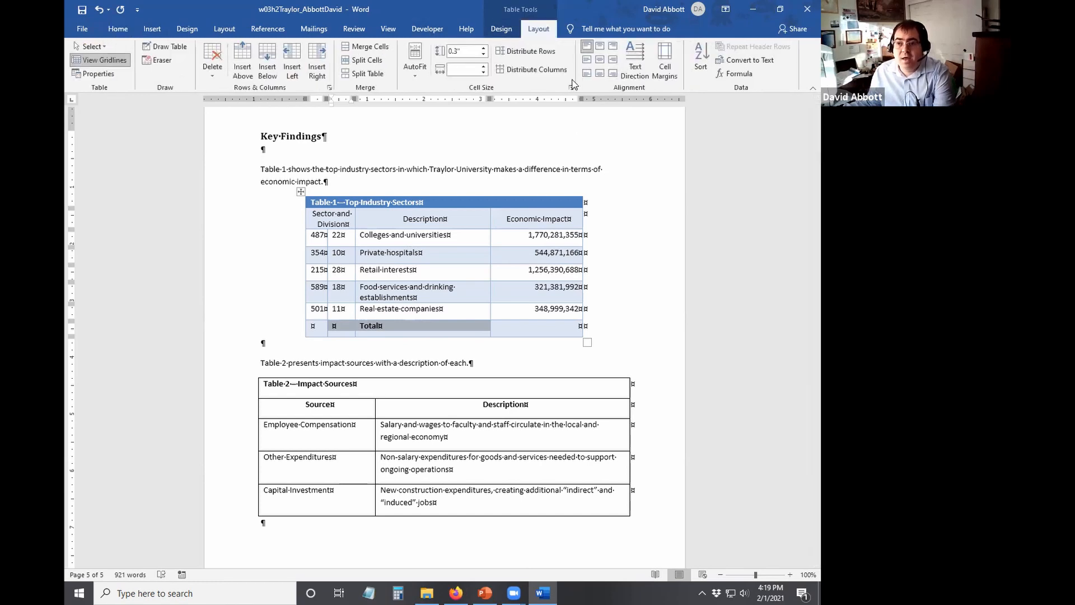
pyautogui.click(615, 51)
# Insert the formula =SUM(ABOVE) with number format #,##0 in the Total row's Economic Impact cell.
pyautogui.click(577, 326)
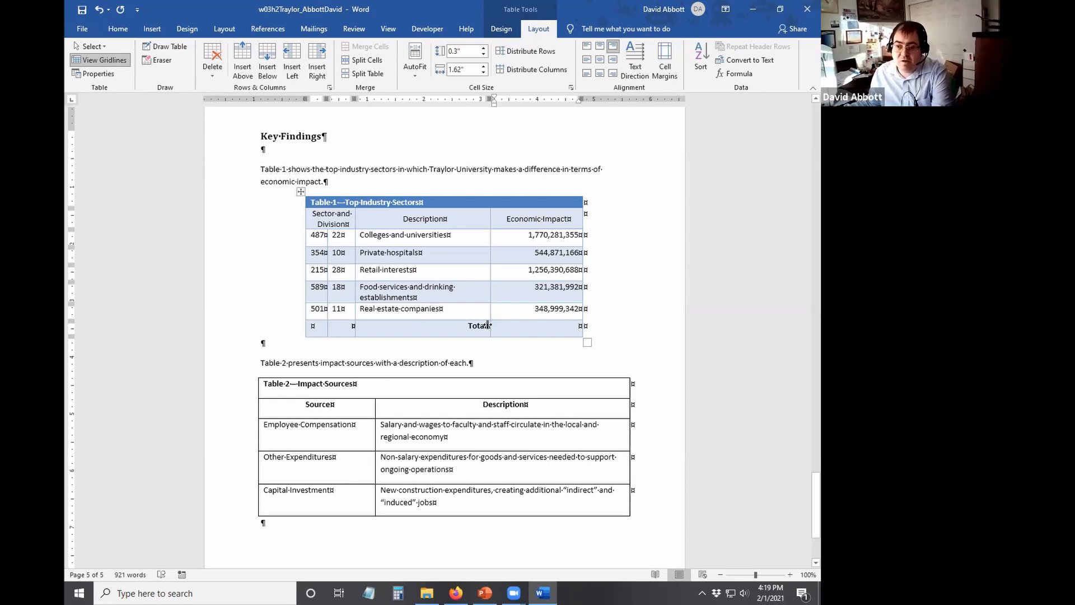
pyautogui.doubleClick(574, 326)
pyautogui.click(575, 326)
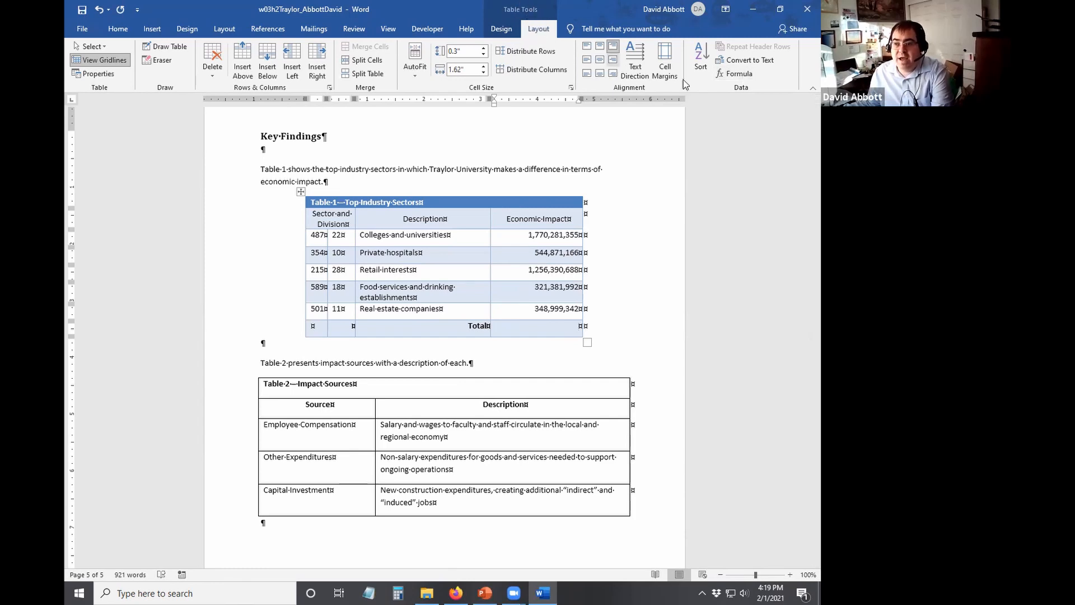
pyautogui.click(737, 76)
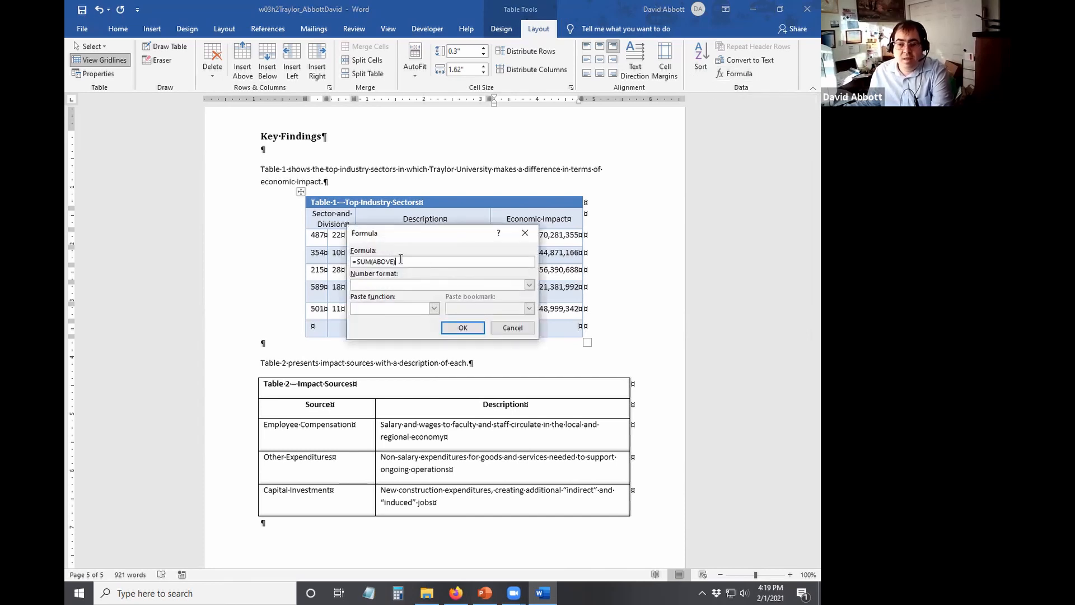
pyautogui.moveTo(401, 236); pyautogui.dragTo(406, 279)
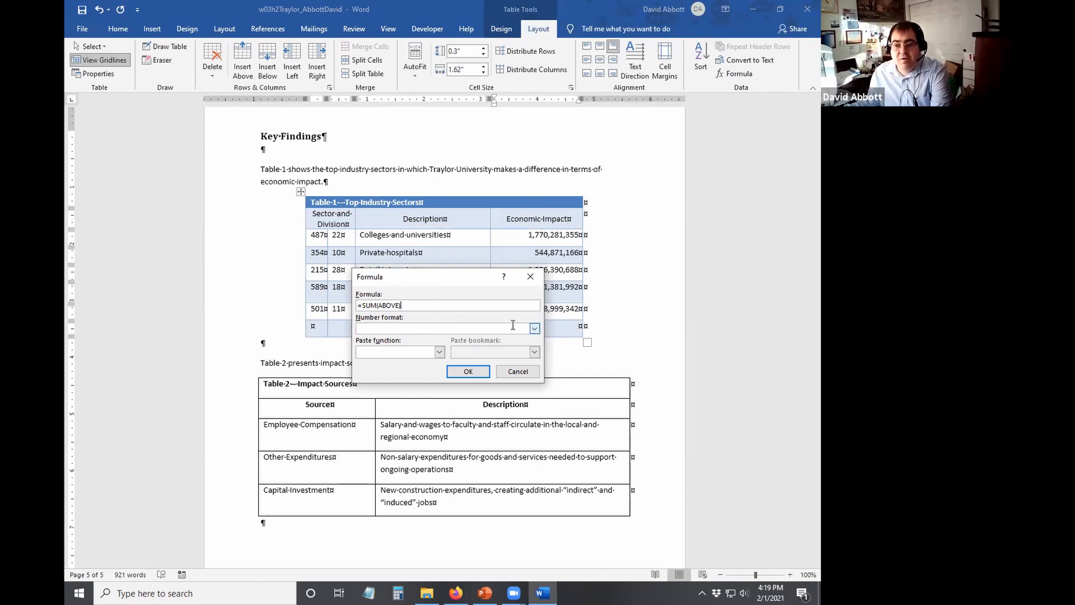
pyautogui.click(535, 329)
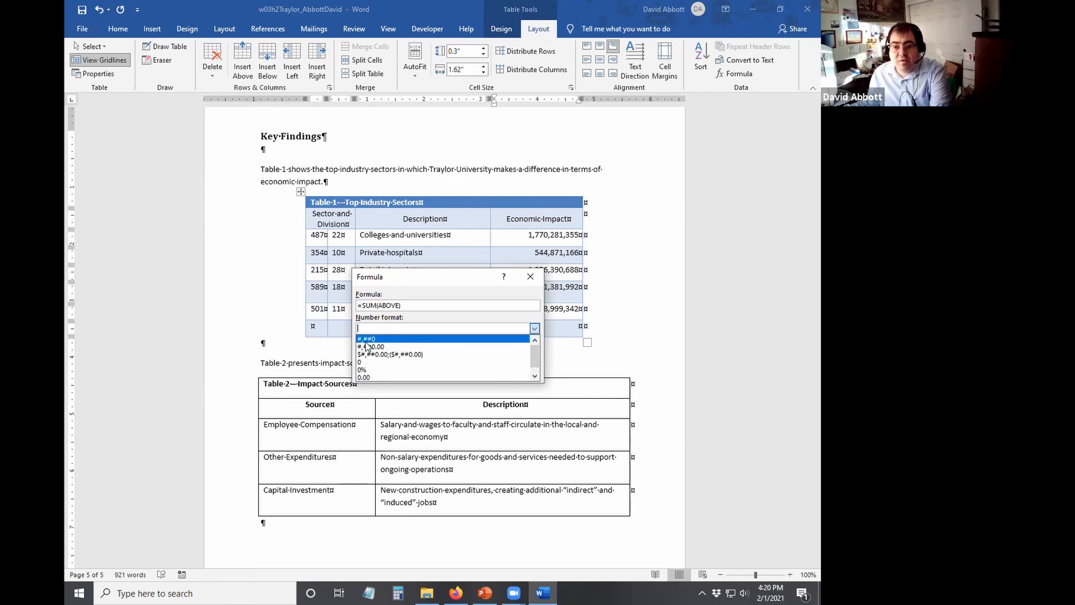
pyautogui.click(397, 340)
pyautogui.click(460, 374)
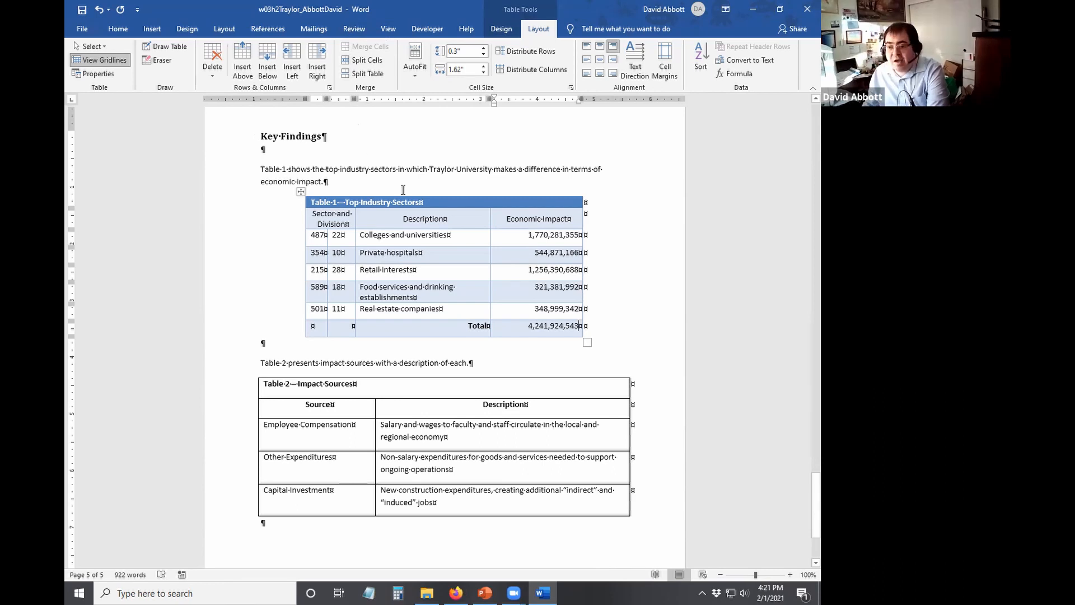
# Insert a new column to the right of Table 1's Economic Impact column.
pyautogui.click(567, 219)
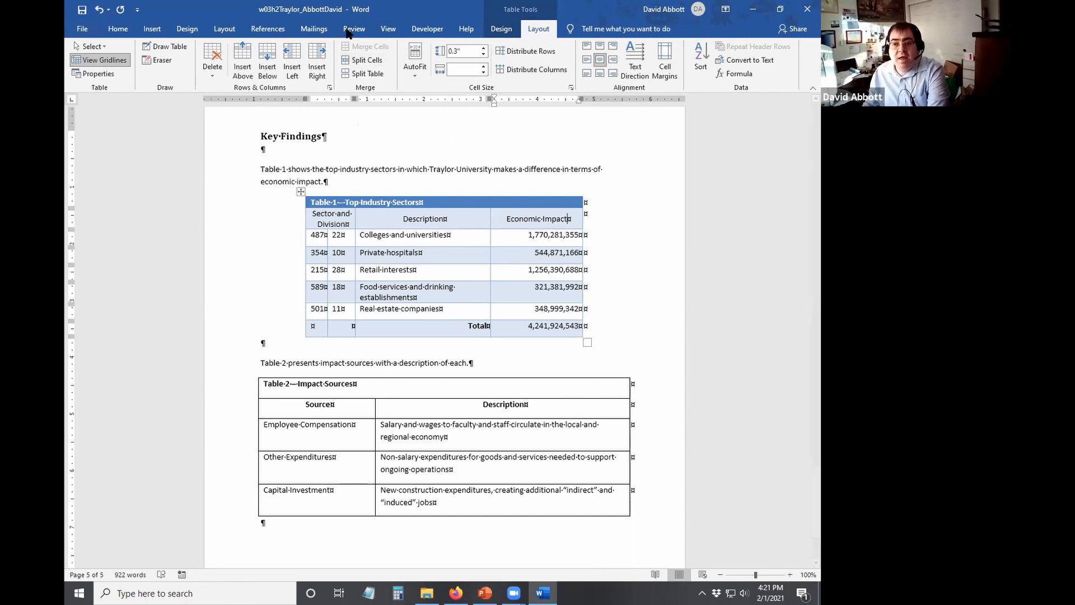
pyautogui.click(320, 62)
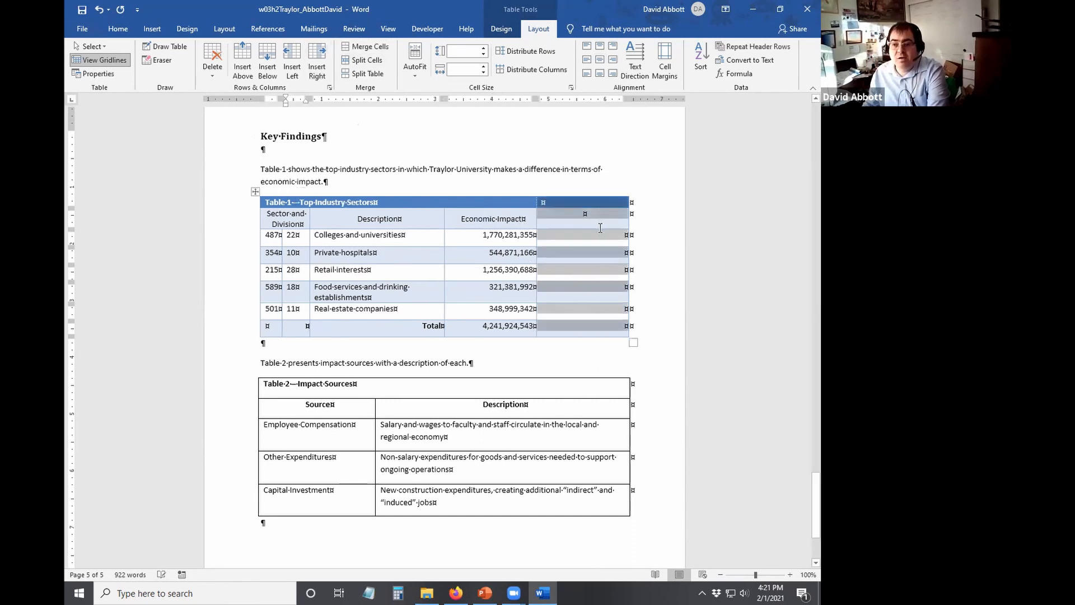
pyautogui.click(582, 271)
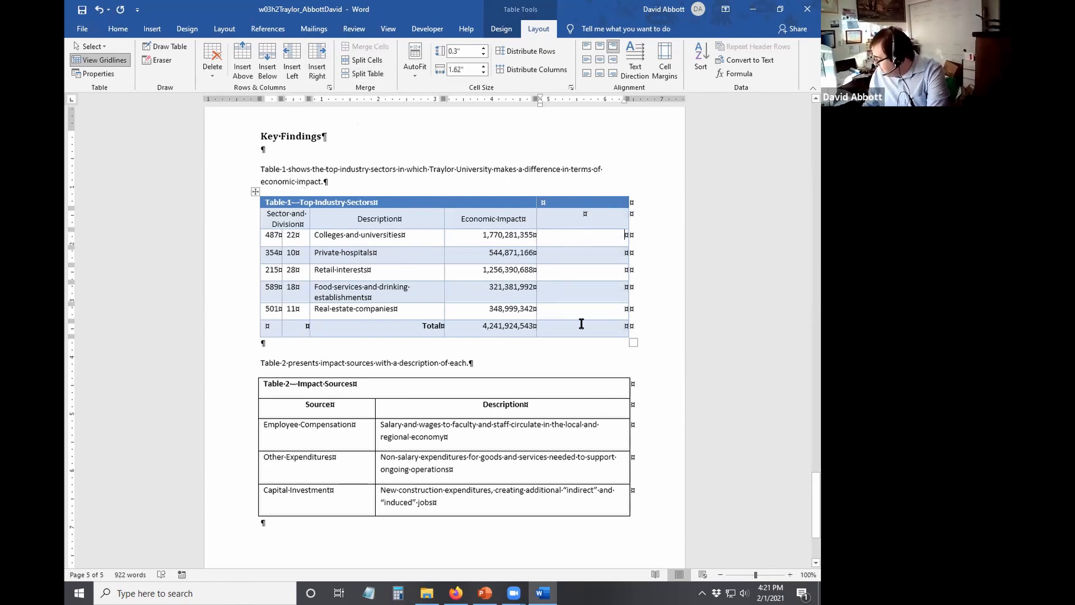
# Enter the heading "Percentage of Total" for Table 1's new column and apply Align Center to it.
pyautogui.click(571, 220)
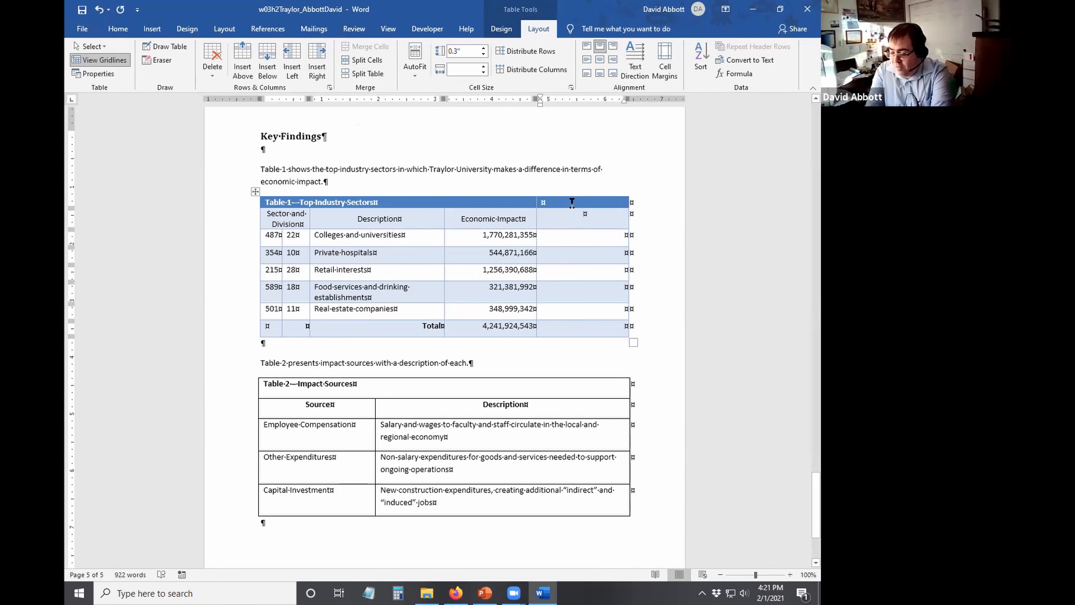
pyautogui.write('Perc')
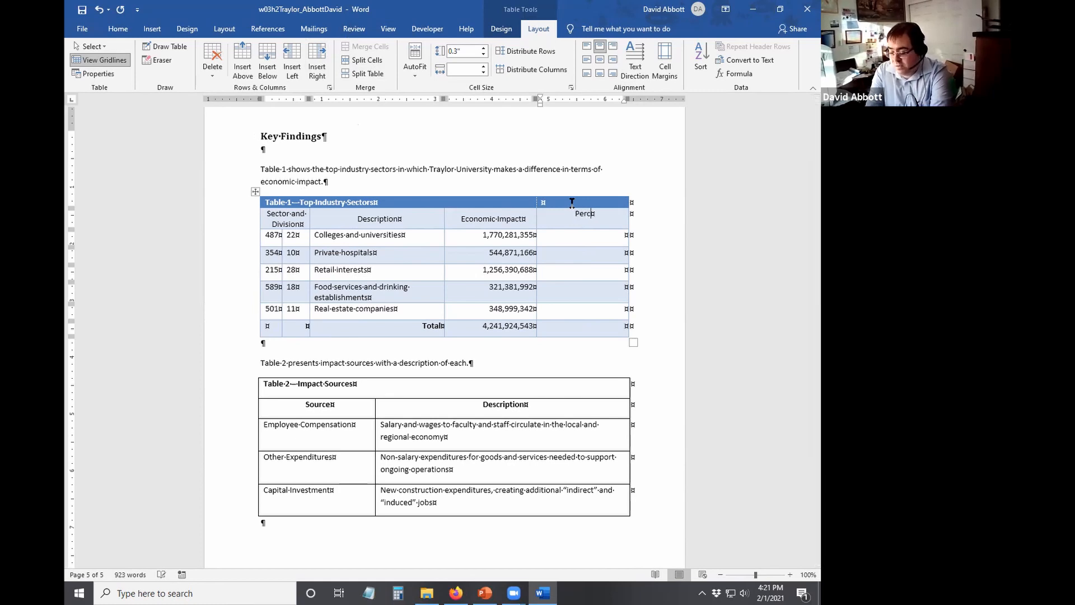
pyautogui.write('entabg')
pyautogui.press('BackSpace')
pyautogui.press('BackSpace')
pyautogui.write('ge of')
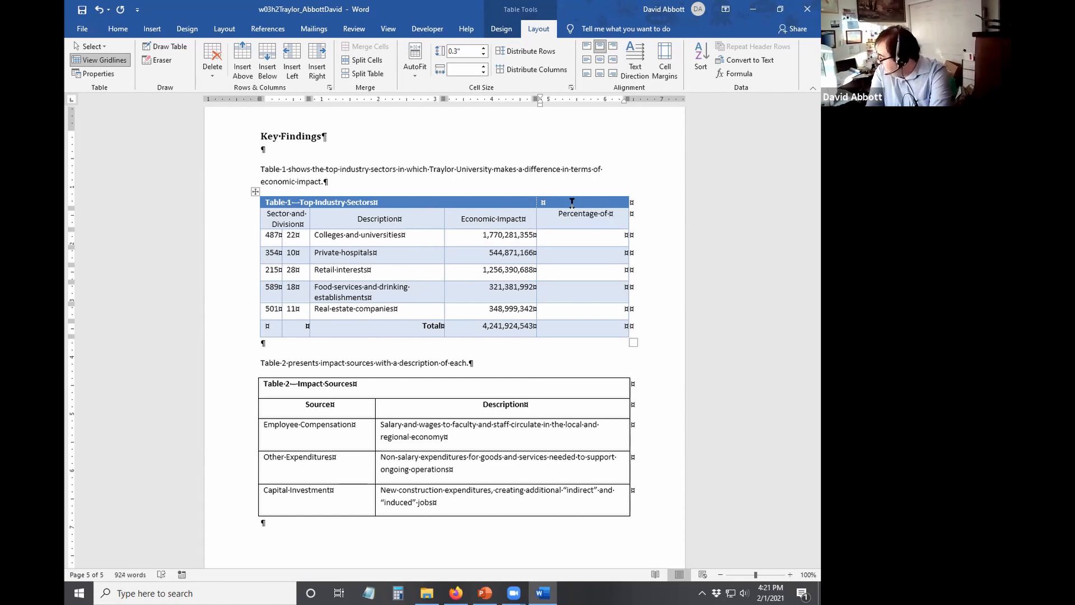
pyautogui.write(' Total')
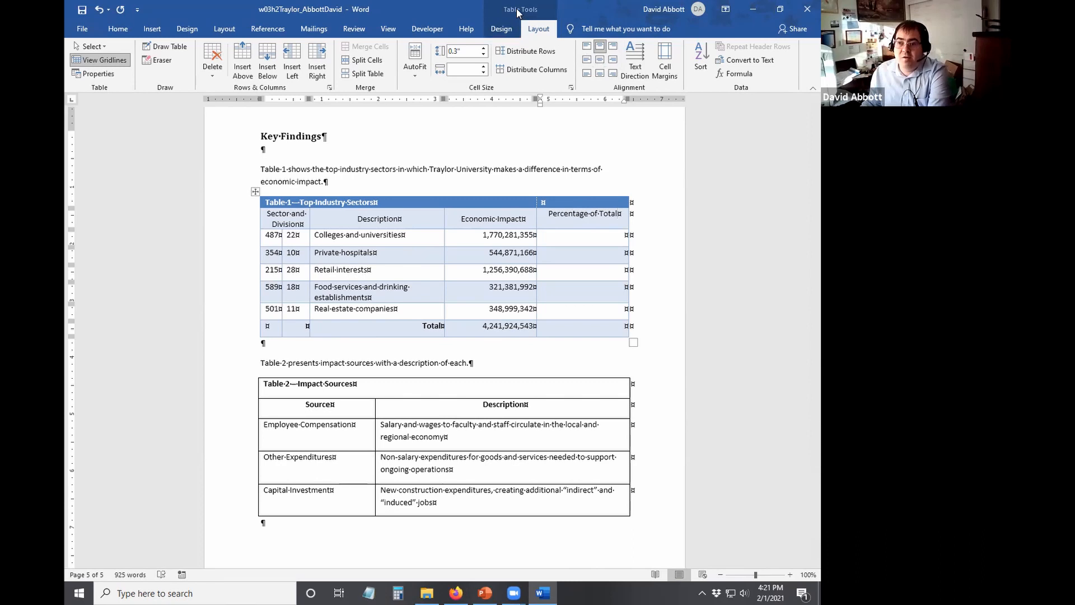
pyautogui.click(599, 60)
pyautogui.click(562, 218)
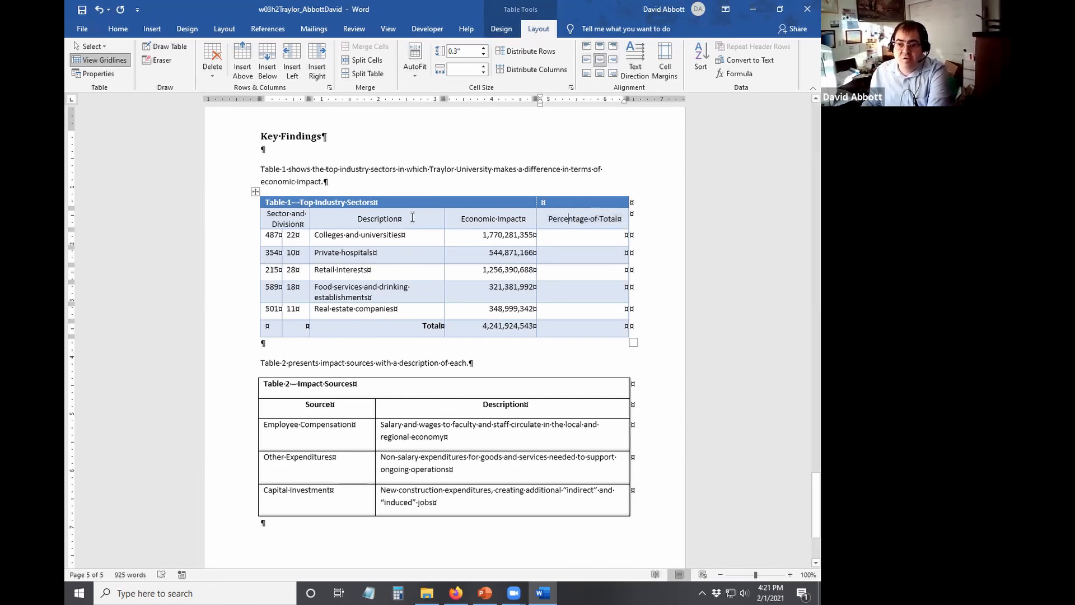
# Insert the formula =D3/D8*100 with number format 0.00% in the Colleges and universities row's Percentage of Total cell.
pyautogui.click(589, 240)
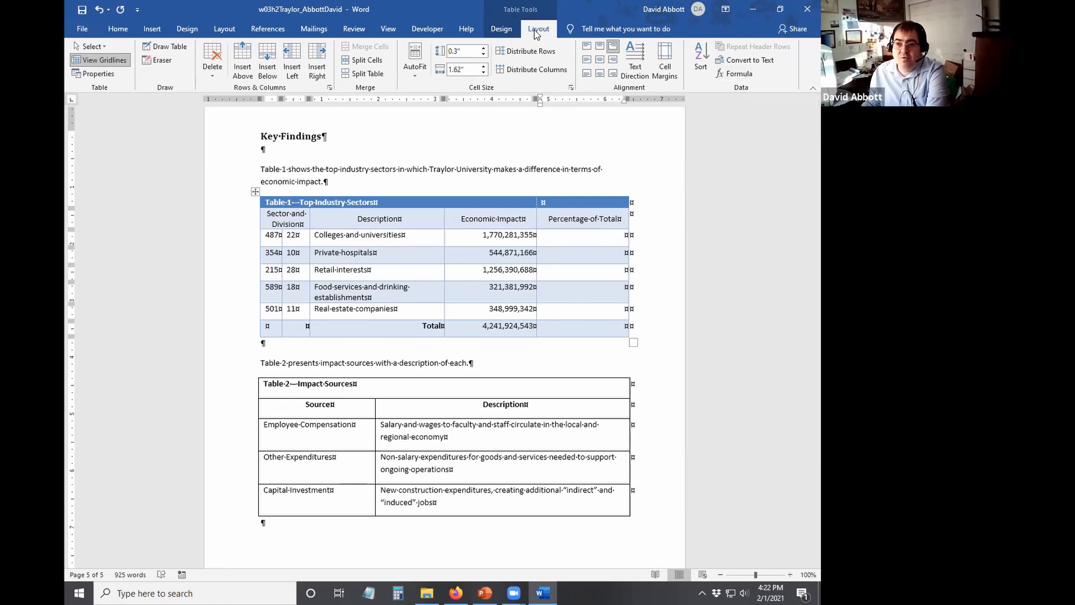
pyautogui.click(750, 73)
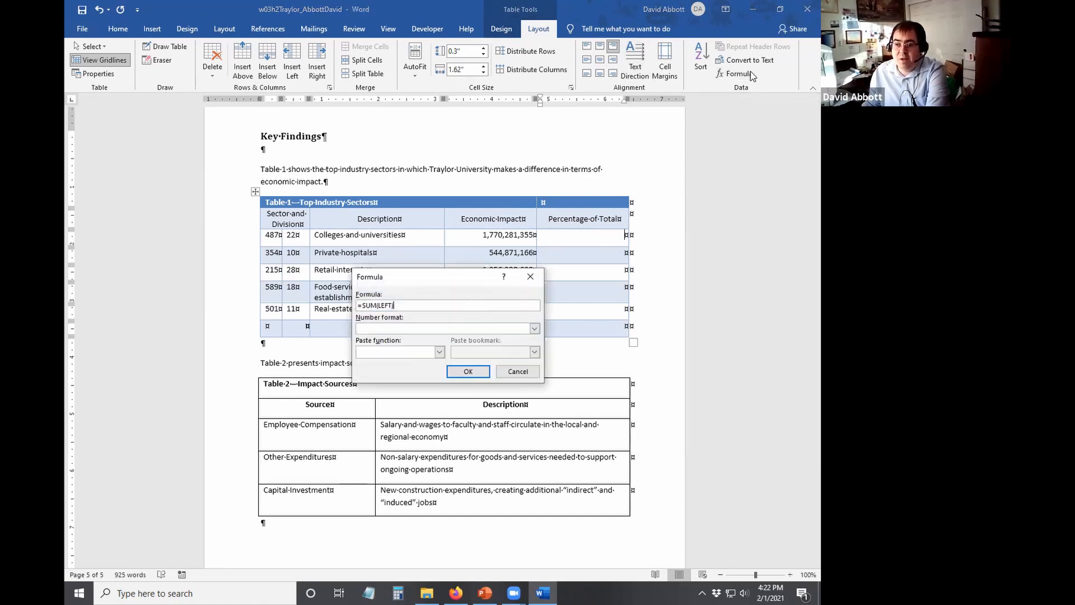
pyautogui.moveTo(414, 283); pyautogui.dragTo(312, 424)
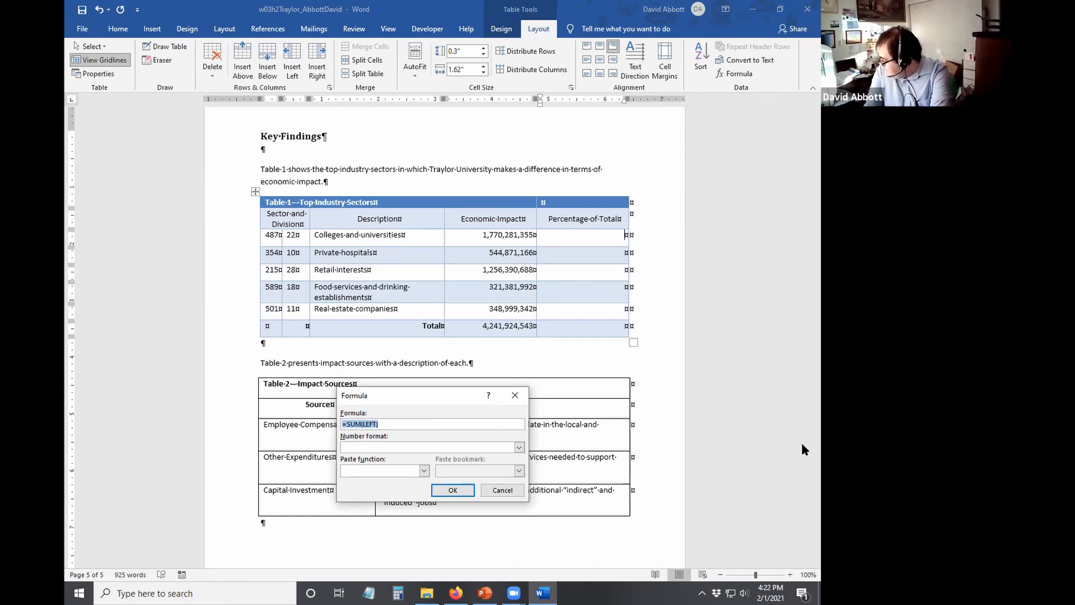
pyautogui.write('=')
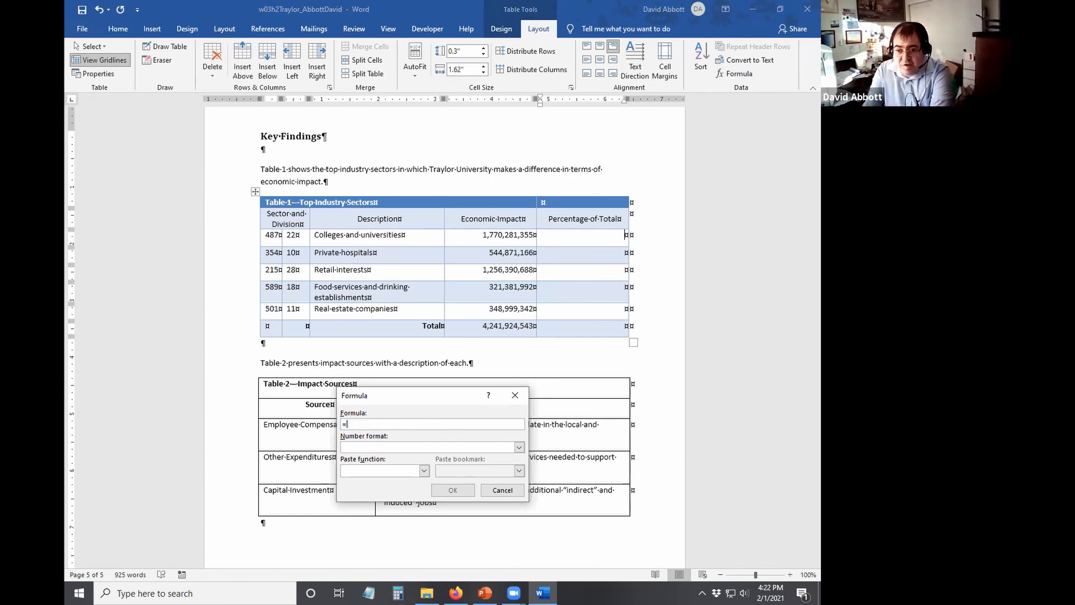
pyautogui.write('D')
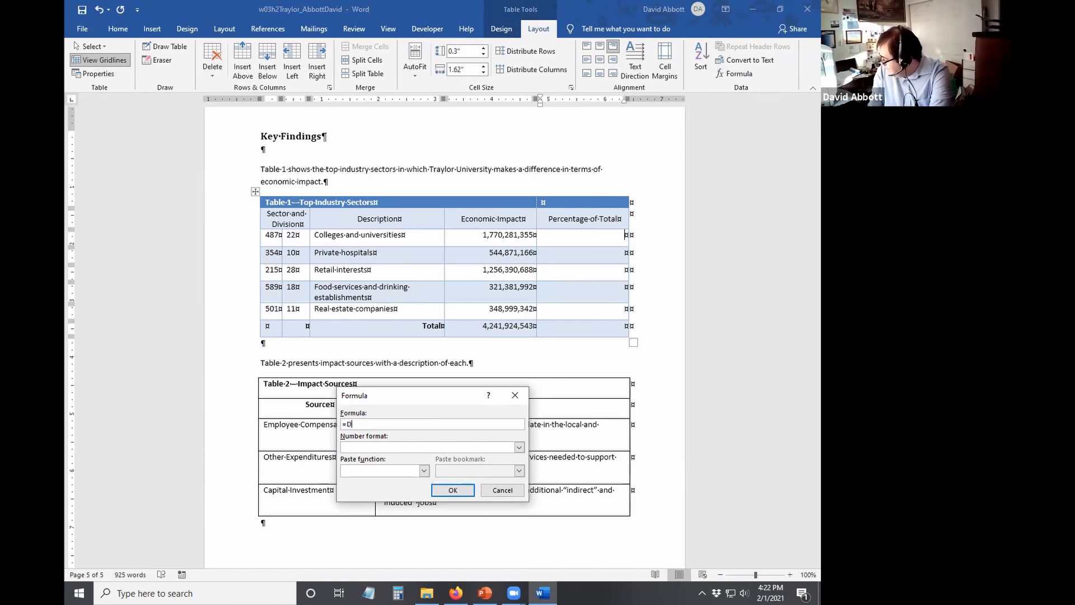
pyautogui.write('3/D8')
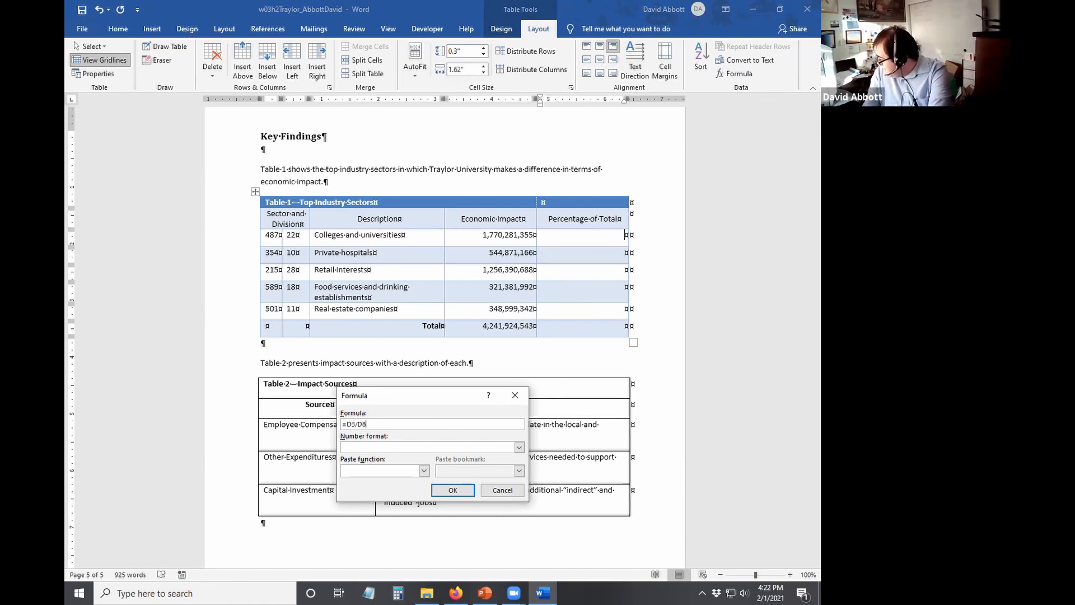
pyautogui.write('*100')
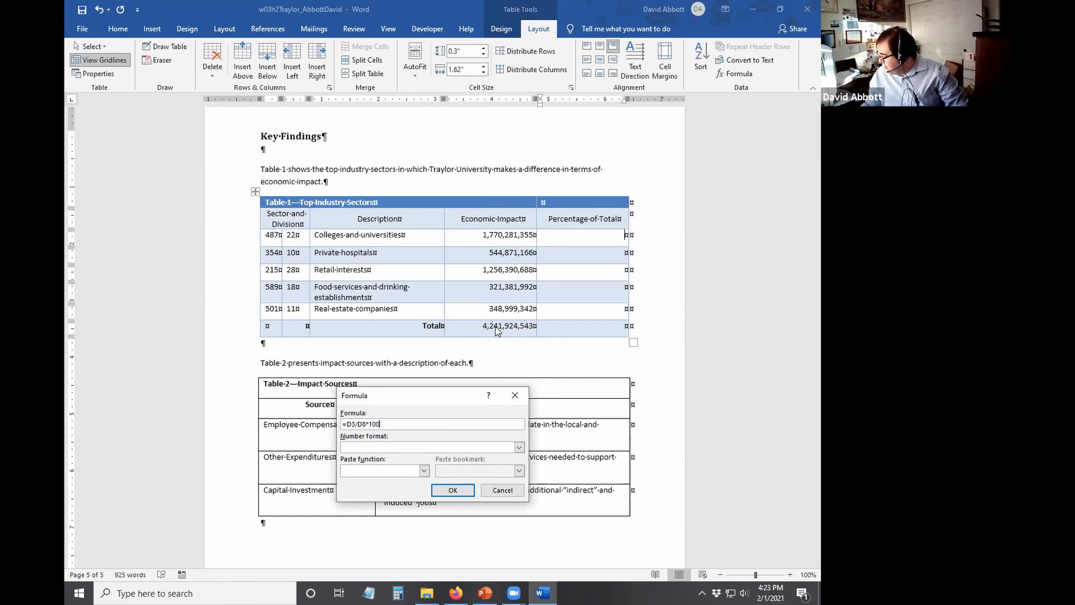
pyautogui.click(519, 447)
pyautogui.scroll(-1, 431, 485)
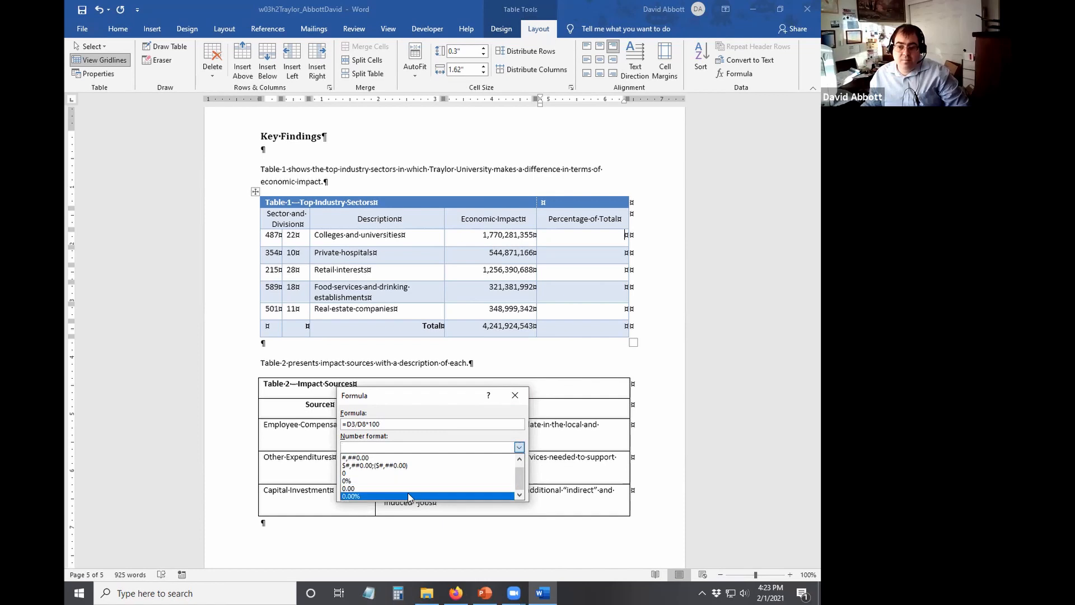
pyautogui.click(409, 497)
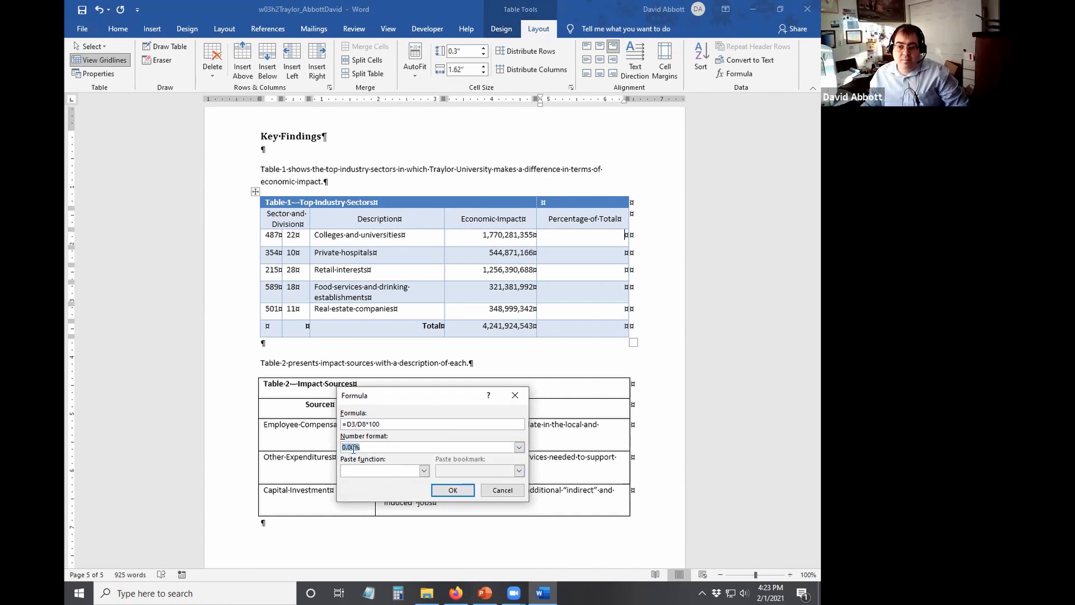
pyautogui.click(453, 491)
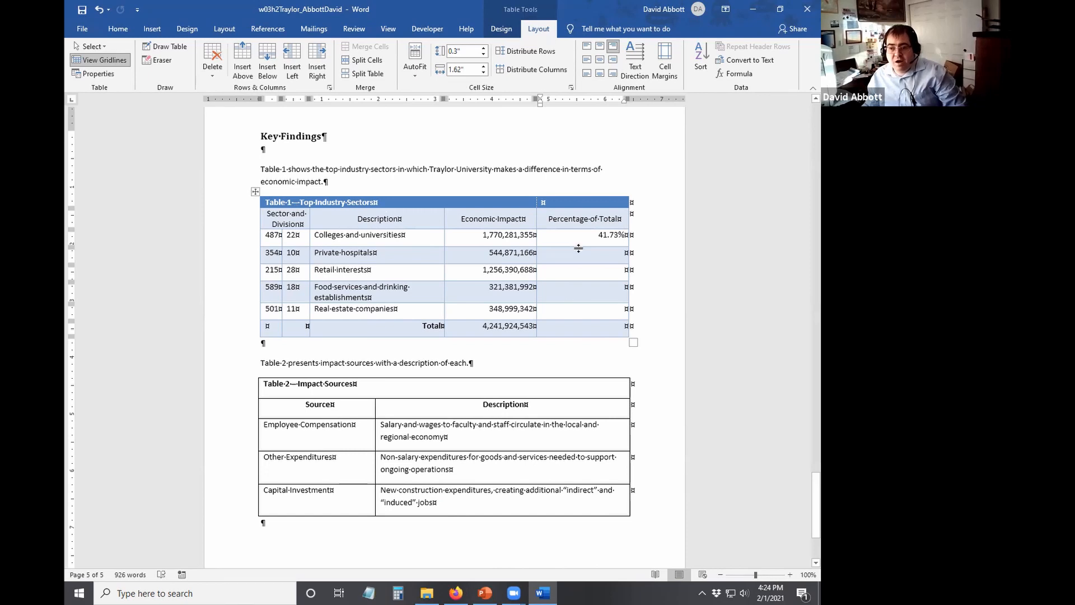
# Insert the formula =D4/D8*100 with number format 0.00% in the Private hospitals row's Percentage of Total cell.
pyautogui.click(736, 73)
pyautogui.moveTo(399, 424); pyautogui.dragTo(350, 426)
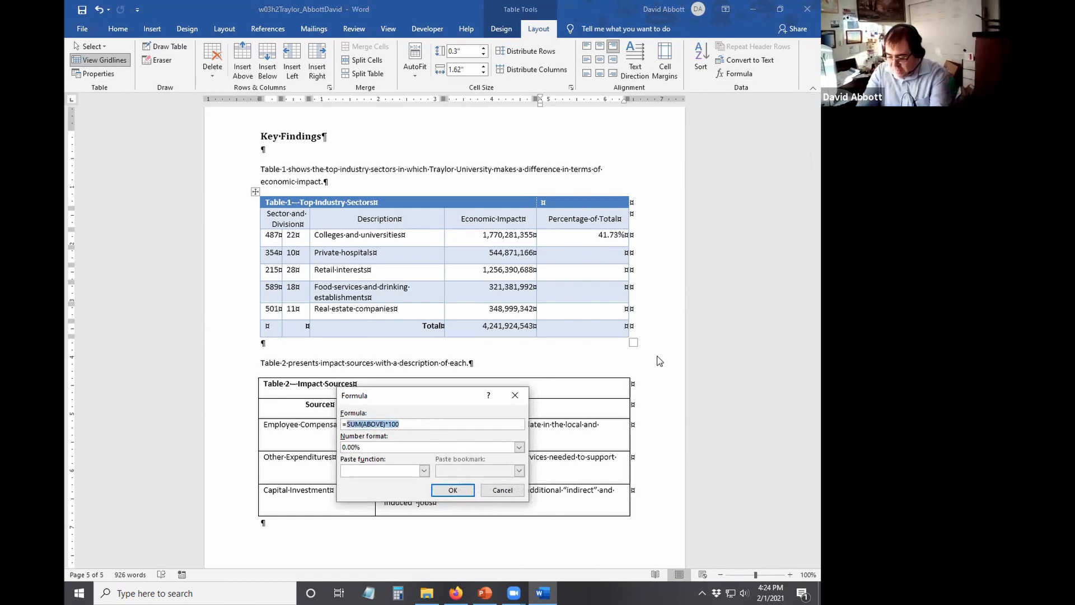
pyautogui.write('==')
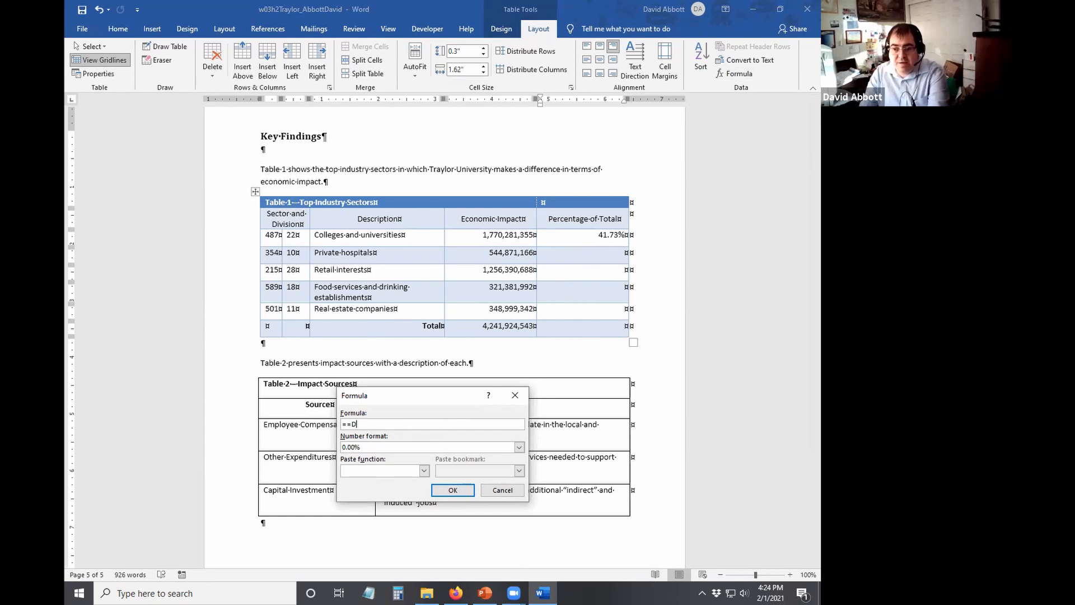
pyautogui.write('D')
pyautogui.press('Left')
pyautogui.press('BackSpace')
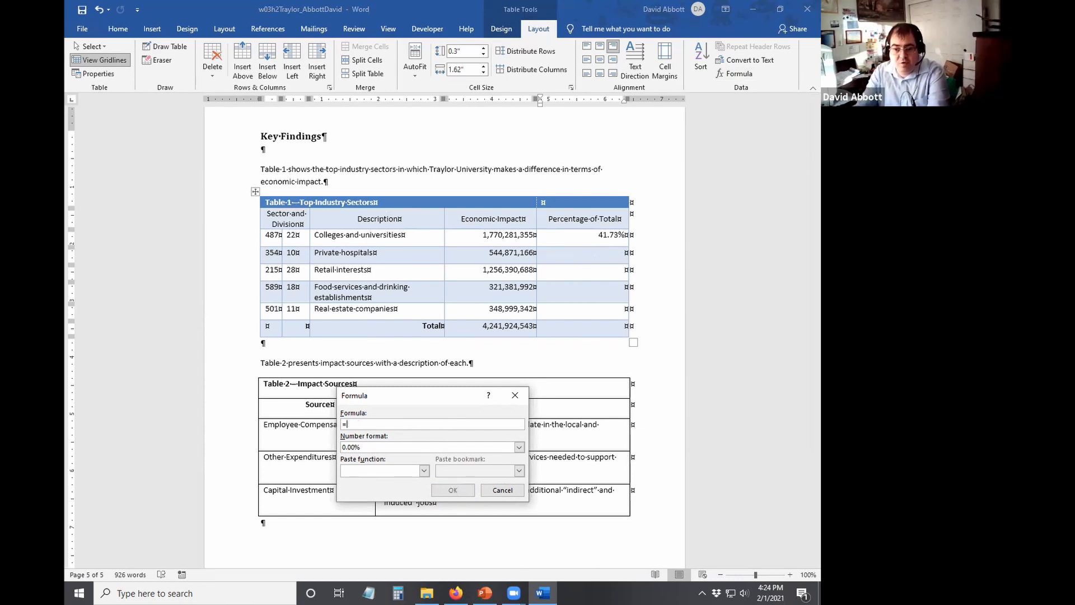
pyautogui.write('4/D8*')
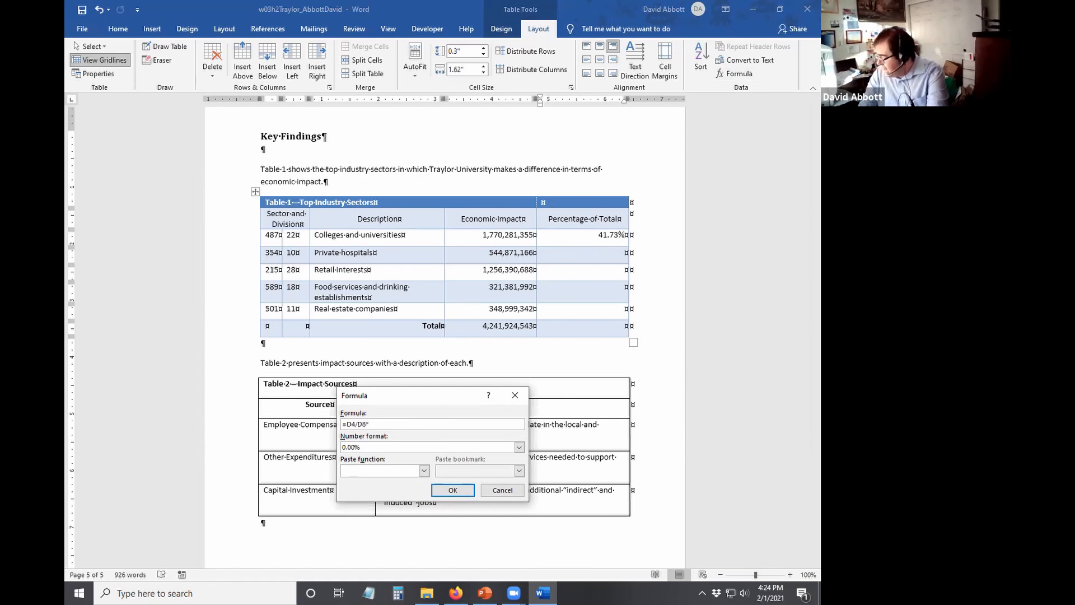
pyautogui.write('100')
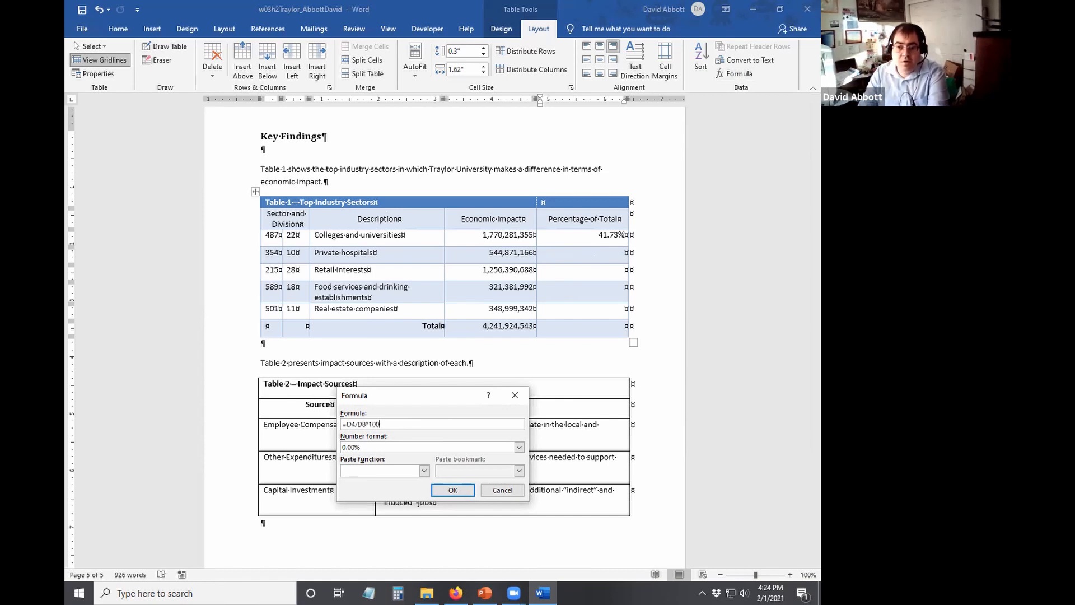
pyautogui.press('Return')
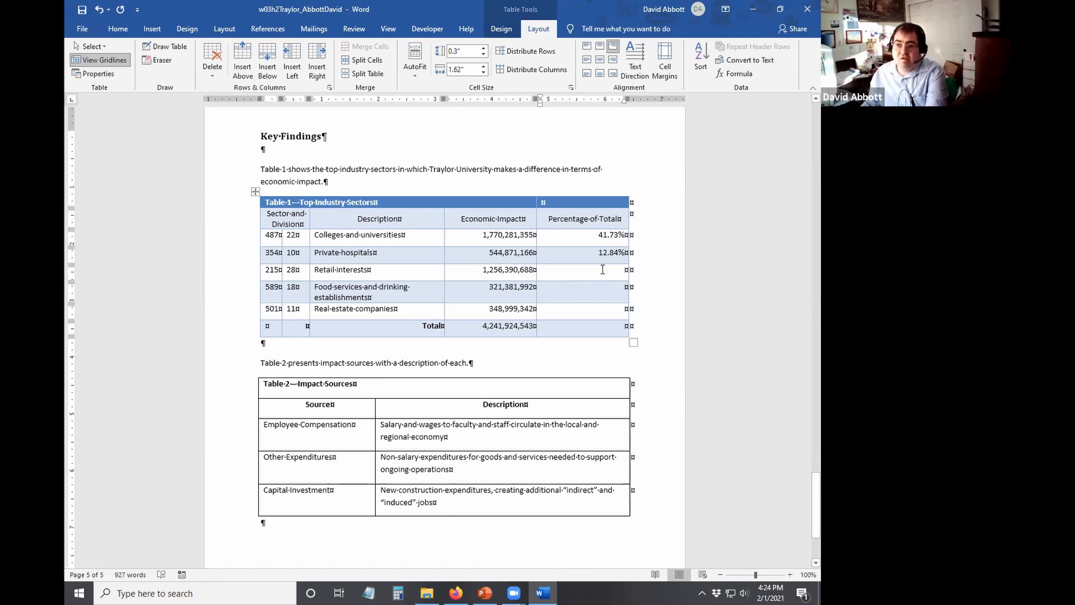
# Insert the formula =D5/D8*100 with number format 0.00% in the Retail interests row's Percentage of Total cell.
pyautogui.click(735, 74)
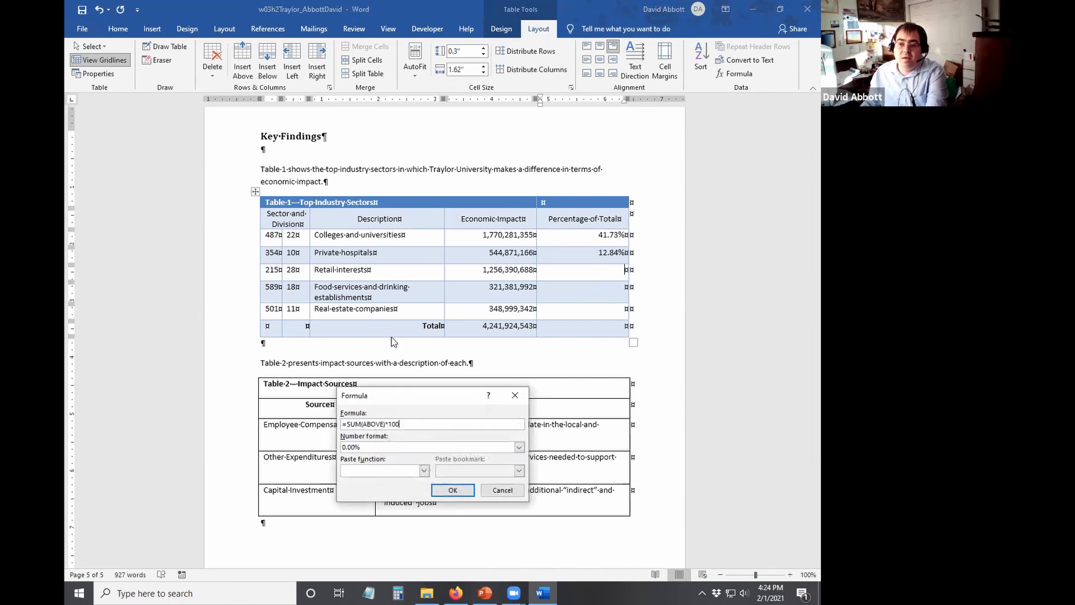
pyautogui.moveTo(417, 423); pyautogui.dragTo(191, 403)
pyautogui.write('=')
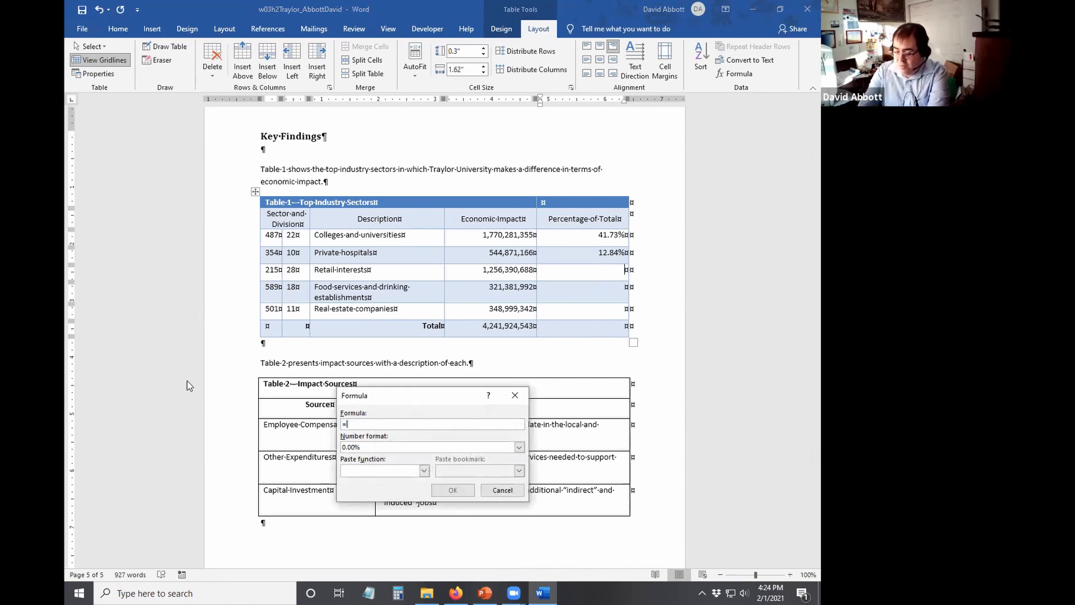
pyautogui.write('D5/D8*100')
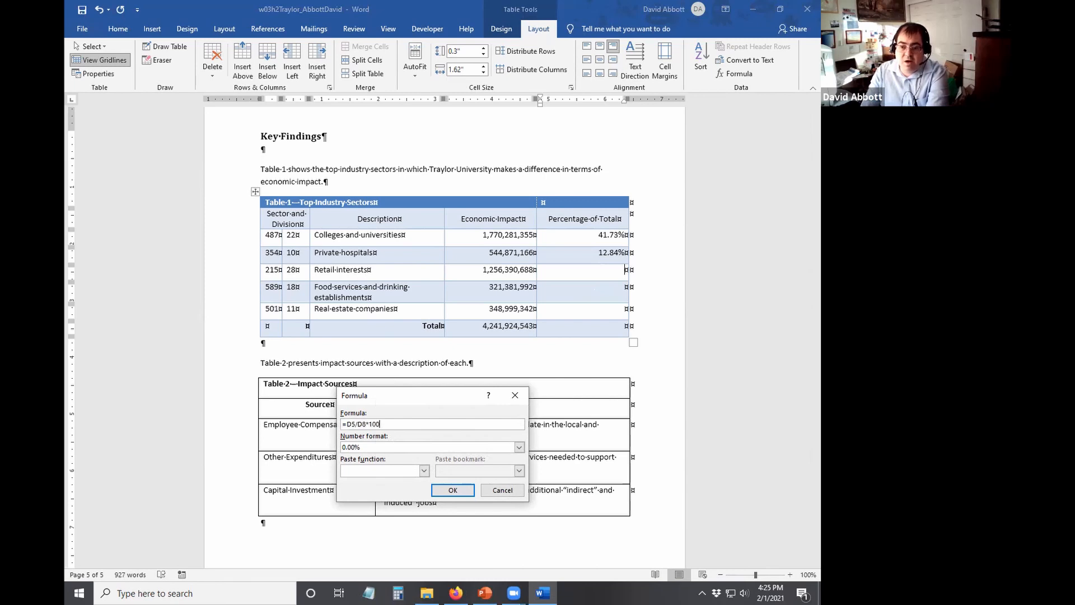
pyautogui.press('Return')
# Insert the formula =D6/D8*100 with number format 0.00% in the Food services and drinking establishments row's Percentage of Total cell.
pyautogui.click(614, 294)
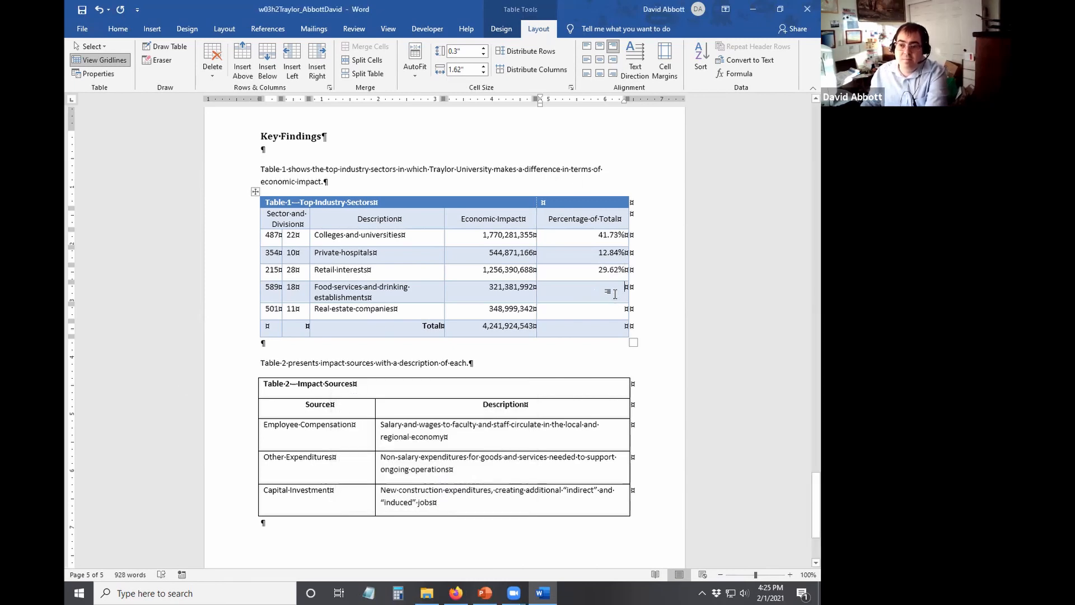
pyautogui.click(735, 74)
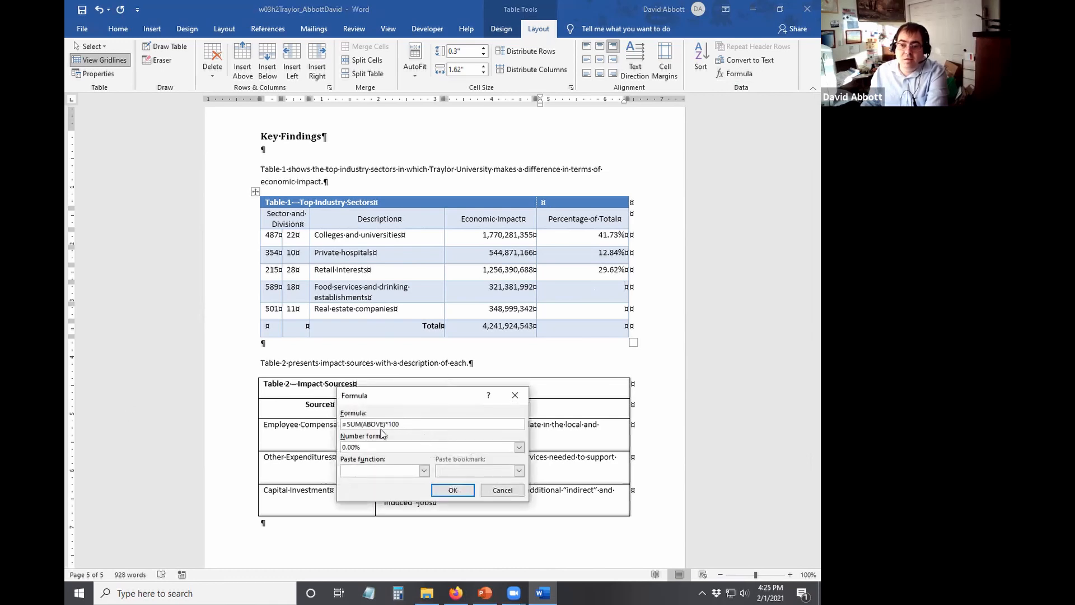
pyautogui.moveTo(420, 423); pyautogui.dragTo(342, 424)
pyautogui.write('=')
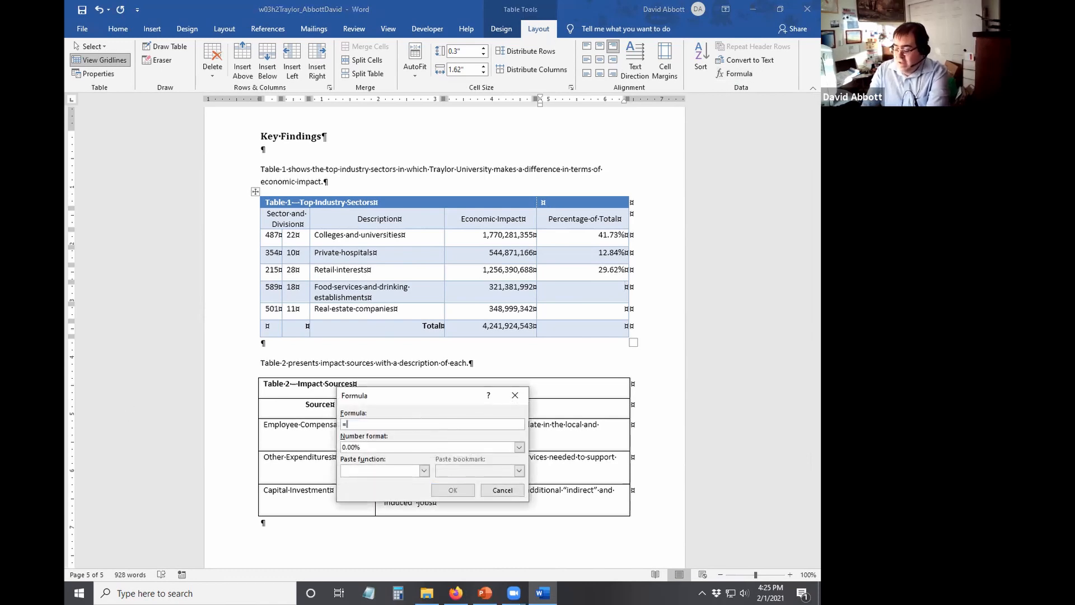
pyautogui.write('D7')
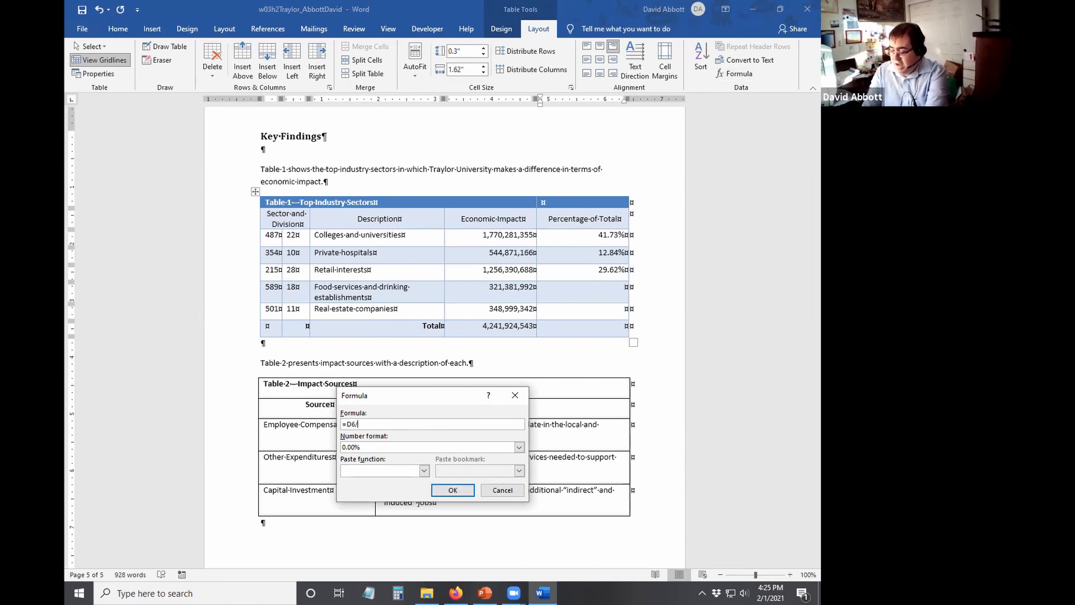
pyautogui.write('/D8/')
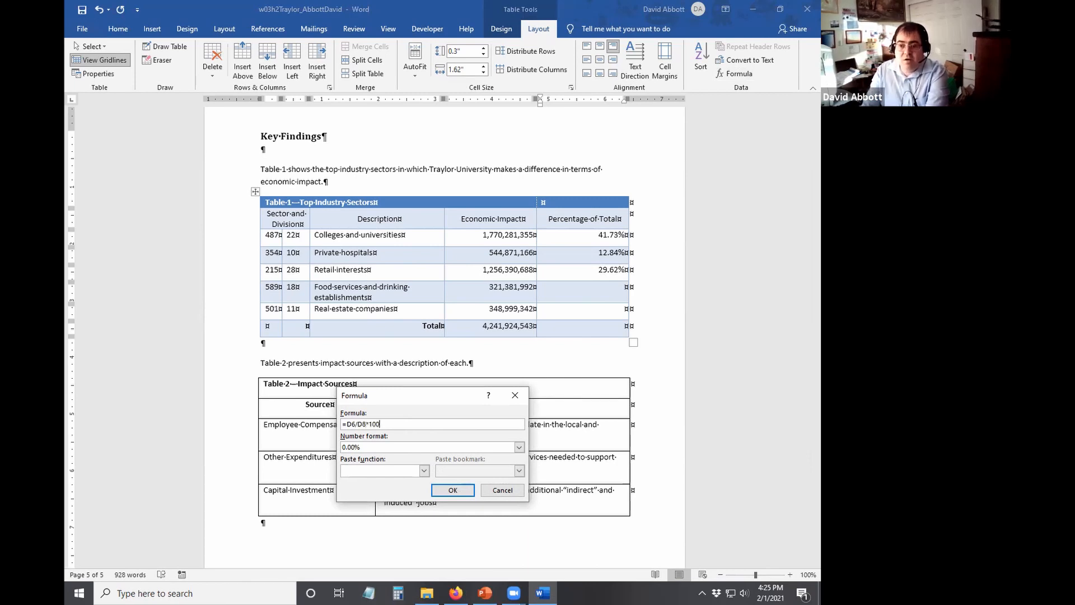
pyautogui.press('Return')
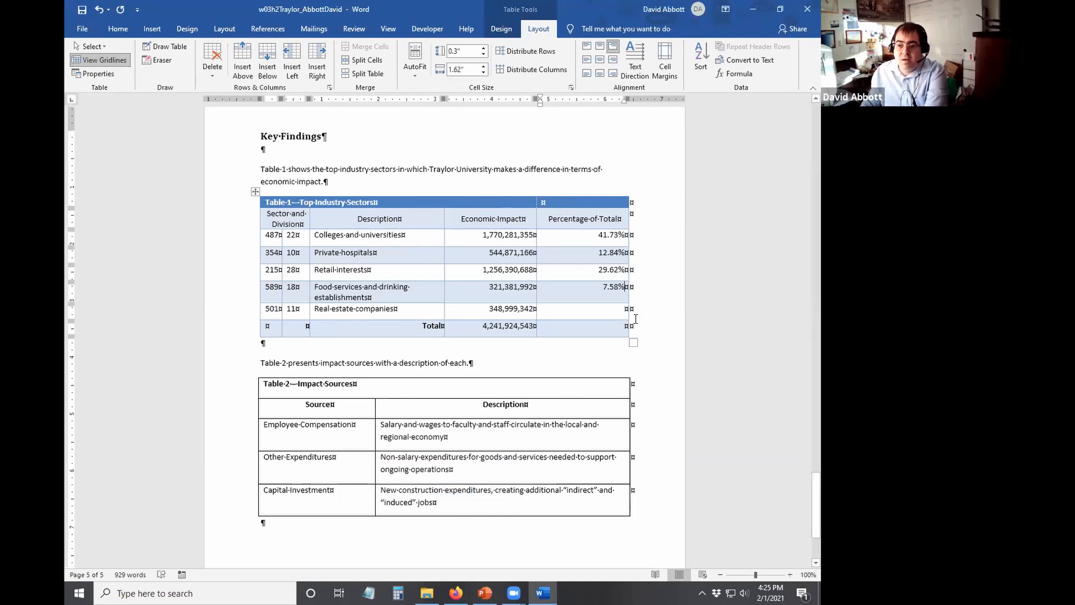
# Insert the formula =D7/D8*100 with number format 0.00% in the Real estate companies row's Percentage of Total cell.
pyautogui.click(625, 312)
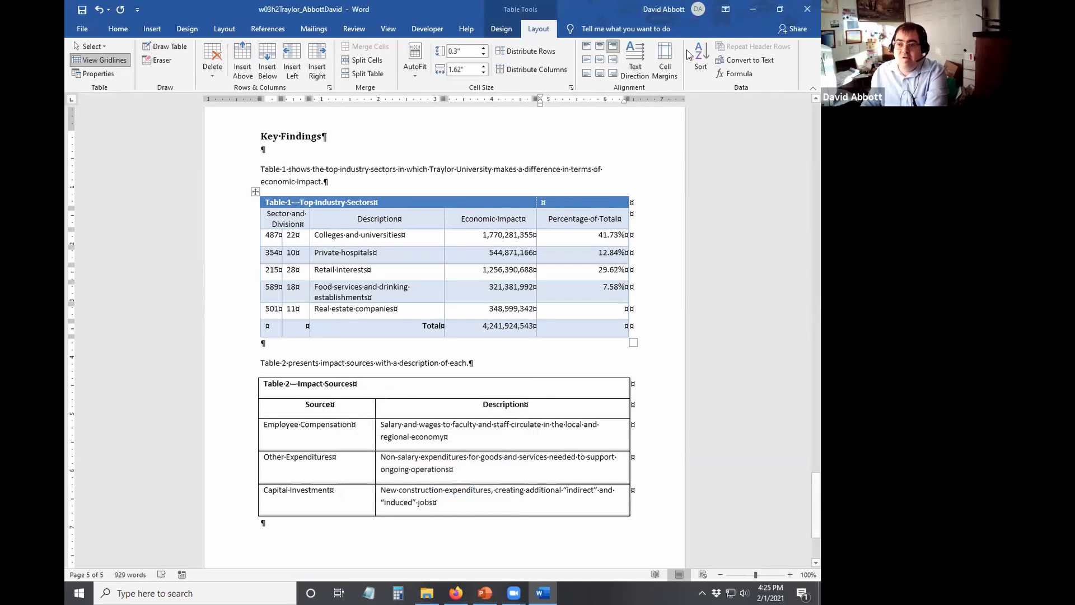
pyautogui.click(727, 77)
pyautogui.hotkey('shift', 'Left')
pyautogui.hotkey('shift', 'Left')
pyautogui.hotkey('shift', 'Left')
pyautogui.hotkey('shift', 'Left')
pyautogui.hotkey('shift', 'Left')
pyautogui.hotkey('shift', 'Left')
pyautogui.hotkey('shift', 'Left')
pyautogui.hotkey('shift', 'Left')
pyautogui.hotkey('shift', 'Left')
pyautogui.hotkey('shift', 'Left')
pyautogui.hotkey('shift', 'Left')
pyautogui.press('BackSpace')
pyautogui.press('BackSpace')
pyautogui.press('BackSpace')
pyautogui.press('BackSpace')
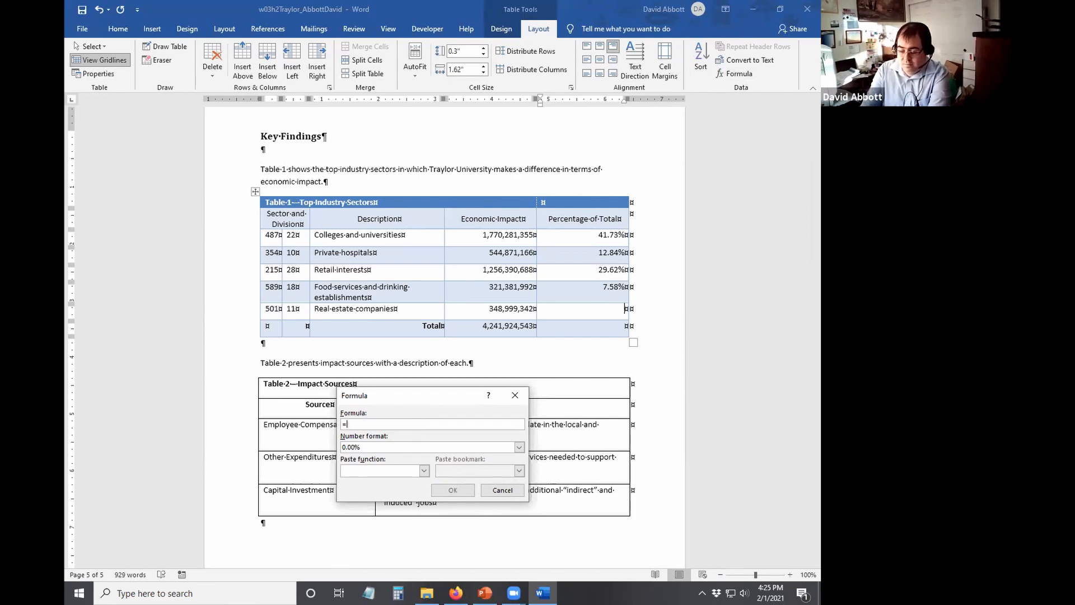
pyautogui.write('D7')
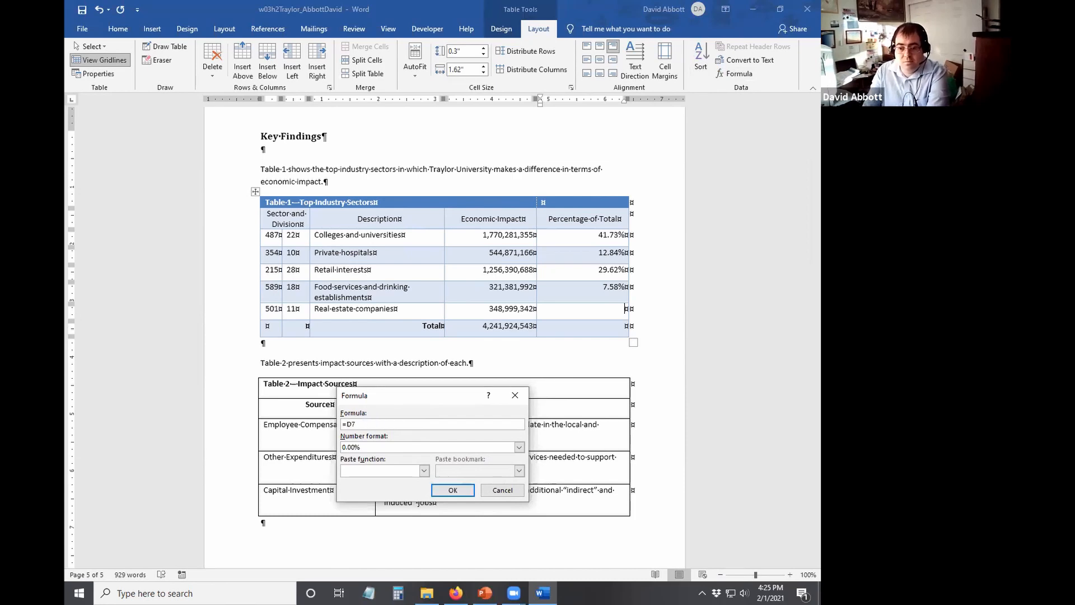
pyautogui.write('/D8*100')
pyautogui.press('Return')
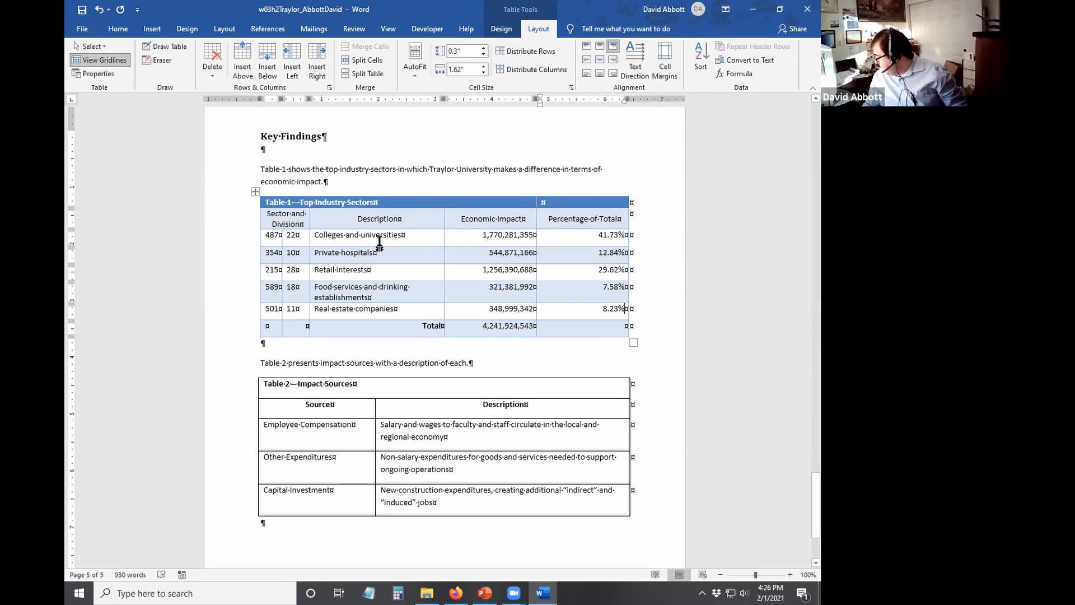
# Replace the Real estate companies row's Economic Impact value with 338,999,342.
pyautogui.moveTo(533, 315); pyautogui.dragTo(490, 315)
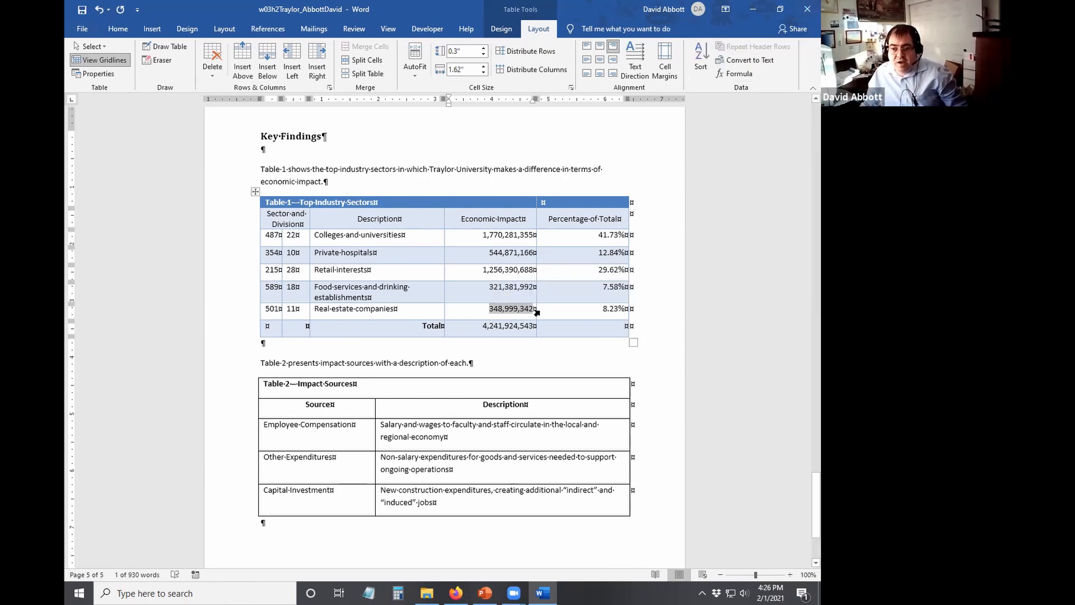
pyautogui.moveTo(537, 312); pyautogui.dragTo(488, 312)
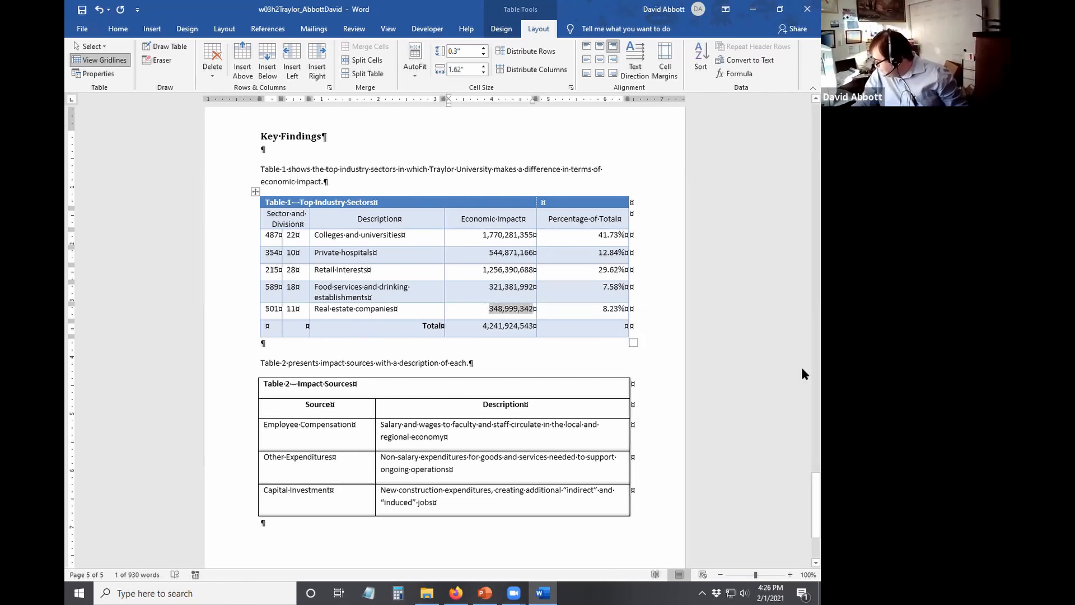
pyautogui.write('338')
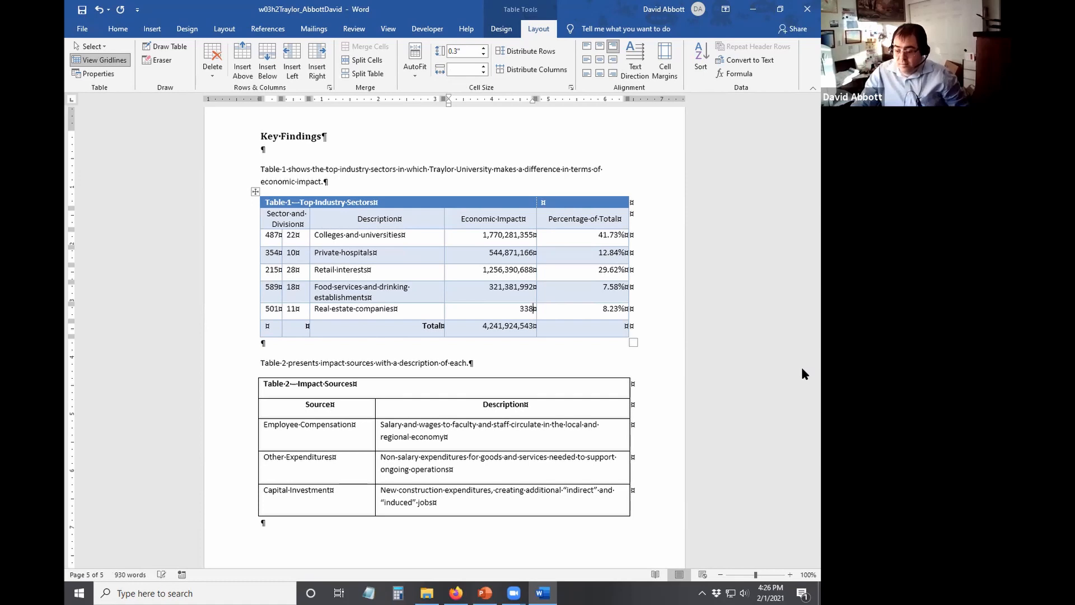
pyautogui.write(',99')
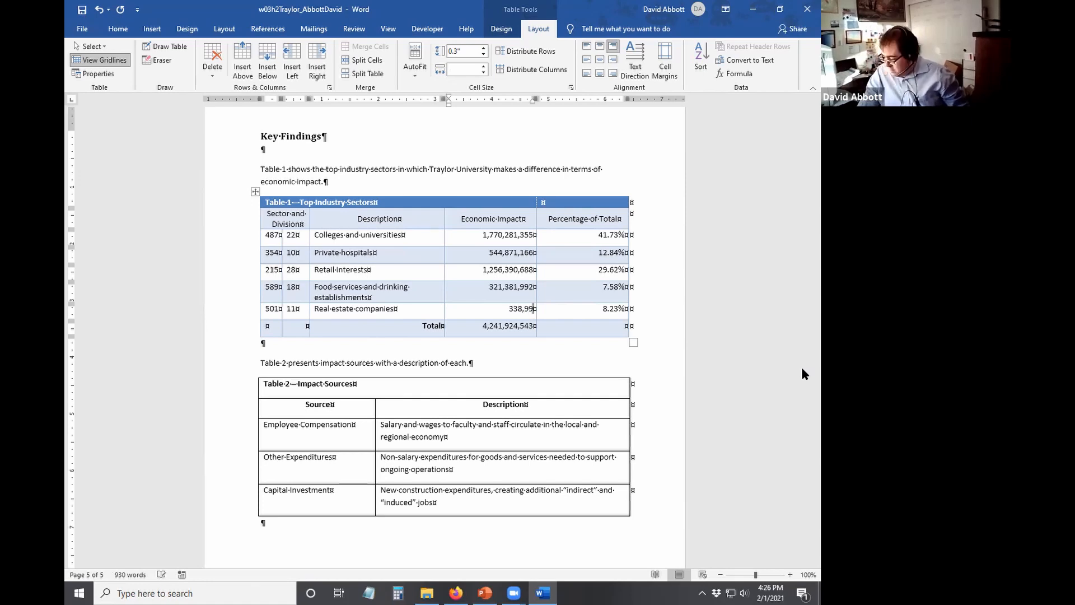
pyautogui.write('9,')
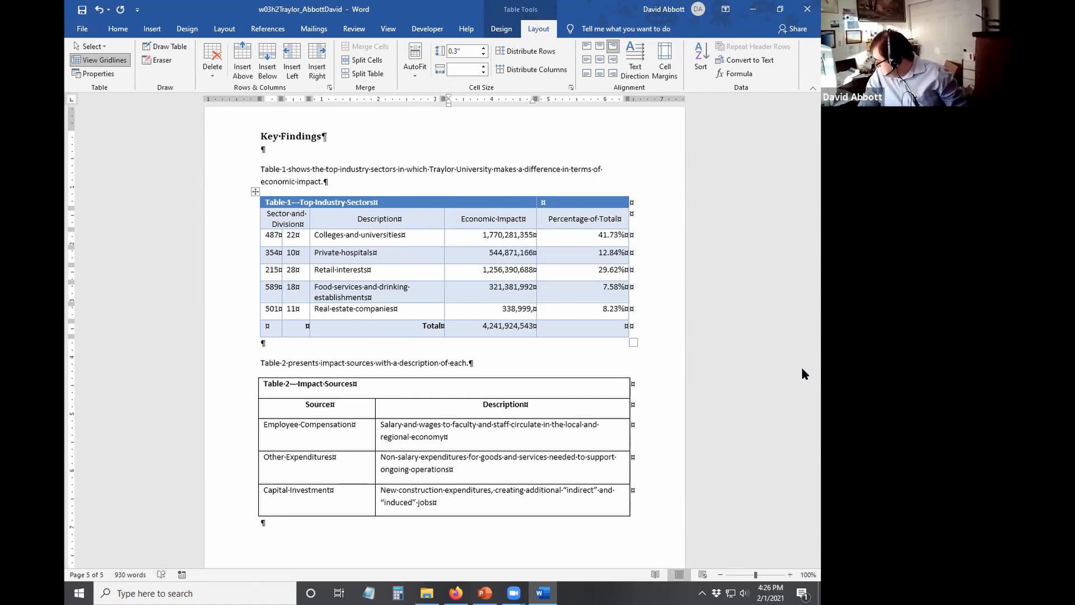
pyautogui.write('342')
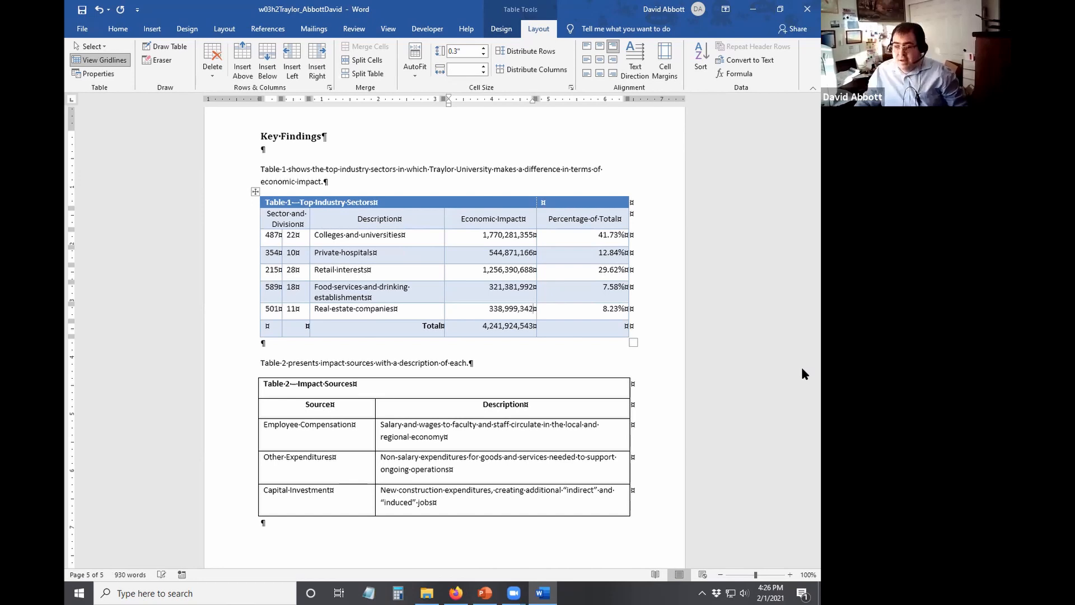
# Update the formula field in the Total row's Economic Impact cell of Table 1 to recalculate the sum.
pyautogui.click(521, 337)
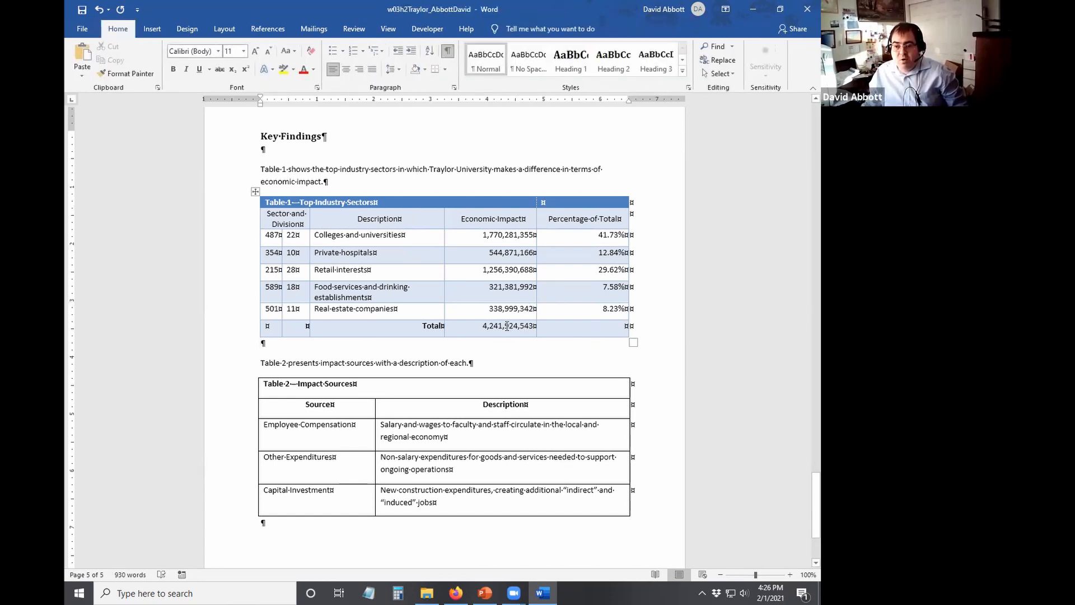
pyautogui.rightClick(506, 326)
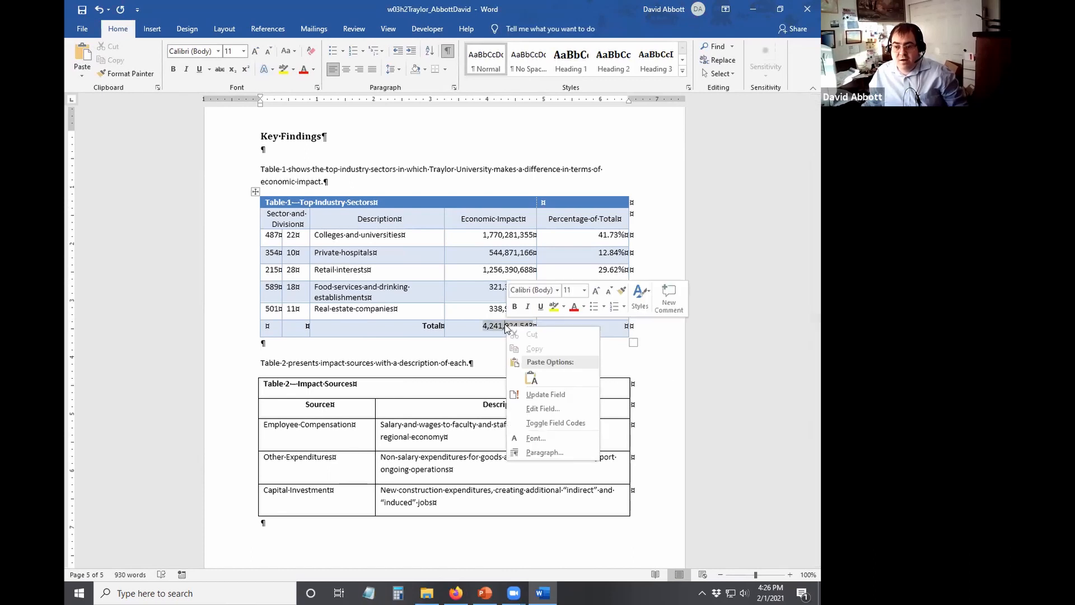
pyautogui.rightClick(485, 330)
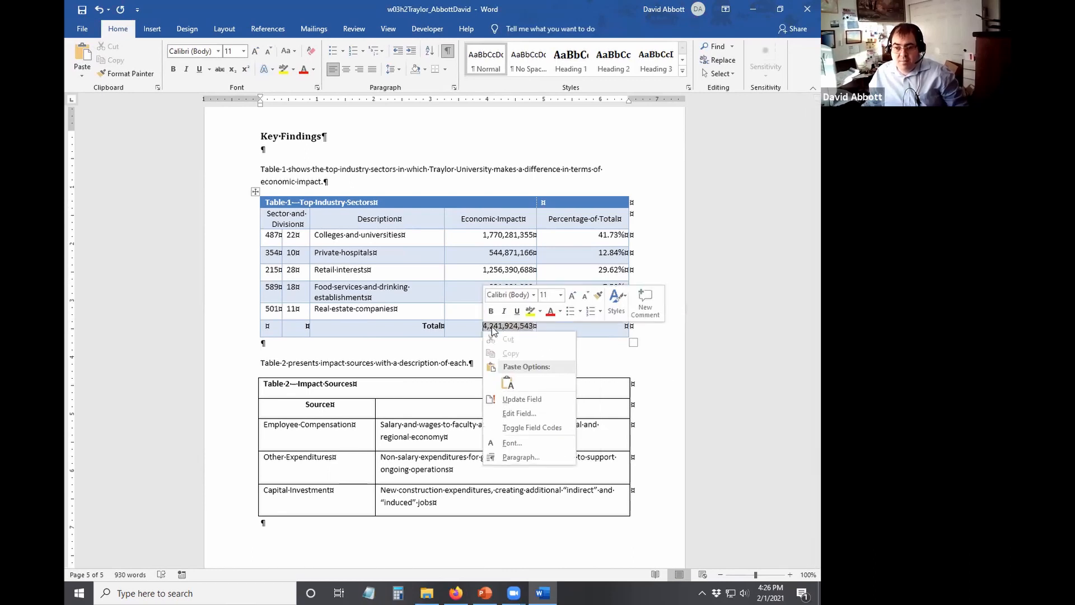
pyautogui.click(507, 401)
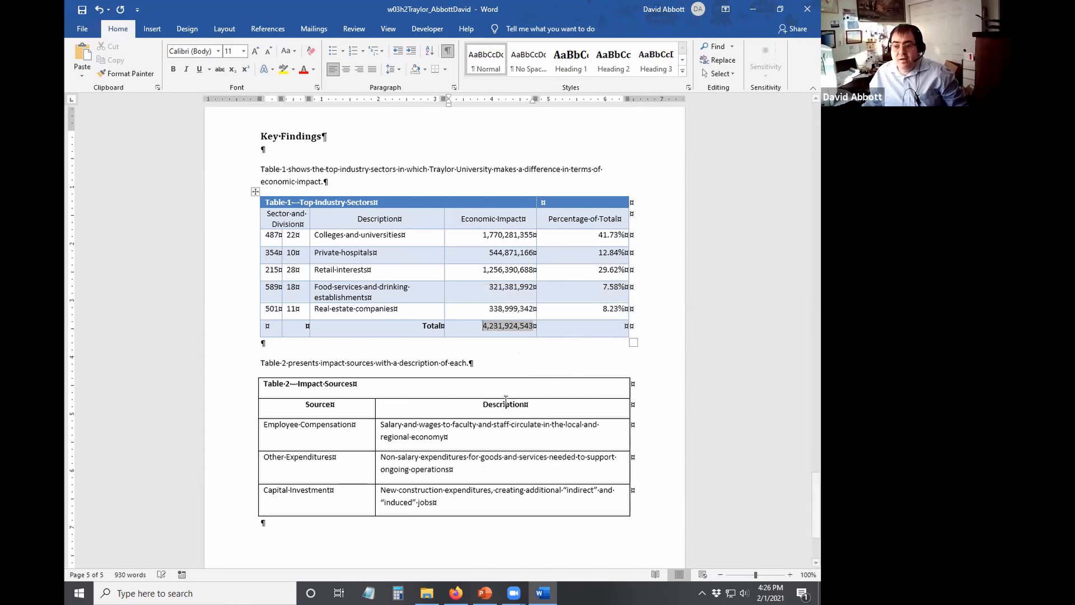
pyautogui.rightClick(506, 326)
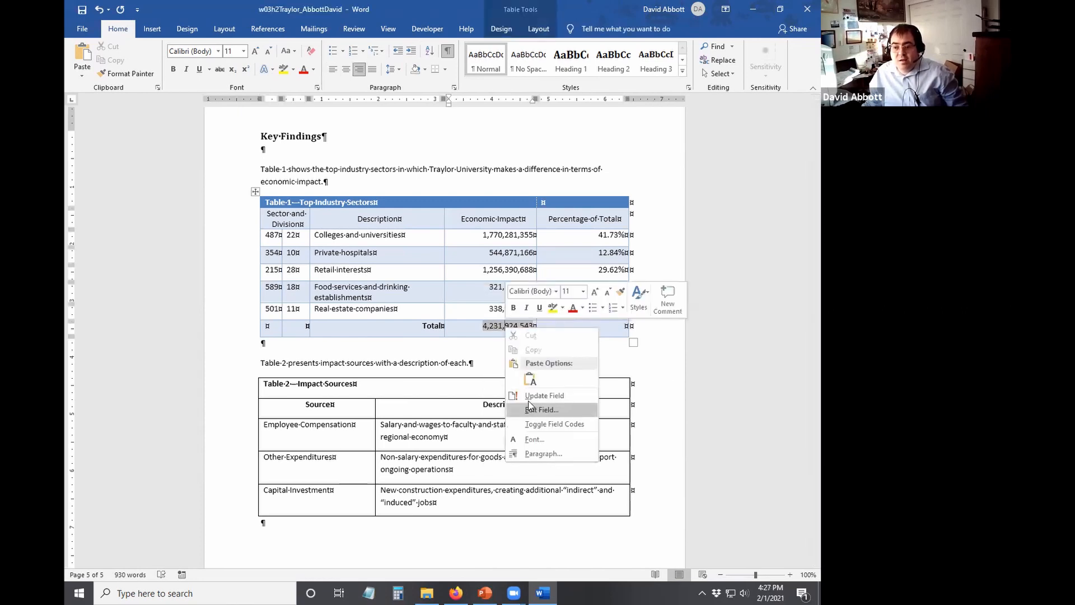
pyautogui.click(529, 396)
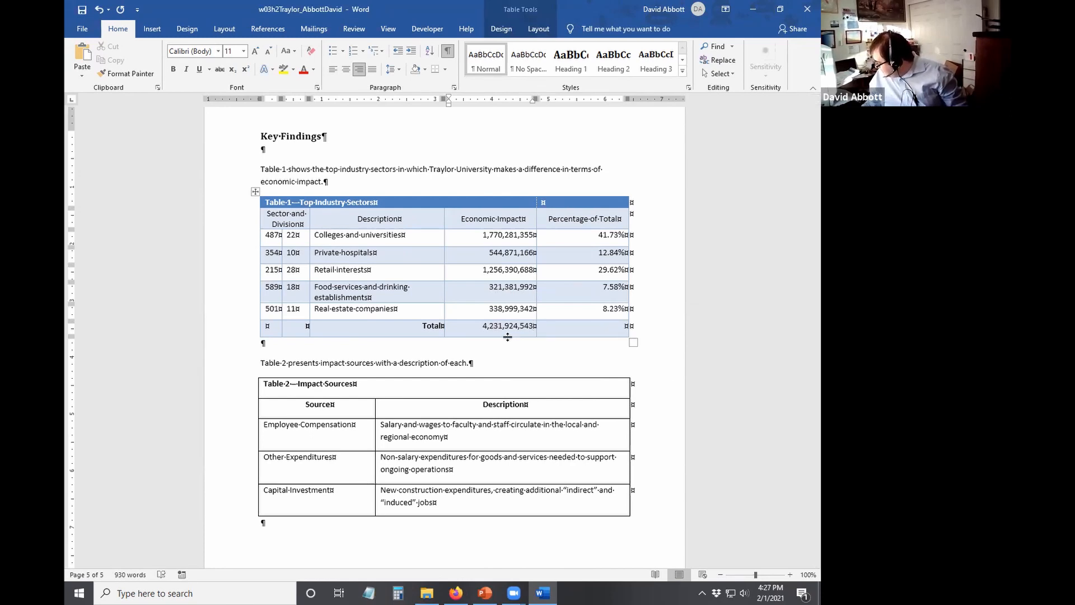
# Update the Percentage of Total formula fields in all five sector rows of Table 1 and save the document.
pyautogui.rightClick(606, 309)
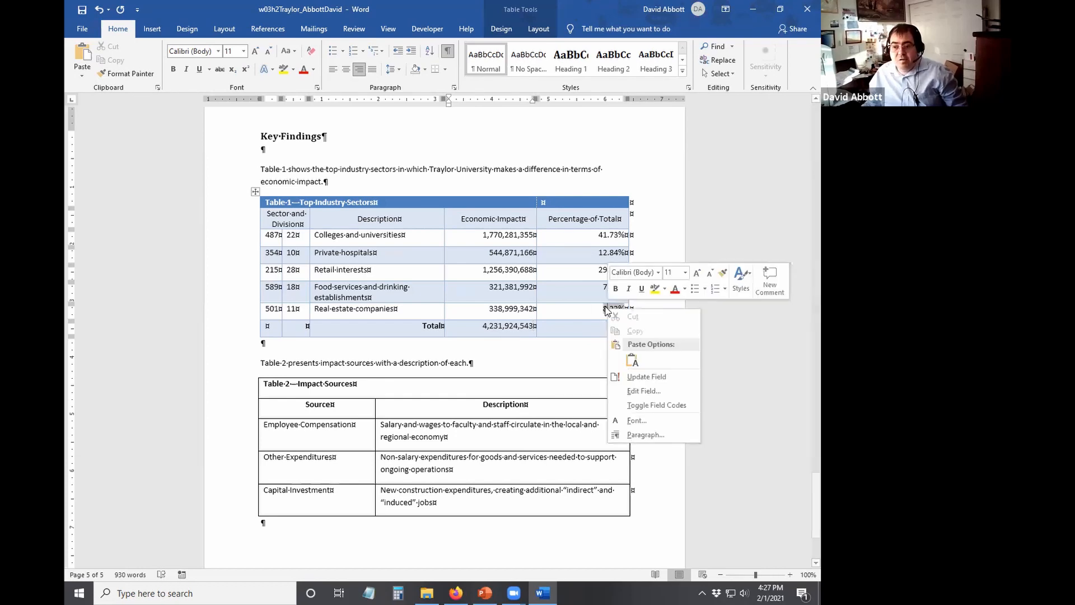
pyautogui.click(630, 377)
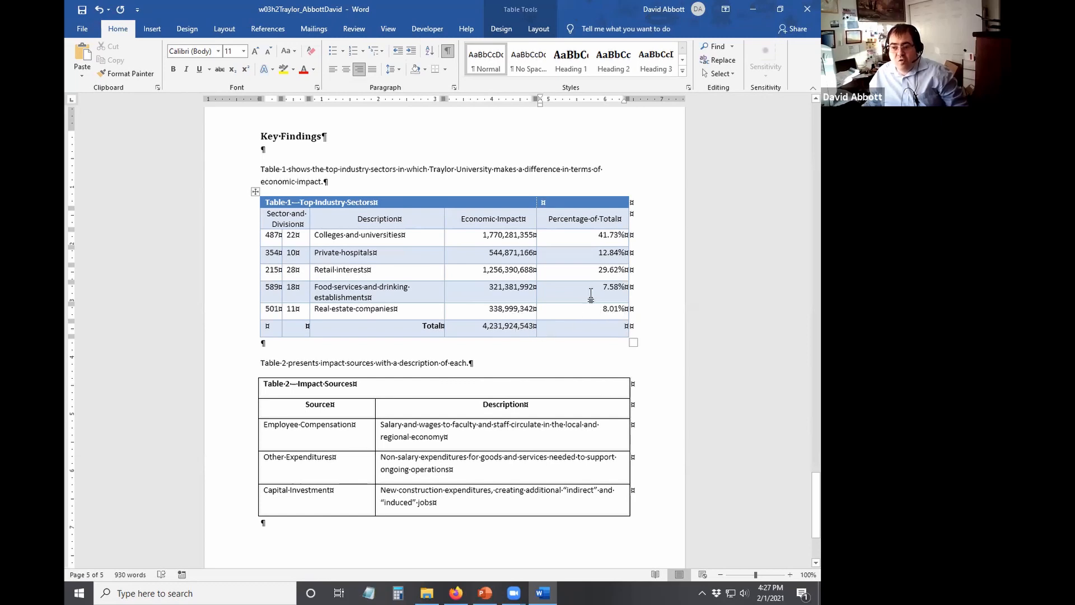
pyautogui.rightClick(609, 235)
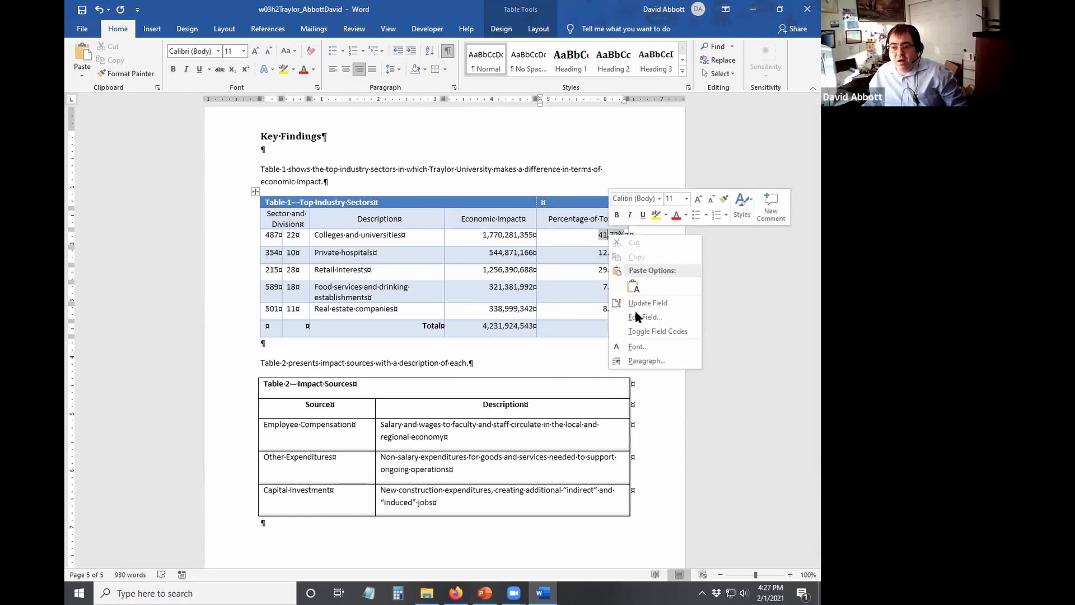
pyautogui.click(642, 307)
pyautogui.rightClick(609, 253)
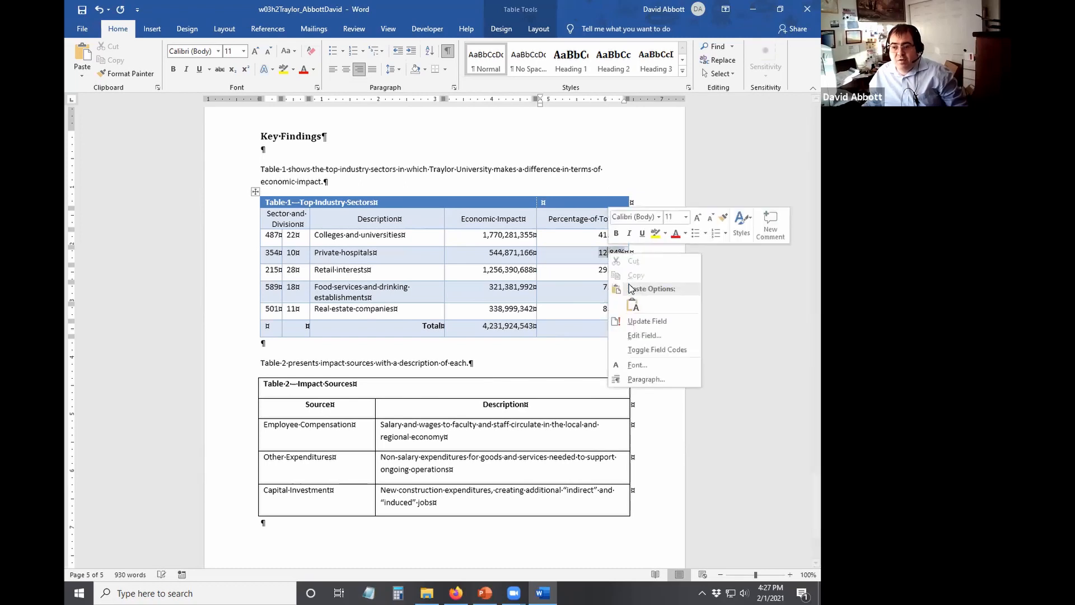
pyautogui.click(631, 324)
pyautogui.rightClick(611, 270)
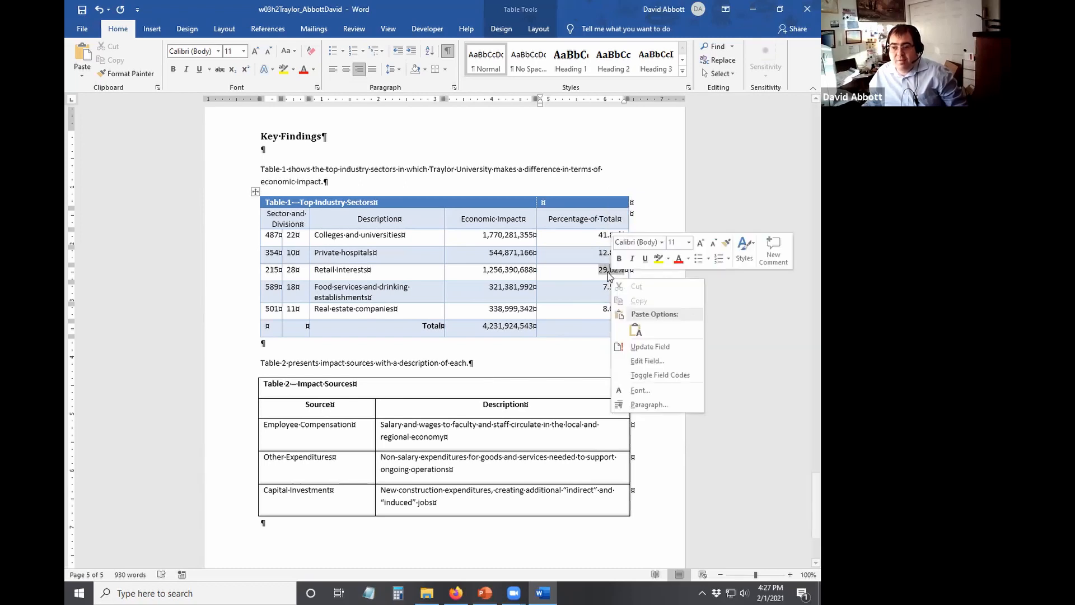
pyautogui.click(644, 347)
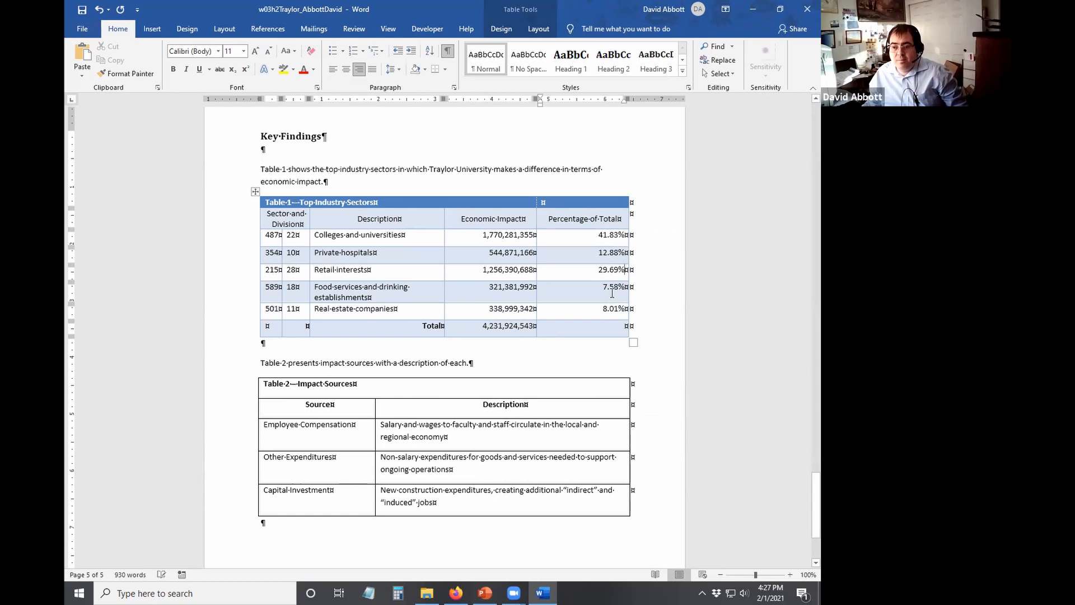
pyautogui.rightClick(617, 293)
pyautogui.click(633, 366)
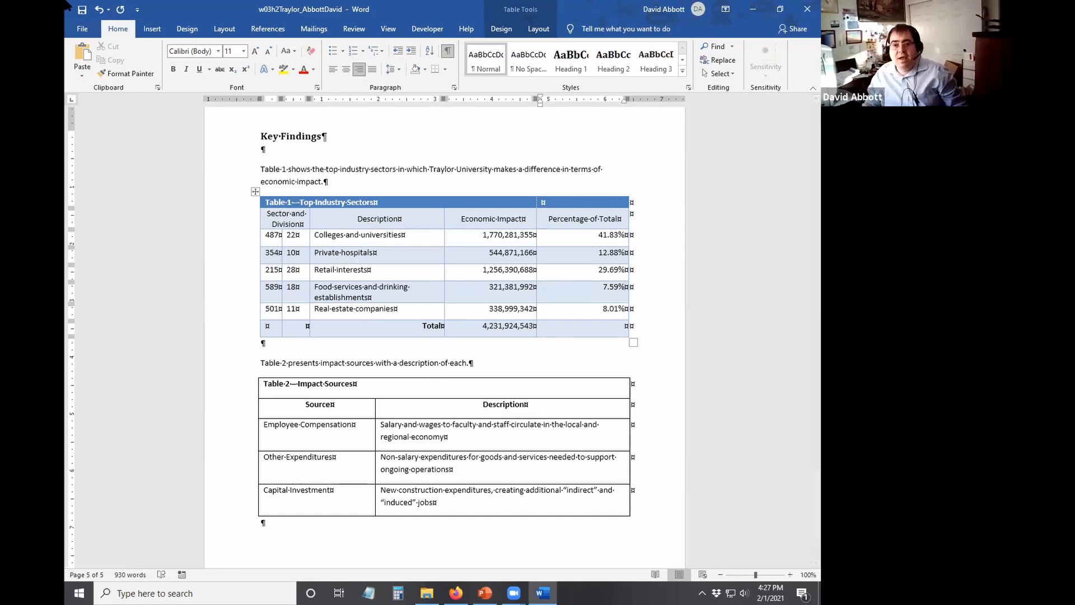
pyautogui.click(81, 11)
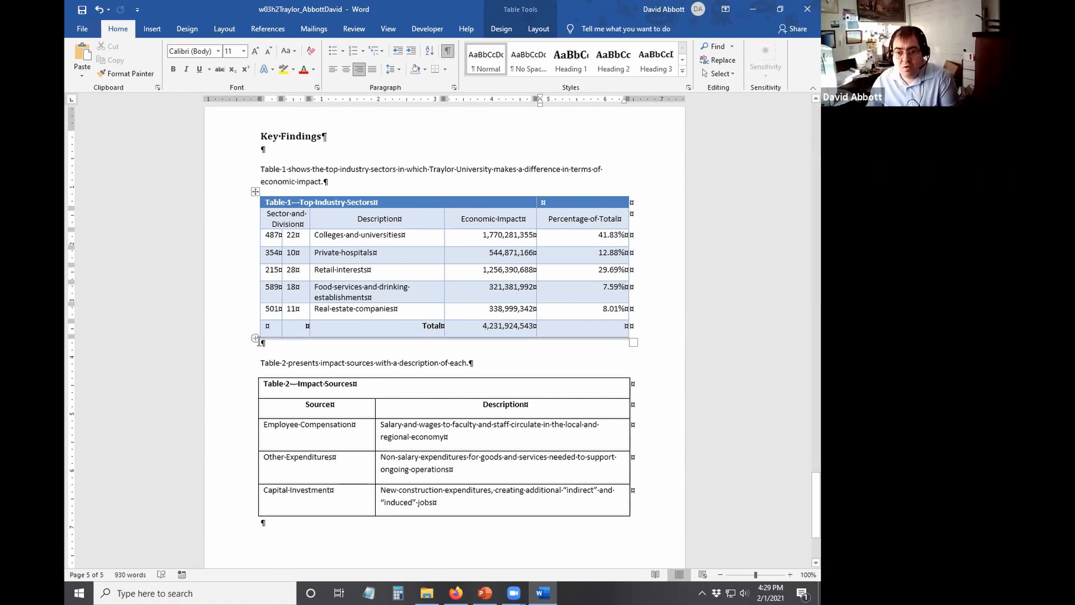
# Sort the five sector rows of Table 1, excluding the header and Total rows, by Column 4 as numbers in descending order.
pyautogui.click(247, 240)
pyautogui.doubleClick(246, 241)
pyautogui.click(246, 241)
pyautogui.moveTo(247, 244); pyautogui.dragTo(252, 312)
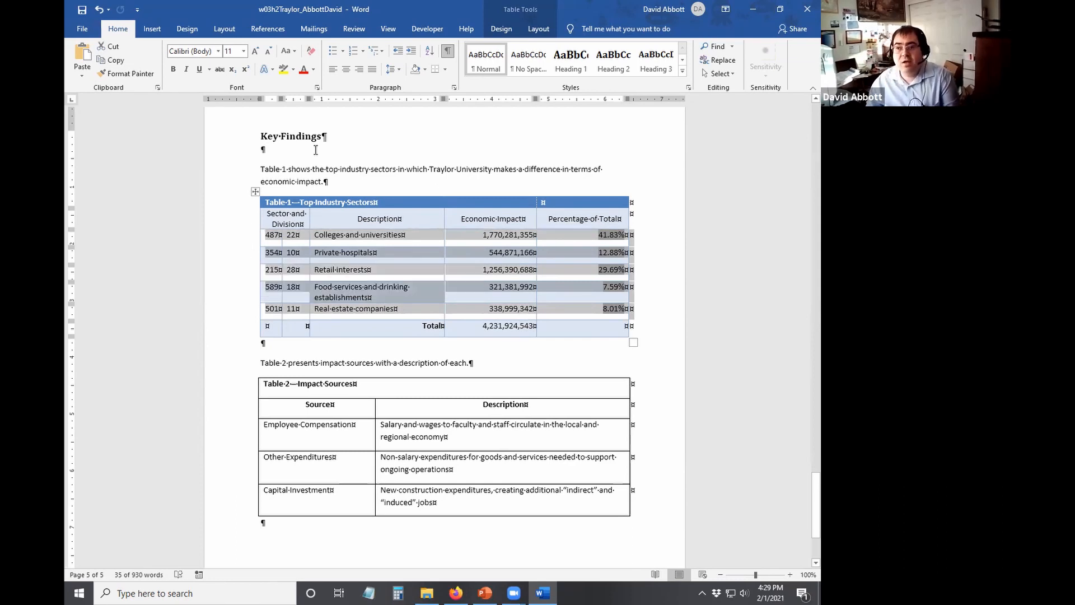
pyautogui.click(537, 30)
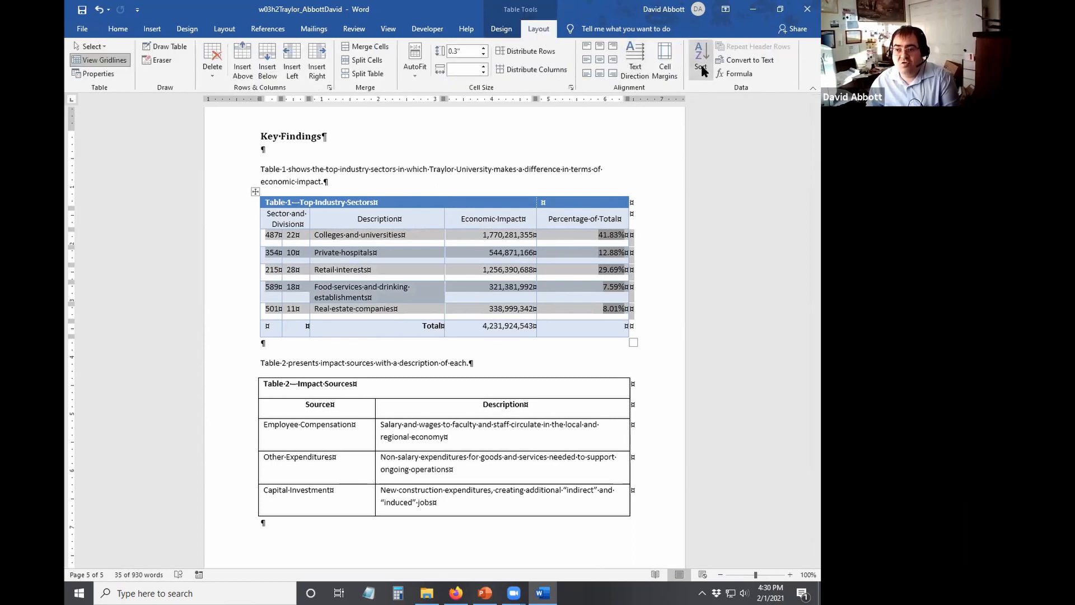
pyautogui.click(701, 67)
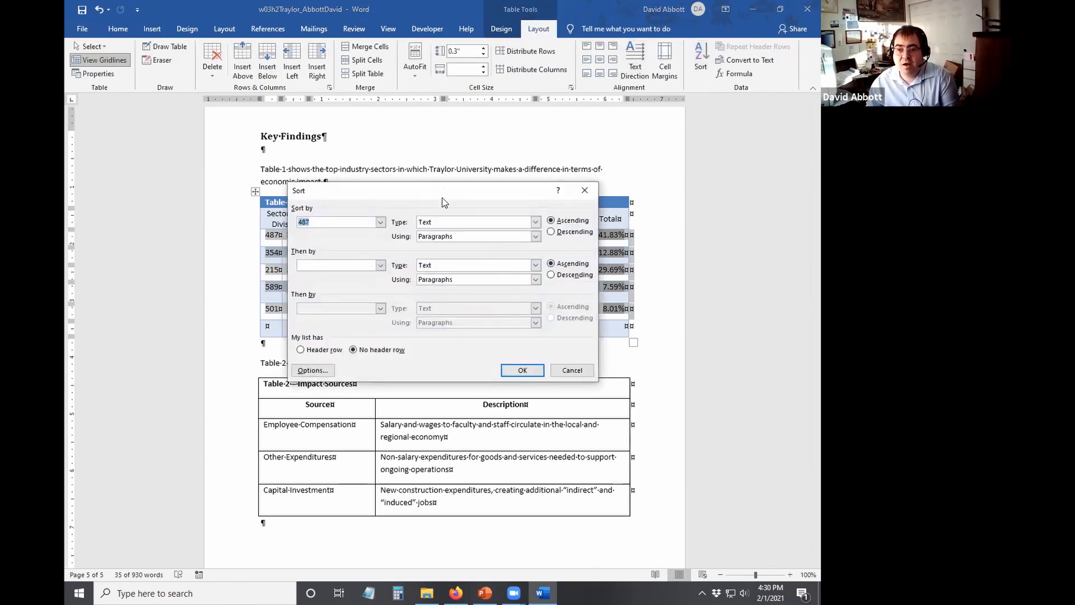
pyautogui.moveTo(442, 201); pyautogui.dragTo(455, 372)
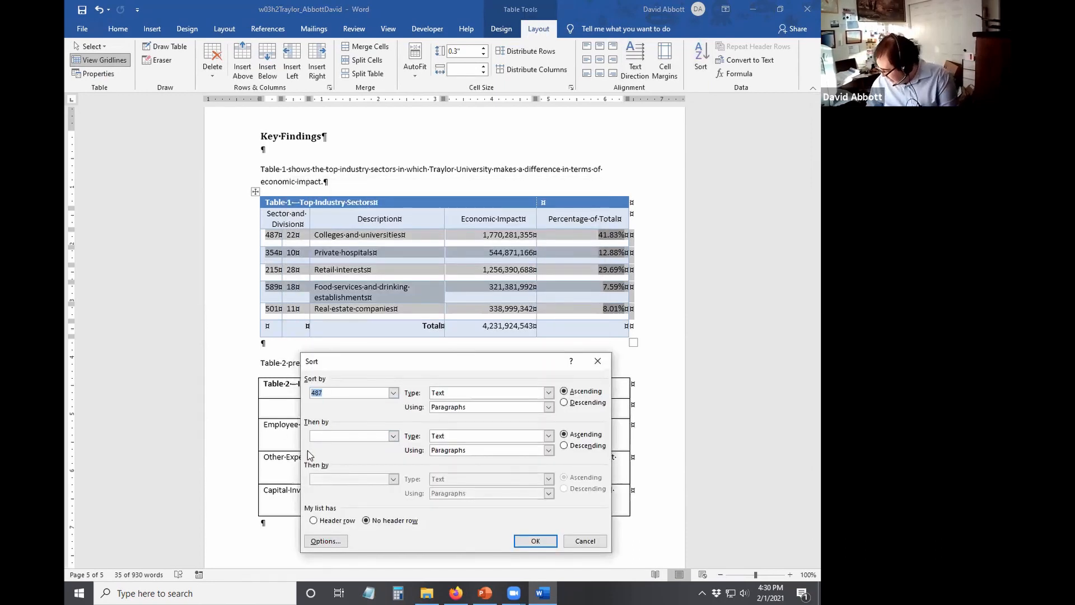
pyautogui.click(393, 392)
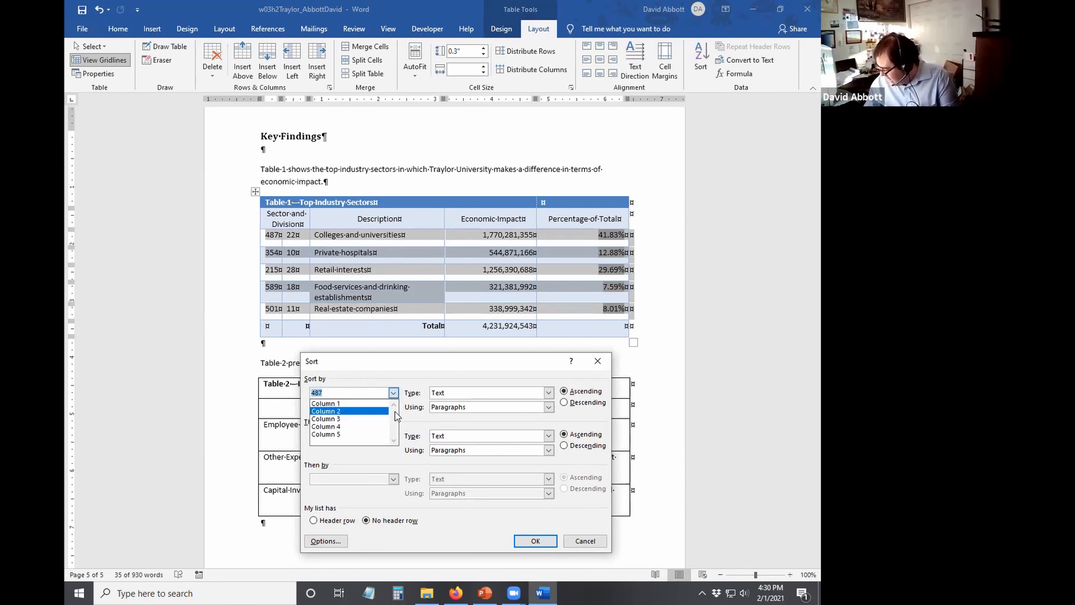
pyautogui.click(369, 426)
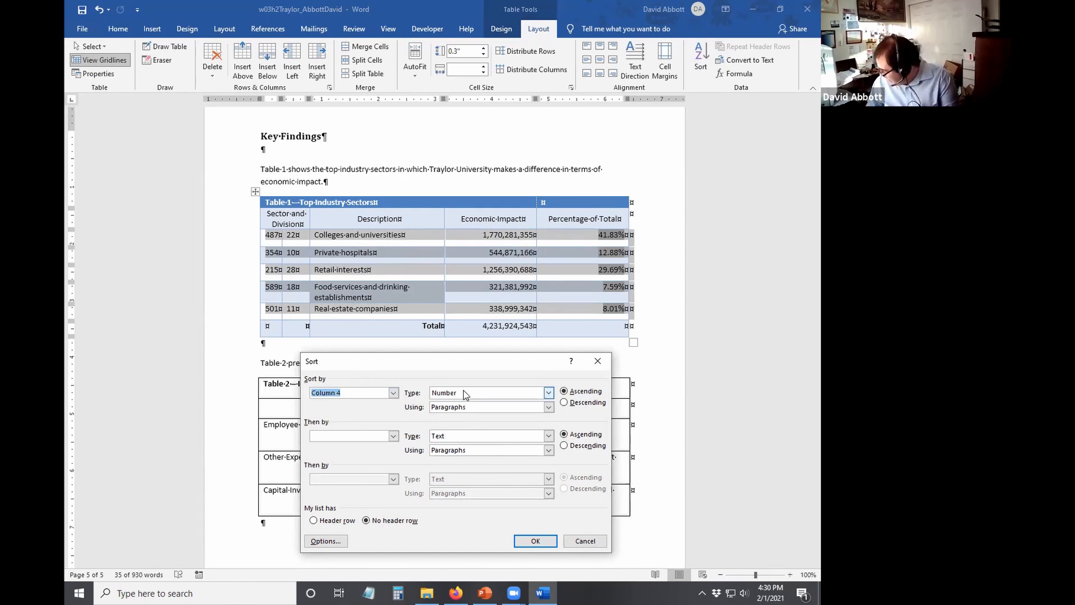
pyautogui.click(565, 402)
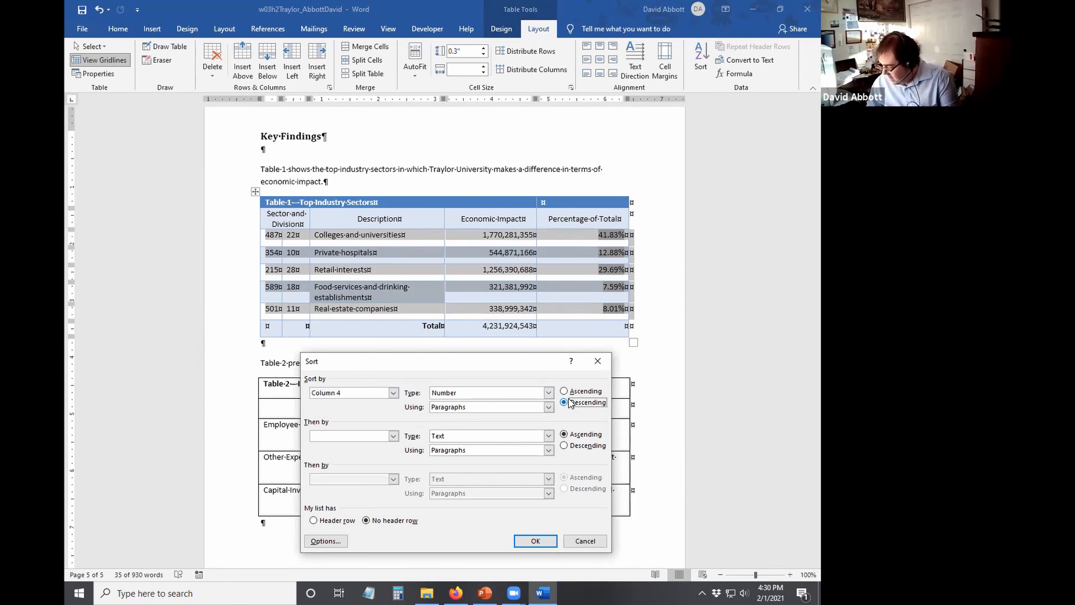
# Sort the selected sector rows of Table 1 by Column 4 as numbers in descending order.
pyautogui.click(527, 541)
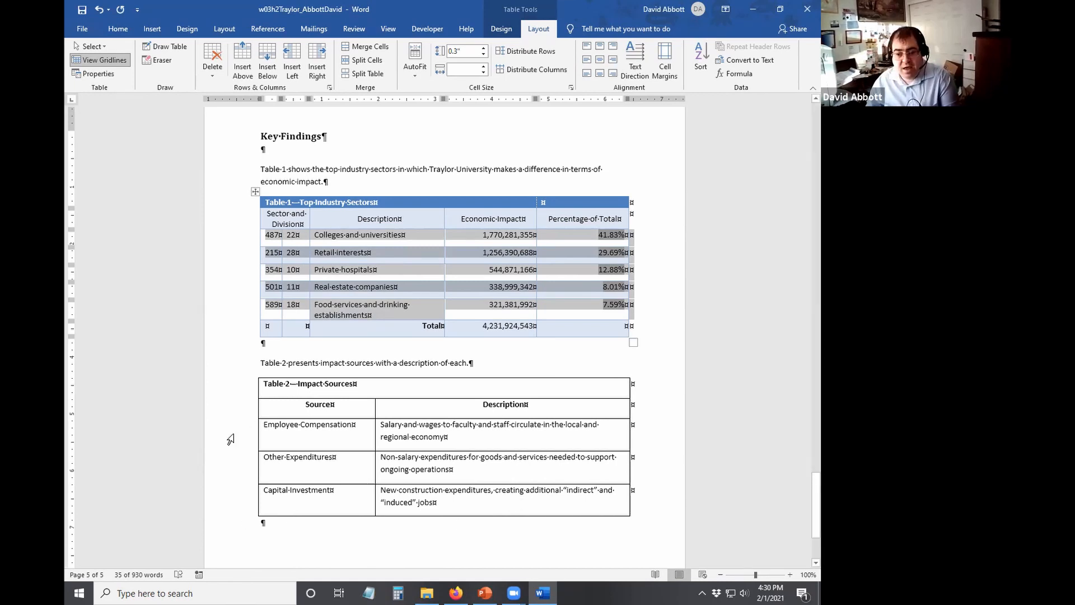
# Sort the three source rows of Table 2 by Column 1 as text in ascending order, without a header row.
pyautogui.moveTo(251, 433); pyautogui.dragTo(256, 490)
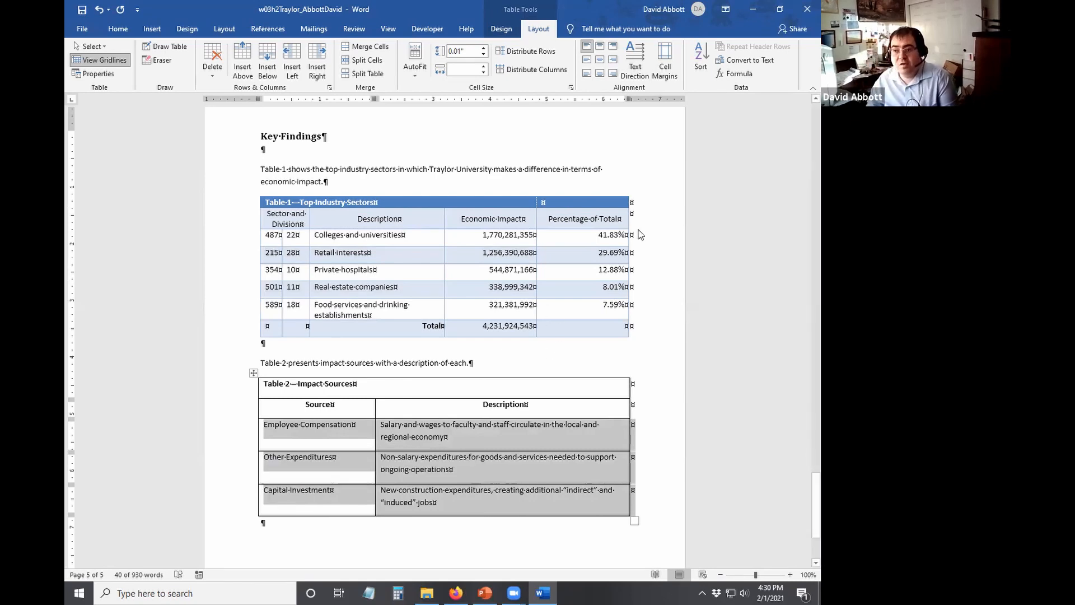
pyautogui.click(700, 59)
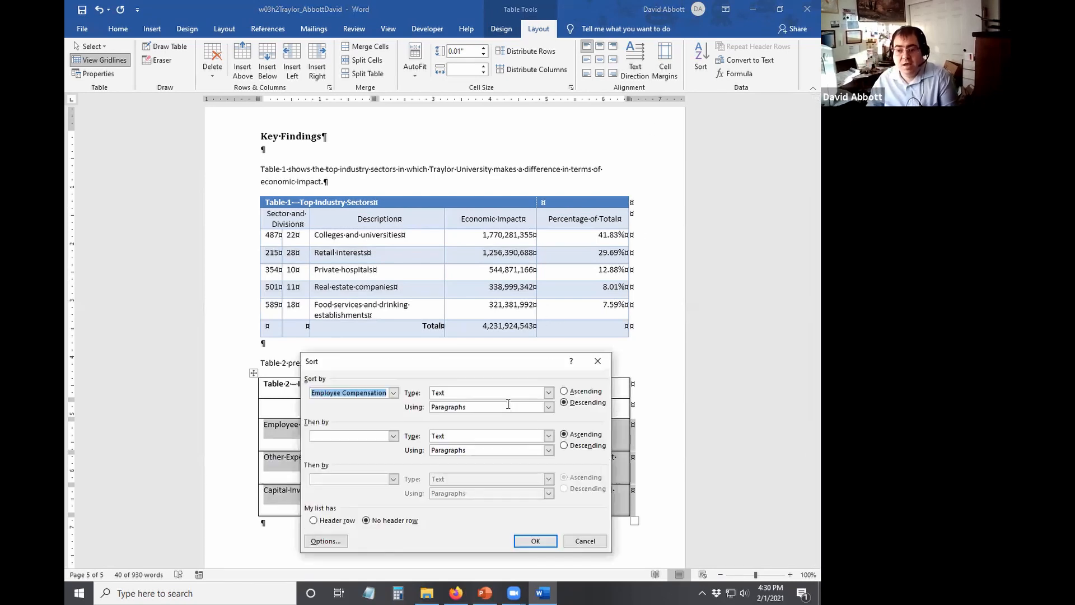
pyautogui.click(397, 392)
pyautogui.click(342, 406)
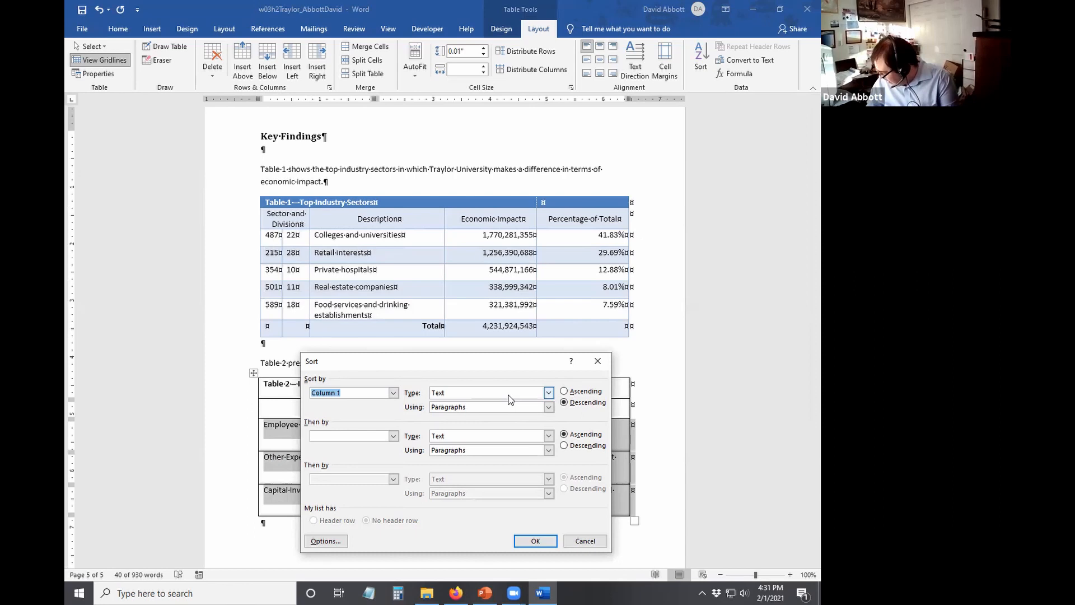
pyautogui.click(565, 391)
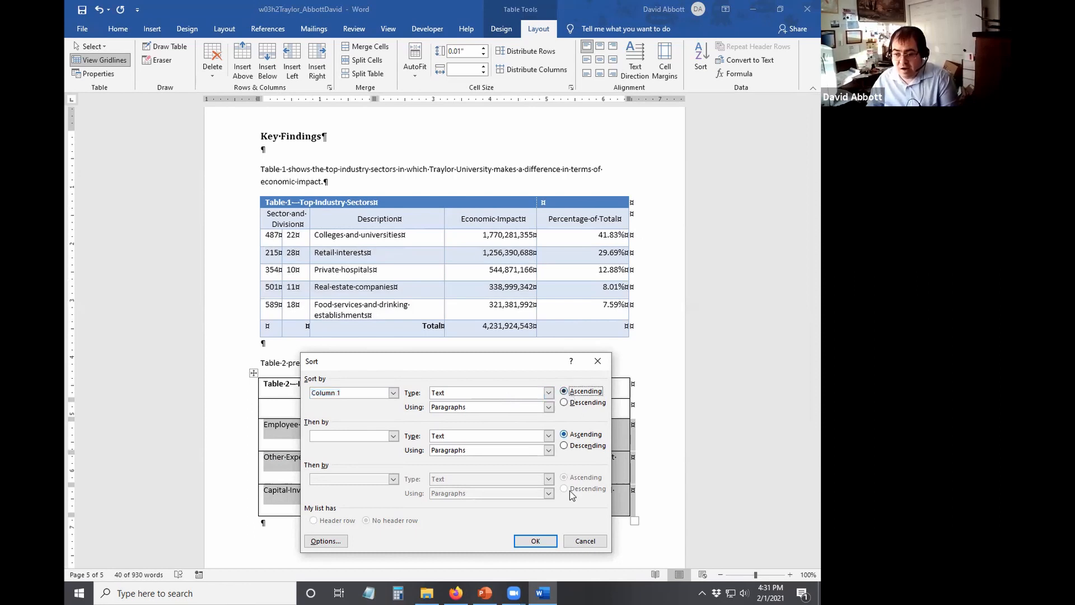
pyautogui.click(536, 540)
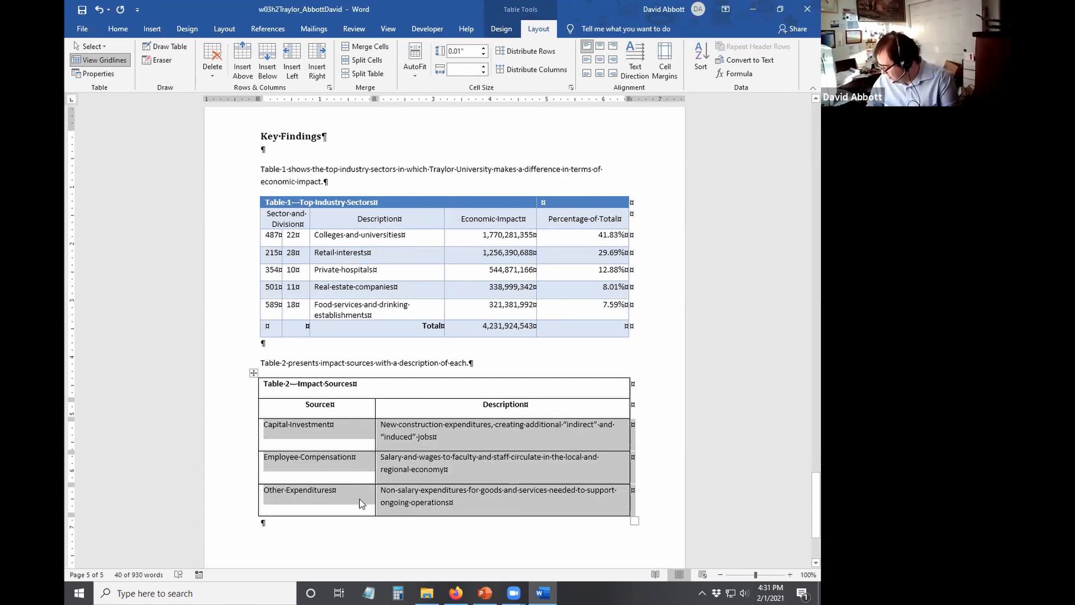
pyautogui.click(481, 458)
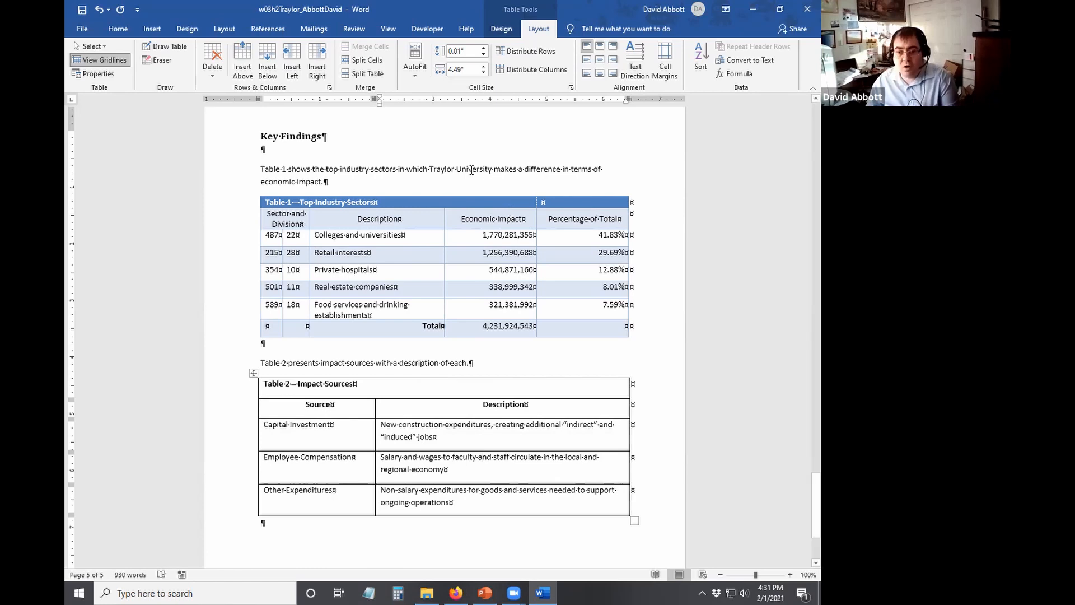
# Add a blank paragraph above the sentence introducing Table 1 and insert the text from the file w03h2KeyFindings there.
pyautogui.click(261, 171)
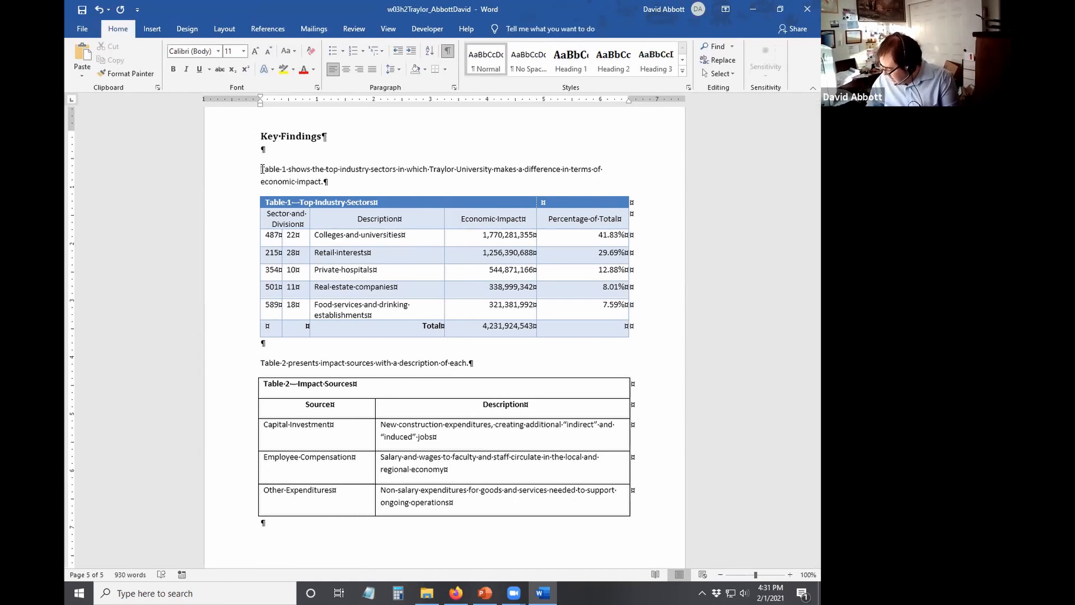
pyautogui.press('Return')
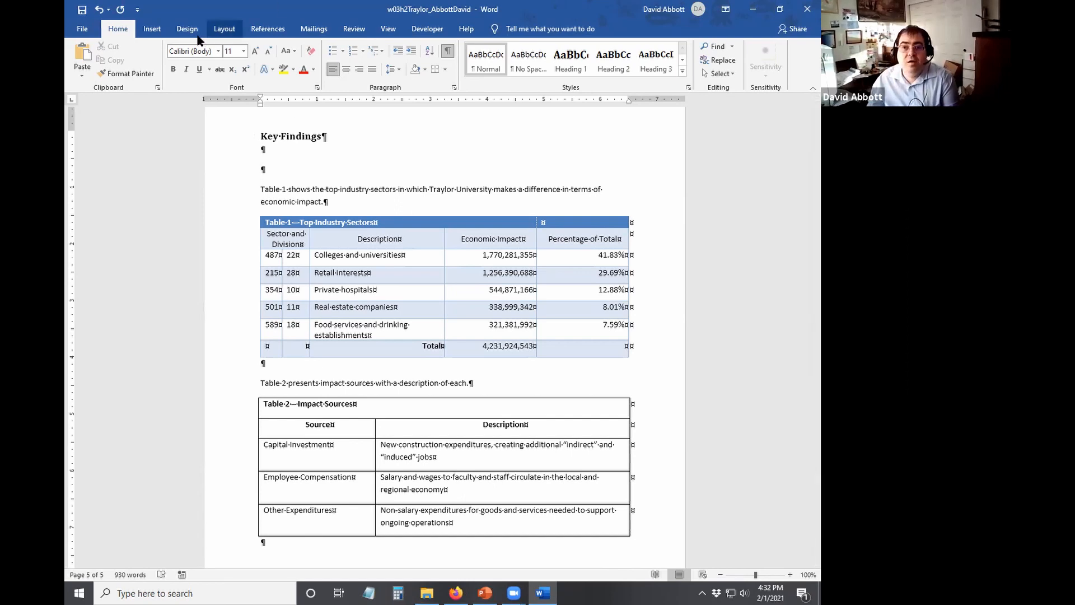
pyautogui.click(156, 32)
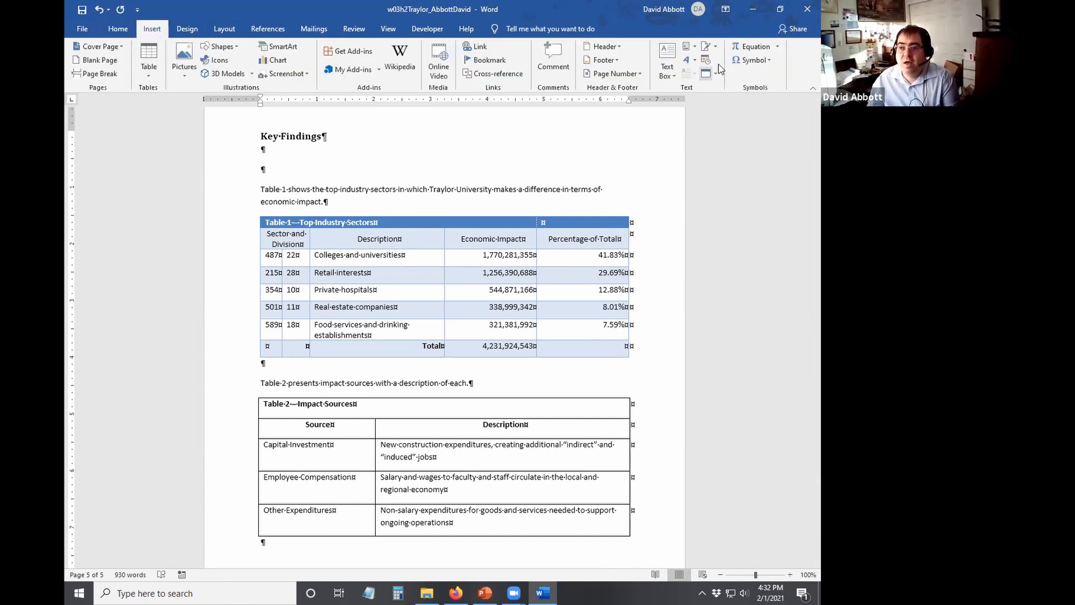
pyautogui.click(716, 75)
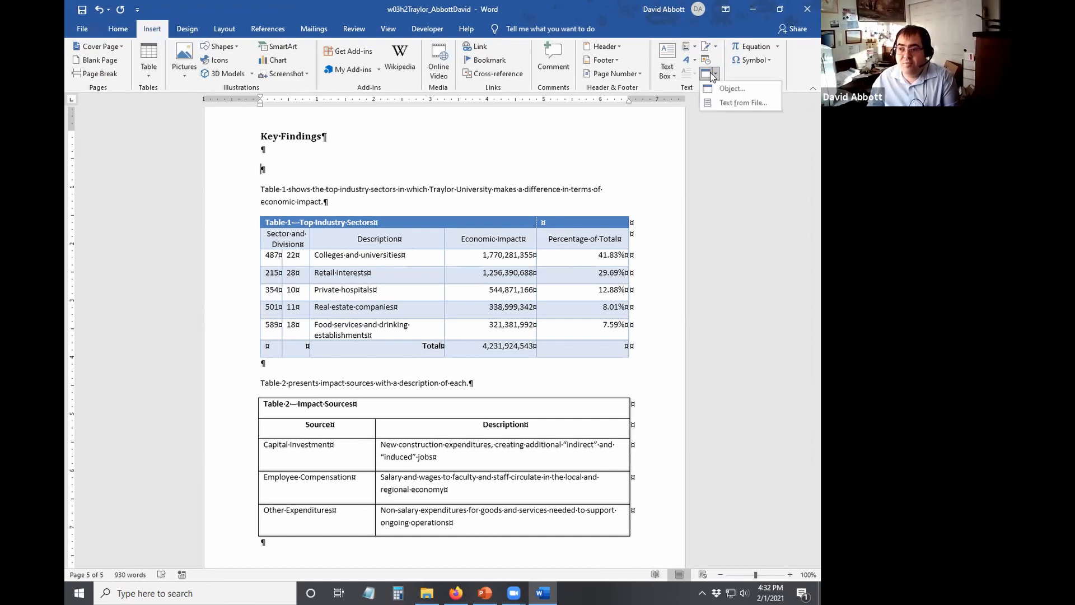
pyautogui.click(716, 103)
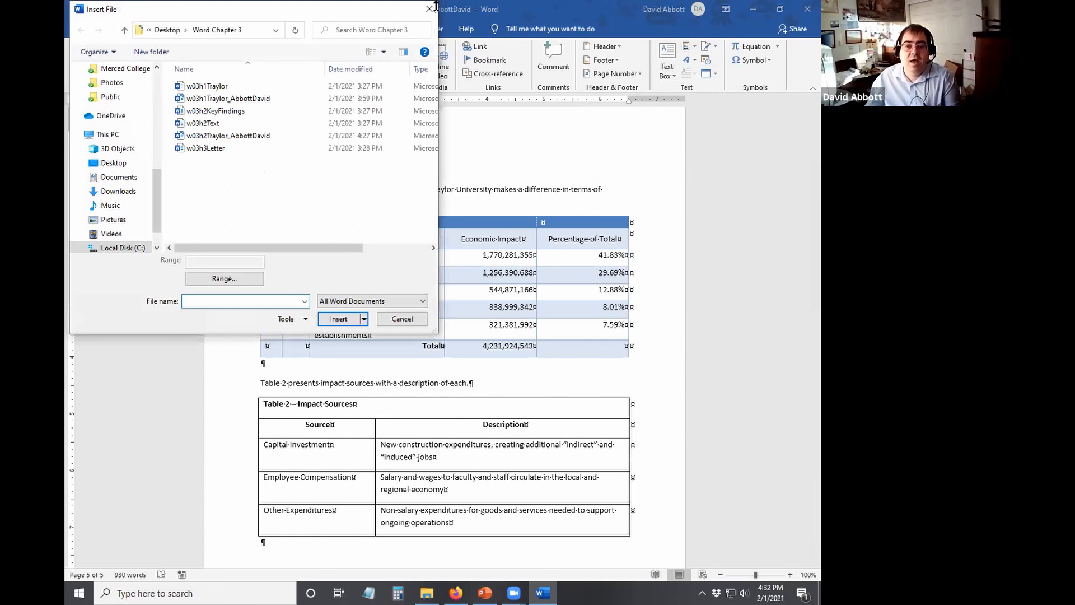
pyautogui.click(209, 111)
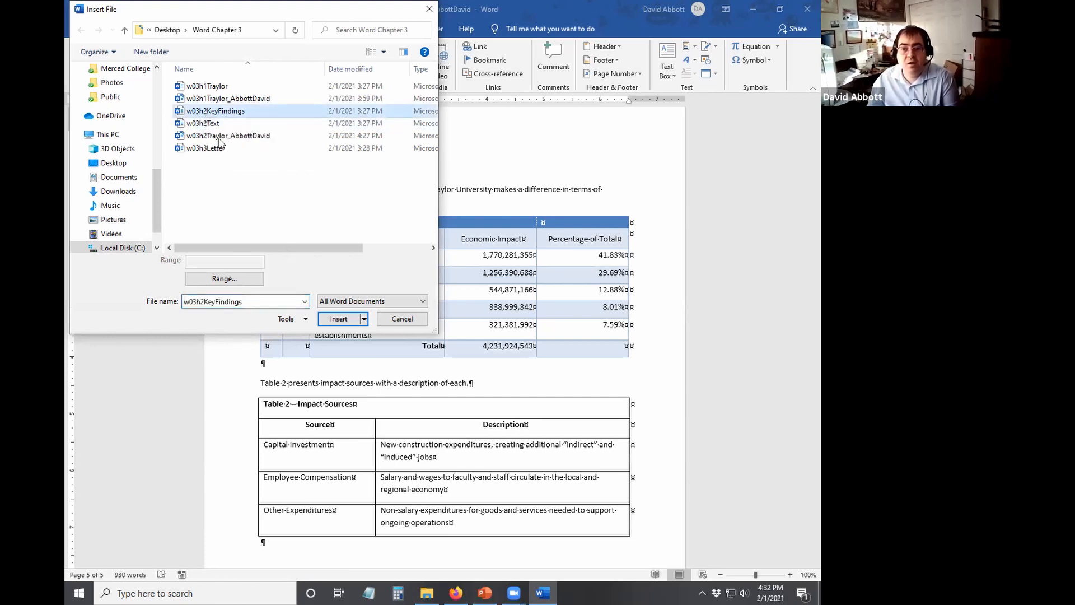
pyautogui.click(338, 319)
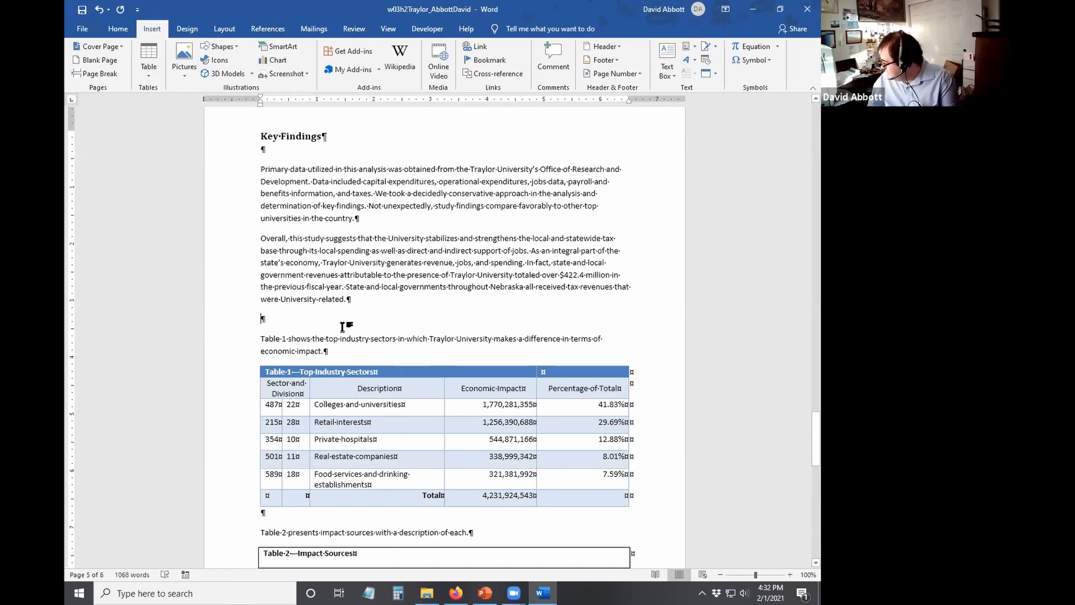
# Set the title row and the Source and Description heading row of Table 2 as repeating header rows.
pyautogui.scroll(-10, 401, 380)
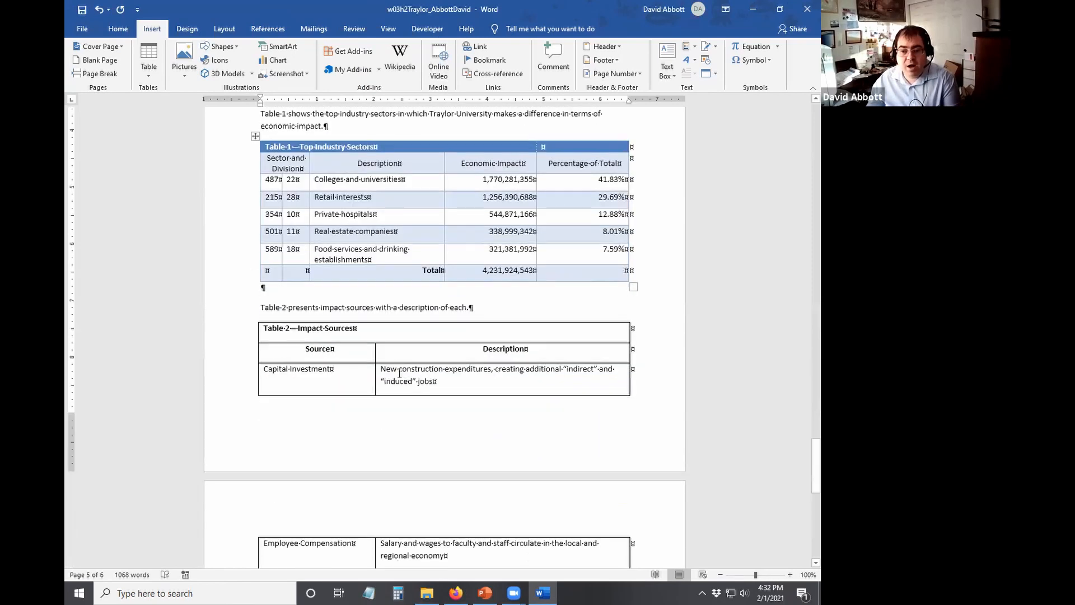
pyautogui.scroll(-1, 401, 380)
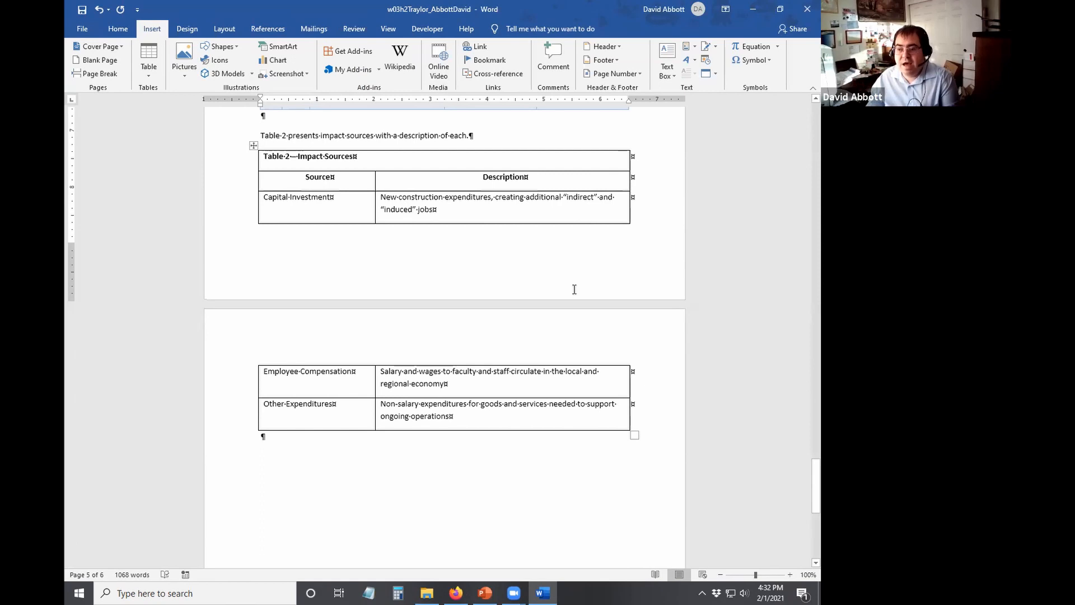
pyautogui.scroll(2, 537, 234)
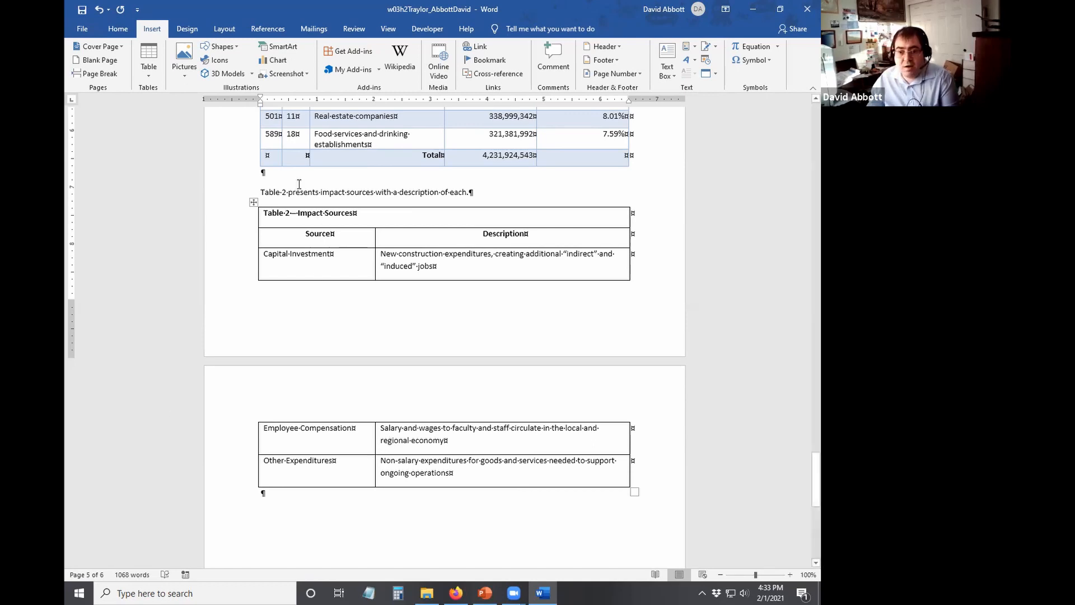
pyautogui.click(252, 225)
pyautogui.moveTo(252, 226); pyautogui.dragTo(252, 240)
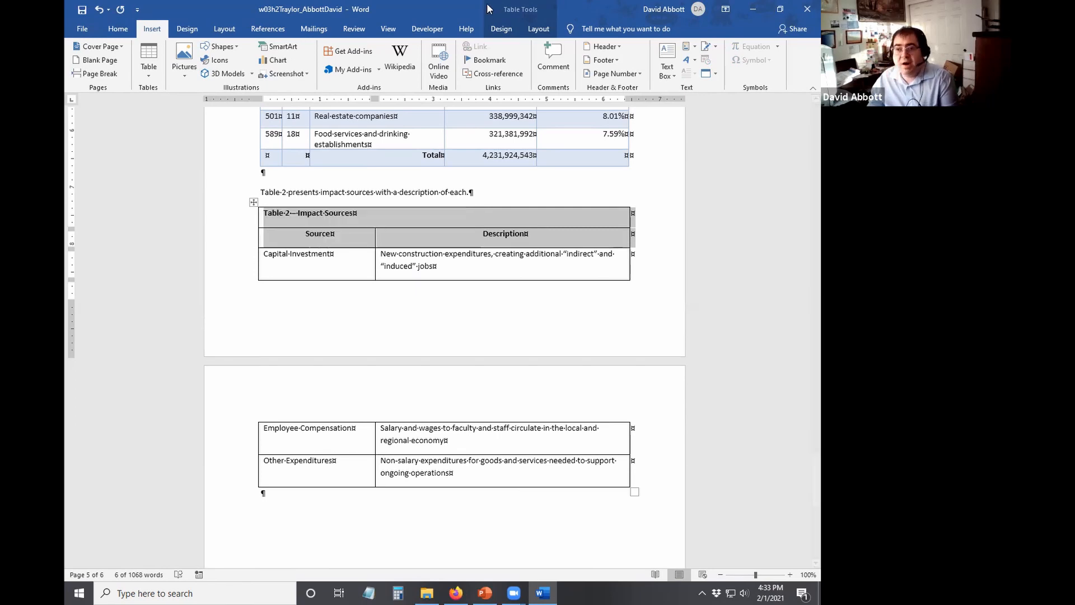
pyautogui.click(534, 30)
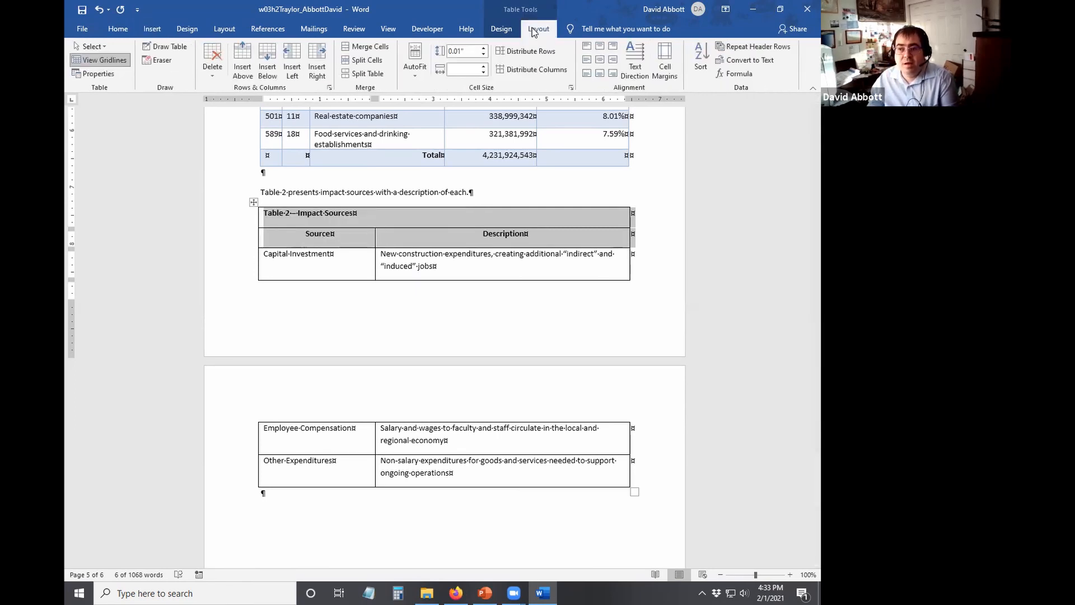
pyautogui.click(753, 47)
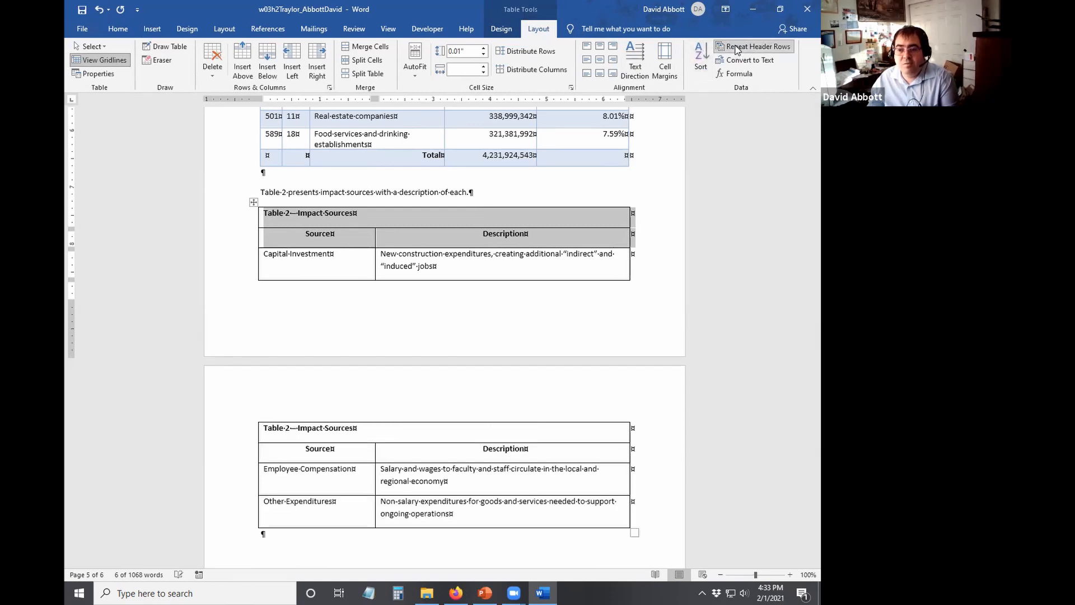
pyautogui.click(354, 432)
pyautogui.scroll(-3, 349, 431)
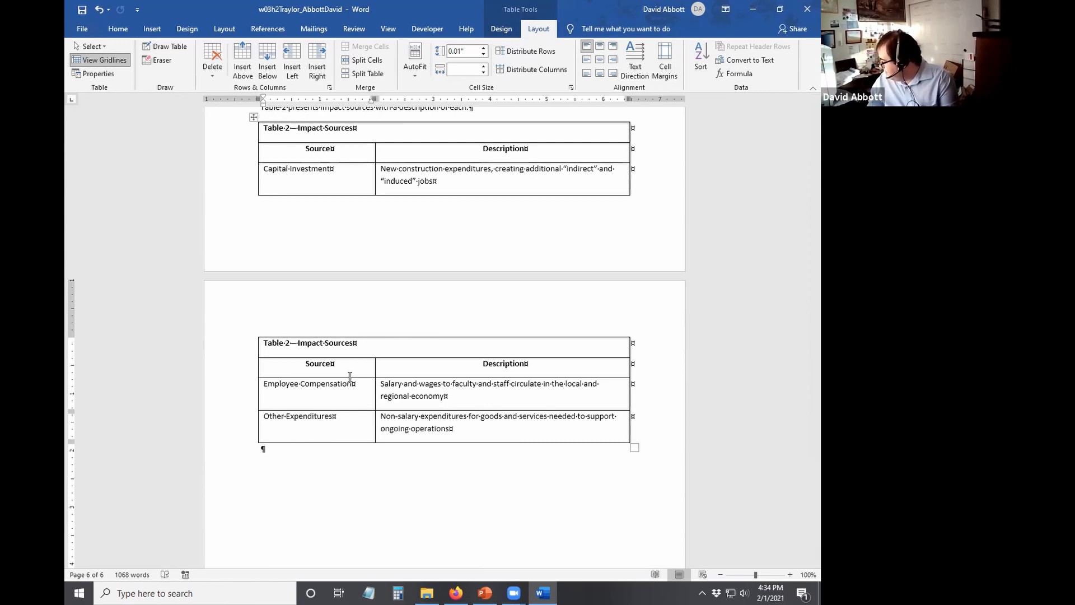
pyautogui.scroll(3, 350, 373)
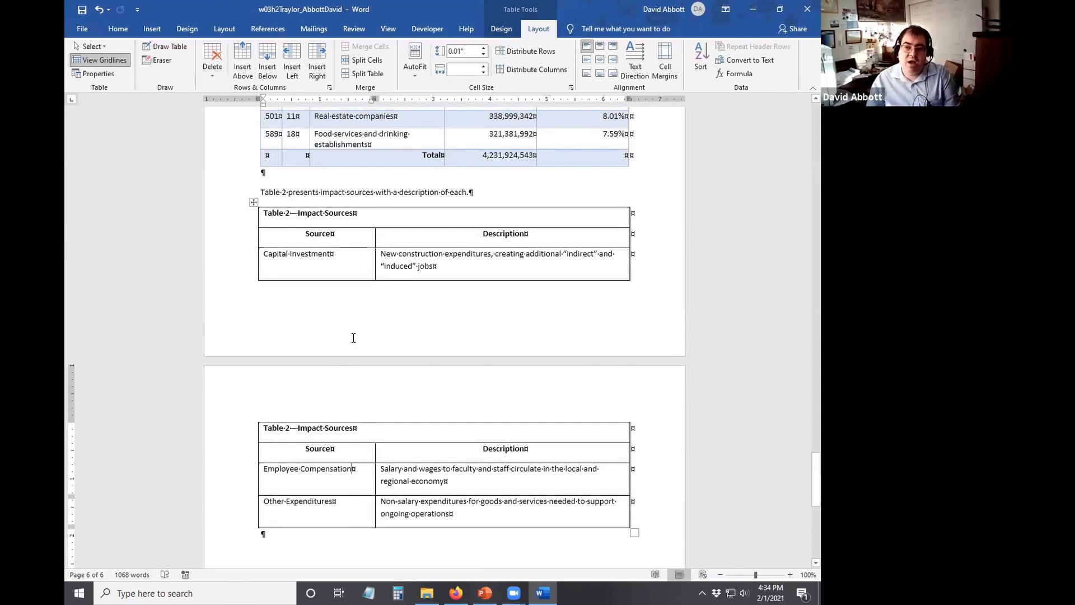
# Undo the repeating header rows in Table 2.
pyautogui.click(100, 10)
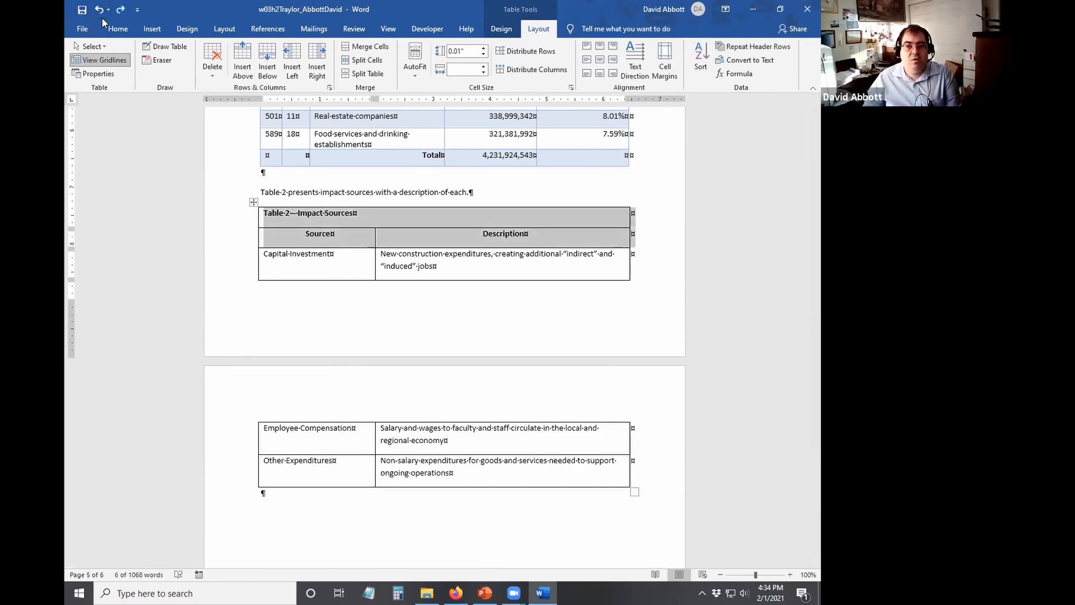
pyautogui.click(331, 222)
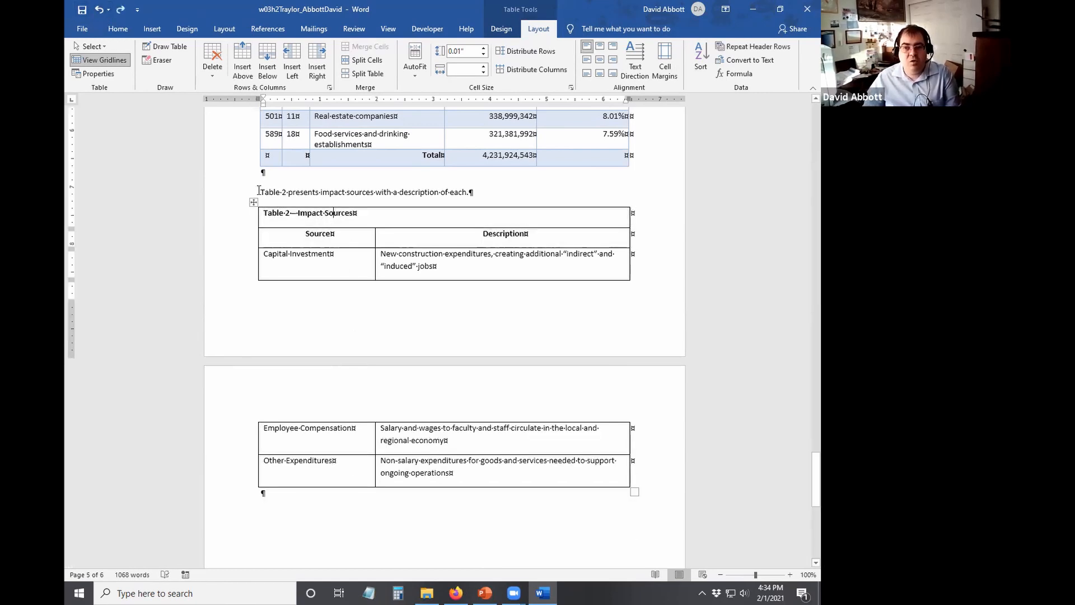
# Insert a page break before the sentence introducing Table 2 and save the document.
pyautogui.click(259, 191)
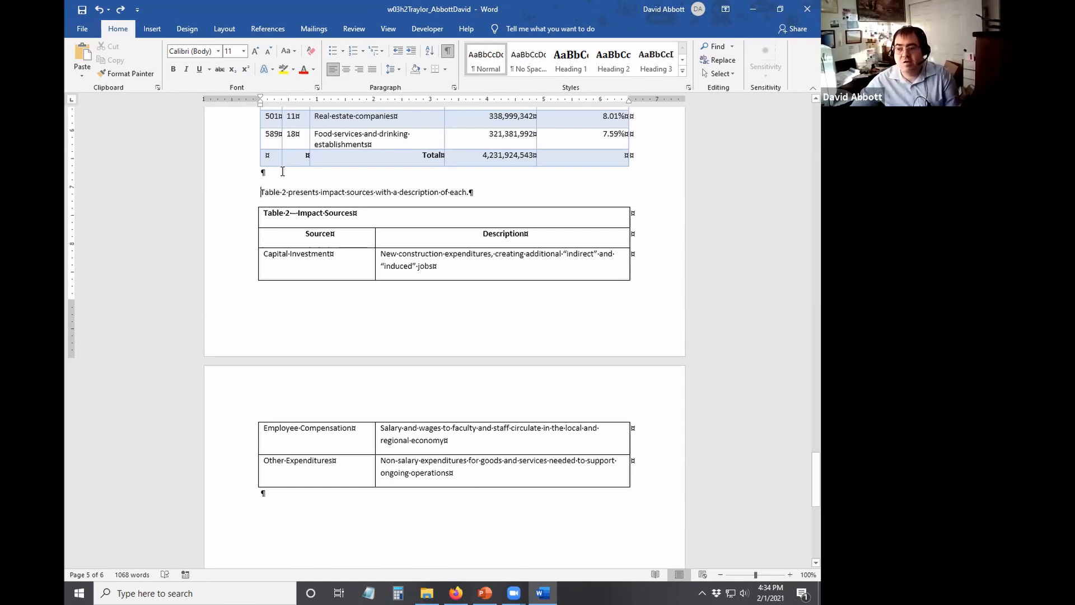
pyautogui.hotkey('ctrl', 'Return')
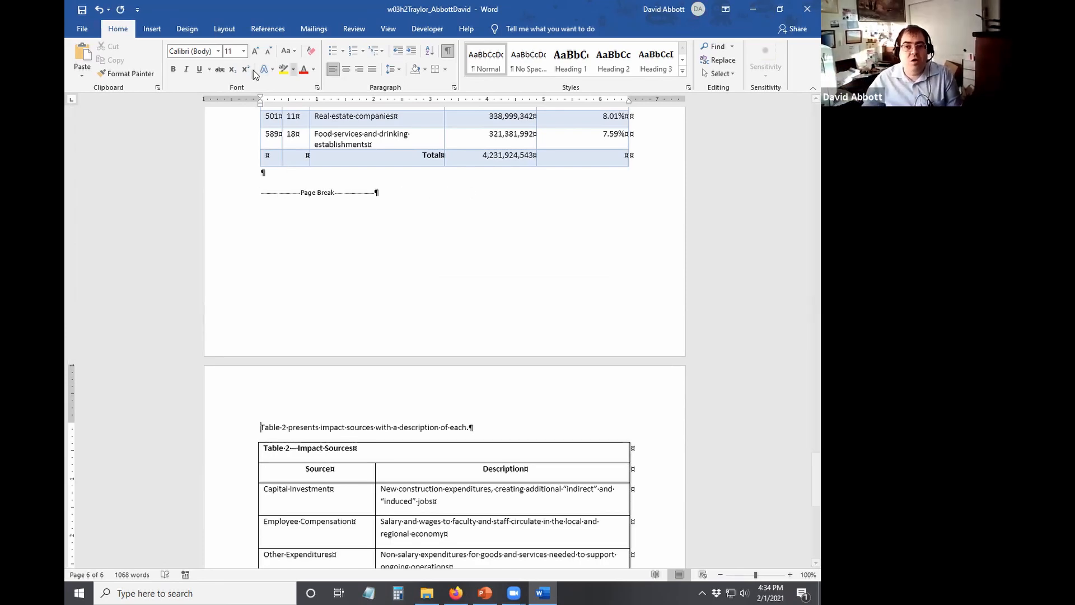
pyautogui.click(152, 28)
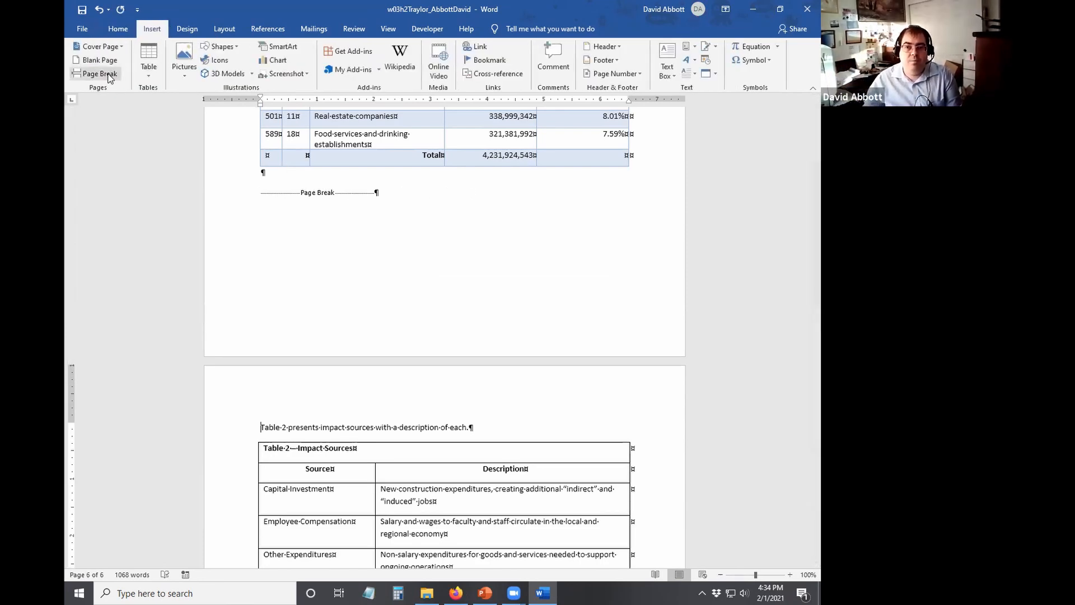
pyautogui.scroll(-8, 359, 263)
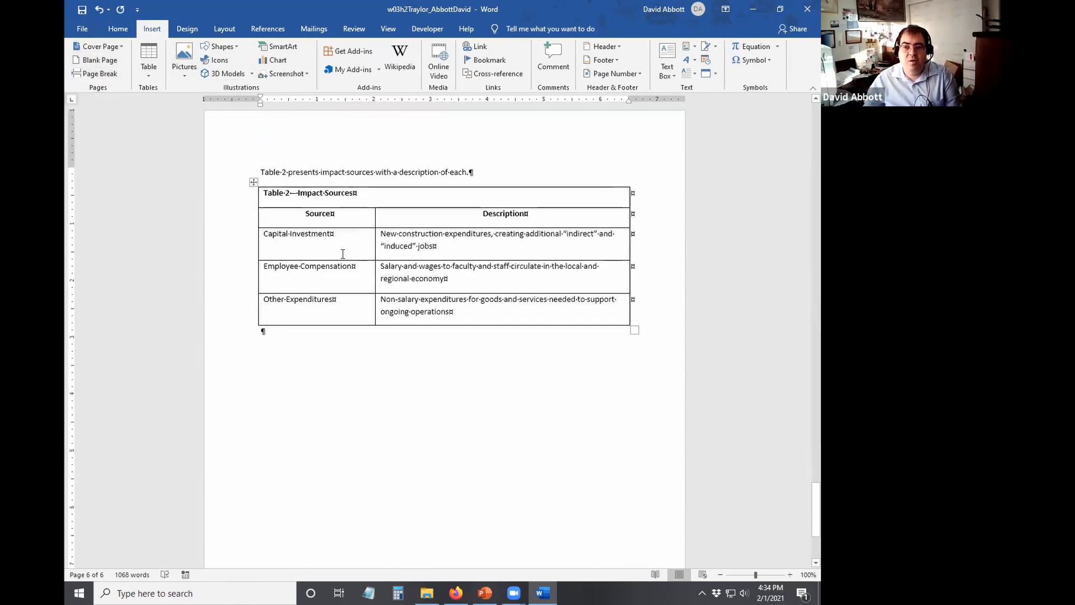
pyautogui.scroll(12, 381, 291)
pyautogui.scroll(-6, 404, 334)
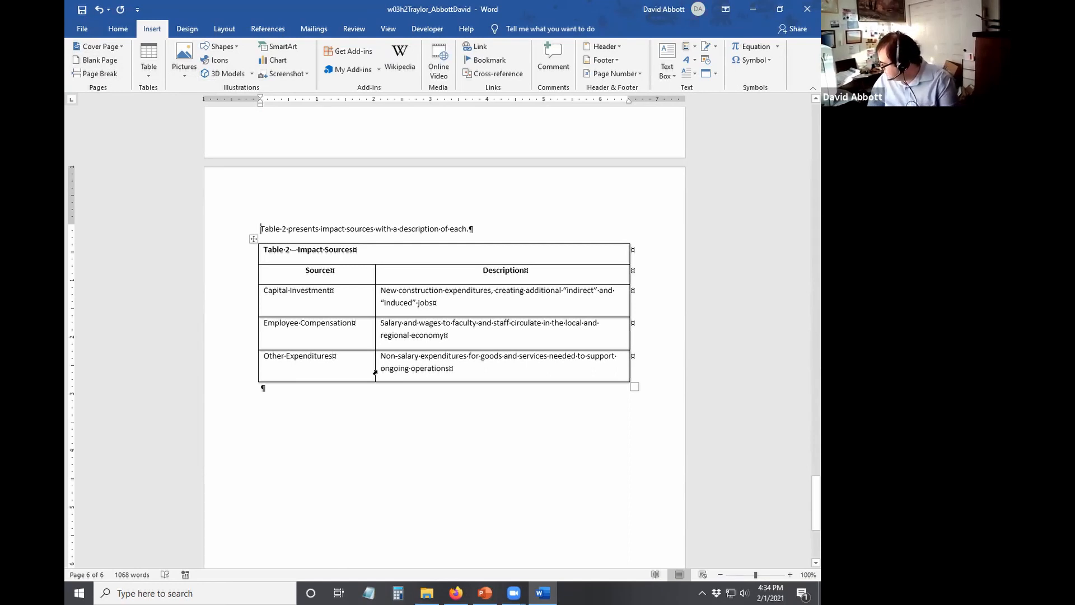
pyautogui.click(81, 11)
pyautogui.scroll(10, 224, 255)
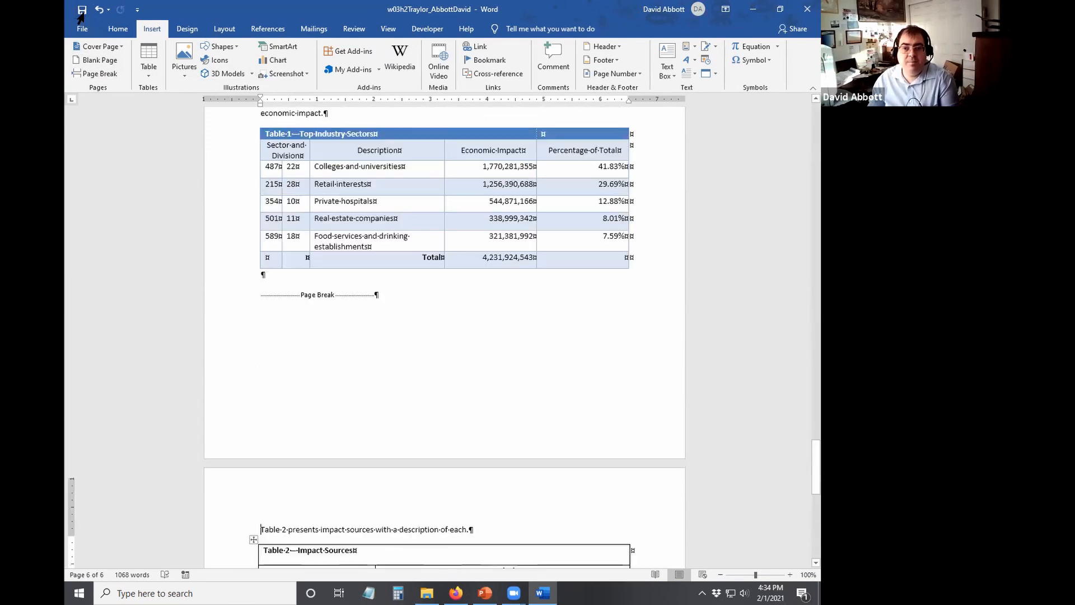
pyautogui.scroll(1, 225, 254)
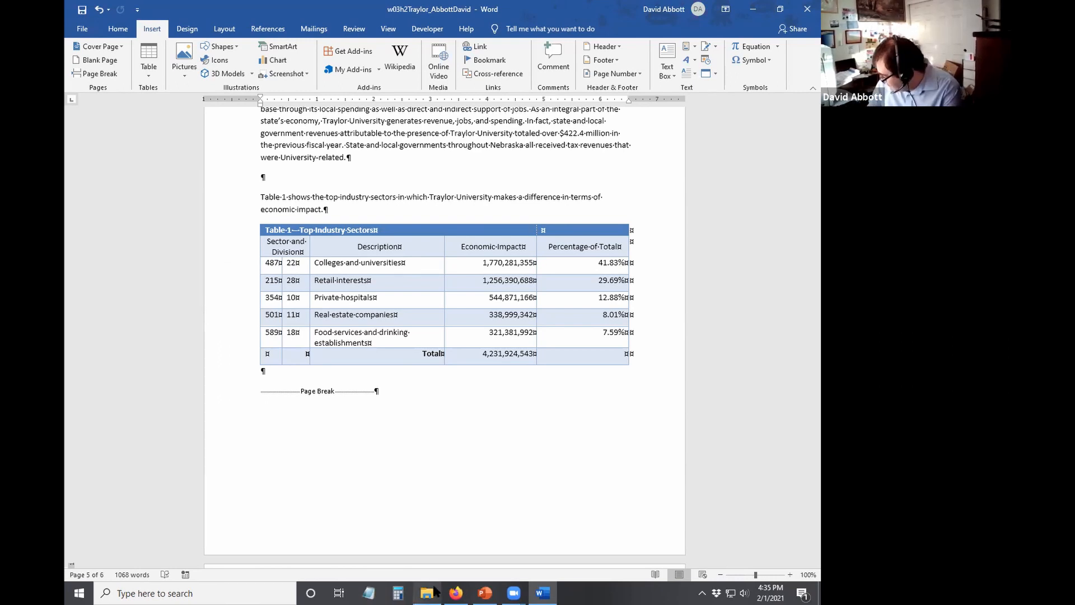
pyautogui.moveTo(435, 590)
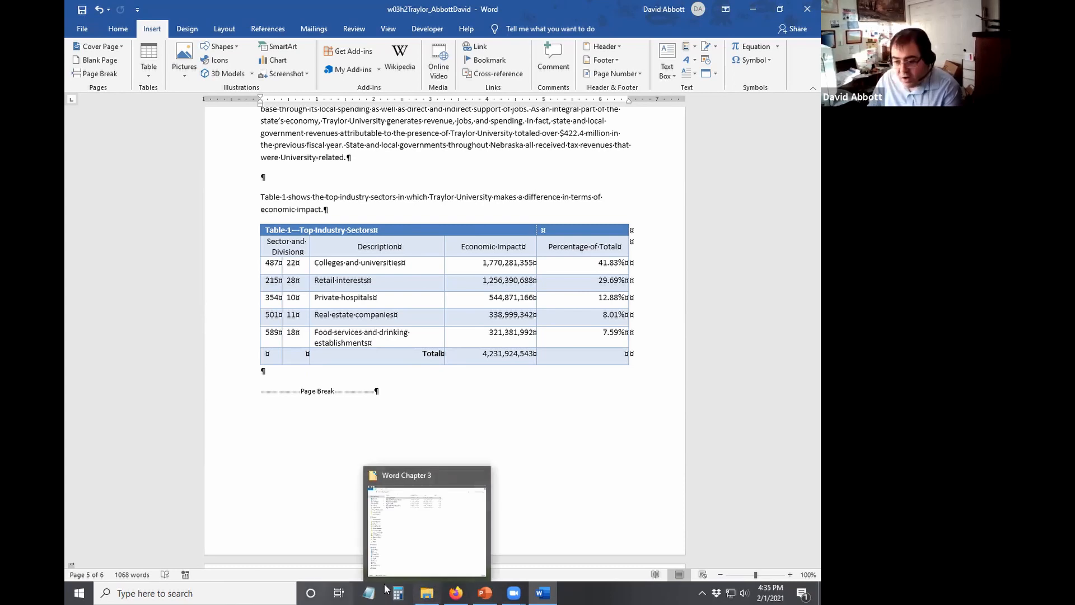
# Apply the purple double solid lines, 1/2 pt border style to all borders of Table 2.
pyautogui.scroll(-4, 252, 404)
pyautogui.scroll(-7, 253, 404)
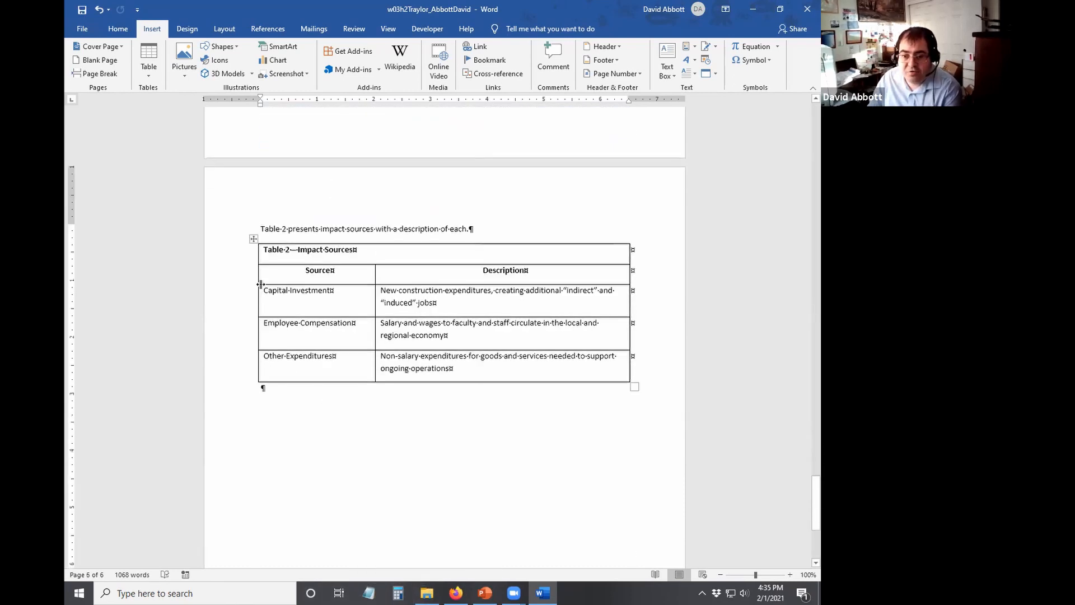
pyautogui.click(254, 238)
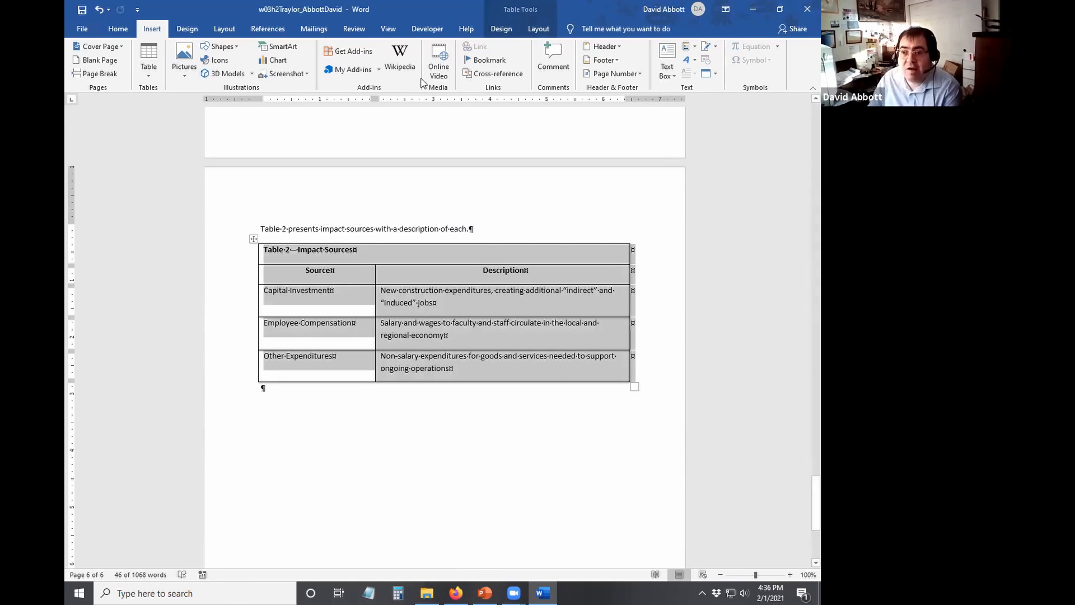
pyautogui.click(507, 28)
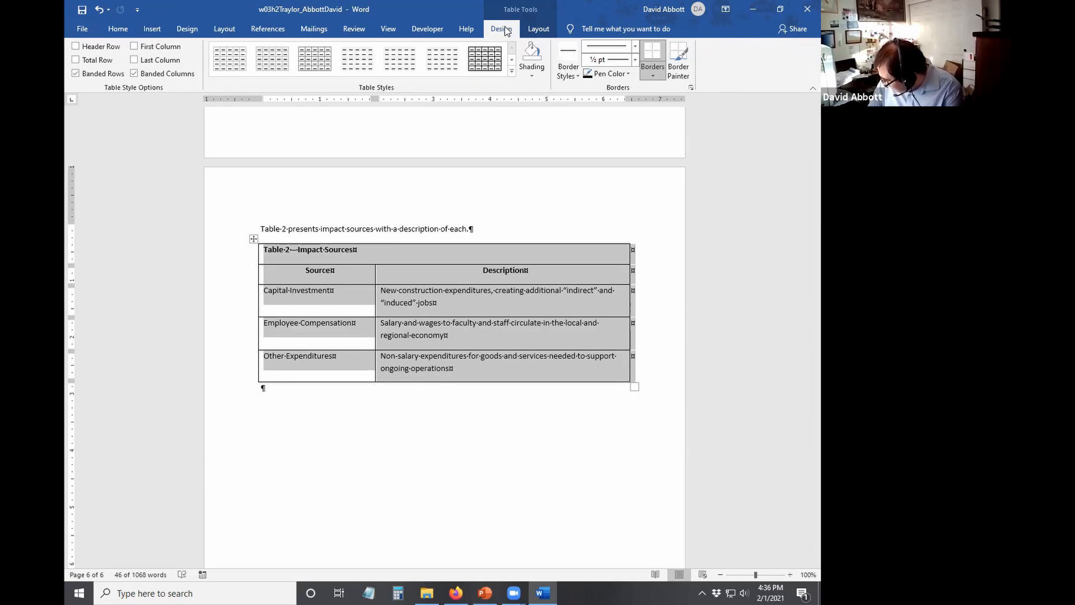
pyautogui.click(567, 73)
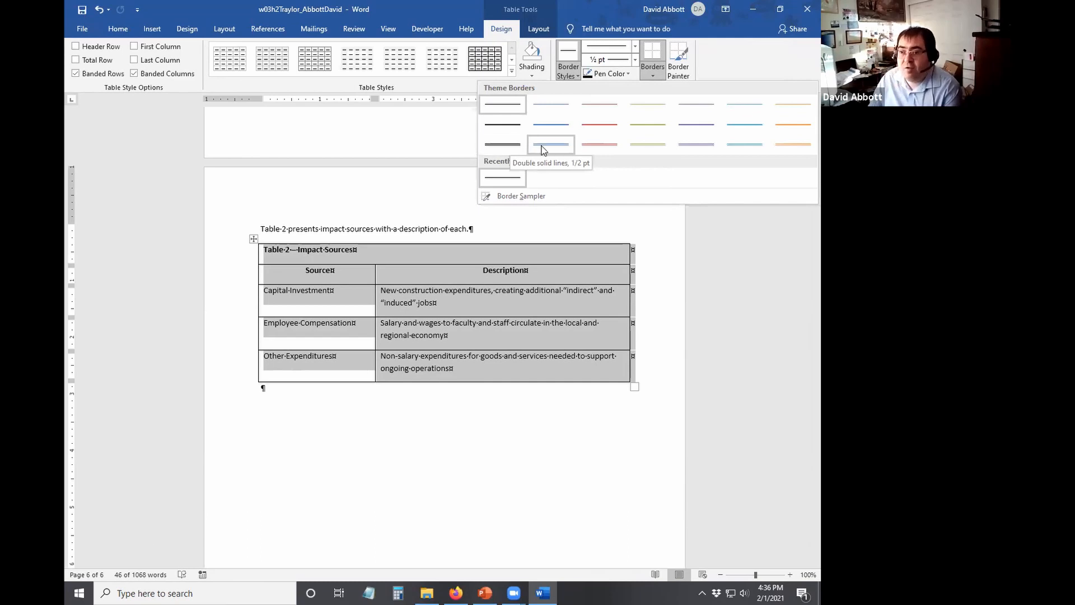
pyautogui.click(704, 149)
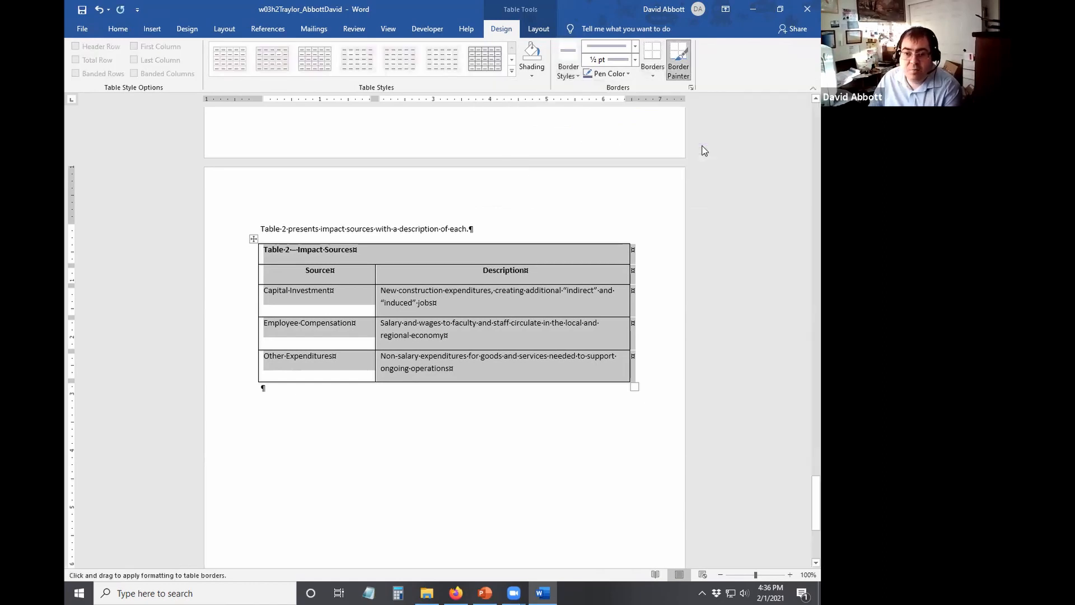
pyautogui.click(658, 72)
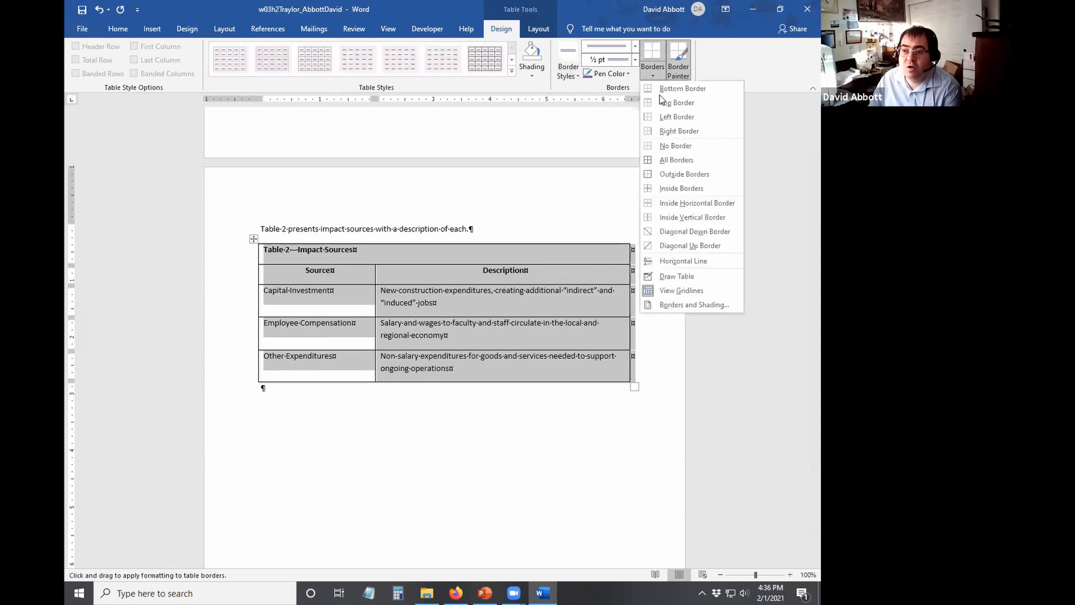
pyautogui.click(677, 160)
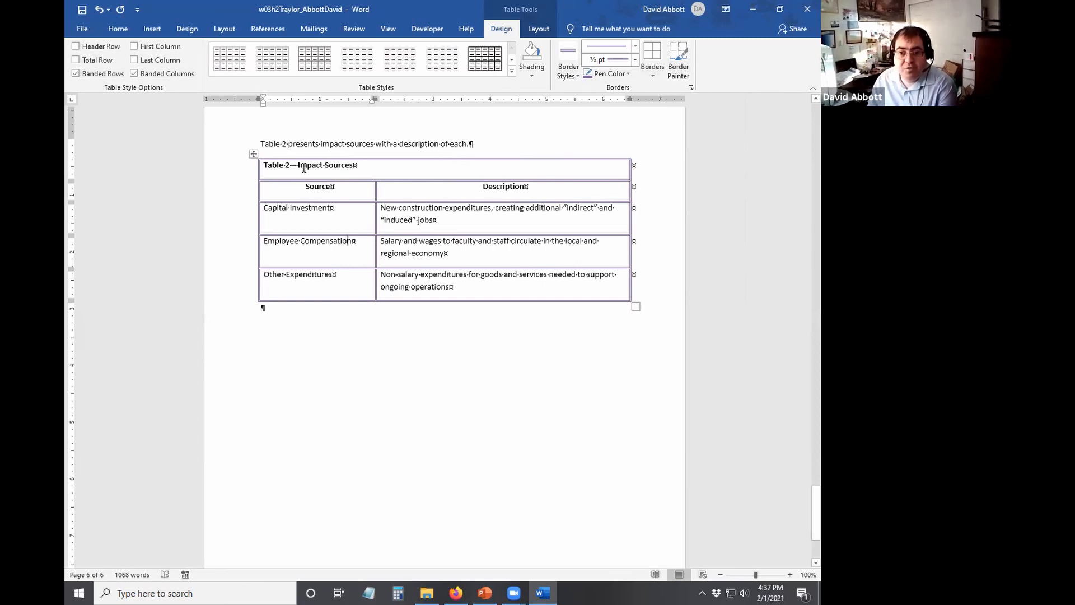
# Shade the title row of Table 2 with a custom RGB color of red 240, green 239 and blue 29.
pyautogui.click(252, 173)
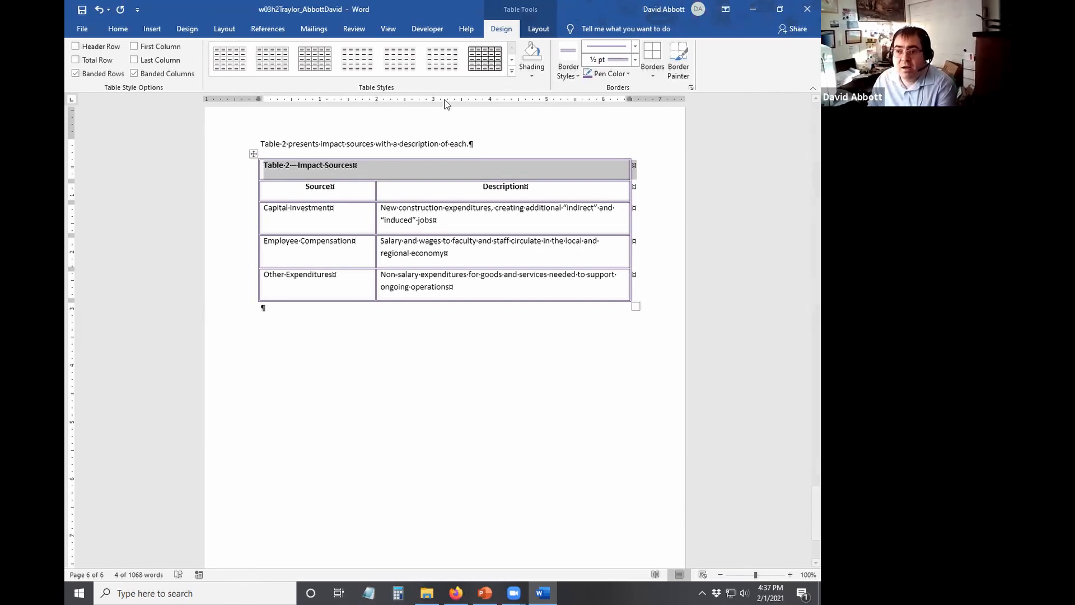
pyautogui.click(523, 71)
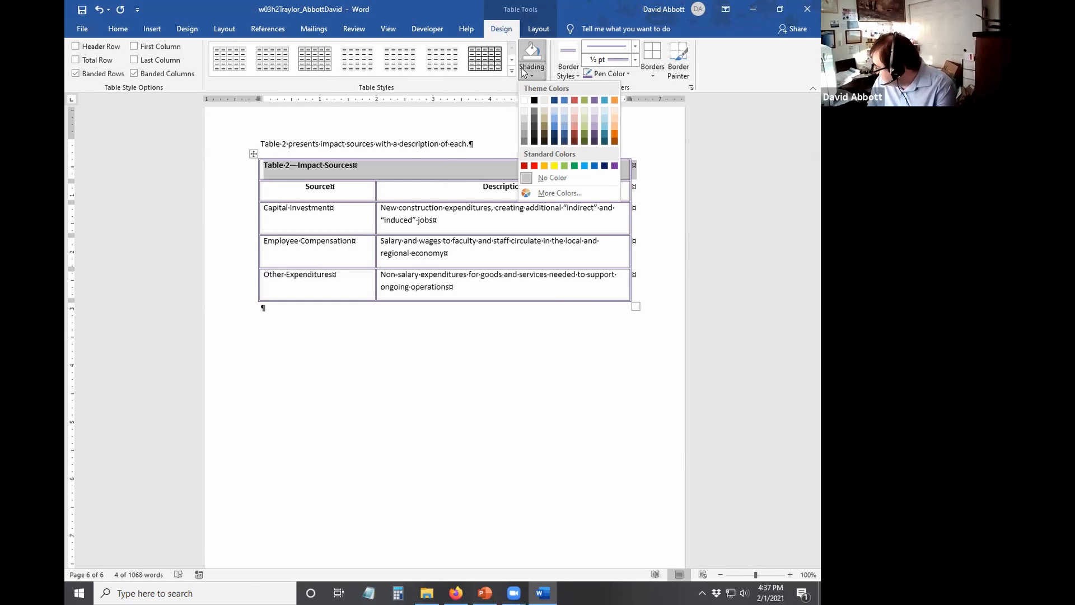
pyautogui.click(552, 193)
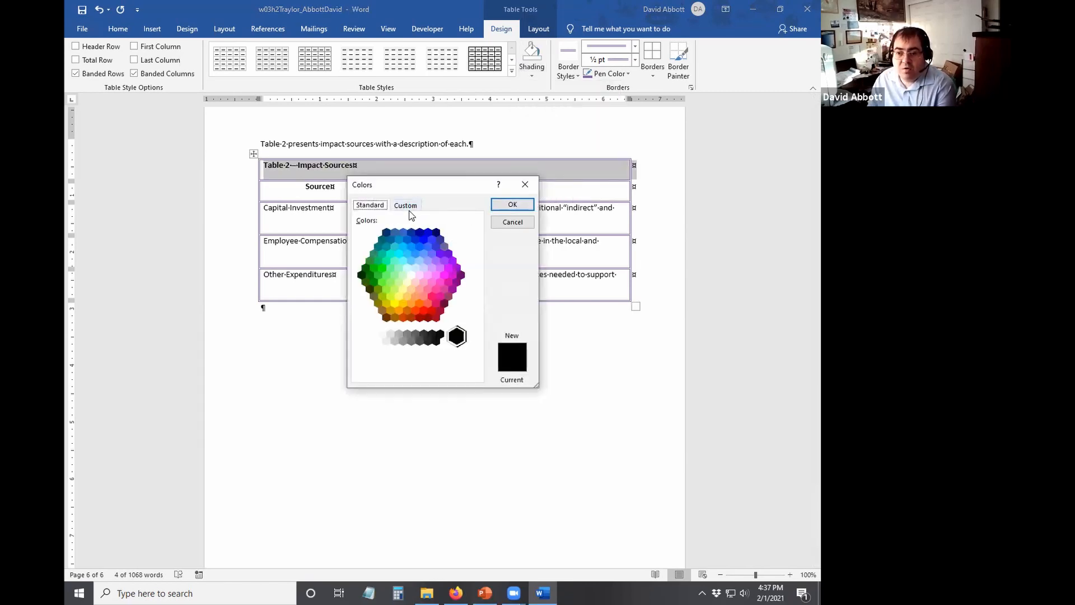
pyautogui.click(406, 205)
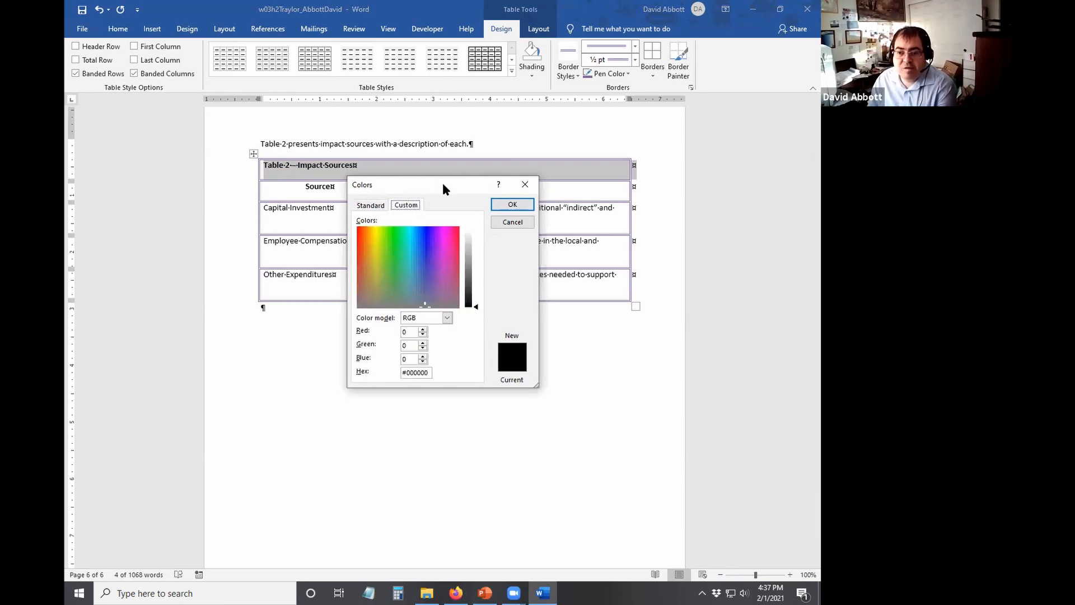
pyautogui.moveTo(442, 183); pyautogui.dragTo(365, 264)
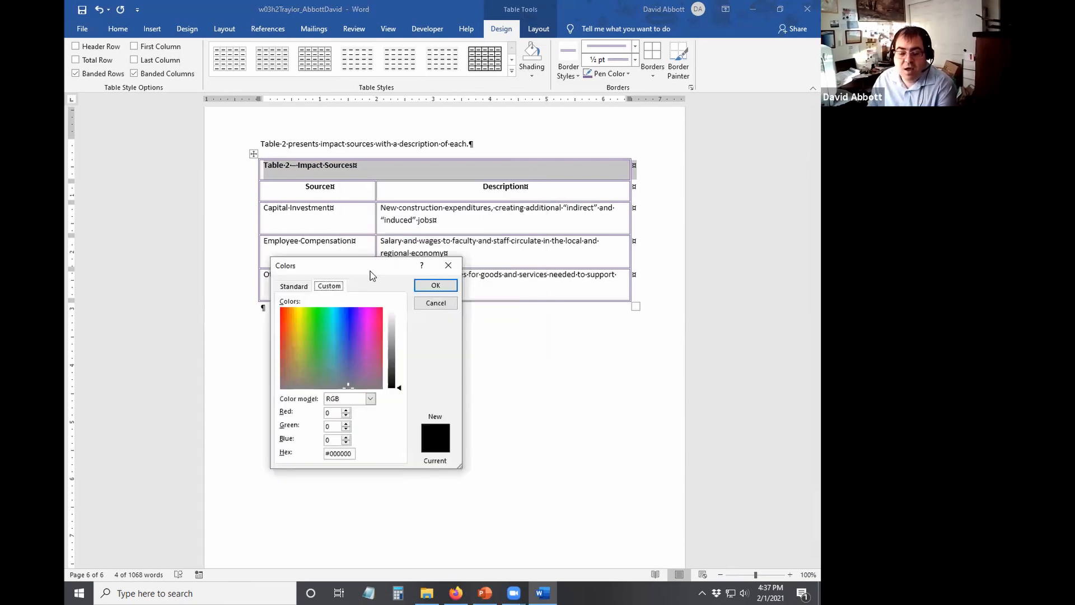
pyautogui.click(334, 412)
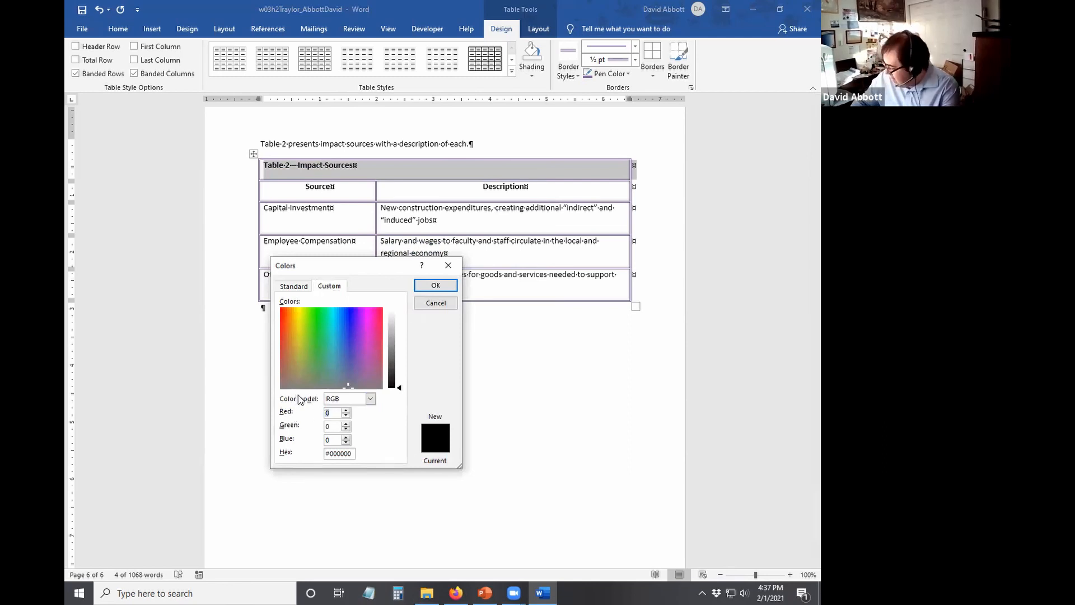
pyautogui.write('240')
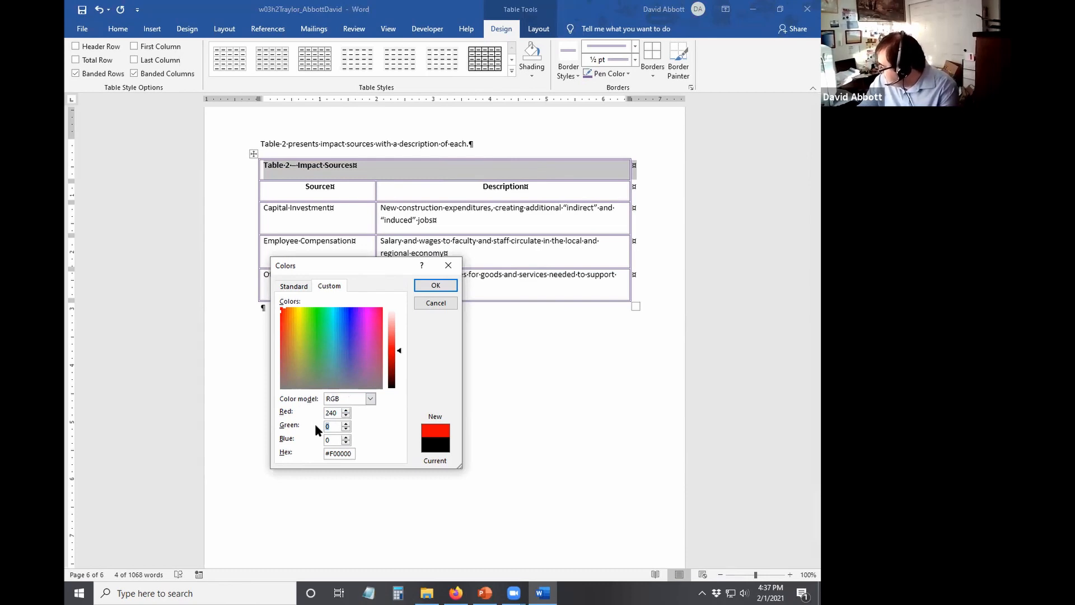
pyautogui.write('239')
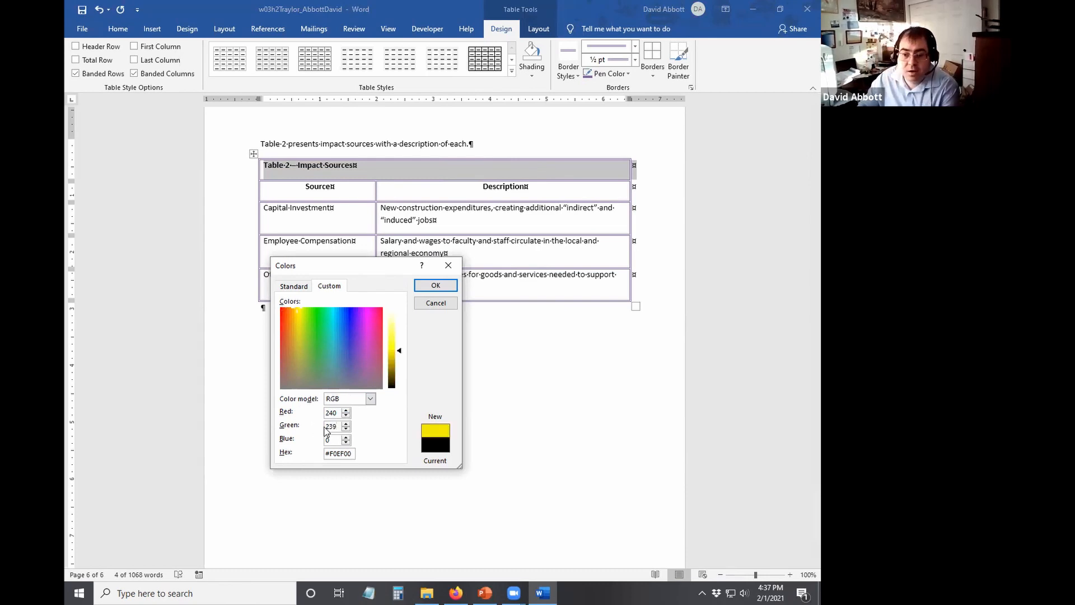
pyautogui.press('Tab')
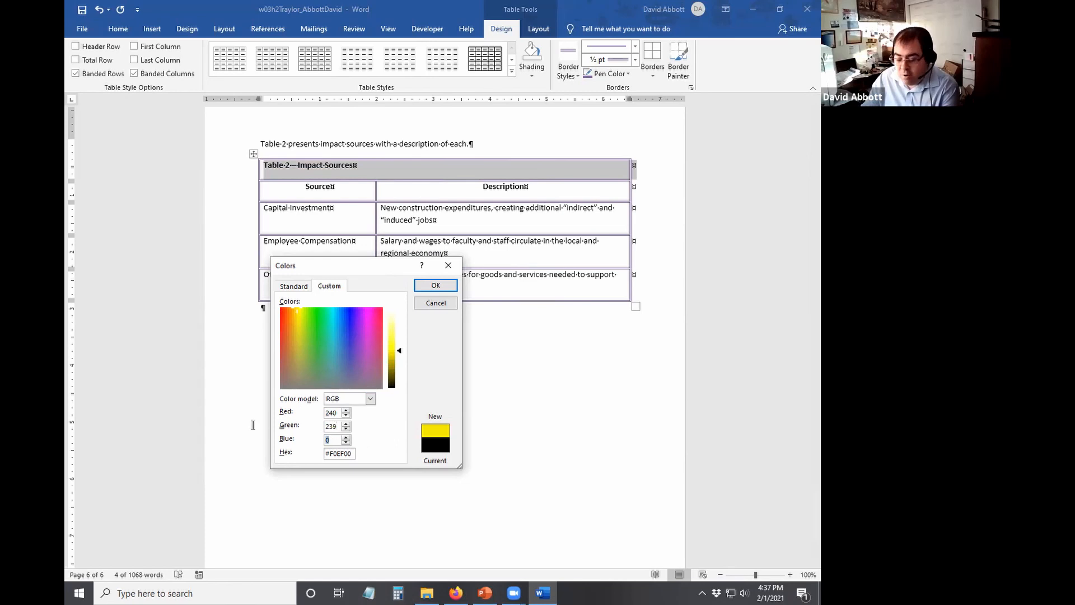
pyautogui.write('29')
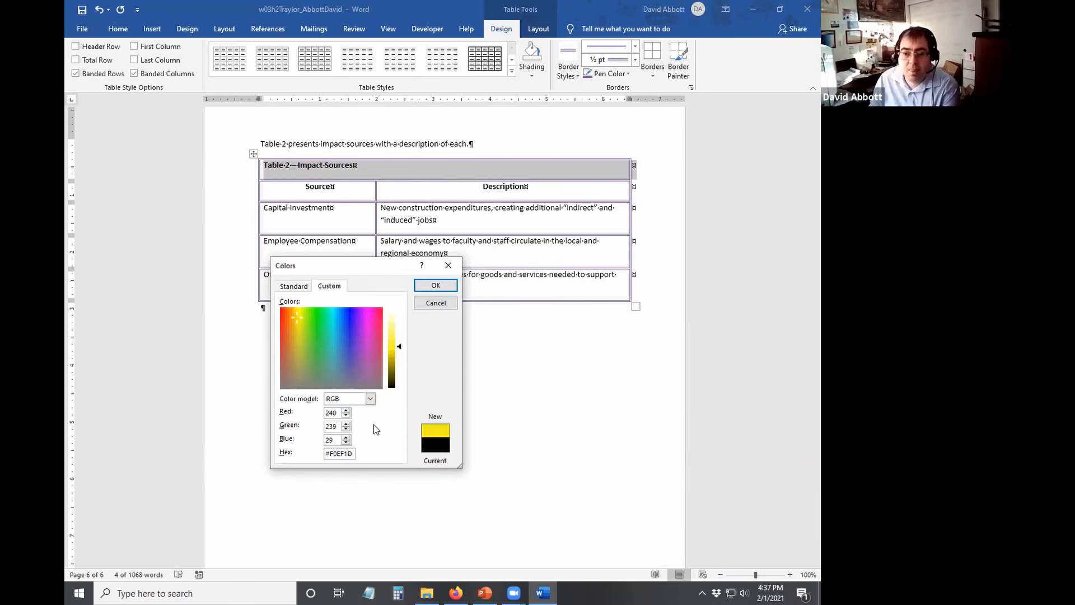
pyautogui.click(436, 285)
pyautogui.click(318, 208)
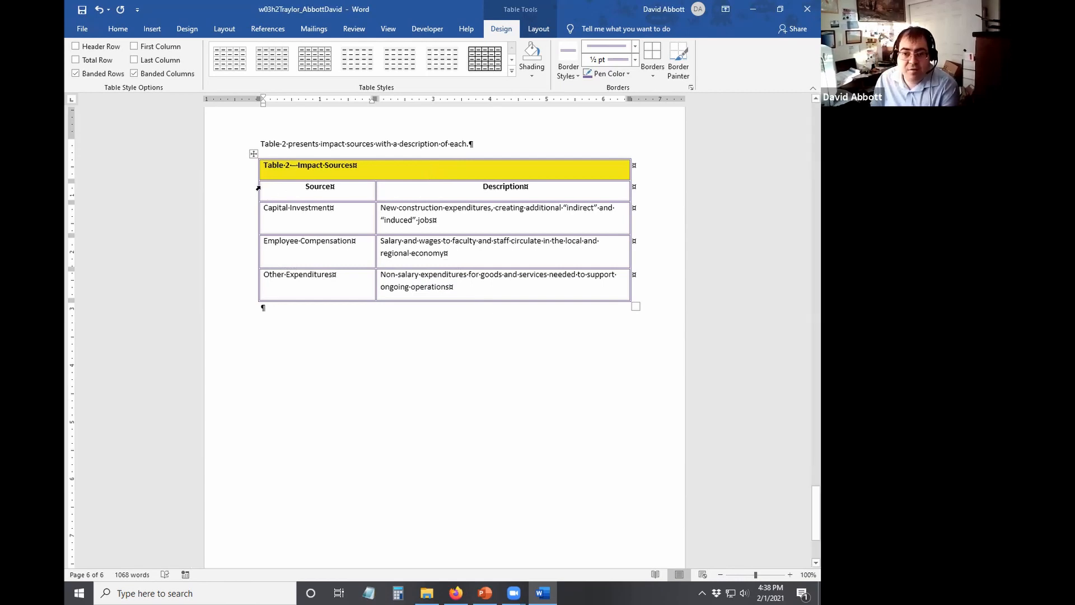
# Shade the Source and Description heading row and all rows below it in Table 2 with a light purple theme color.
pyautogui.moveTo(247, 197); pyautogui.dragTo(250, 290)
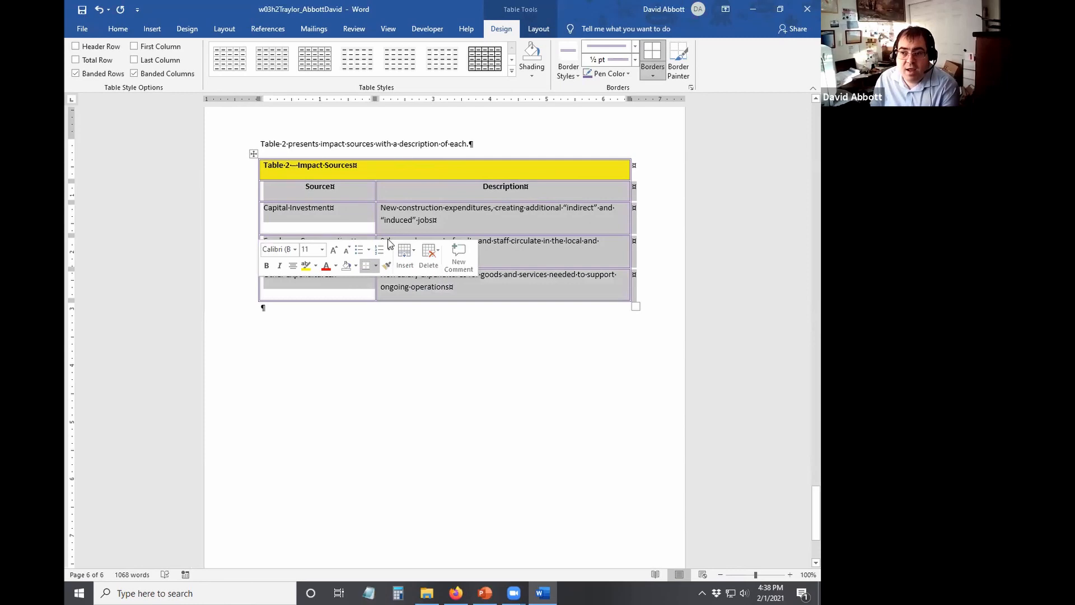
pyautogui.click(533, 74)
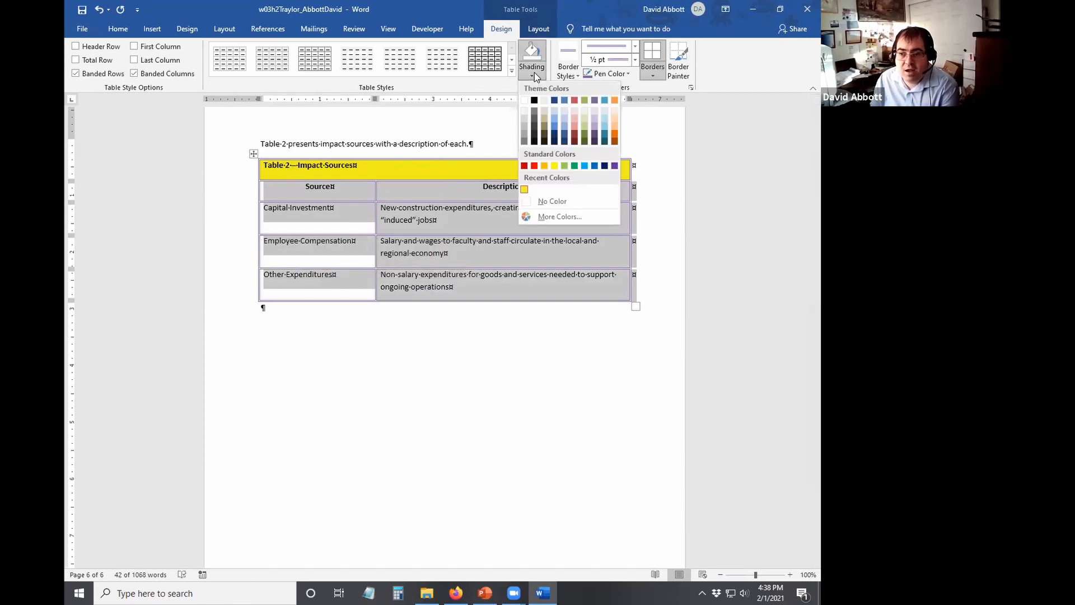
pyautogui.click(595, 132)
pyautogui.click(320, 247)
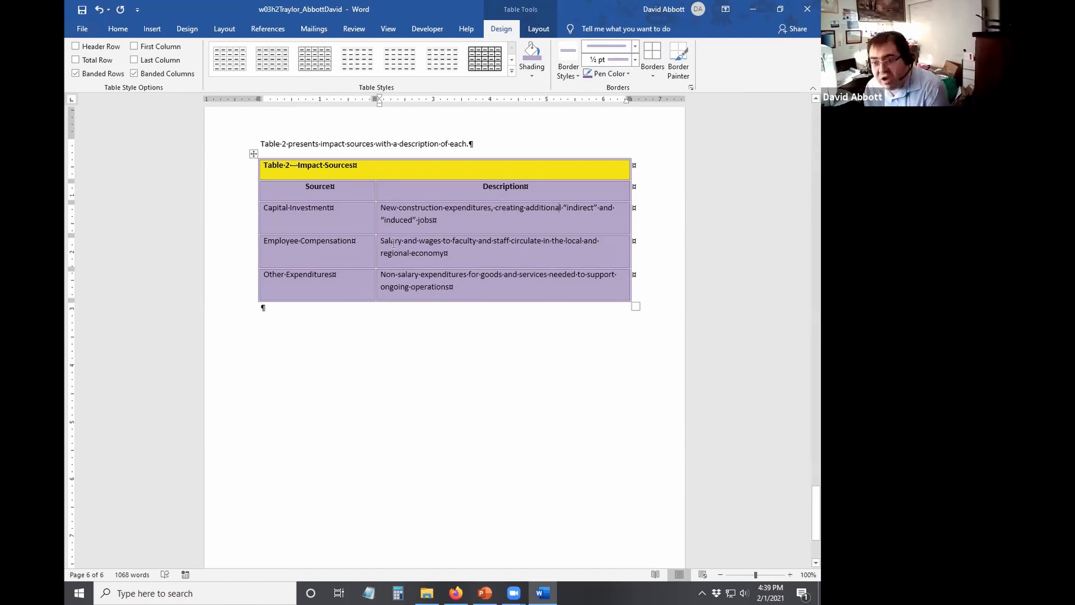
# Paint all inside borders of Table 2 with a single solid ½ pt line in the recently used custom yellow.
pyautogui.click(574, 76)
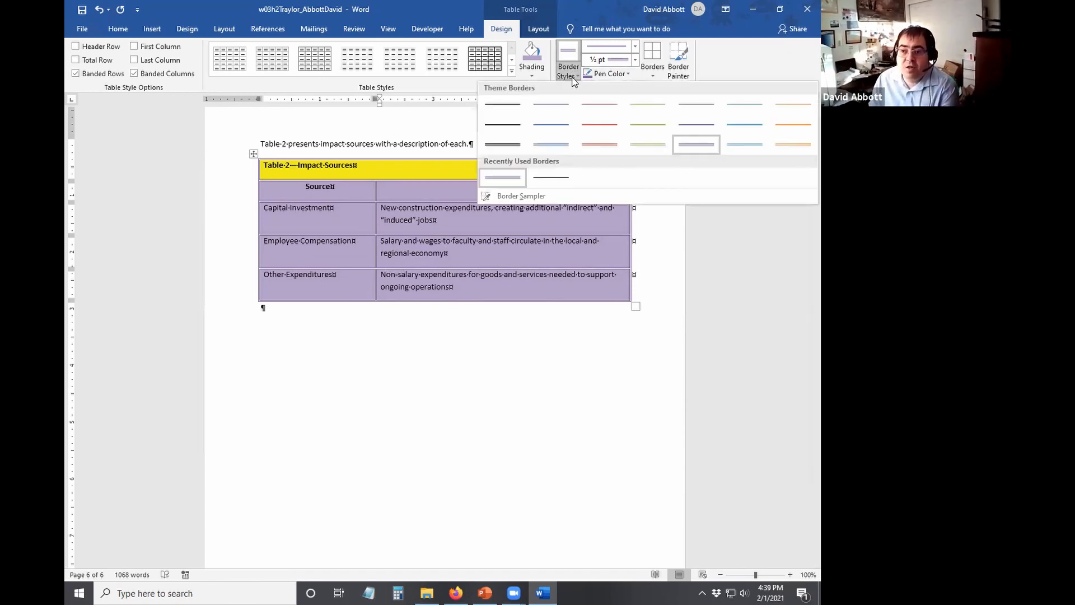
pyautogui.click(546, 178)
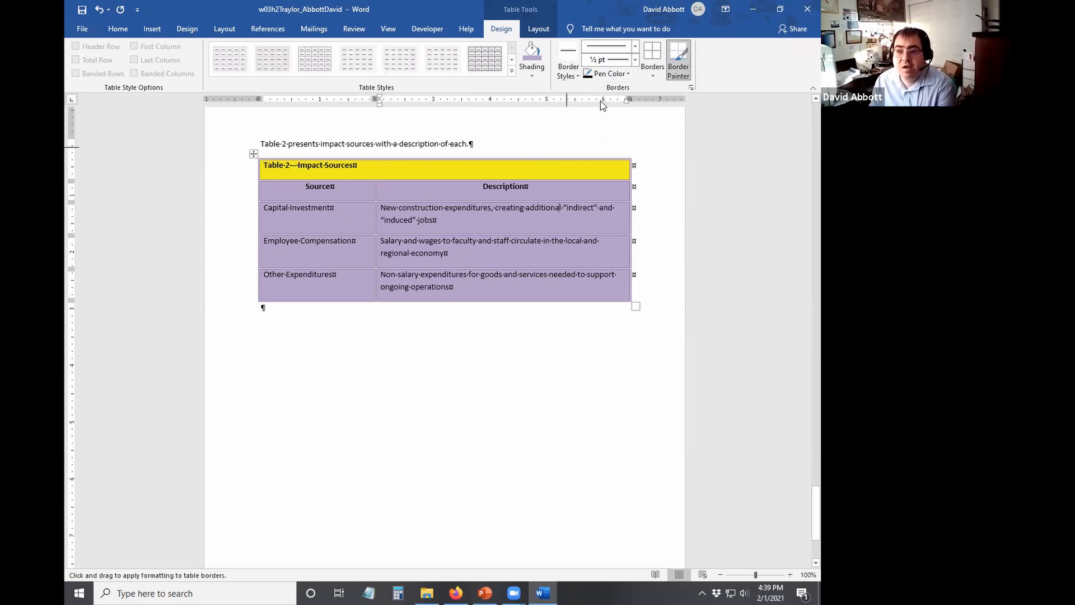
pyautogui.click(622, 74)
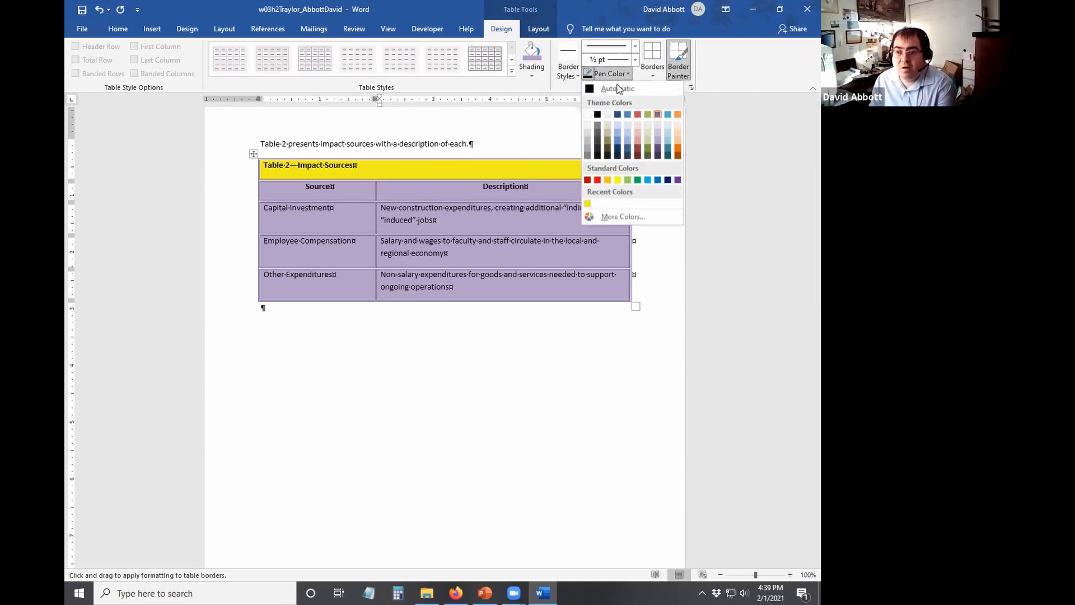
pyautogui.click(588, 203)
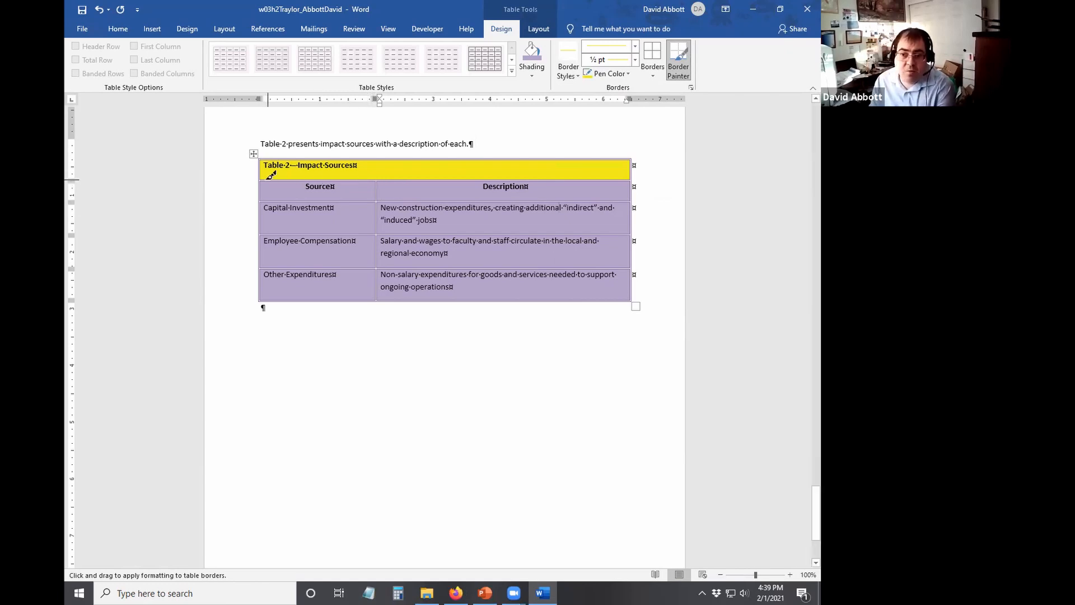
pyautogui.click(413, 180)
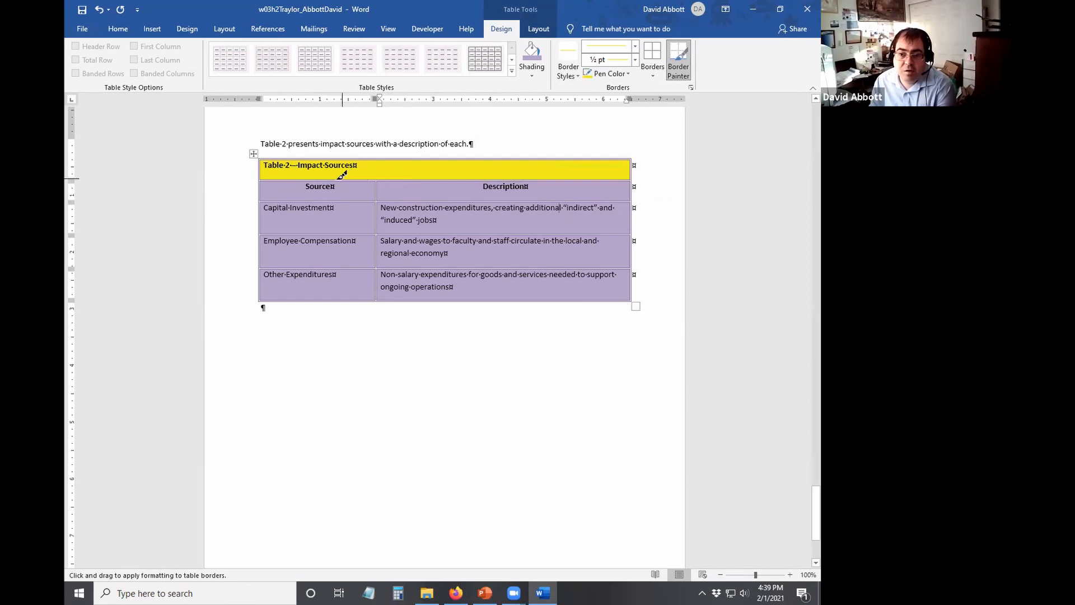
pyautogui.moveTo(263, 179); pyautogui.dragTo(444, 184)
pyautogui.moveTo(375, 181); pyautogui.dragTo(376, 299)
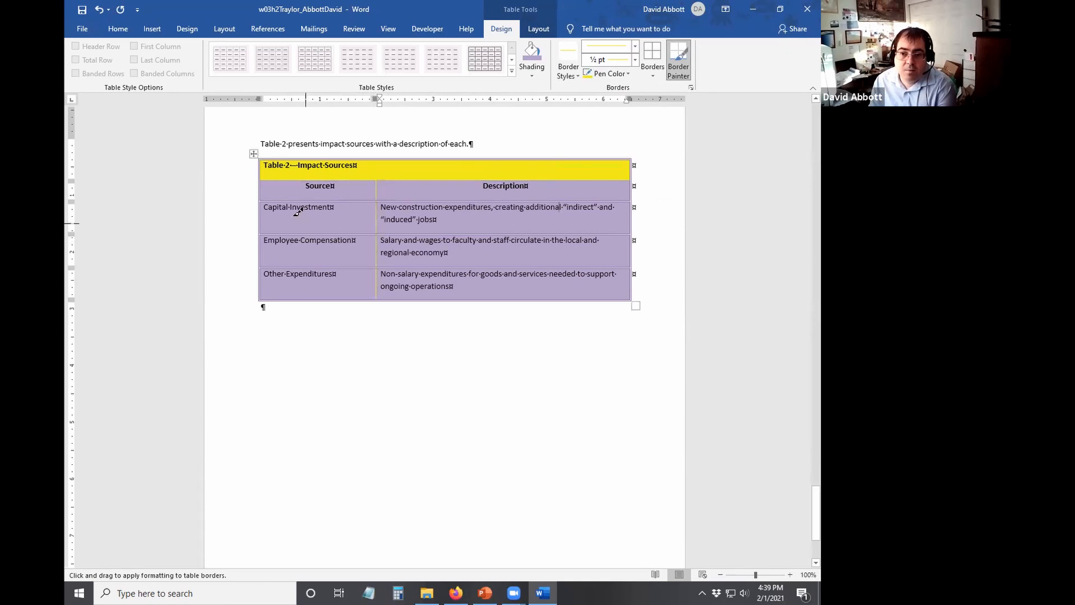
pyautogui.moveTo(279, 199); pyautogui.dragTo(447, 200)
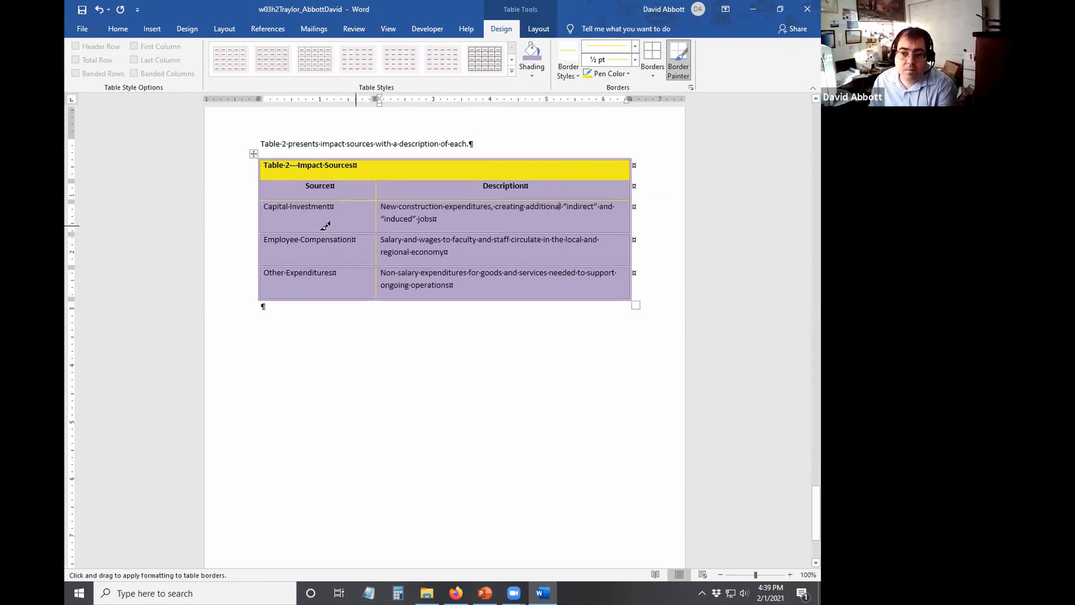
pyautogui.moveTo(326, 232); pyautogui.dragTo(428, 231)
pyautogui.moveTo(348, 263); pyautogui.dragTo(403, 260)
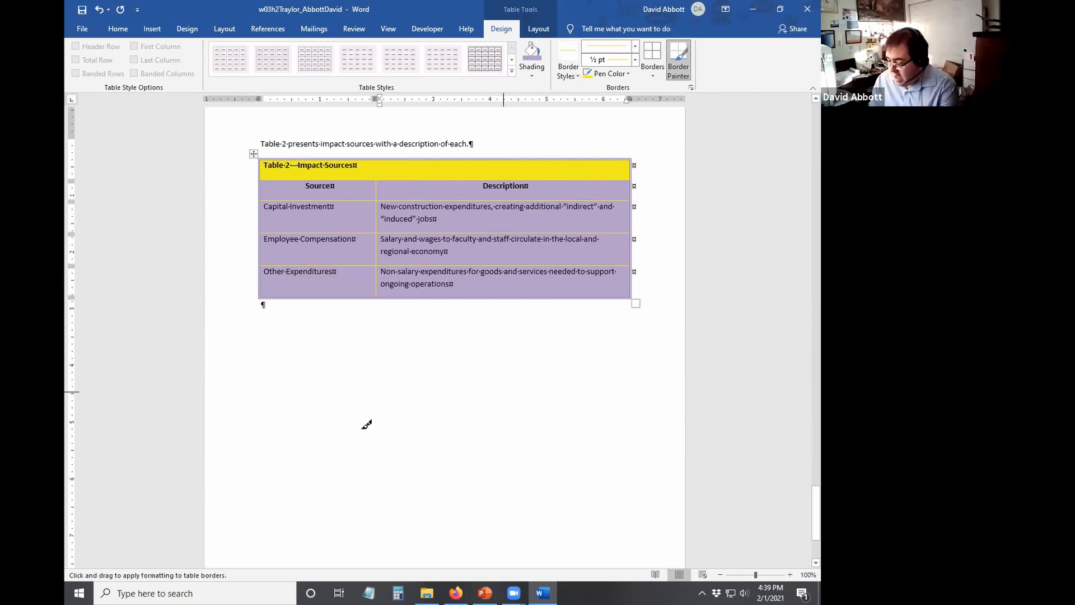
pyautogui.press('Escape')
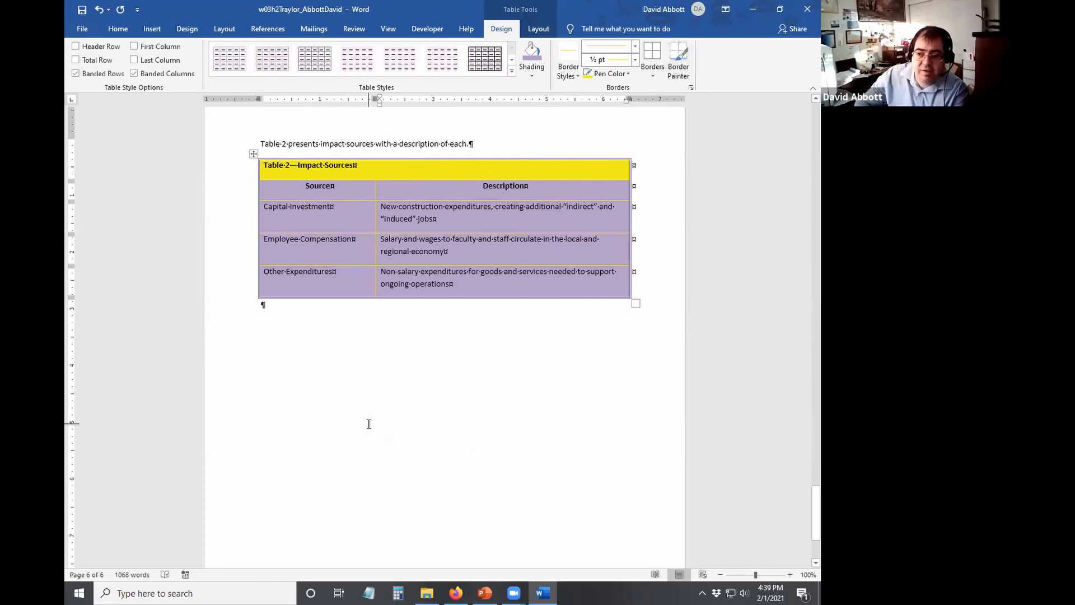
# Apply the recently used purple double solid lines, ½ pt border style to the outside borders of Table 1.
pyautogui.scroll(8, 358, 361)
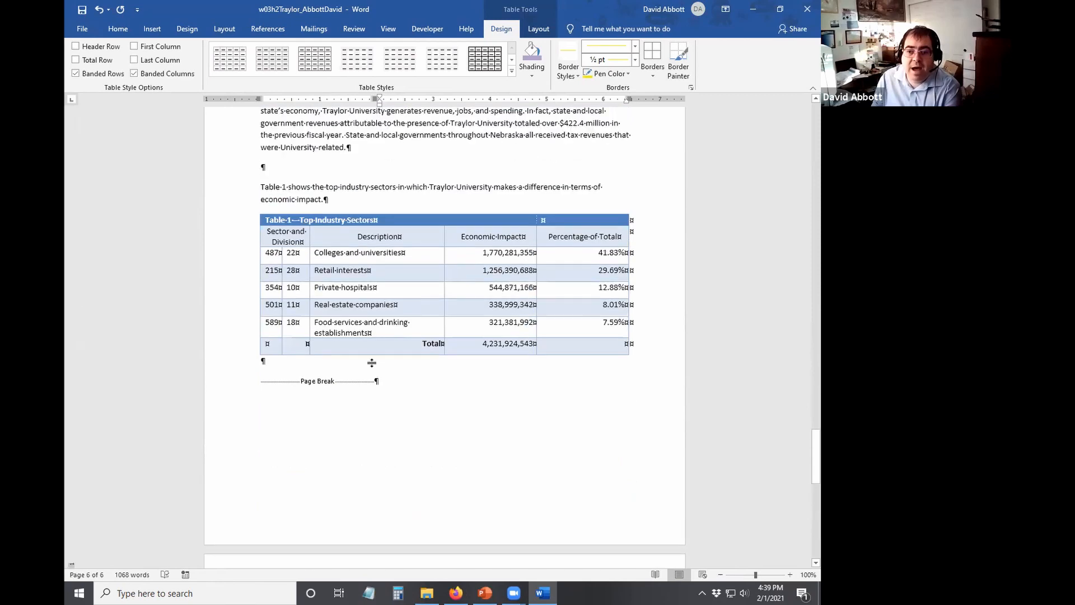
pyautogui.scroll(1, 347, 328)
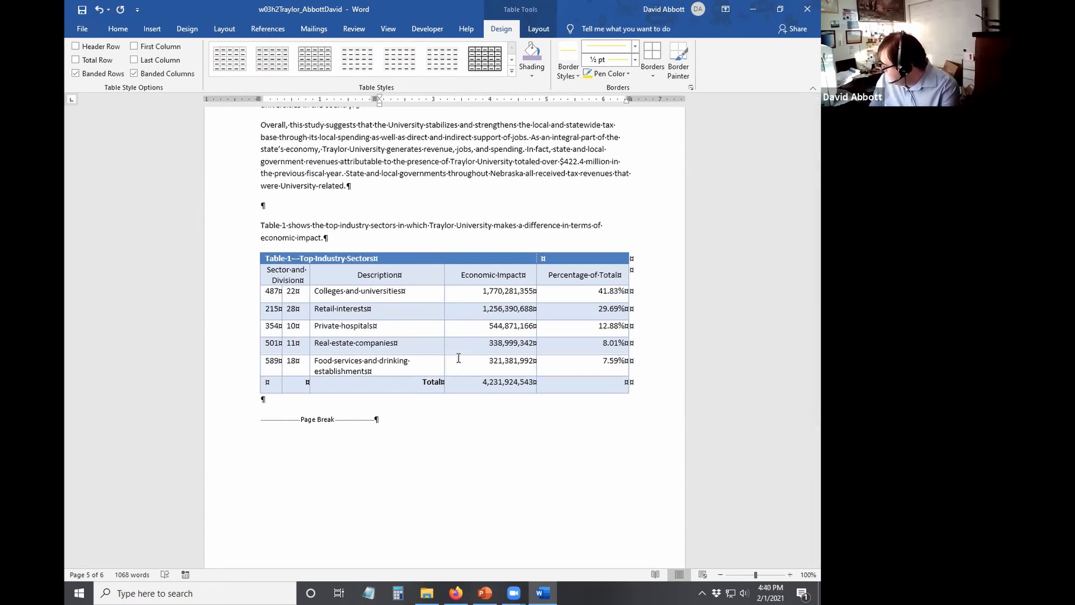
pyautogui.click(429, 309)
pyautogui.click(255, 249)
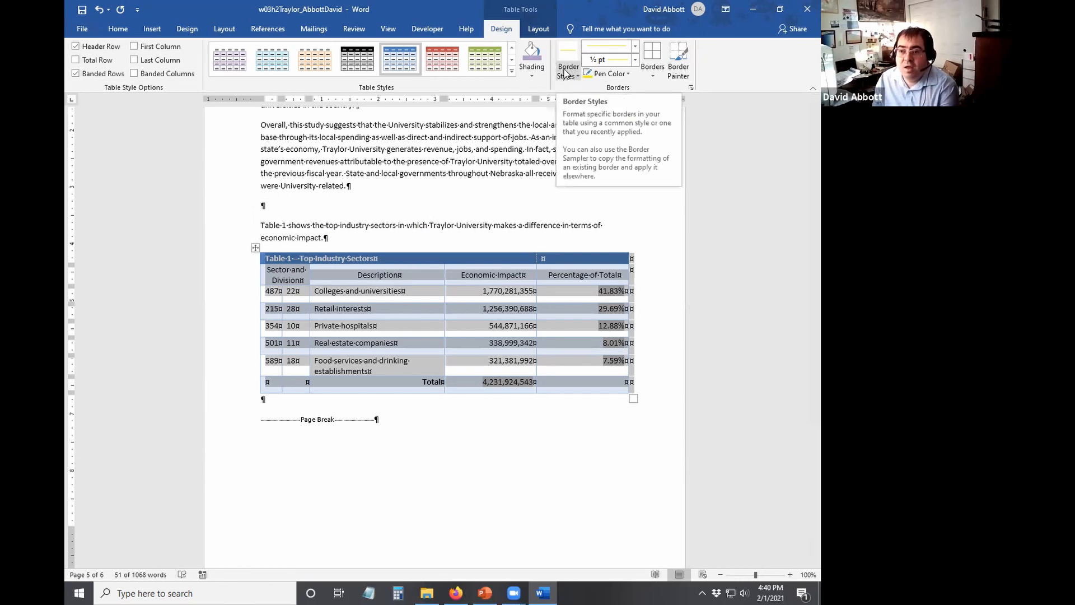
pyautogui.click(566, 72)
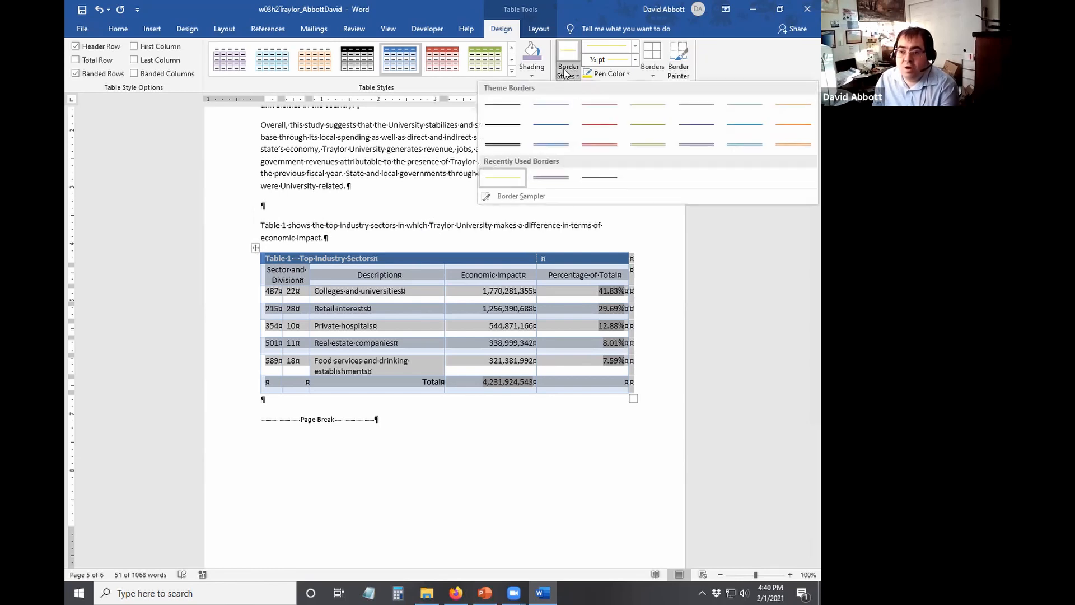
pyautogui.click(556, 173)
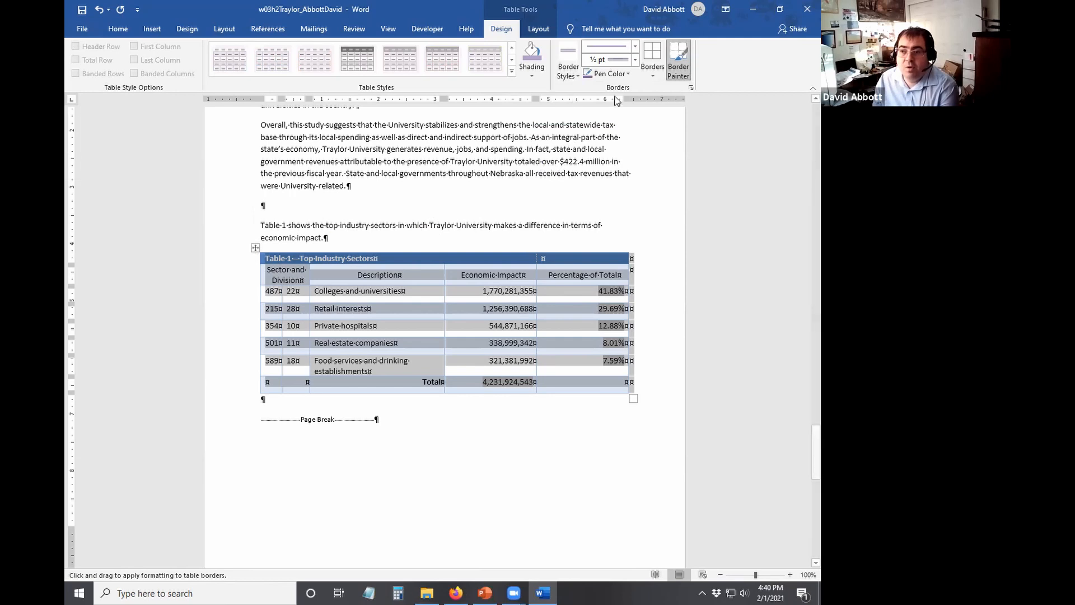
pyautogui.click(653, 71)
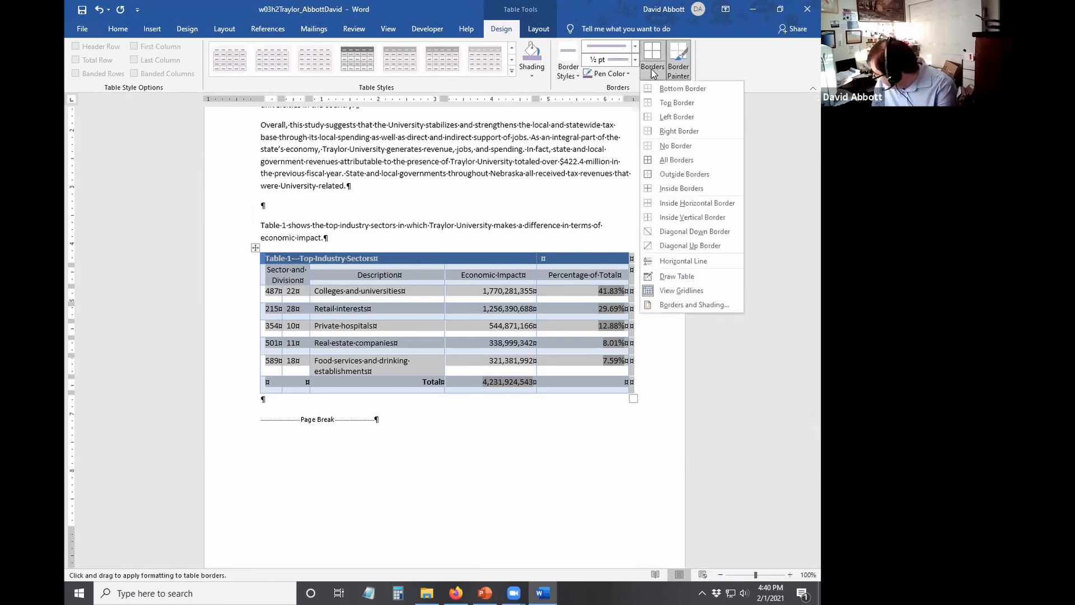
pyautogui.click(664, 175)
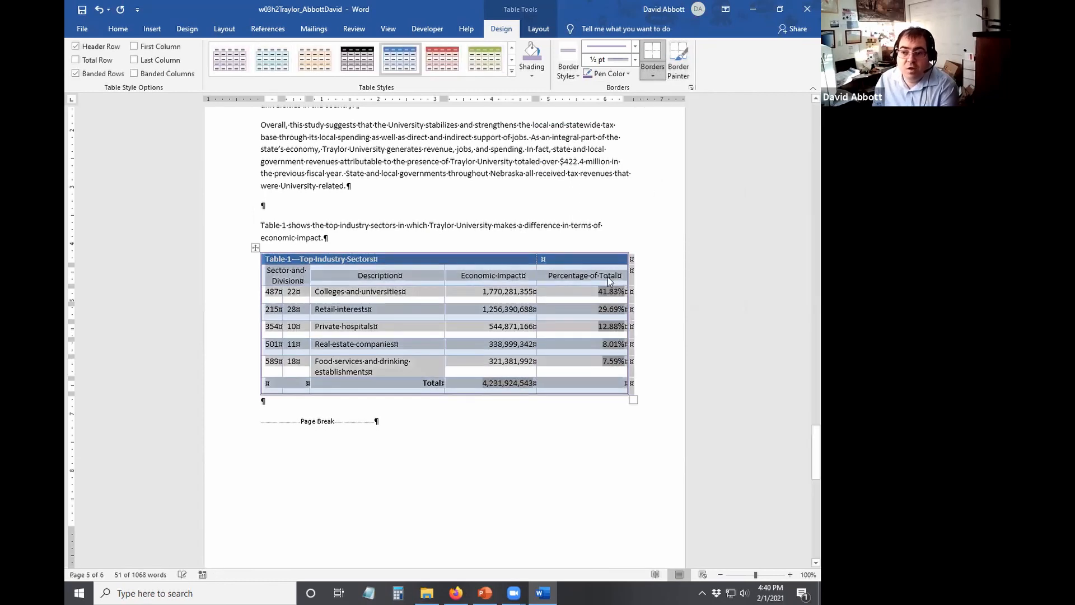
pyautogui.click(580, 344)
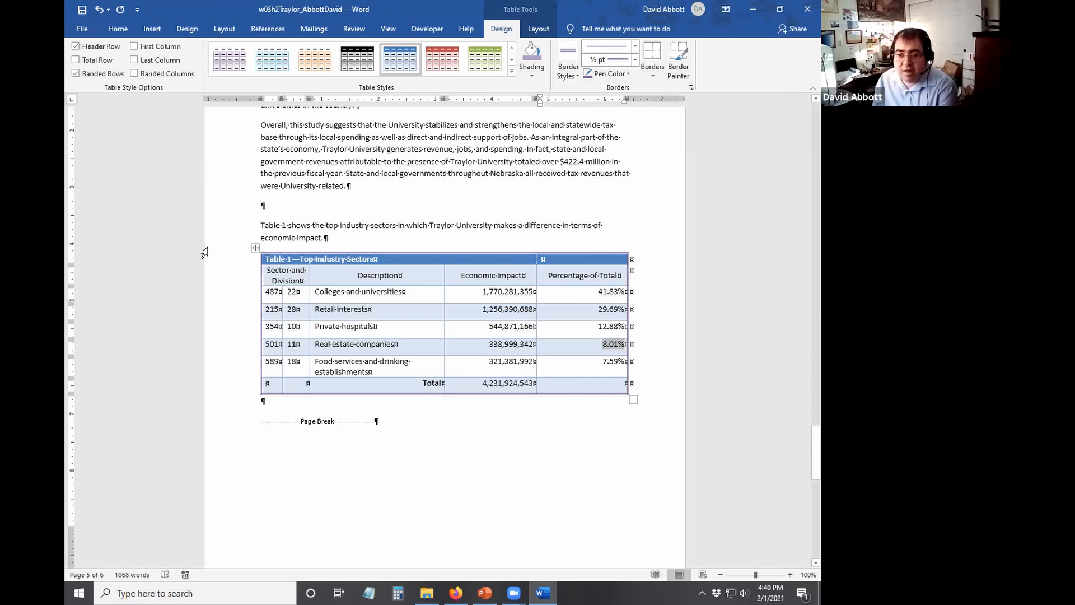
# Shade the title row of Table 1 with the Purple, Accent 4 theme color.
pyautogui.click(251, 264)
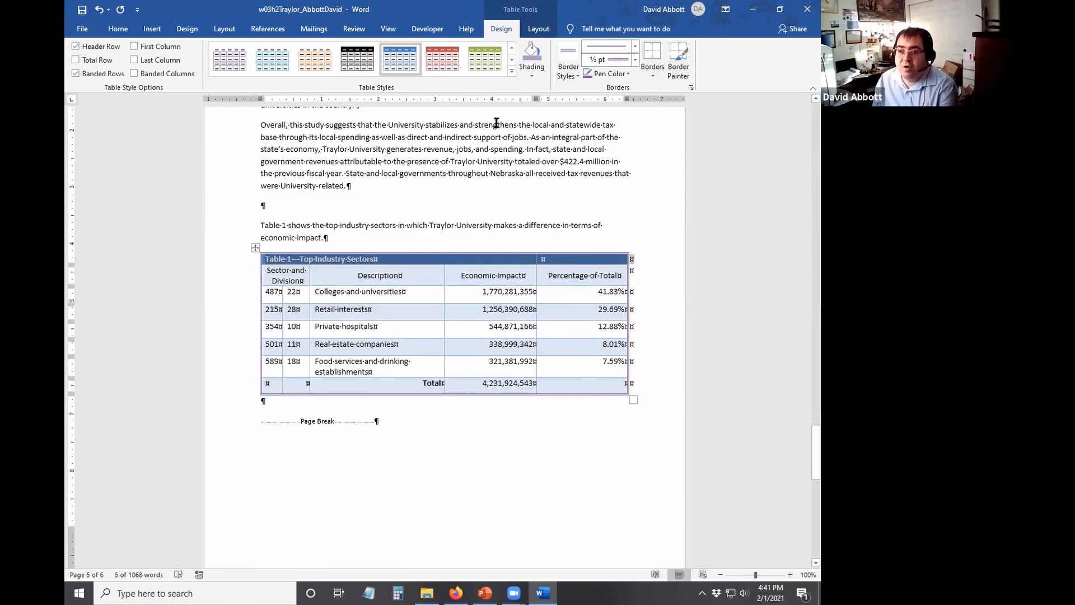
pyautogui.click(532, 72)
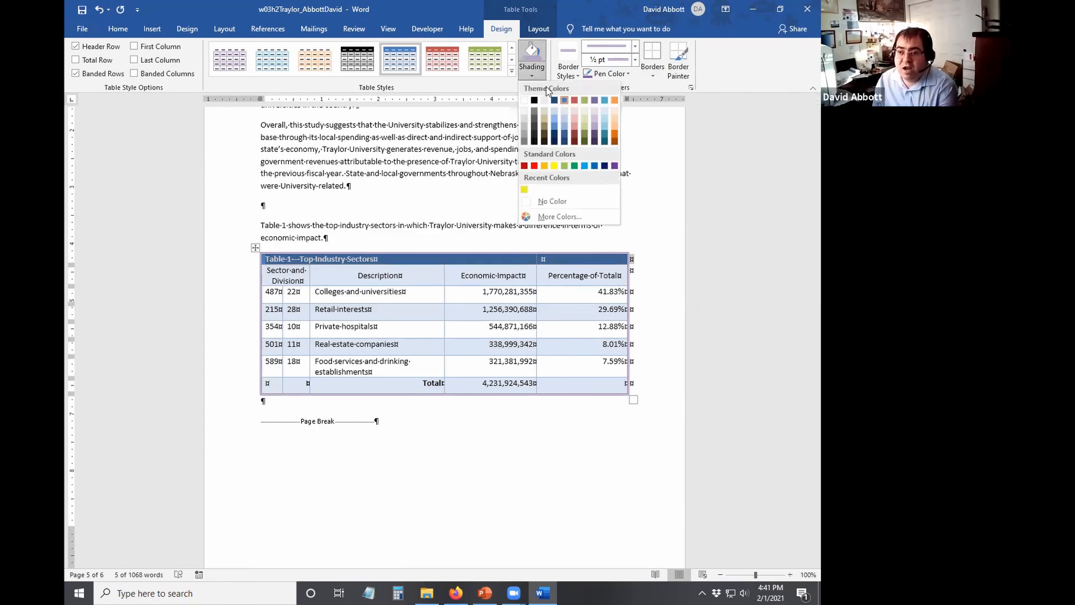
pyautogui.click(597, 101)
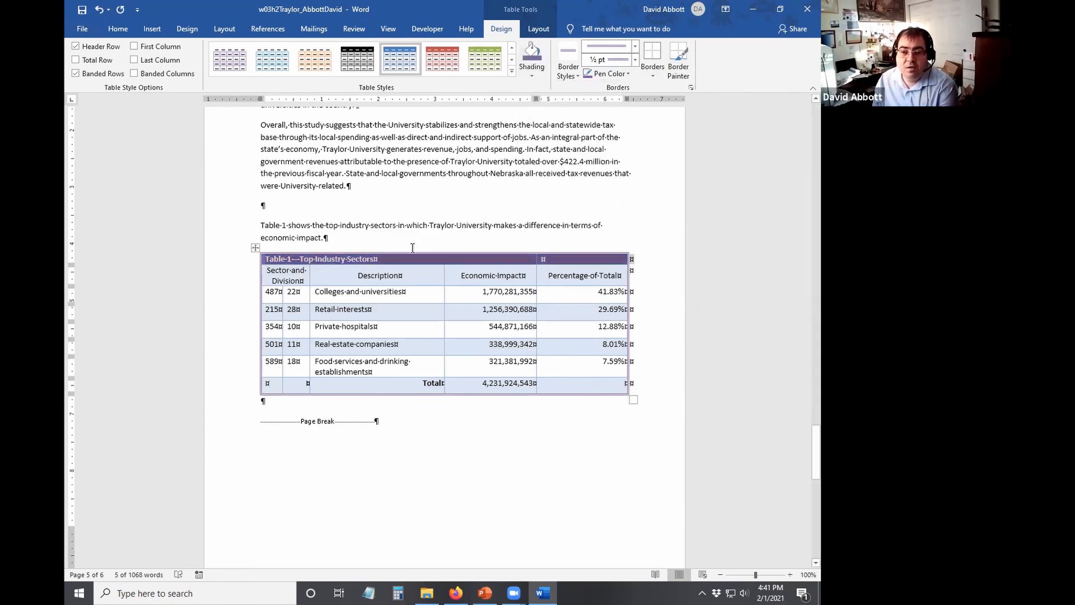
pyautogui.click(398, 271)
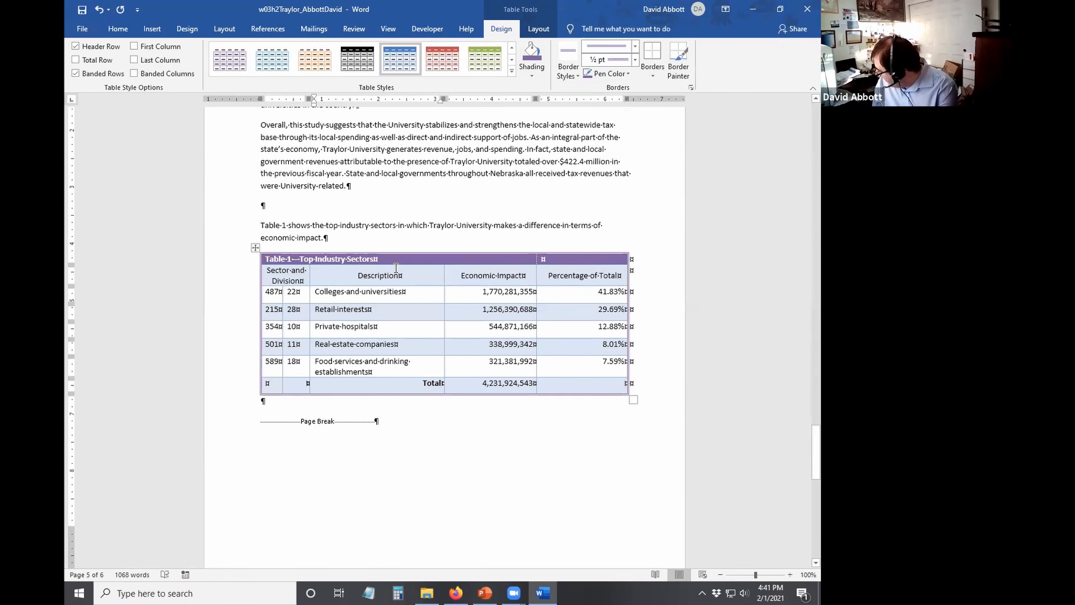
# Shade the column heading row and all rows below it in Table 1 with Purple, Accent 4, Lighter 40%.
pyautogui.moveTo(254, 275); pyautogui.dragTo(254, 391)
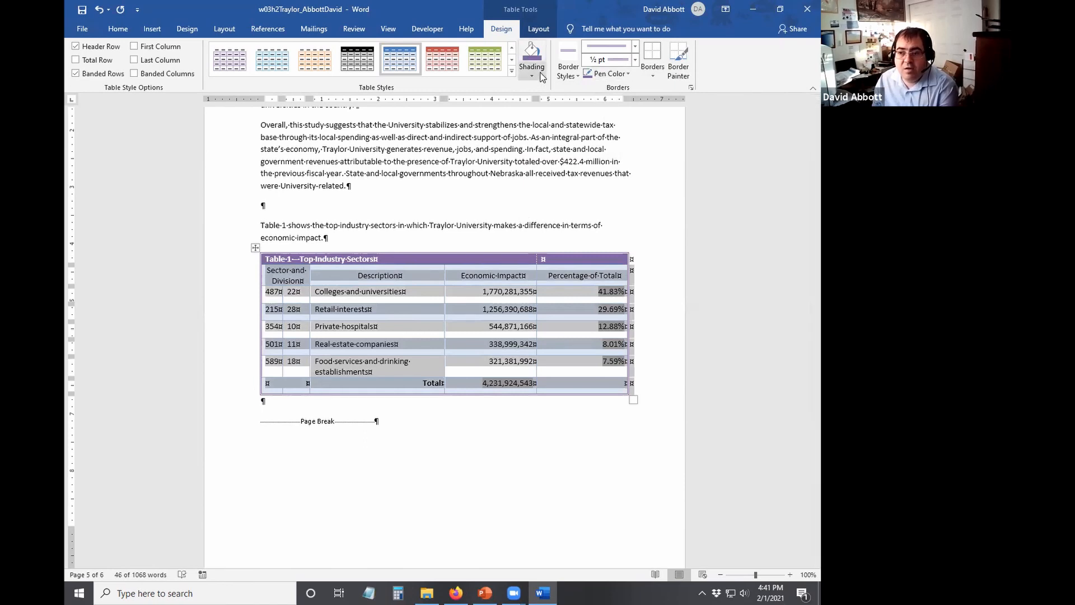
pyautogui.click(541, 73)
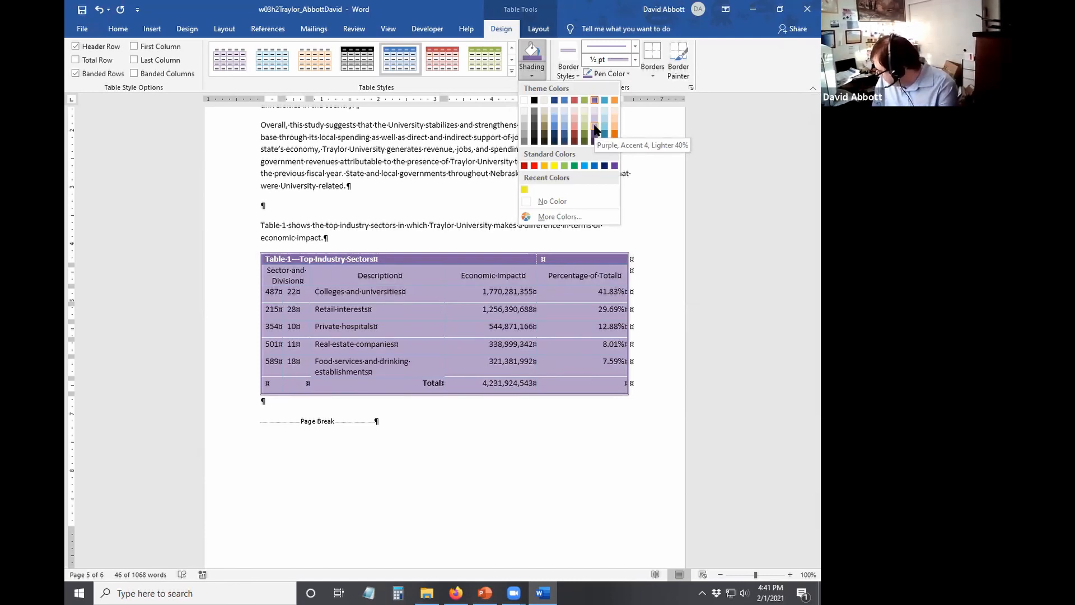
pyautogui.click(595, 130)
pyautogui.click(273, 241)
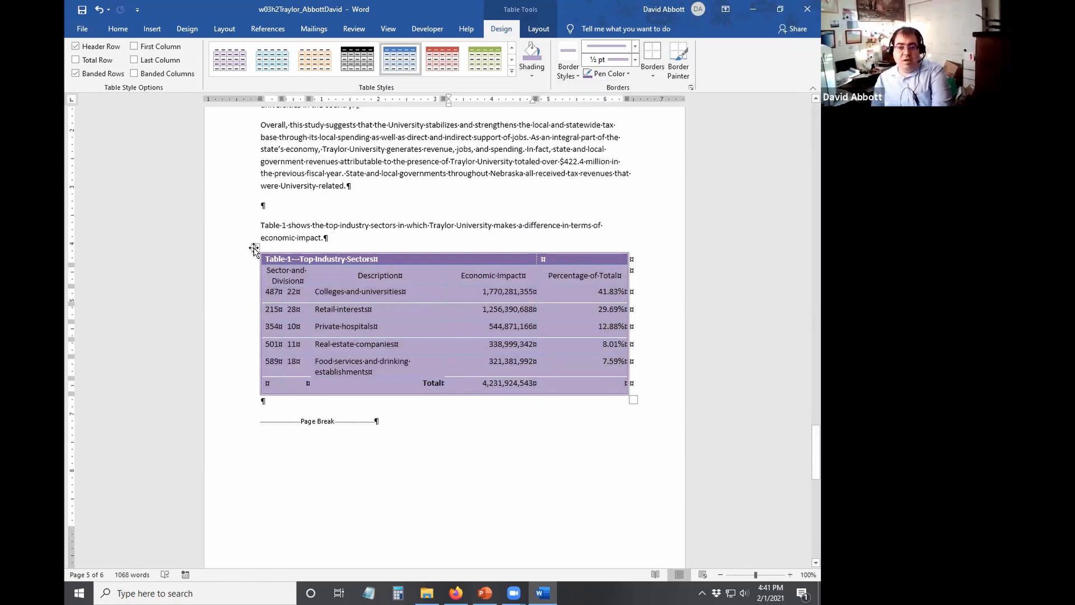
# Apply a single solid 1 pt line in the purple theme color to all borders of Table 1.
pyautogui.click(253, 247)
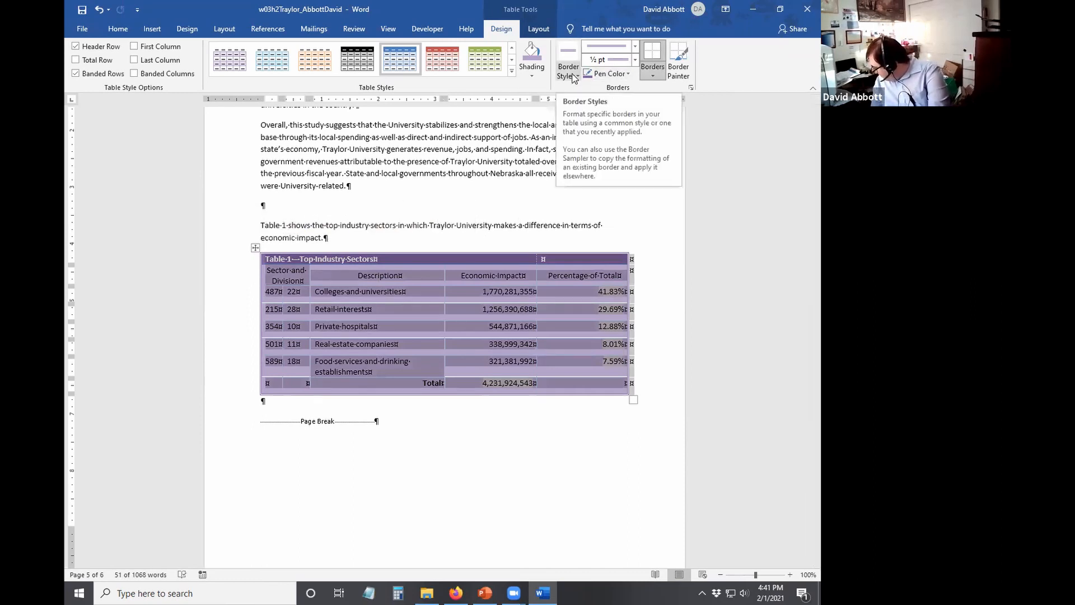
pyautogui.click(574, 77)
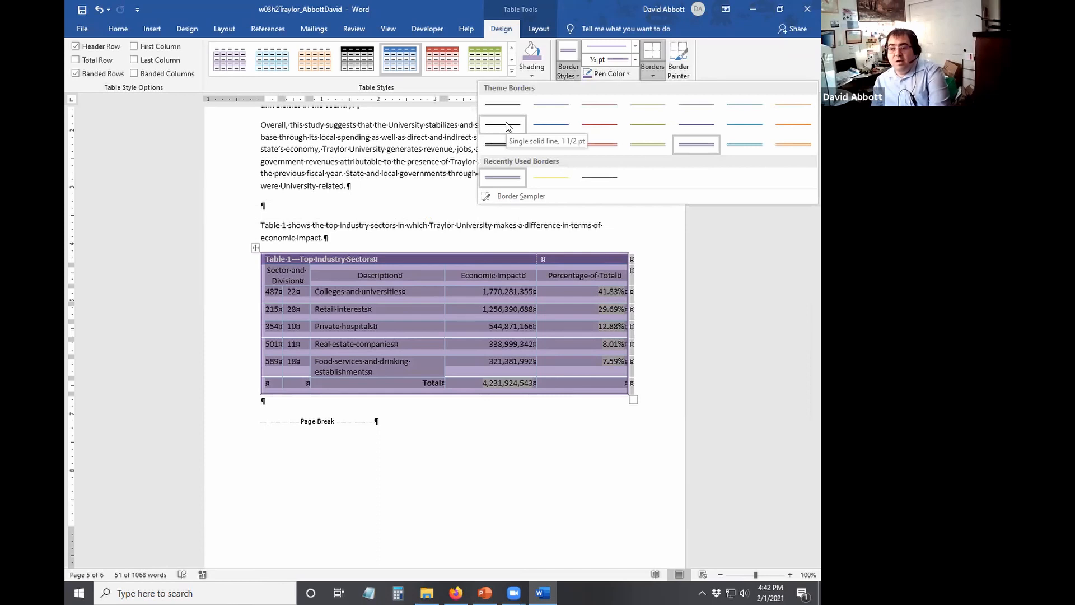
pyautogui.click(510, 107)
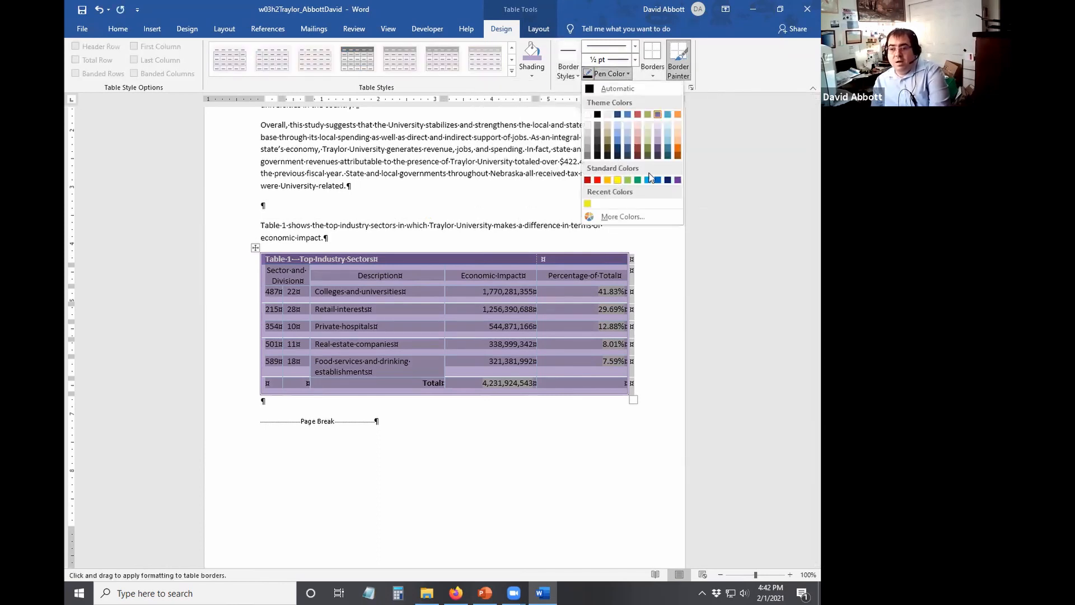
pyautogui.click(659, 114)
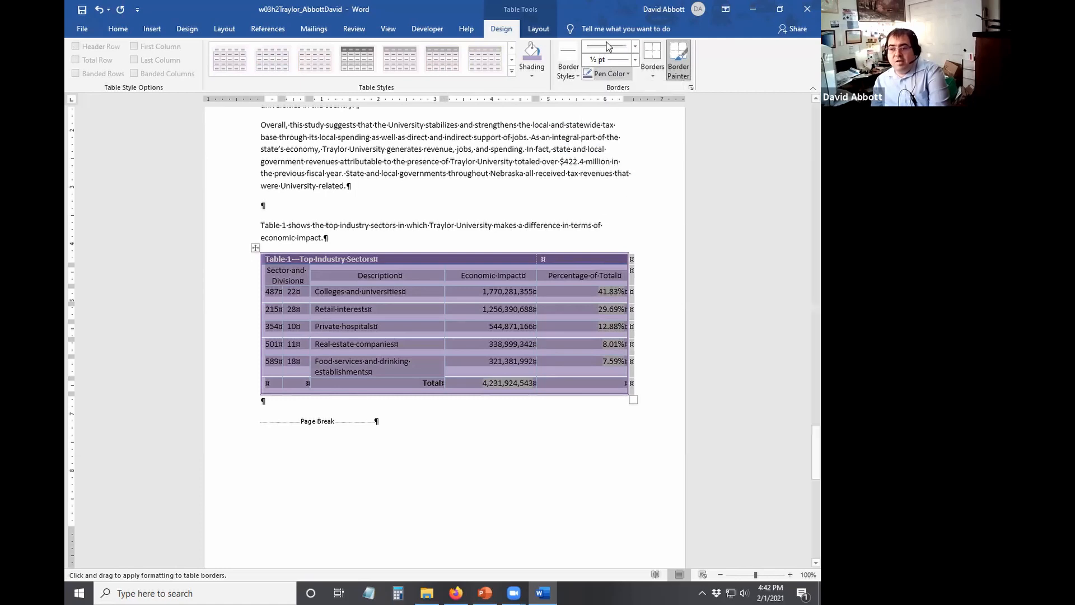
pyautogui.click(635, 59)
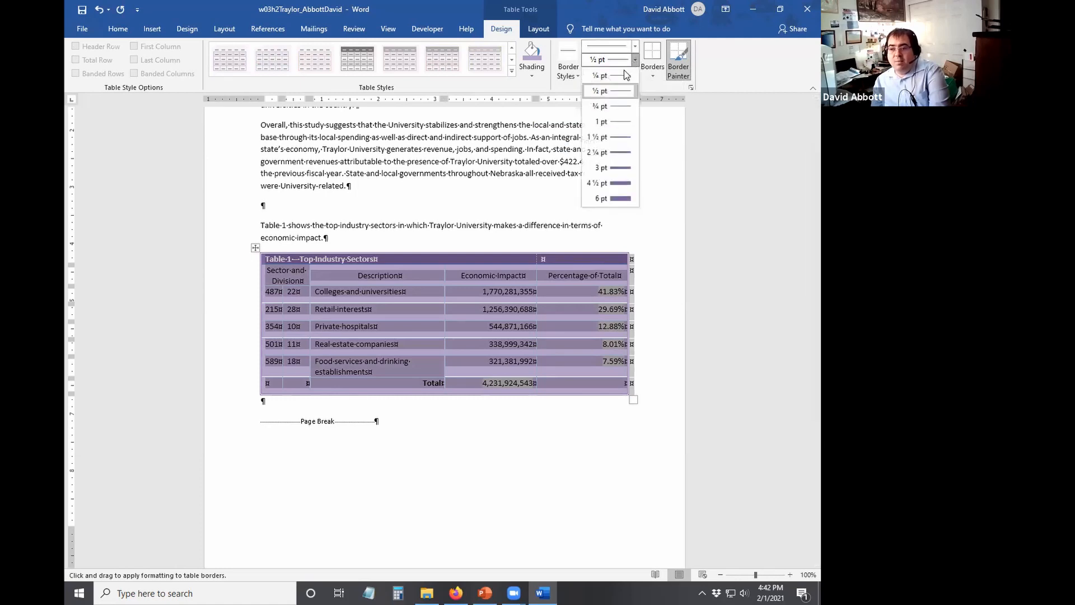
pyautogui.click(616, 127)
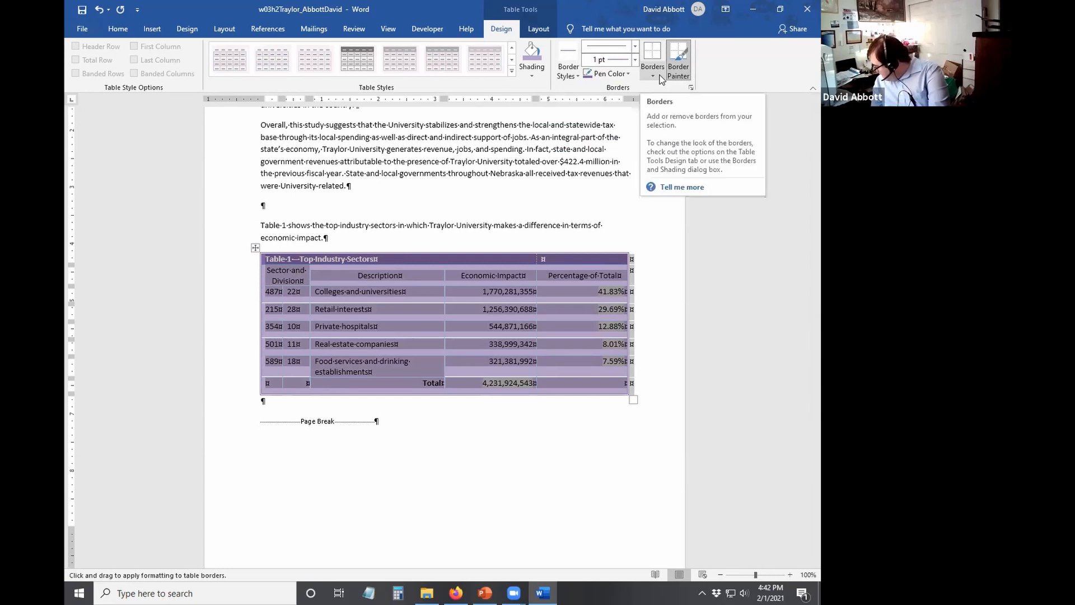
pyautogui.click(654, 75)
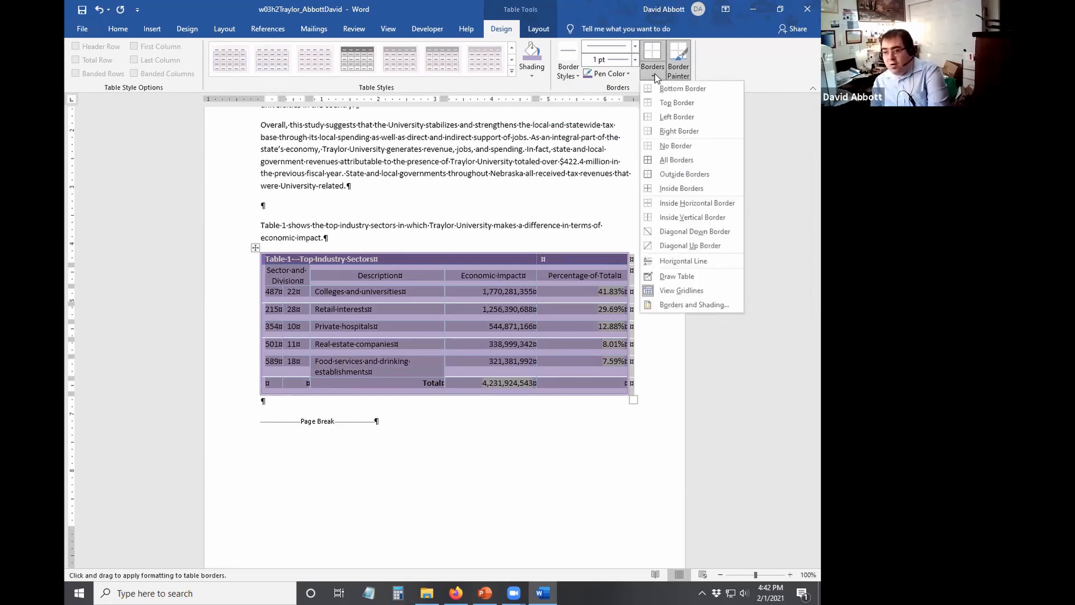
pyautogui.click(681, 159)
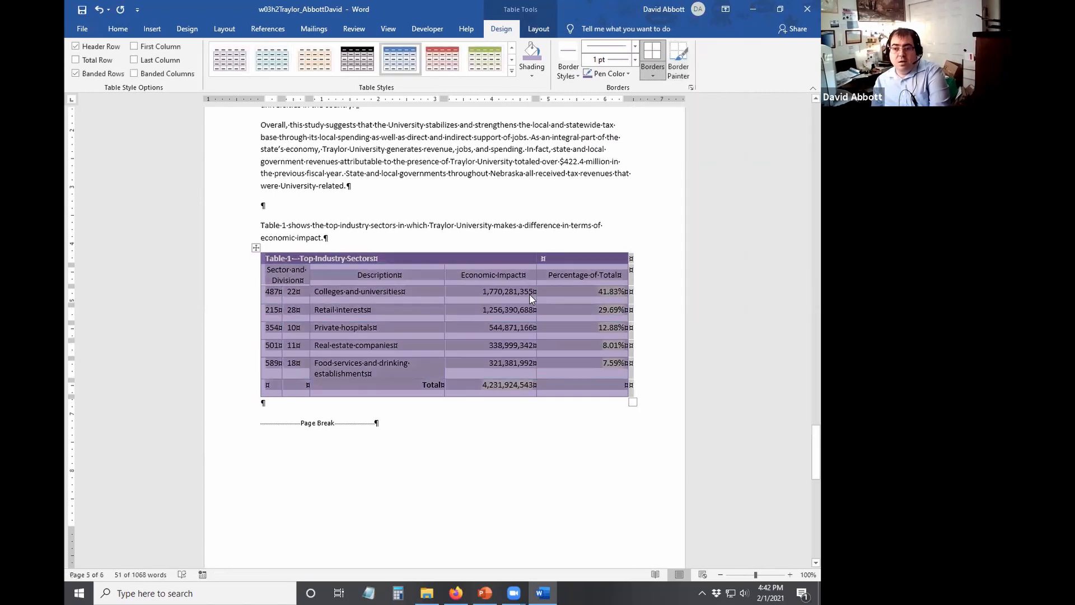
pyautogui.click(345, 292)
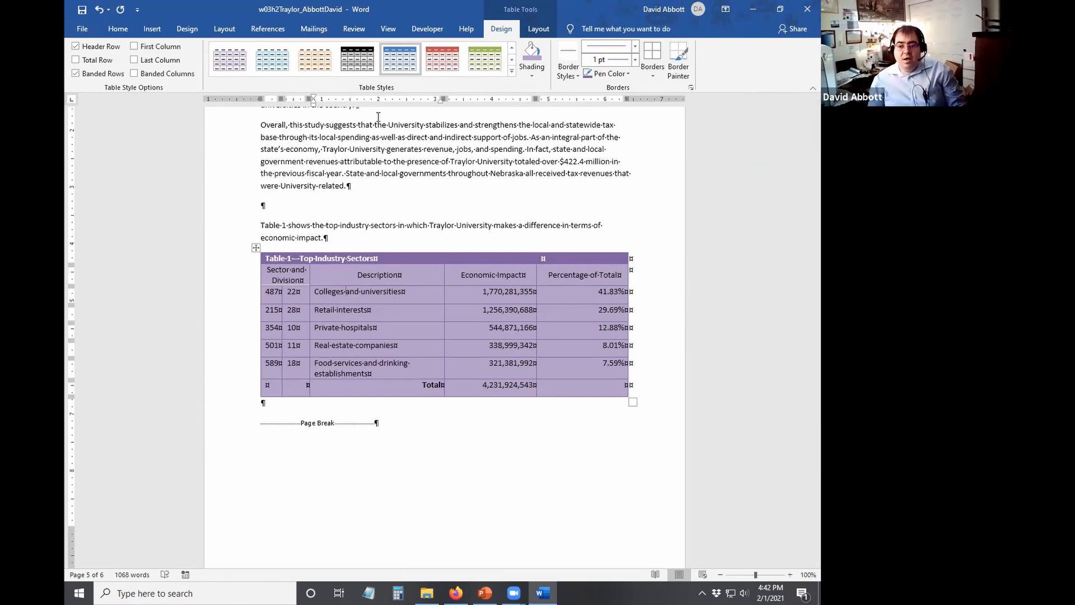
pyautogui.scroll(-5, 387, 364)
pyautogui.scroll(7, 363, 255)
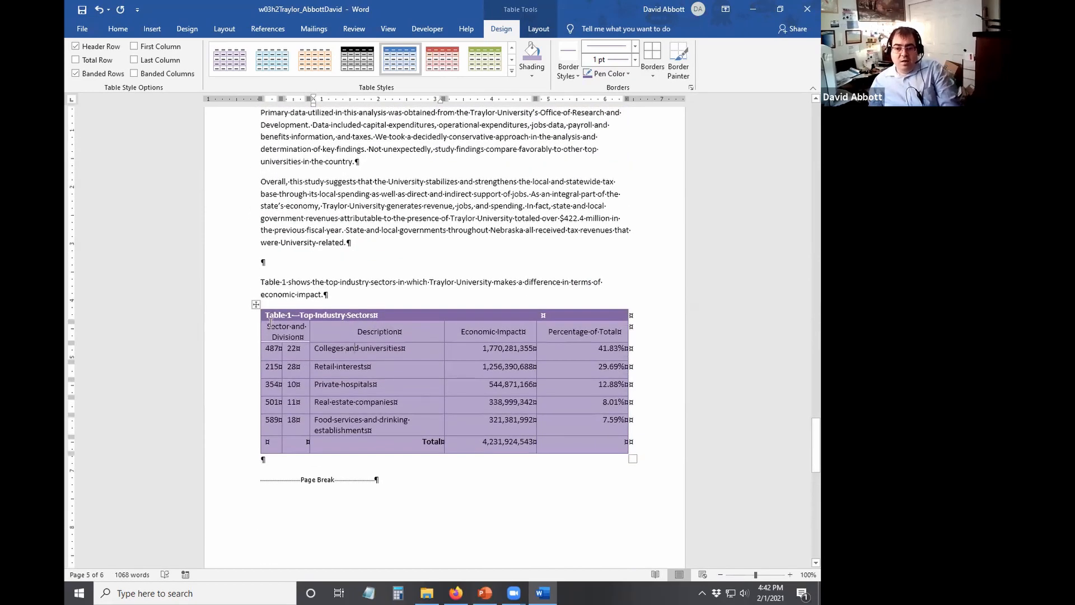
pyautogui.scroll(-5, 283, 304)
pyautogui.scroll(-2, 284, 305)
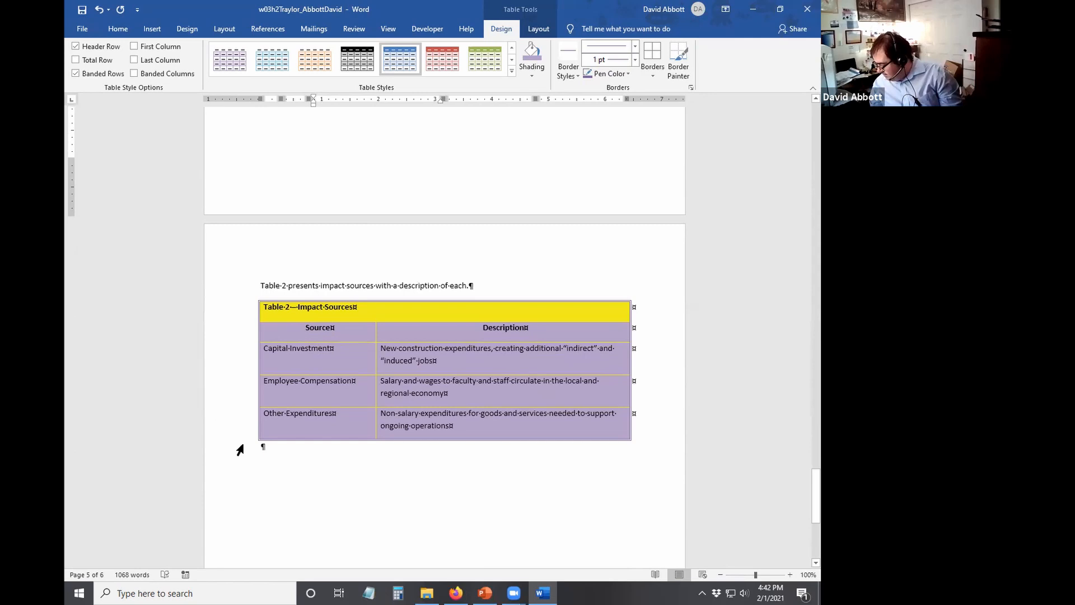
pyautogui.scroll(2, 241, 442)
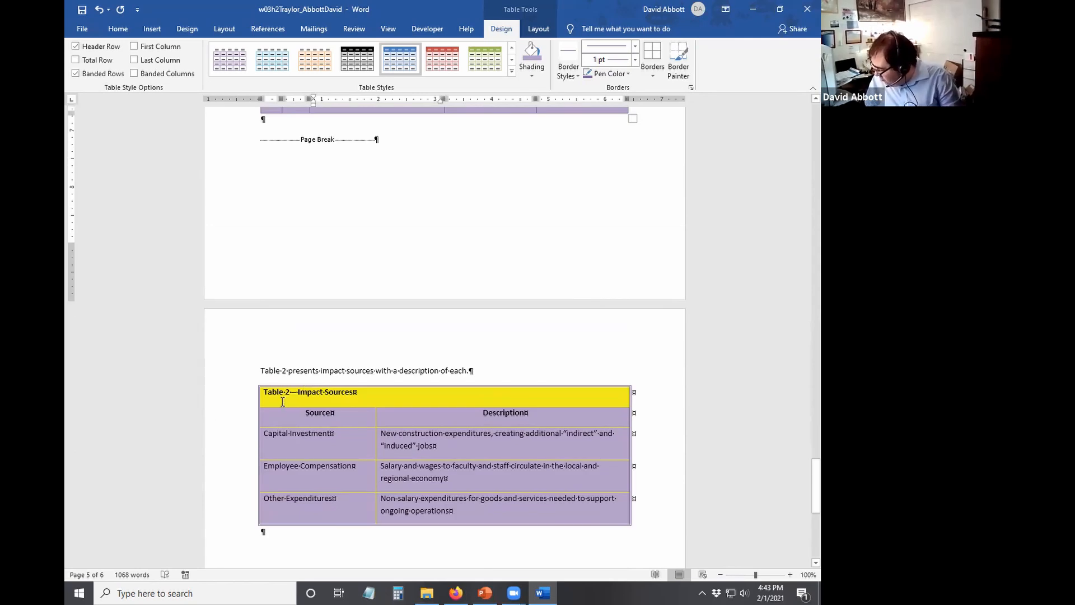
pyautogui.scroll(8, 230, 413)
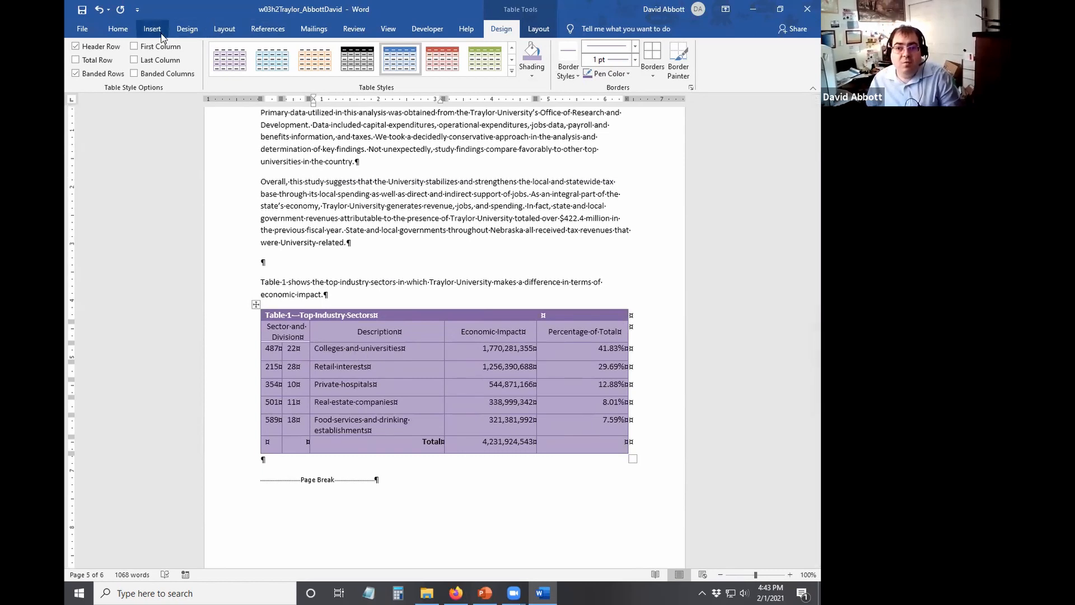
# Try the caption "Table 1 Economic Impact by Industry" above Table 1 and undo its insertion.
pyautogui.click(280, 31)
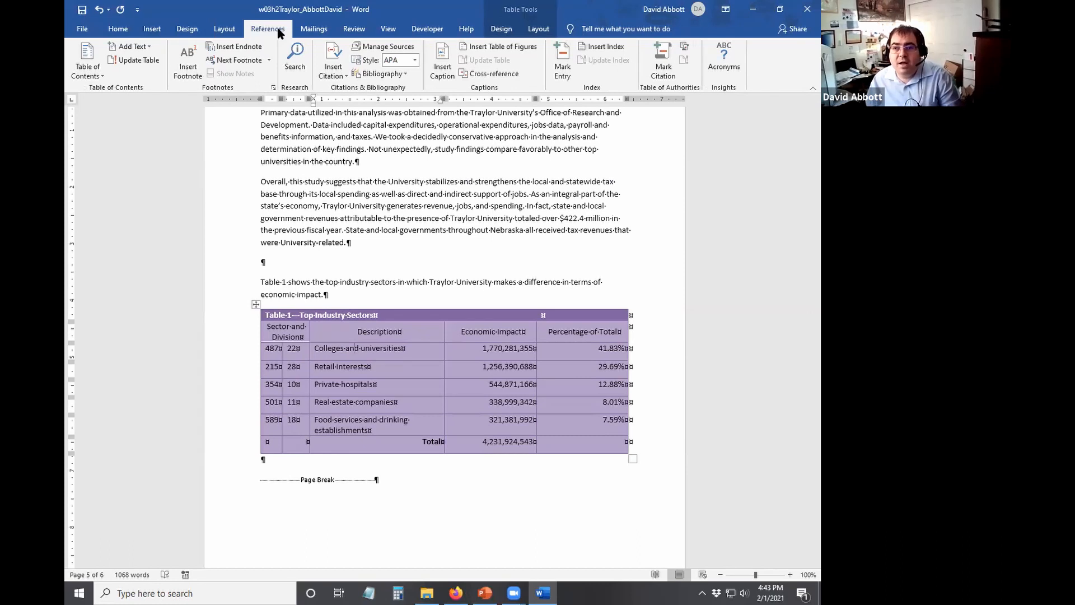
pyautogui.click(436, 74)
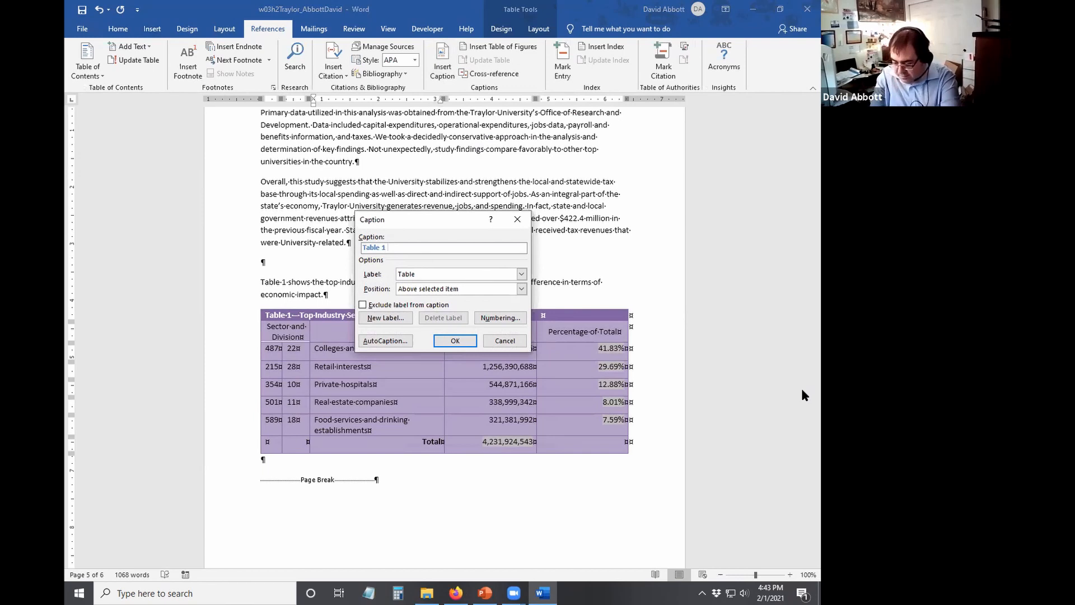
pyautogui.write('onomic ')
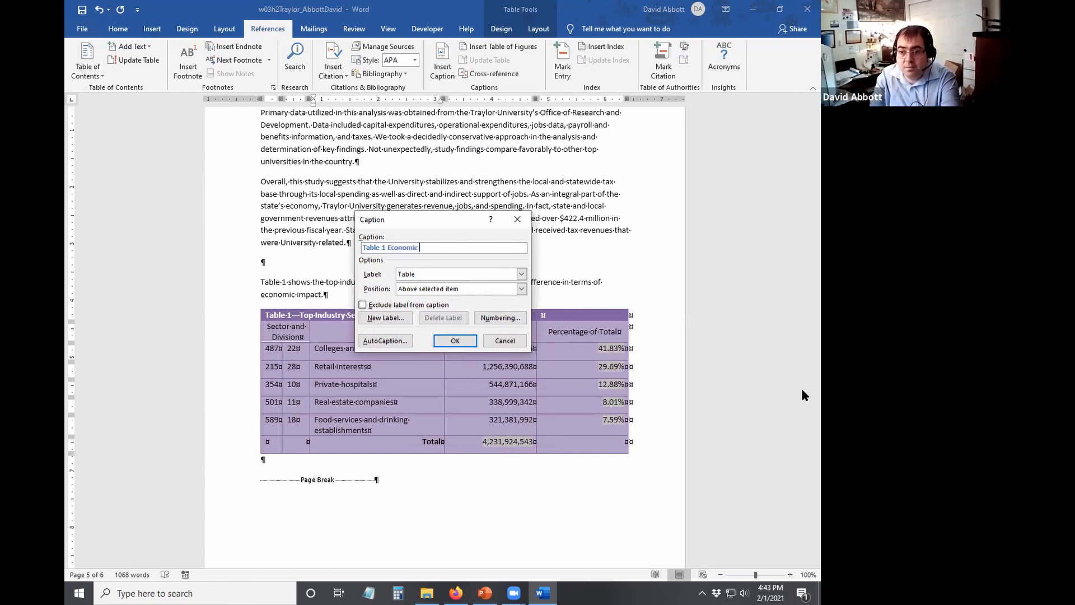
pyautogui.write('Impact by IN')
pyautogui.press('BackSpace')
pyautogui.press('BackSpace')
pyautogui.write('ndustry')
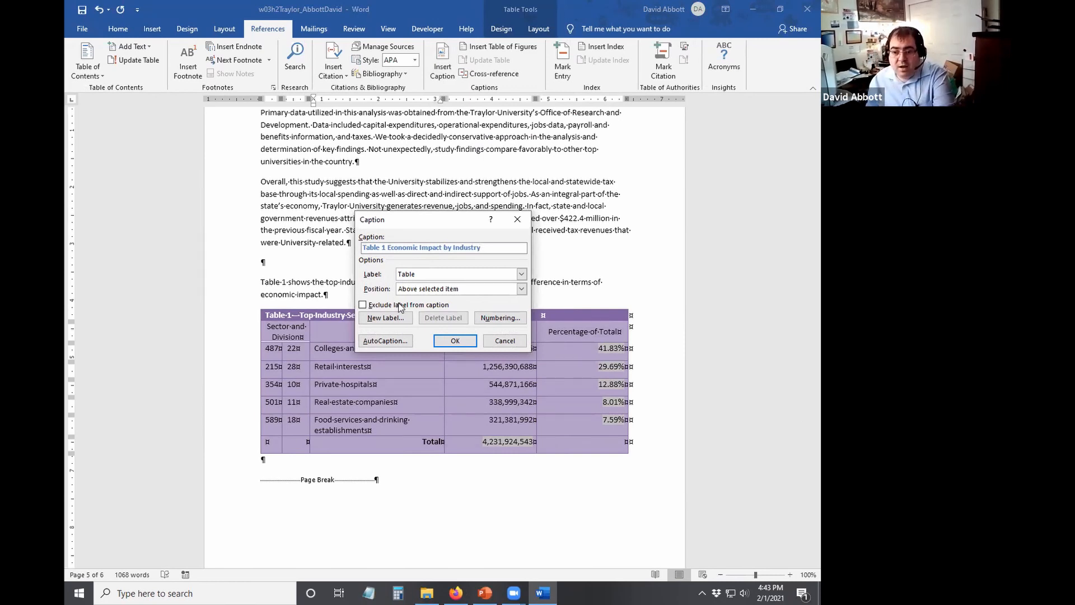
pyautogui.click(455, 340)
pyautogui.hotkey('ctrl', 'z')
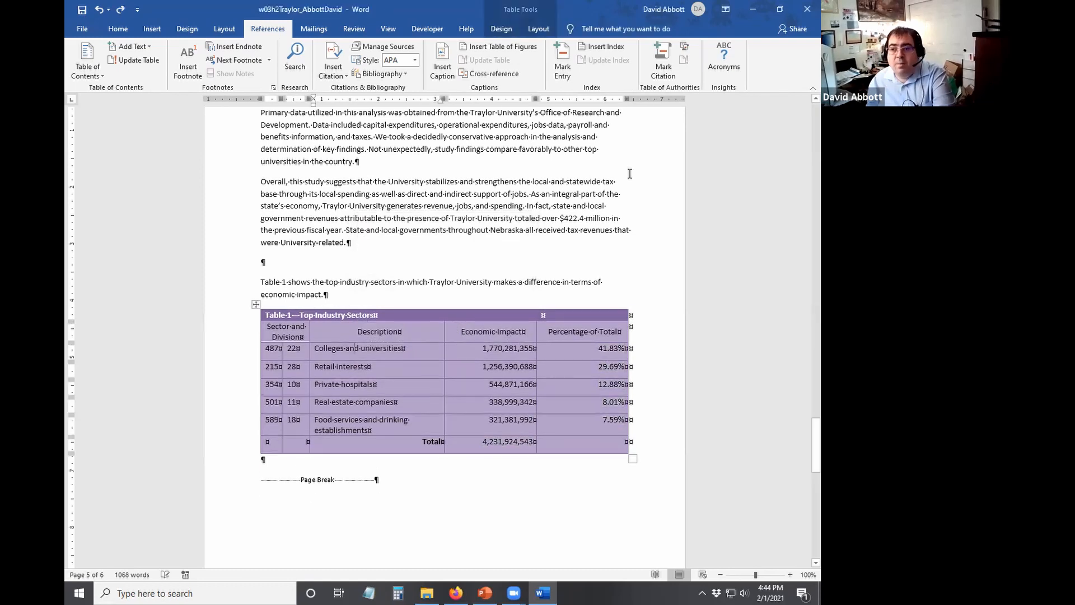
# Insert the caption "Table 1 Economic Impact by Industry" below Table 1.
pyautogui.click(446, 68)
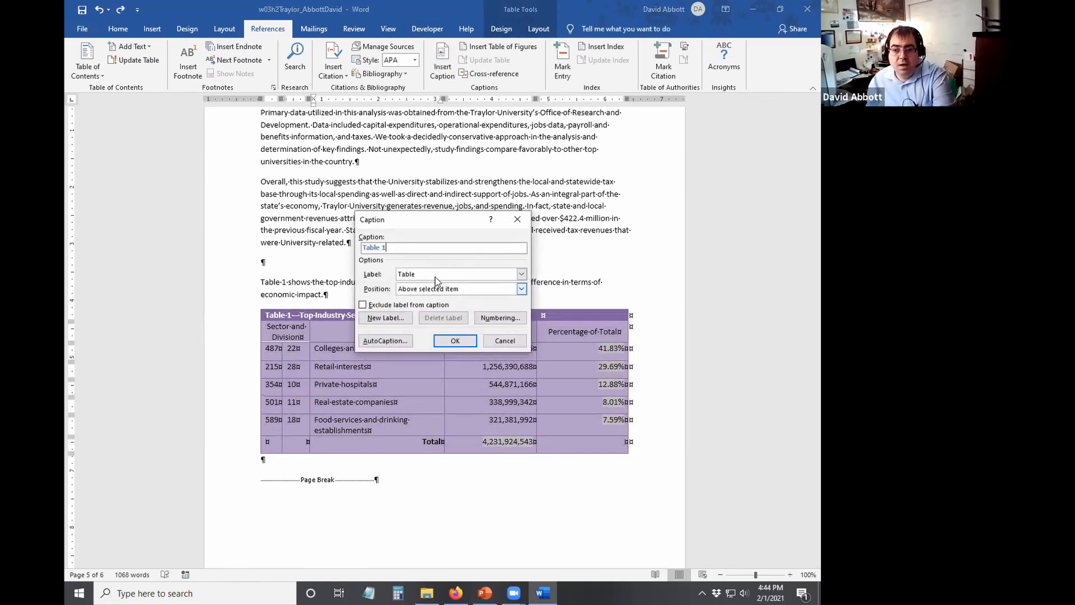
pyautogui.click(435, 289)
pyautogui.click(424, 307)
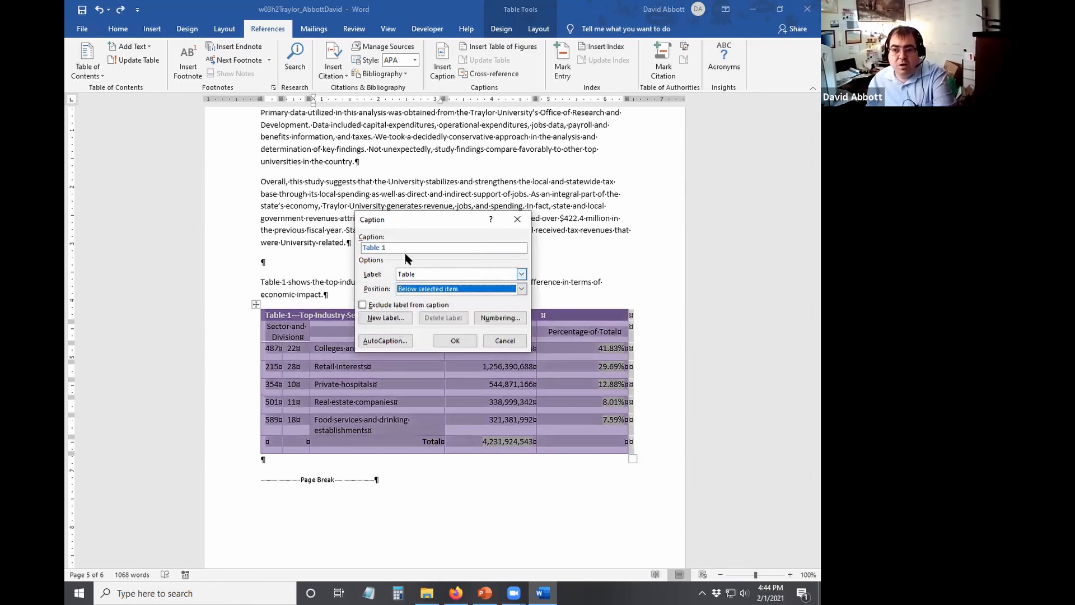
pyautogui.click(404, 250)
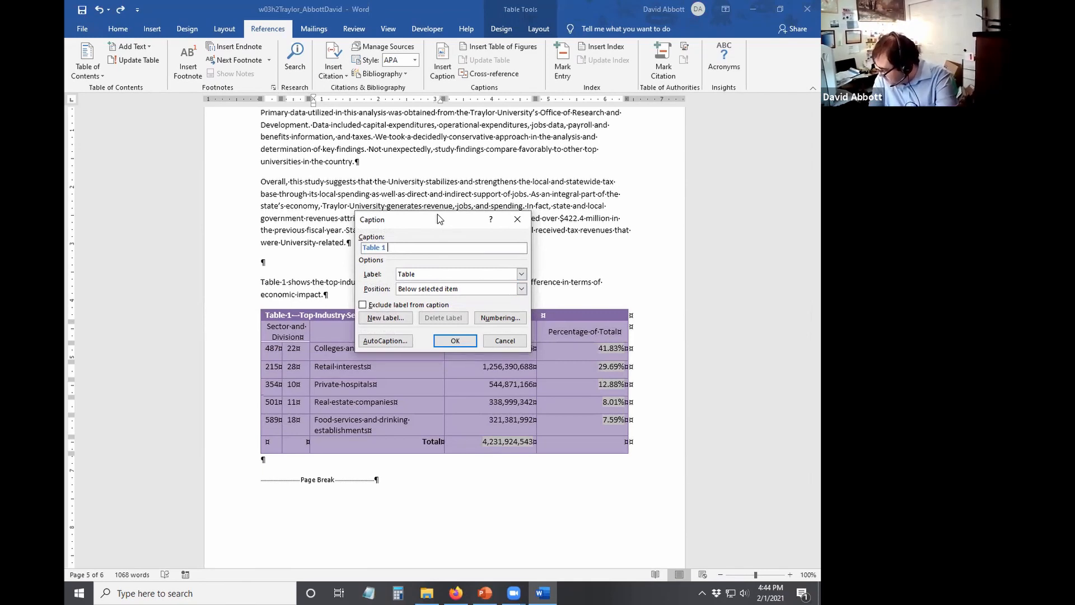
pyautogui.write('E')
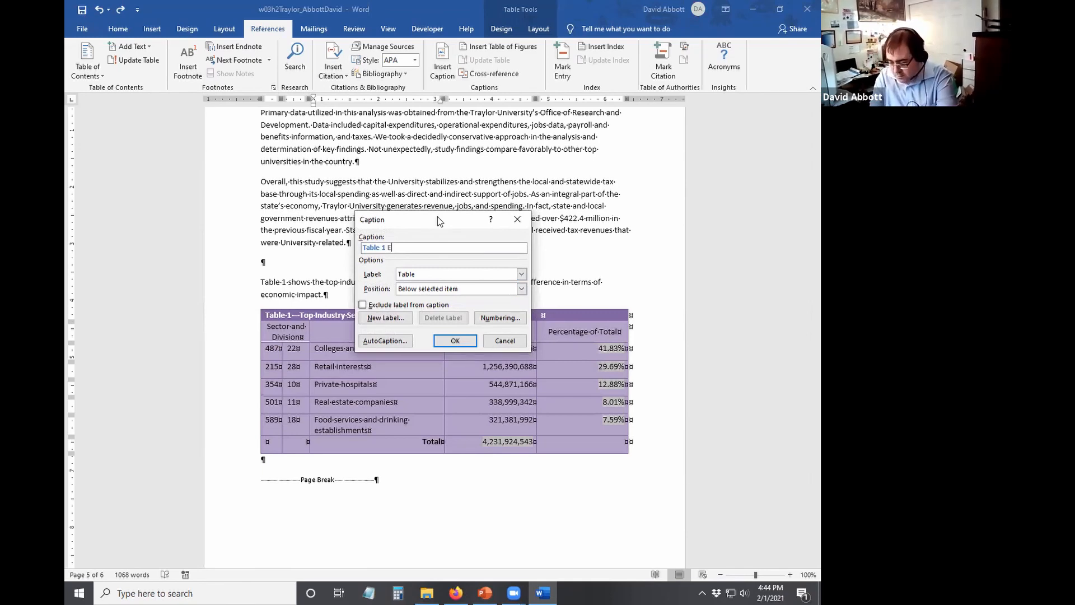
pyautogui.write('conomic Impact ')
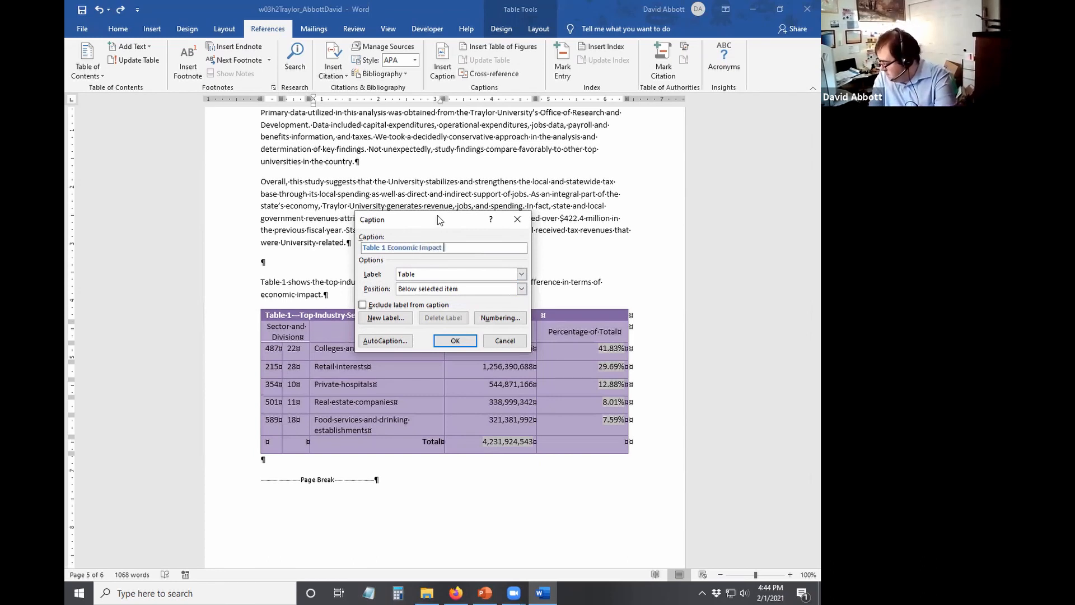
pyautogui.write('by In')
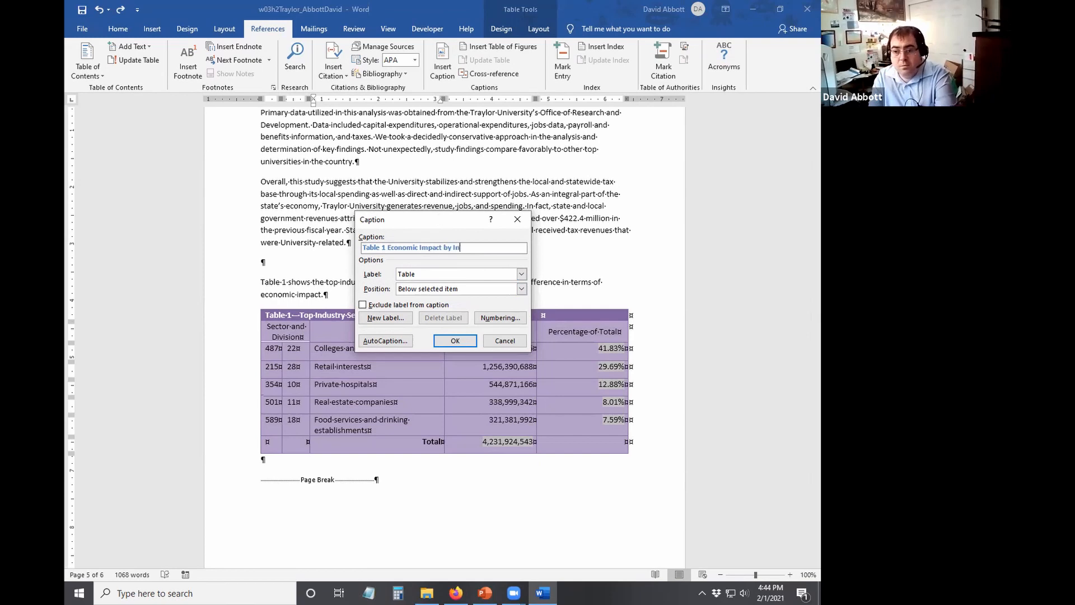
pyautogui.write('dustry')
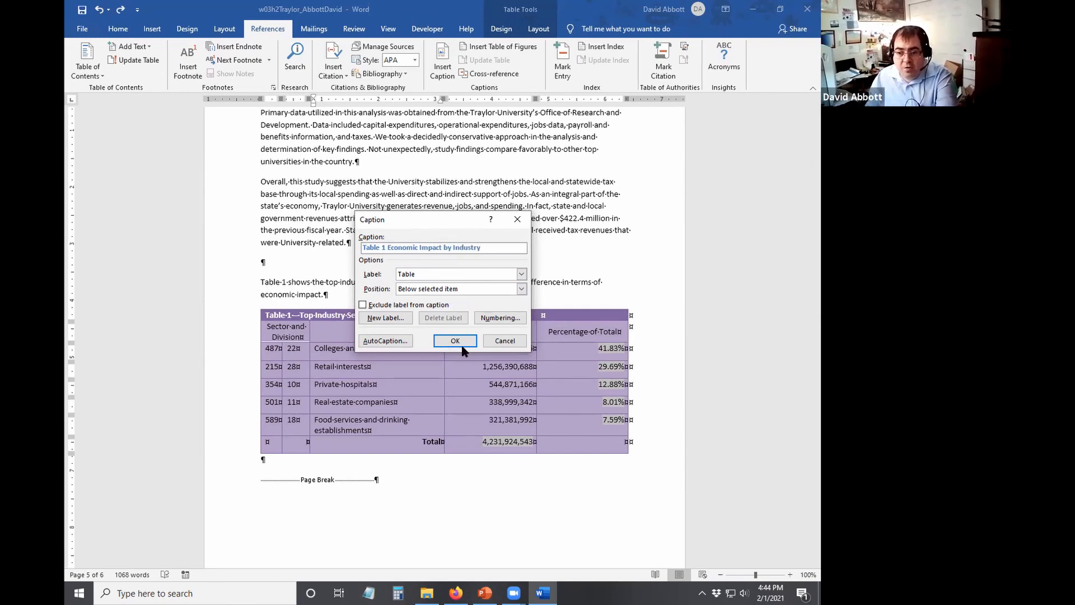
pyautogui.click(461, 343)
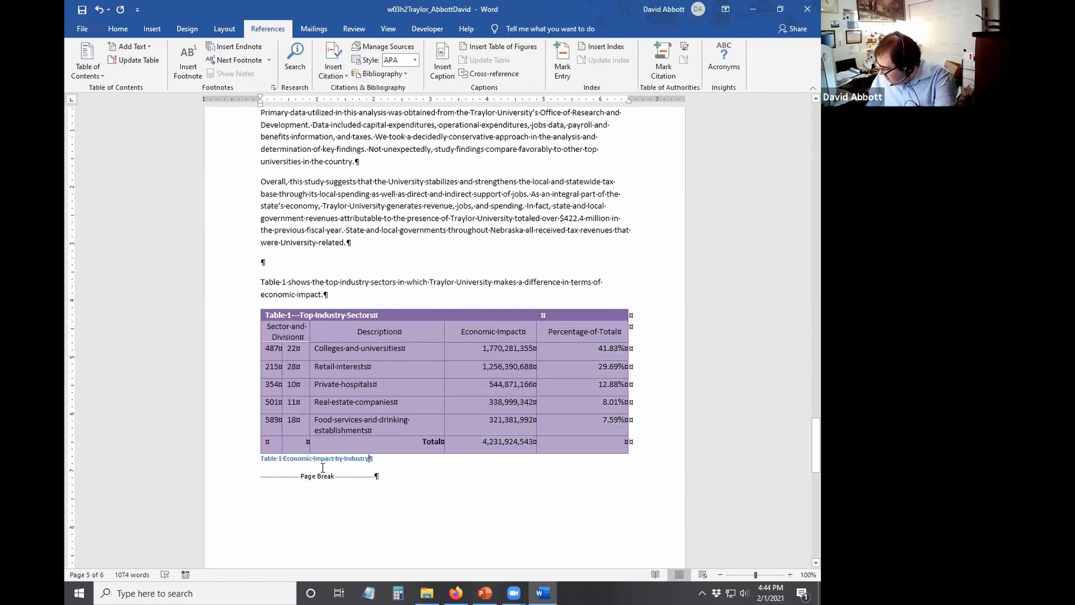
# Increase the indent of the Table 1 caption by one level and add a colon after "Table 1".
pyautogui.click(122, 31)
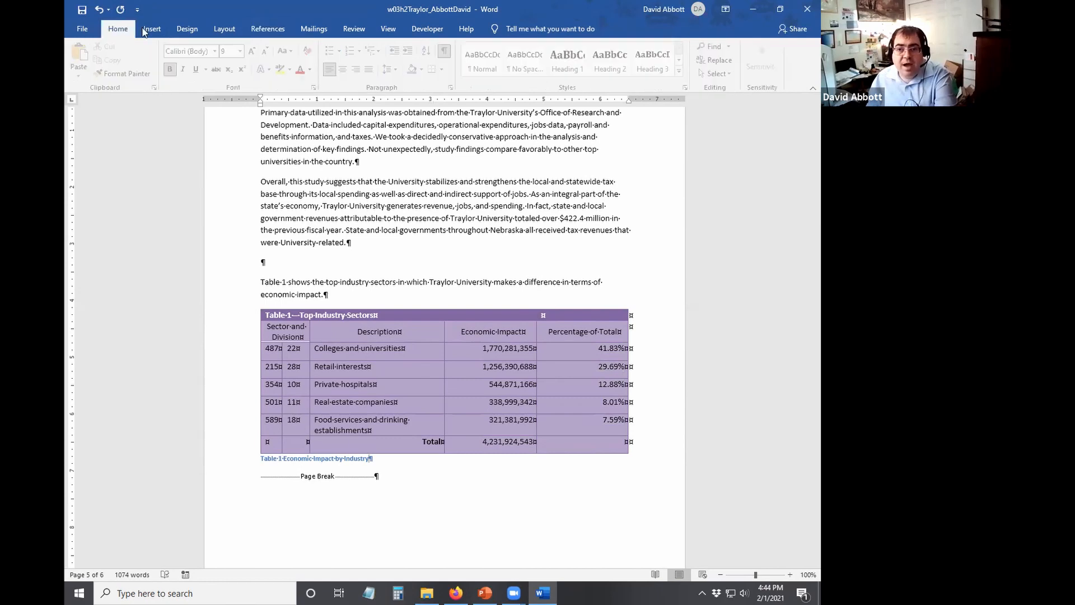
pyautogui.click(410, 52)
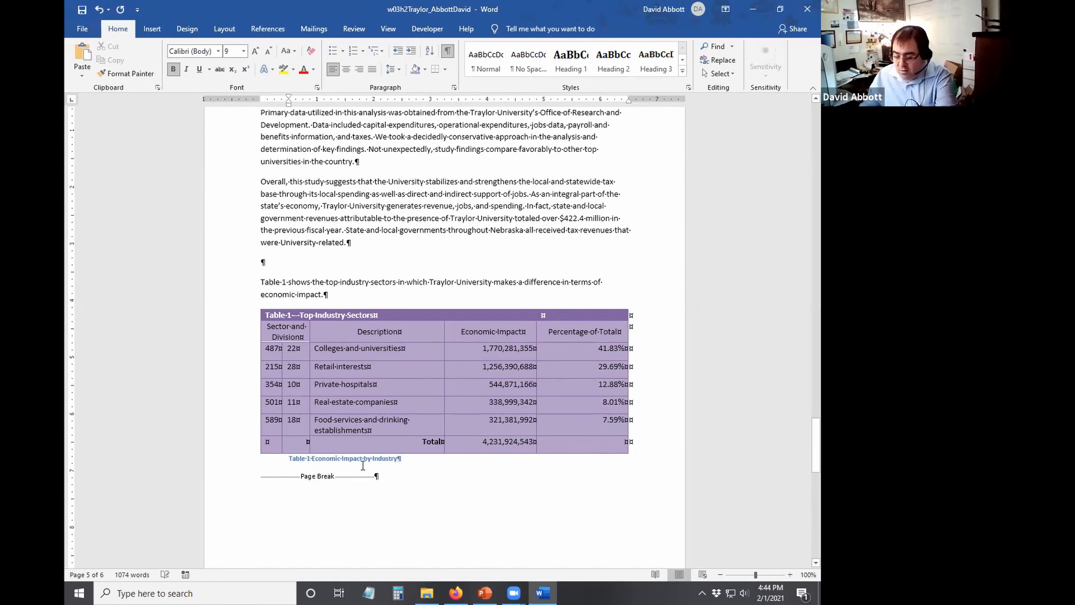
pyautogui.write(':')
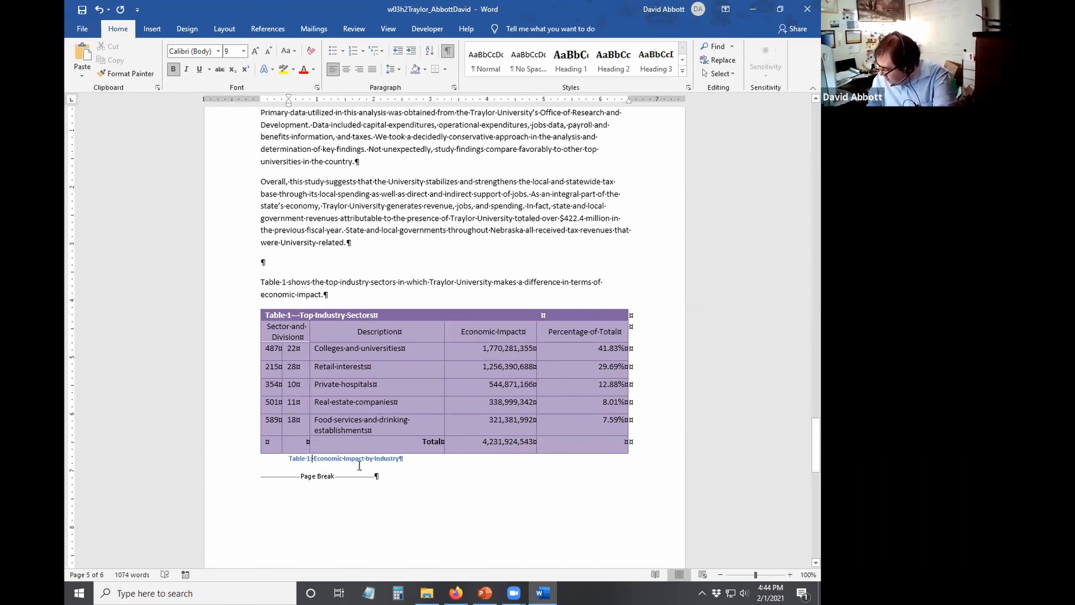
# Insert the caption "Table 2: Sources of Economic Impact" below Table 2.
pyautogui.scroll(-15, 359, 467)
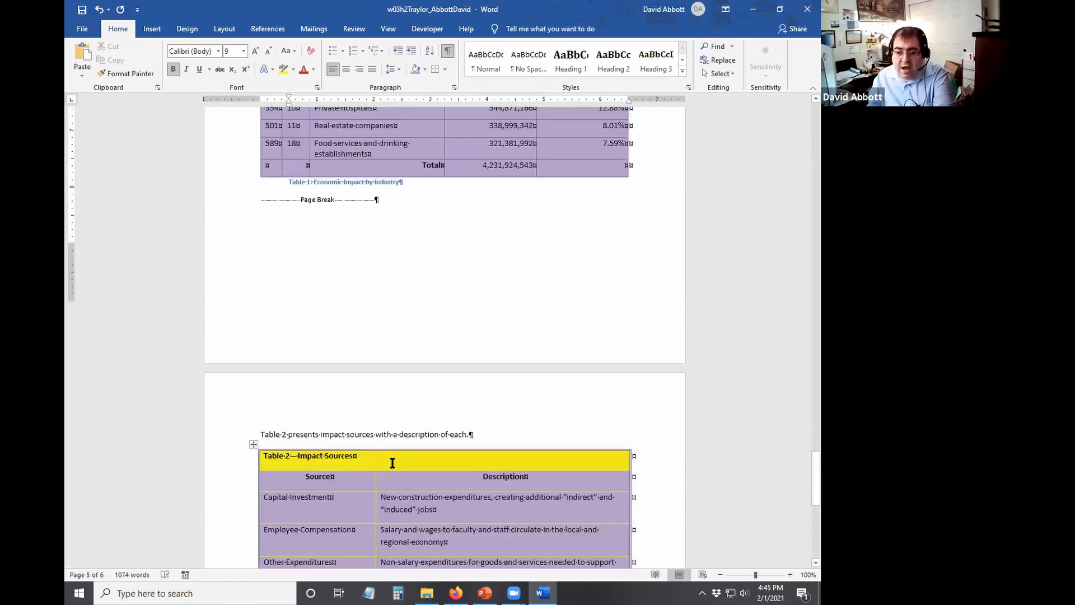
pyautogui.click(365, 277)
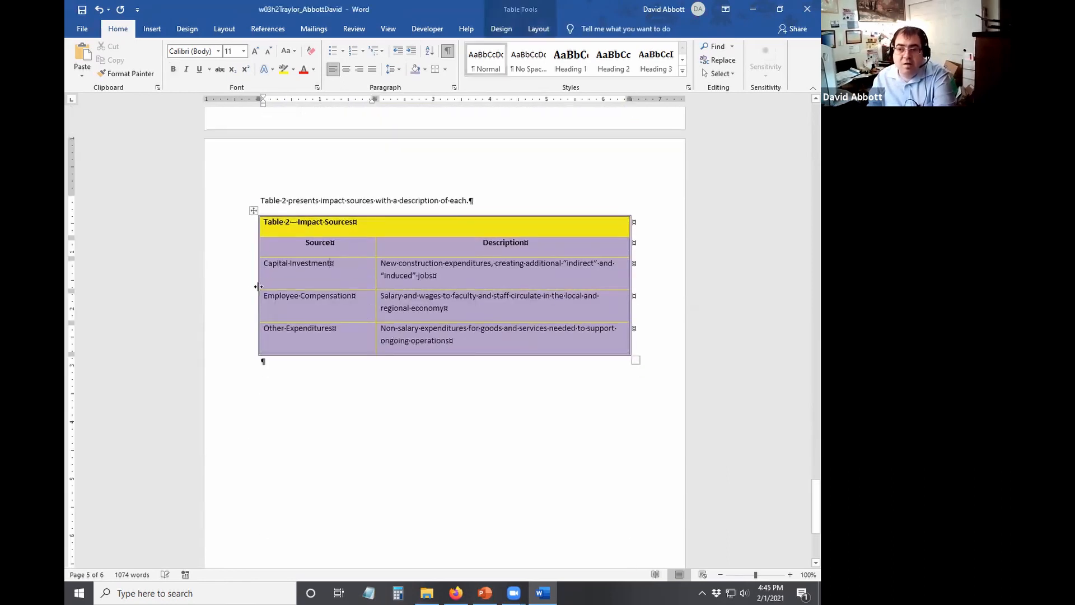
pyautogui.click(272, 31)
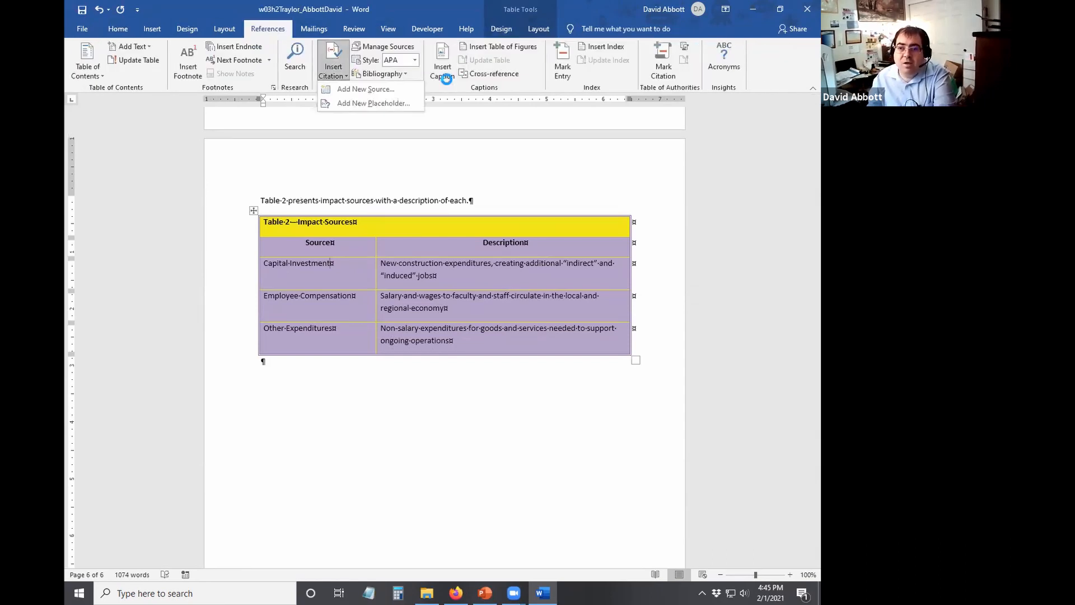
pyautogui.click(442, 66)
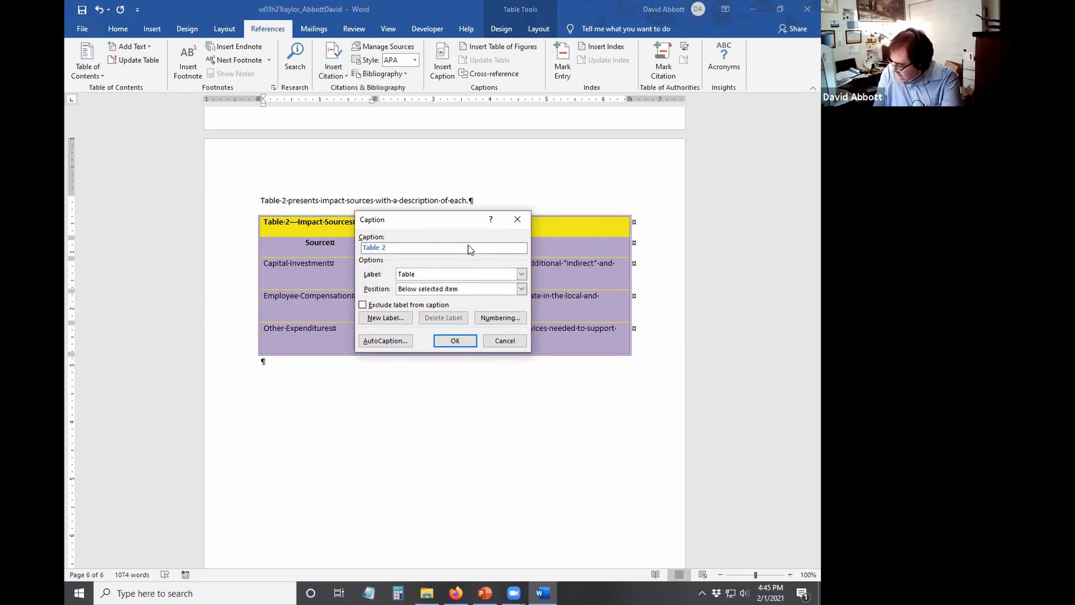
pyautogui.write(': Sourcxe')
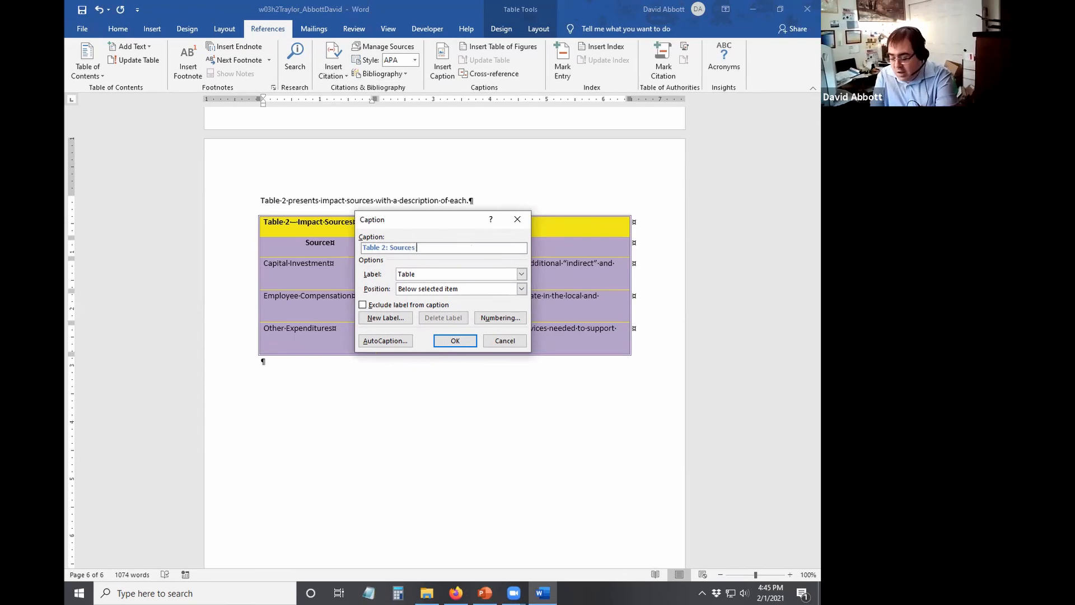
pyautogui.write('of Eco')
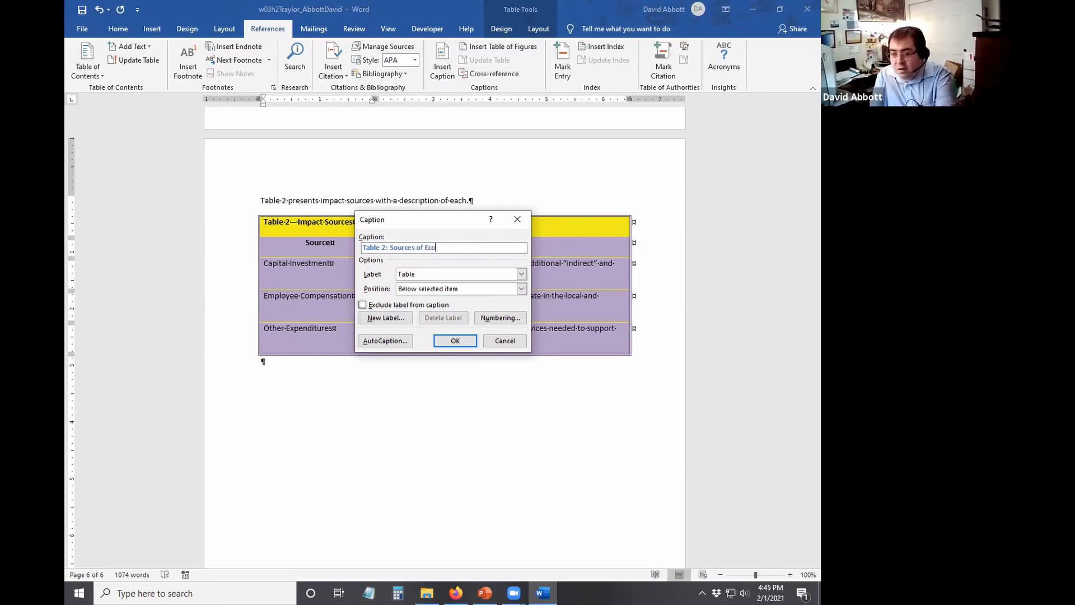
pyautogui.write('nomic Impact')
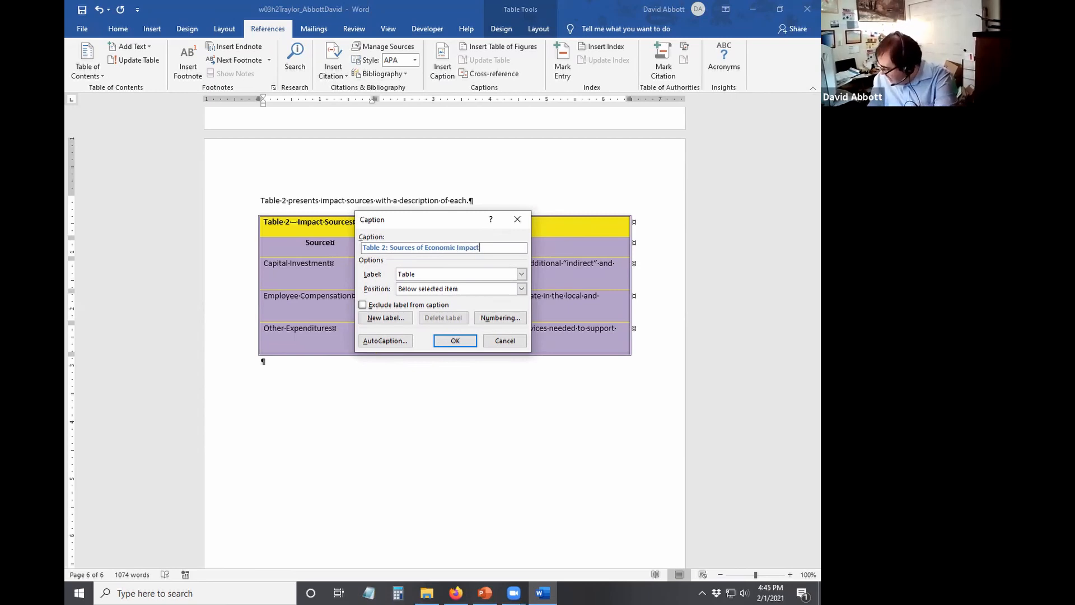
pyautogui.click(456, 341)
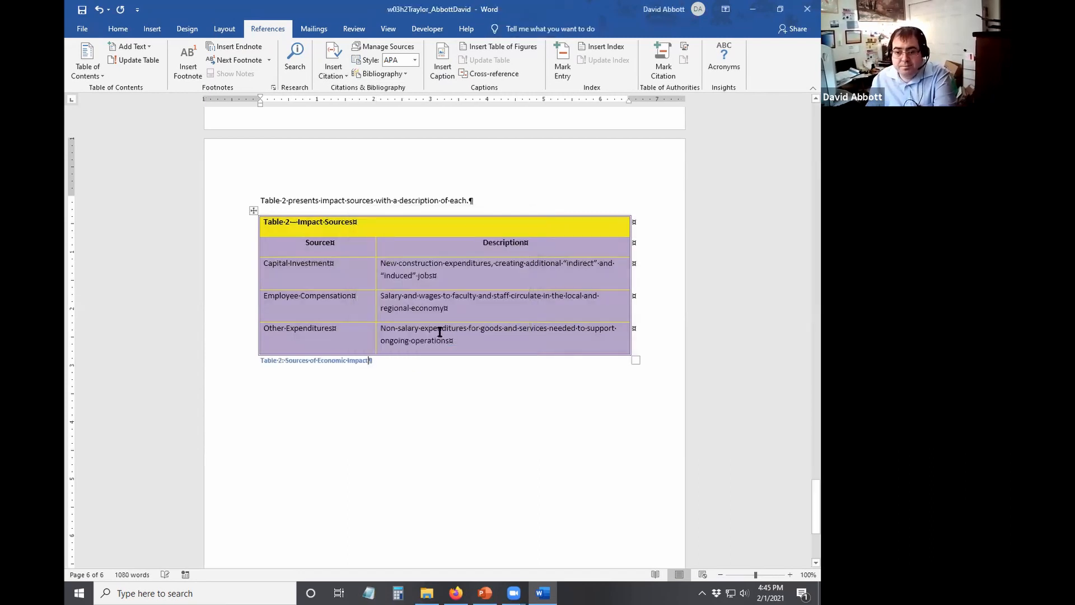
# Modify the Caption style to use the purple Accent 4 theme font color and check both table captions.
pyautogui.scroll(3, 300, 351)
pyautogui.scroll(-4, 305, 351)
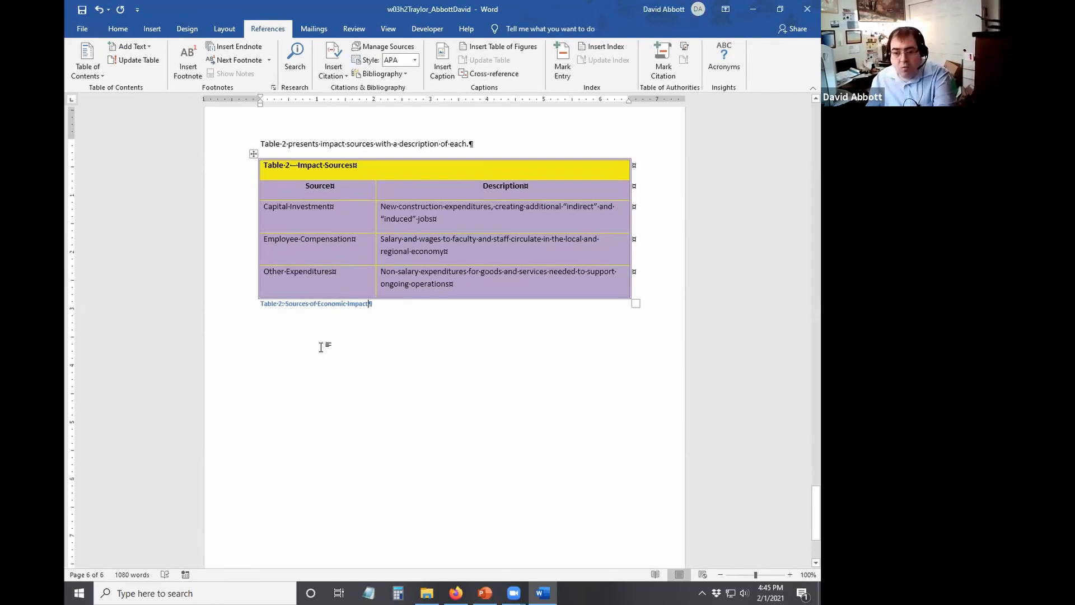
pyautogui.scroll(3, 323, 346)
pyautogui.scroll(4, 322, 347)
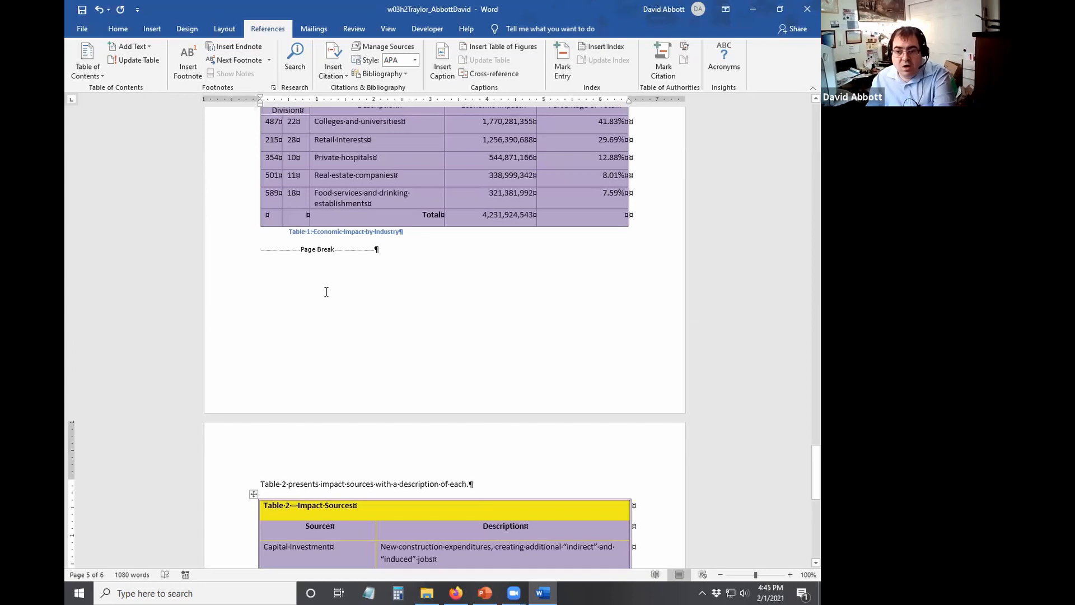
pyautogui.scroll(-3, 328, 288)
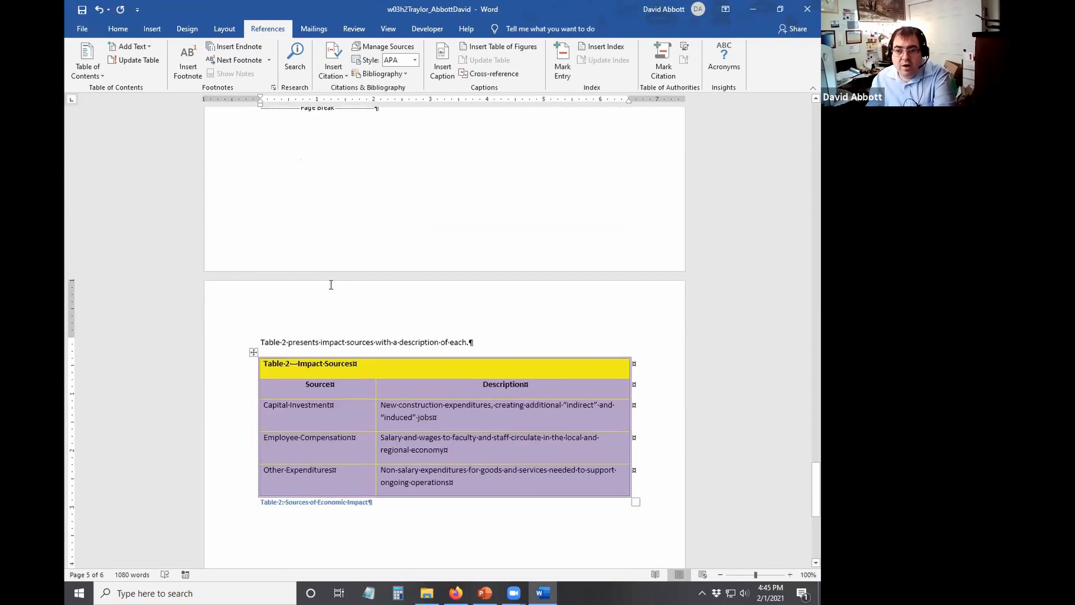
pyautogui.click(130, 34)
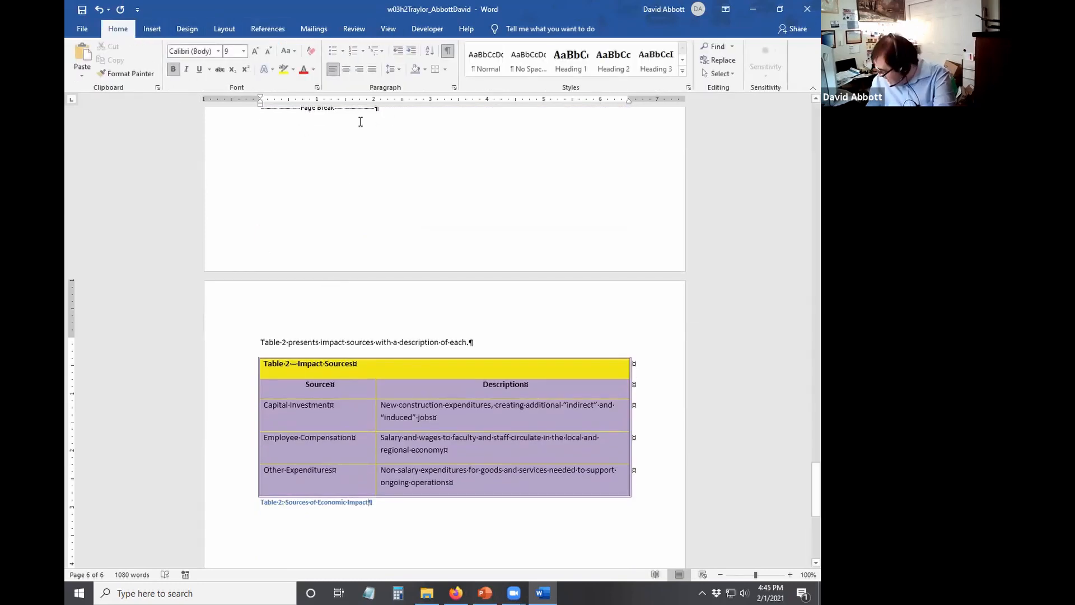
pyautogui.scroll(2, 350, 212)
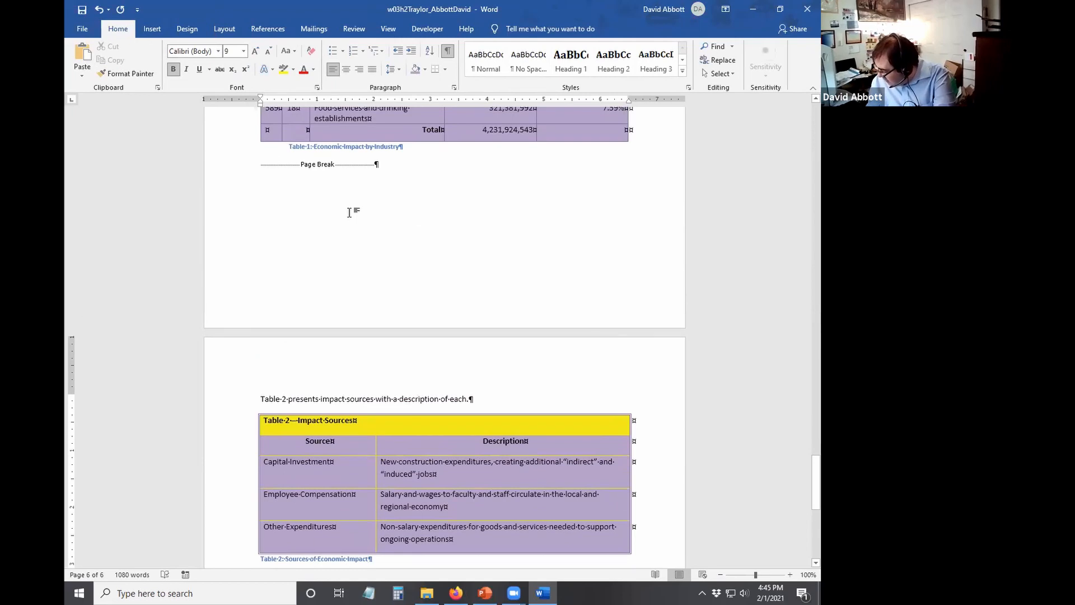
pyautogui.click(688, 88)
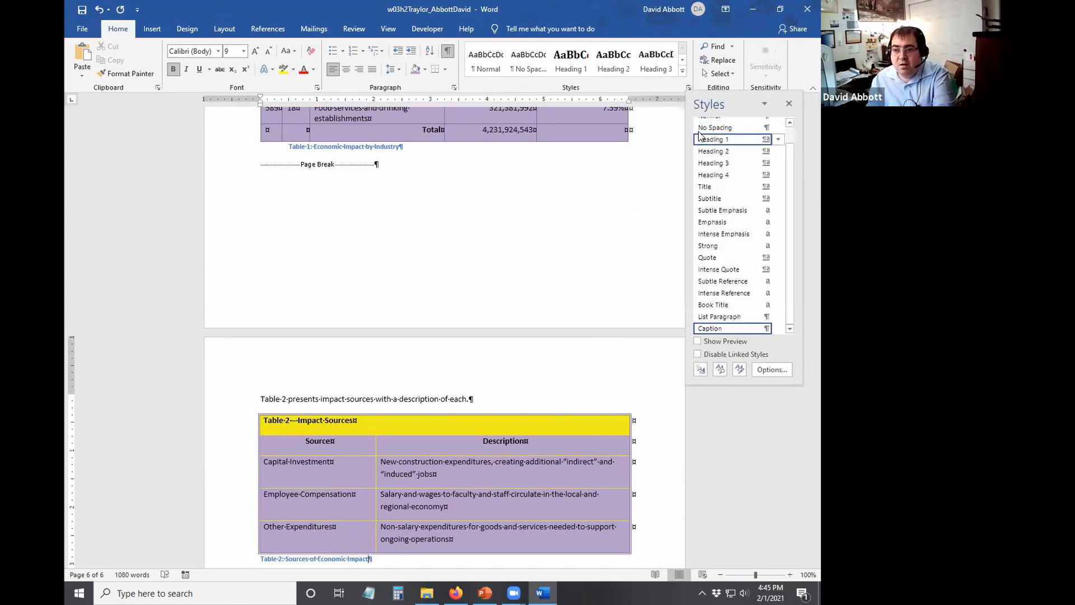
pyautogui.click(777, 329)
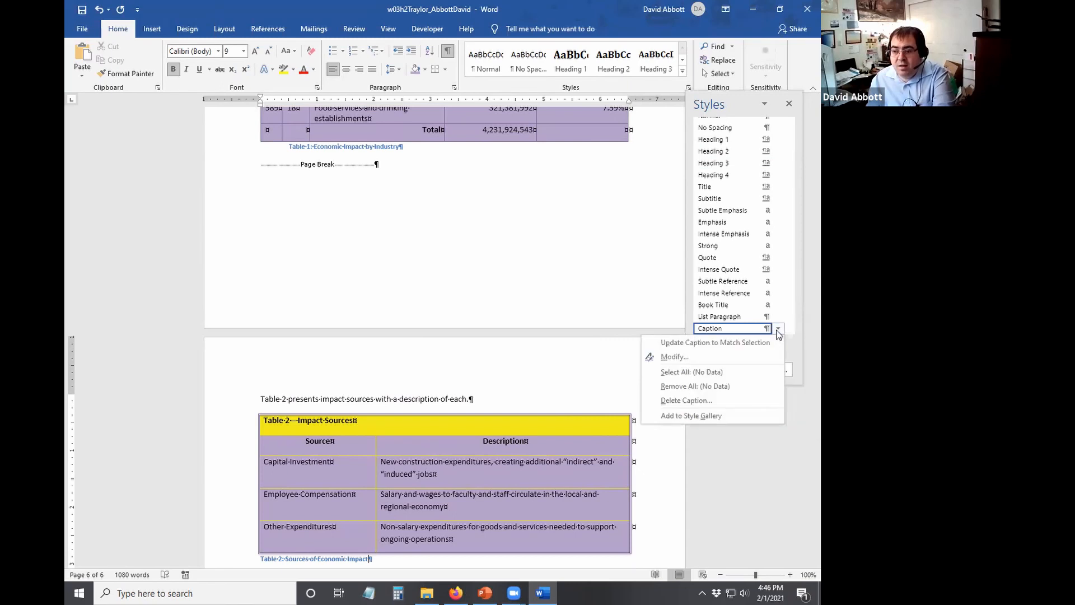
pyautogui.click(711, 352)
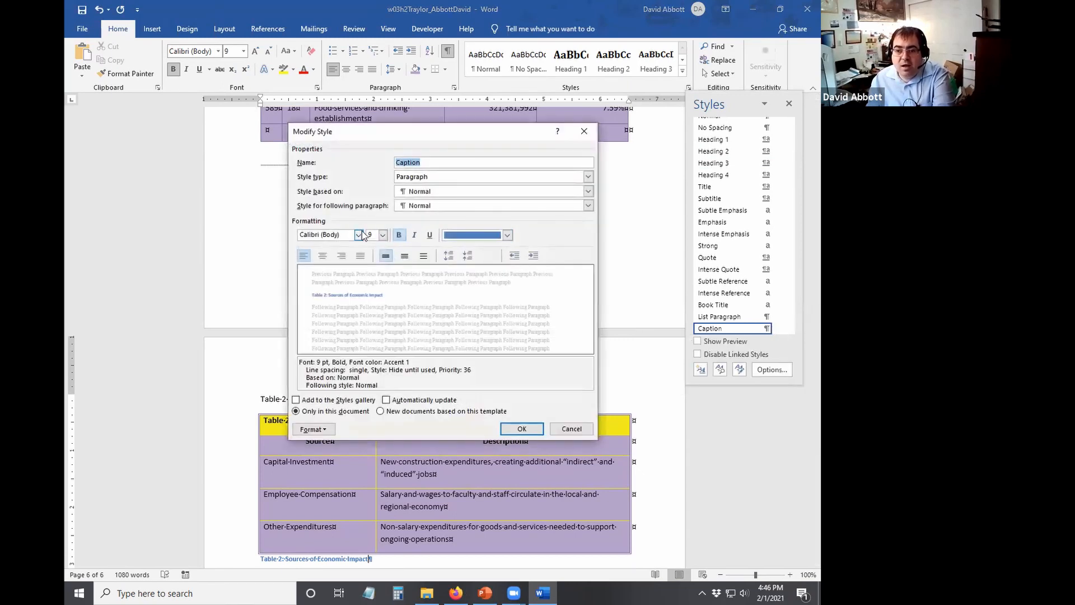
pyautogui.click(507, 236)
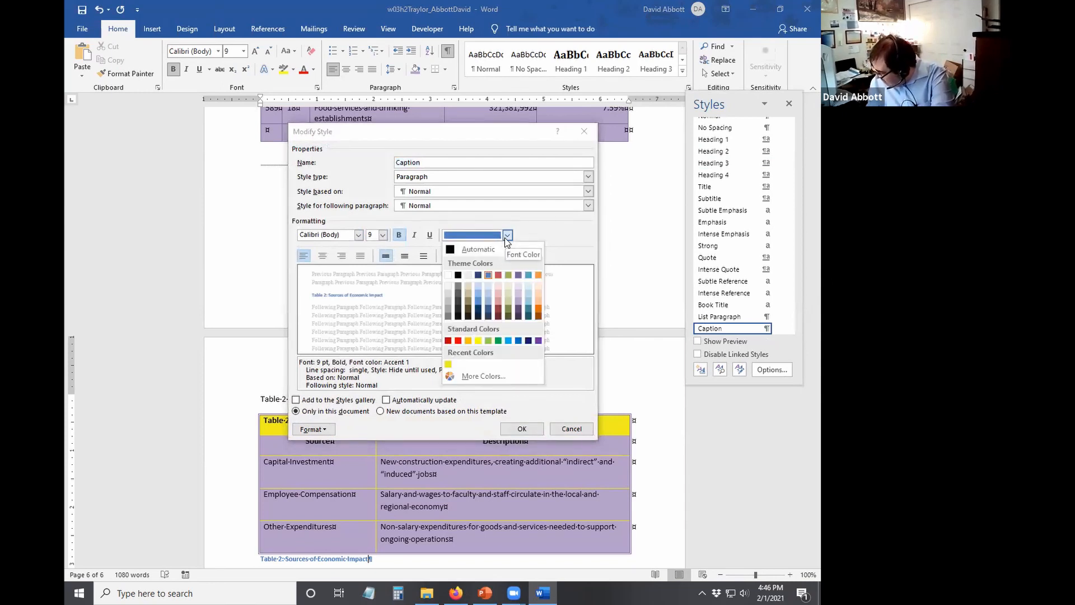
pyautogui.click(518, 276)
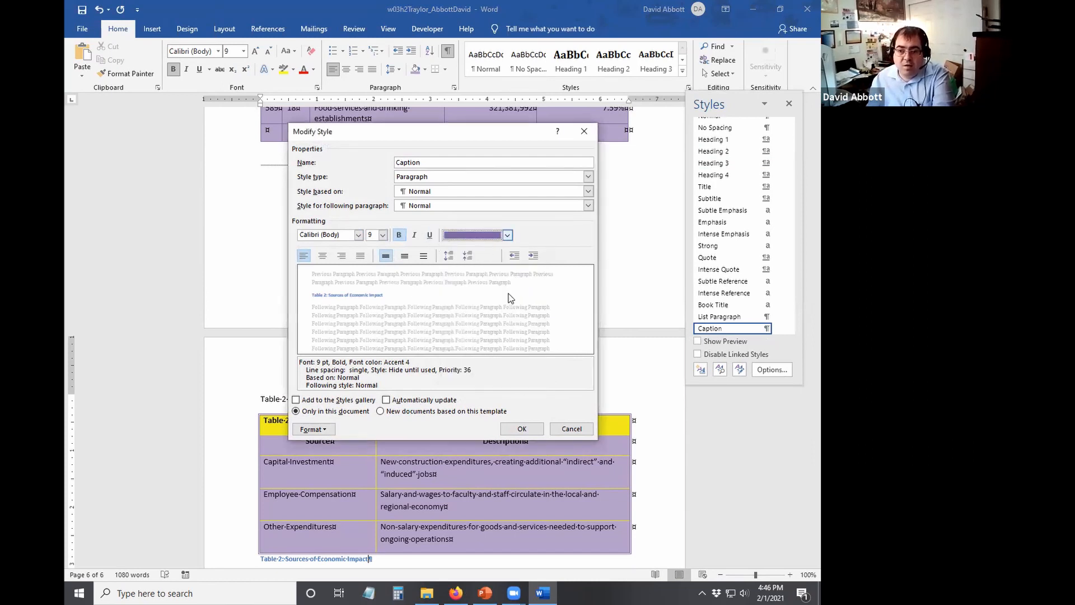
pyautogui.click(521, 431)
pyautogui.scroll(-3, 328, 430)
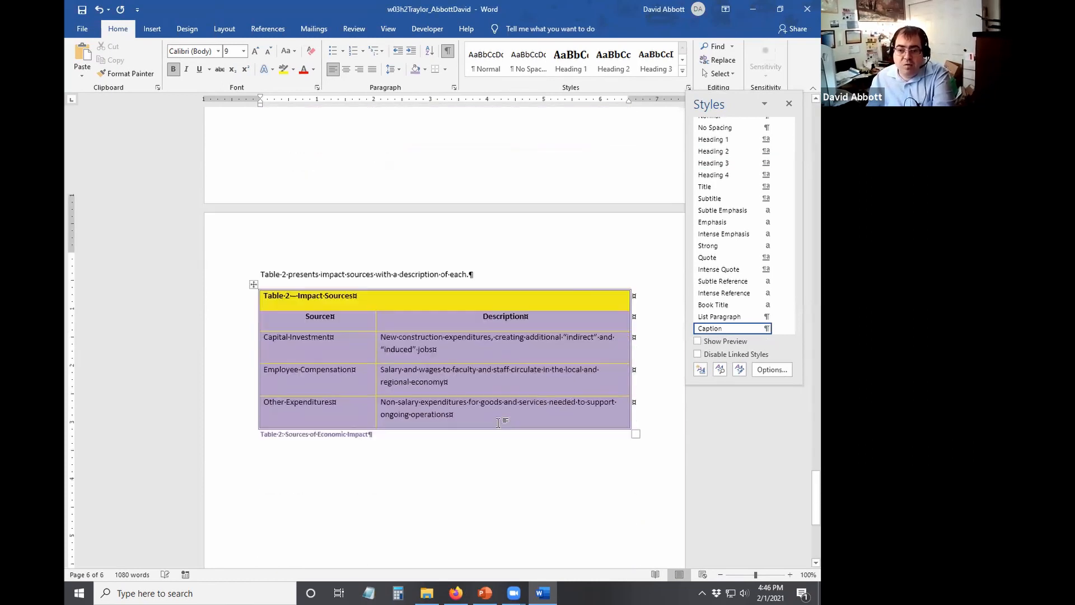
pyautogui.scroll(10, 327, 430)
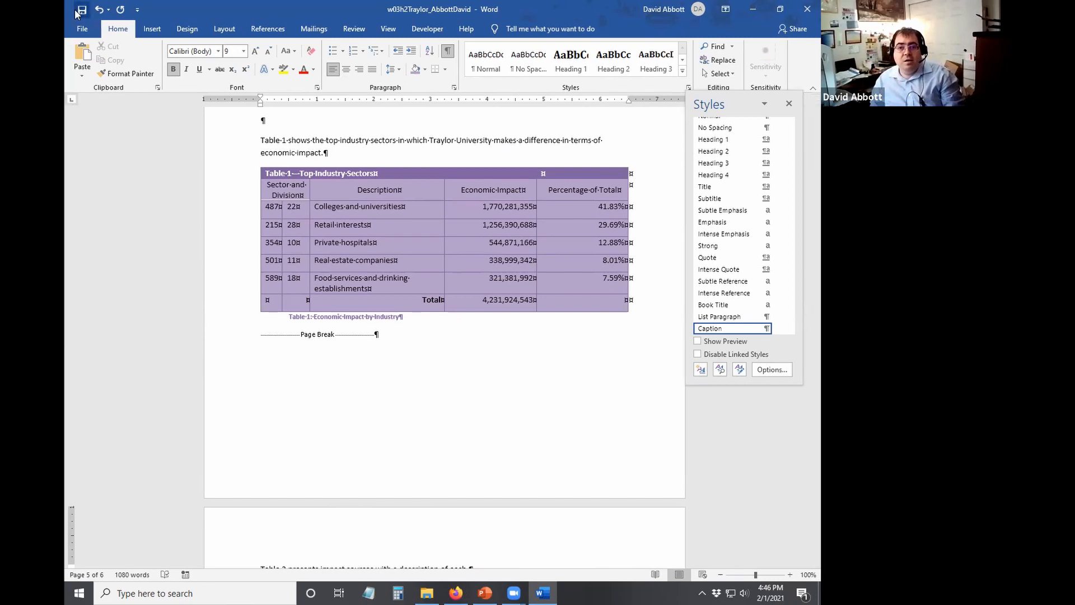
# Add two blank paragraphs below the Table 2 caption and close the list of styles.
pyautogui.scroll(-5, 334, 405)
pyautogui.scroll(-7, 340, 401)
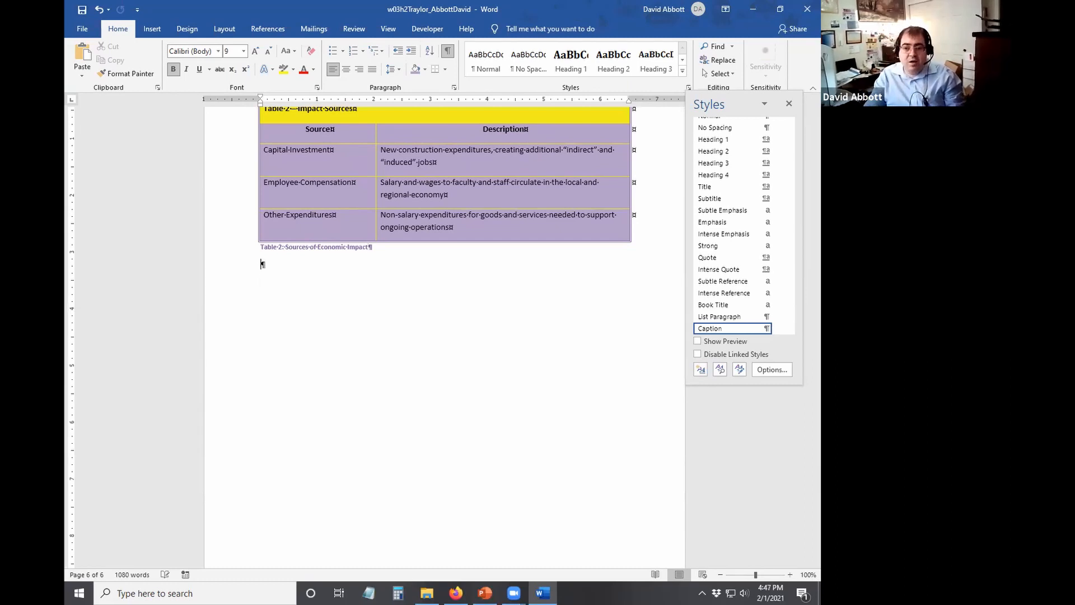
pyautogui.doubleClick(262, 284)
pyautogui.click(789, 104)
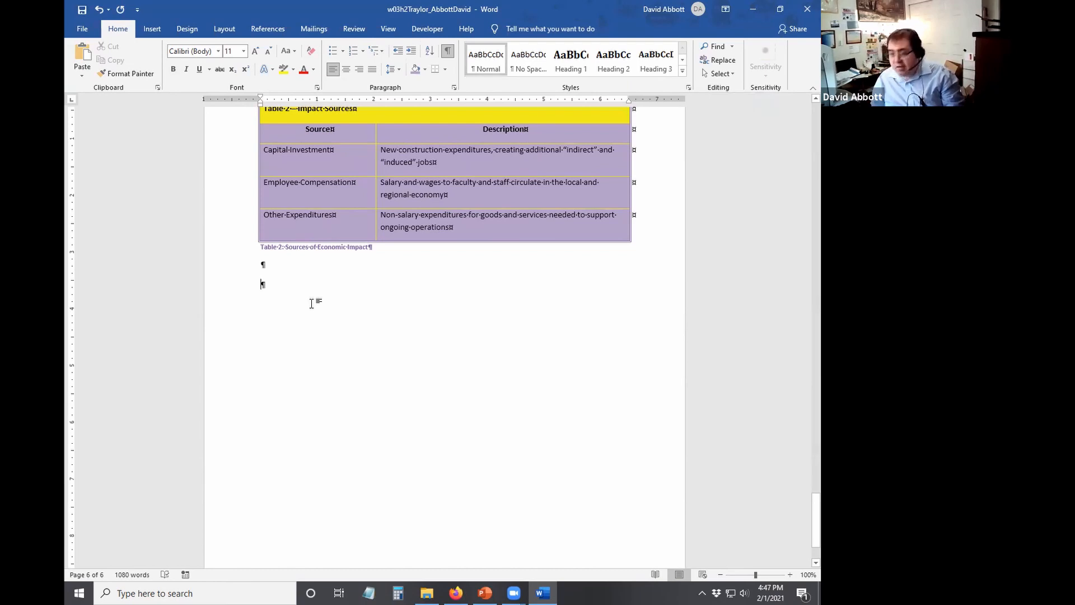
# Insert the text from the file w03h2Text at the last blank paragraph below the Table 2 caption.
pyautogui.click(150, 30)
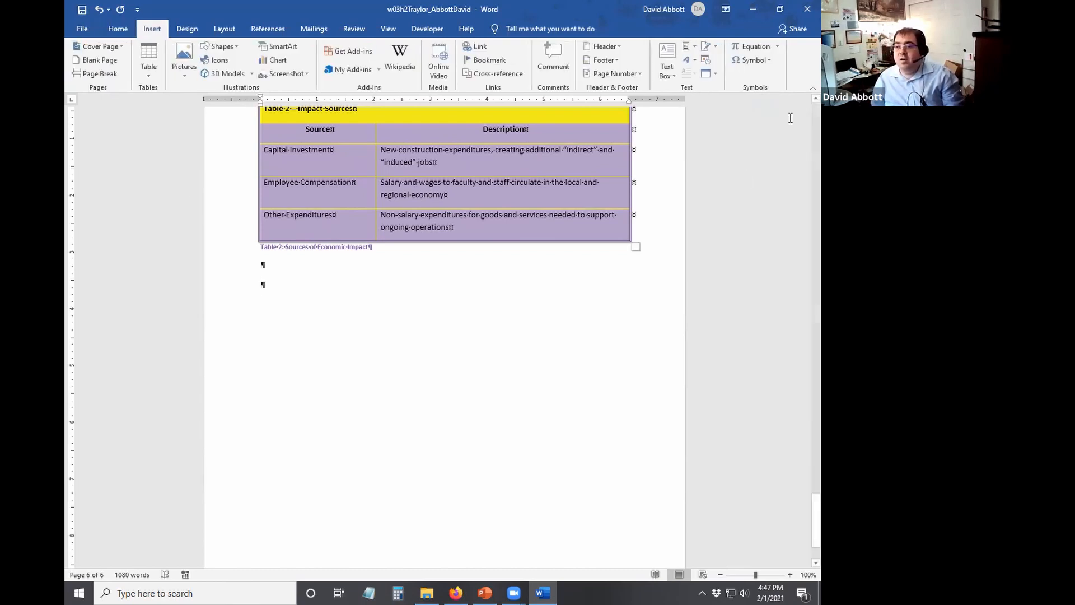
pyautogui.click(716, 77)
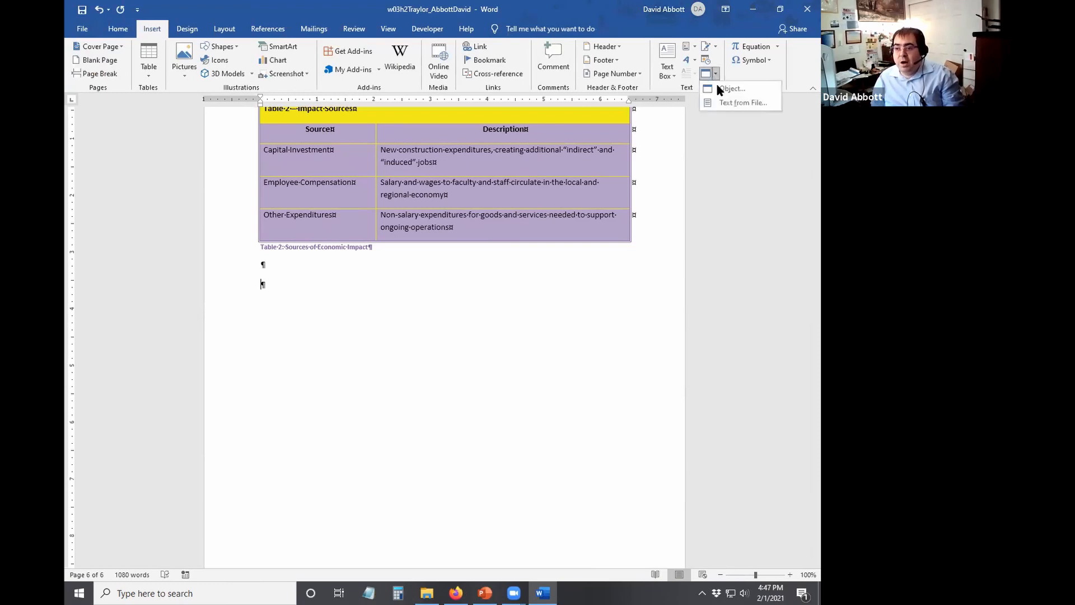
pyautogui.click(738, 103)
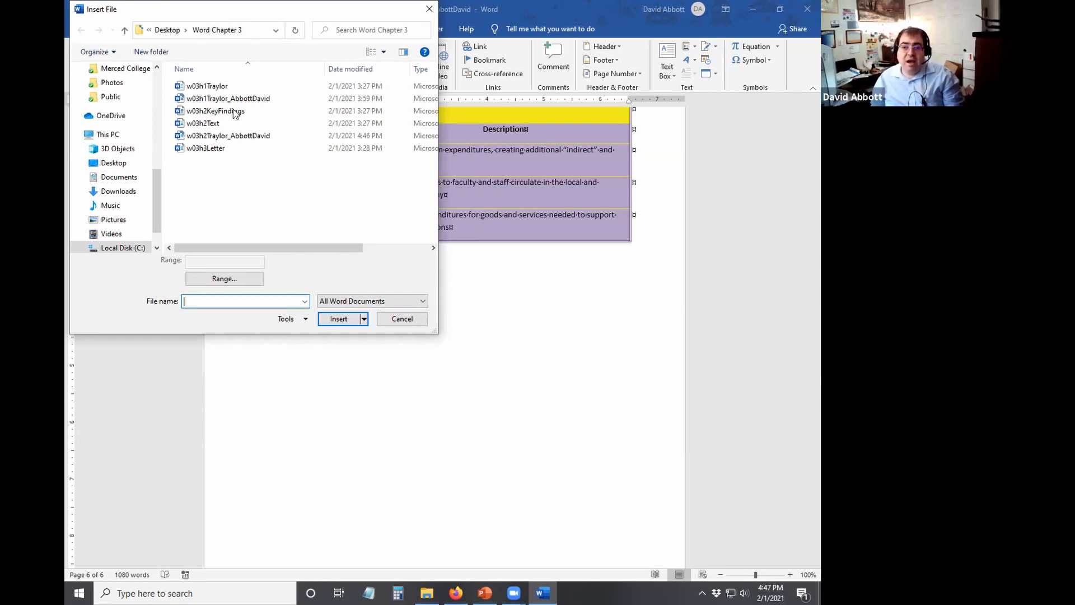
pyautogui.click(214, 124)
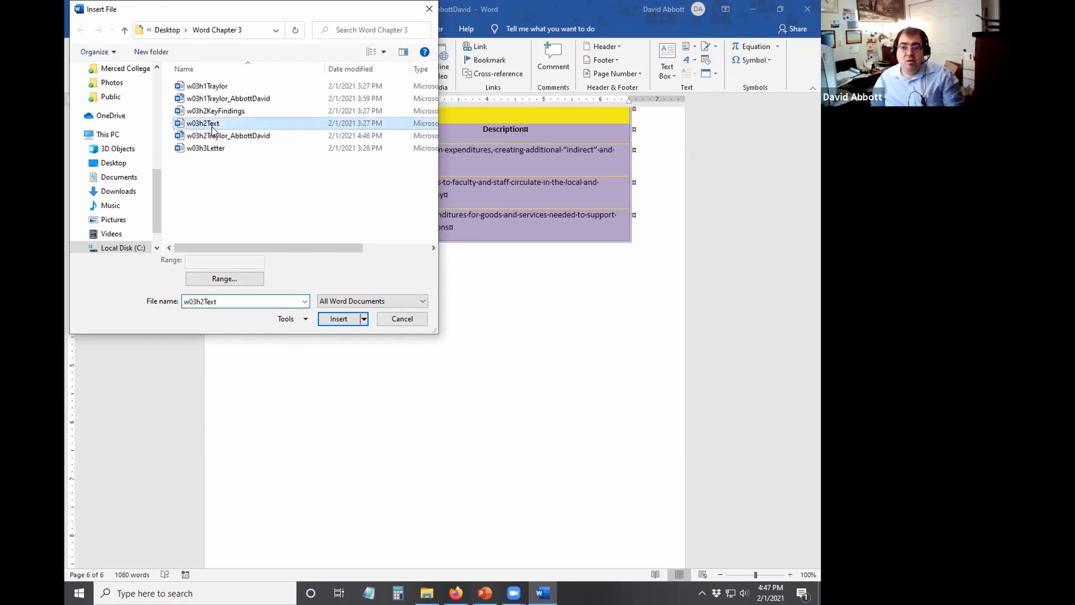
pyautogui.click(338, 319)
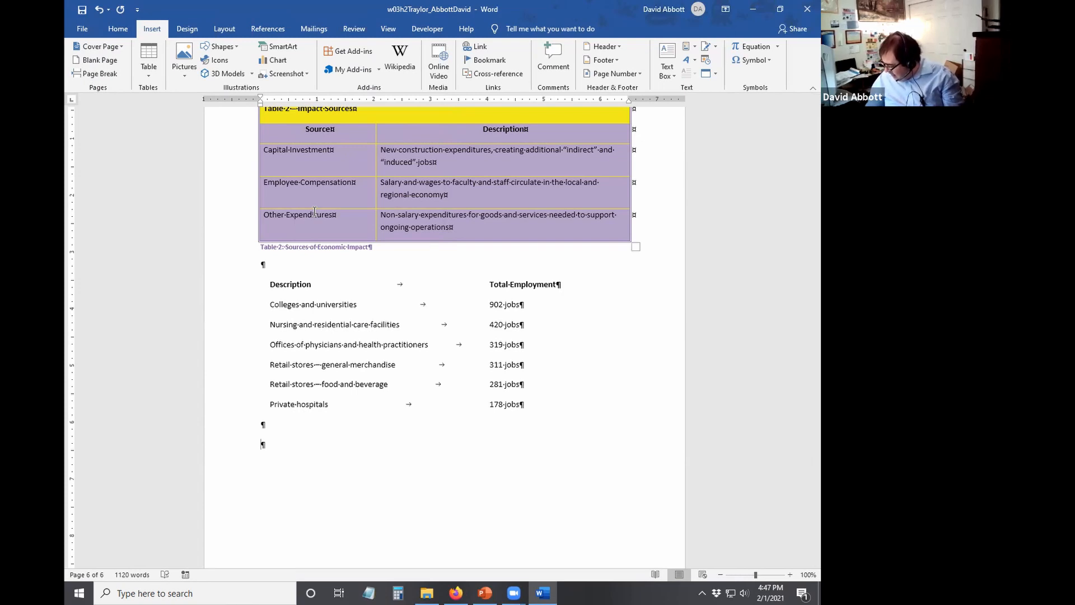
# Convert the inserted employment lines, from Description through Private hospitals, into a two-column table with text separated at tabs.
pyautogui.scroll(-3, 327, 227)
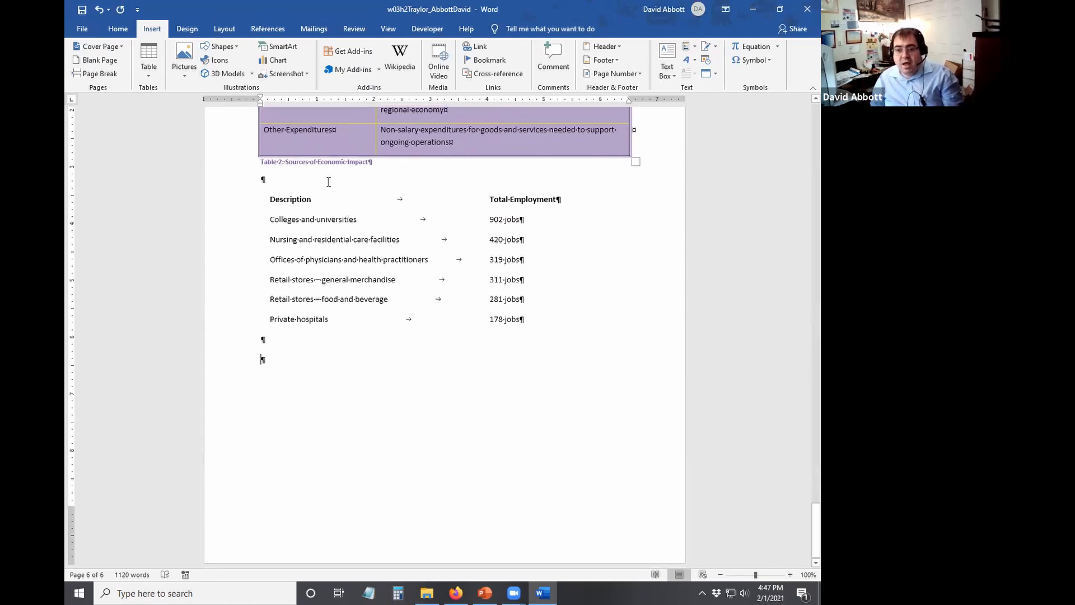
pyautogui.moveTo(269, 197); pyautogui.dragTo(297, 200)
pyautogui.moveTo(446, 254); pyautogui.dragTo(541, 322)
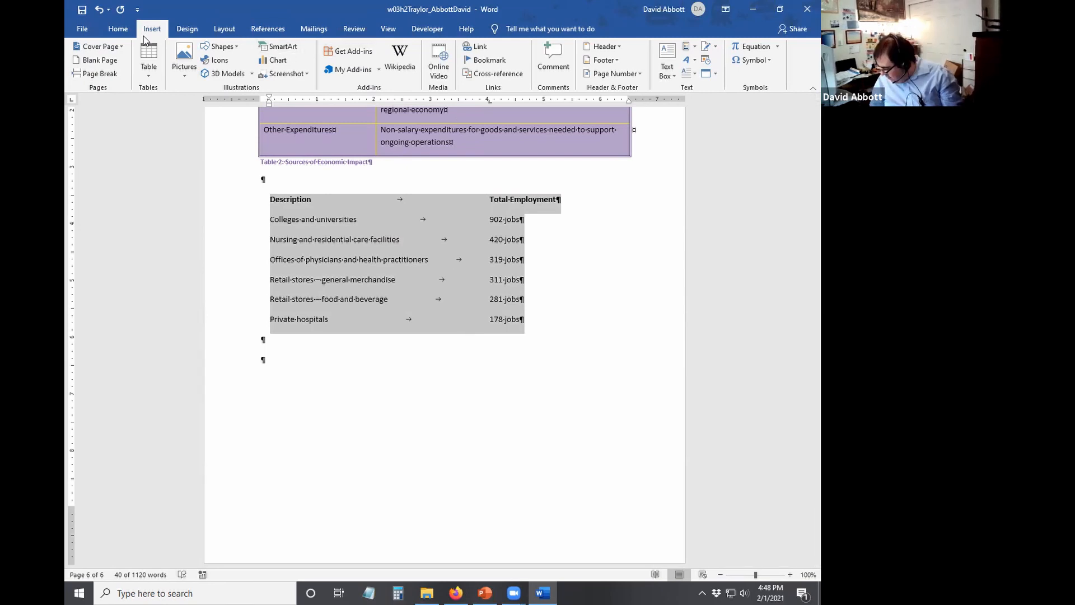
pyautogui.click(149, 78)
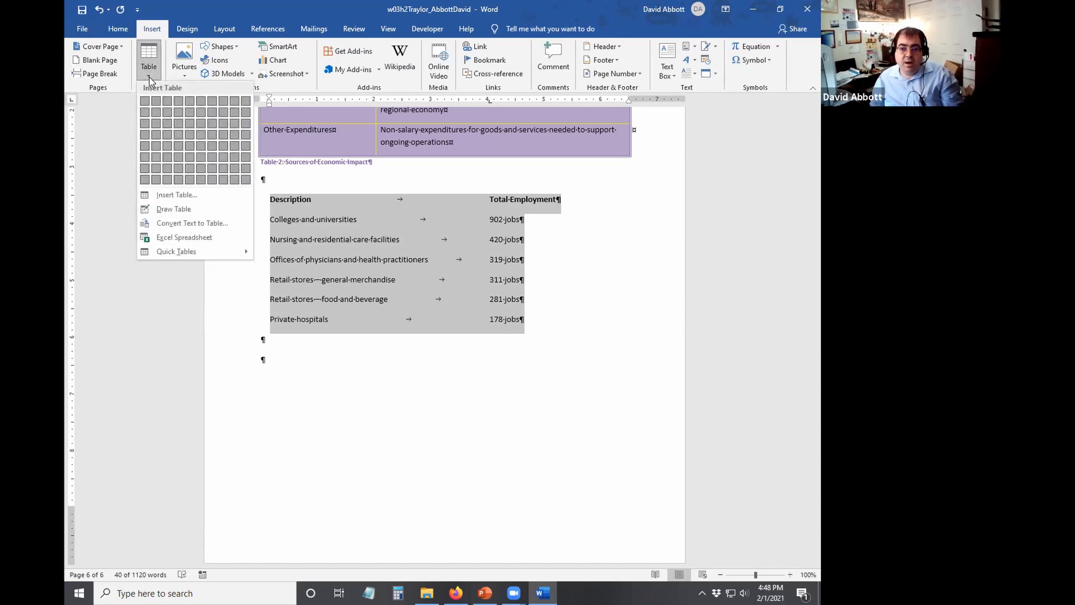
pyautogui.click(193, 223)
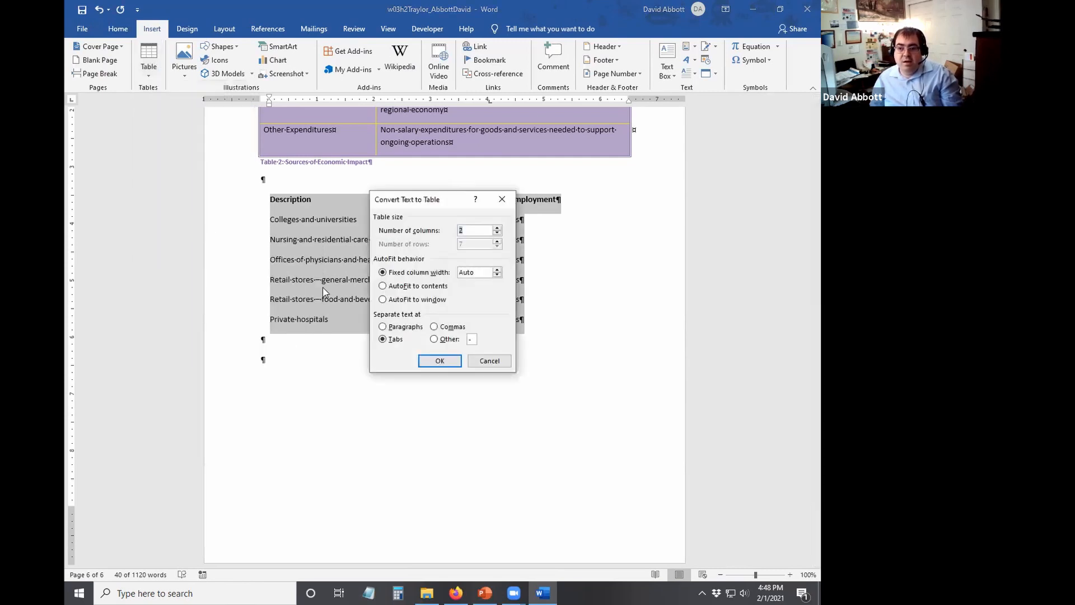
pyautogui.moveTo(444, 202); pyautogui.dragTo(612, 219)
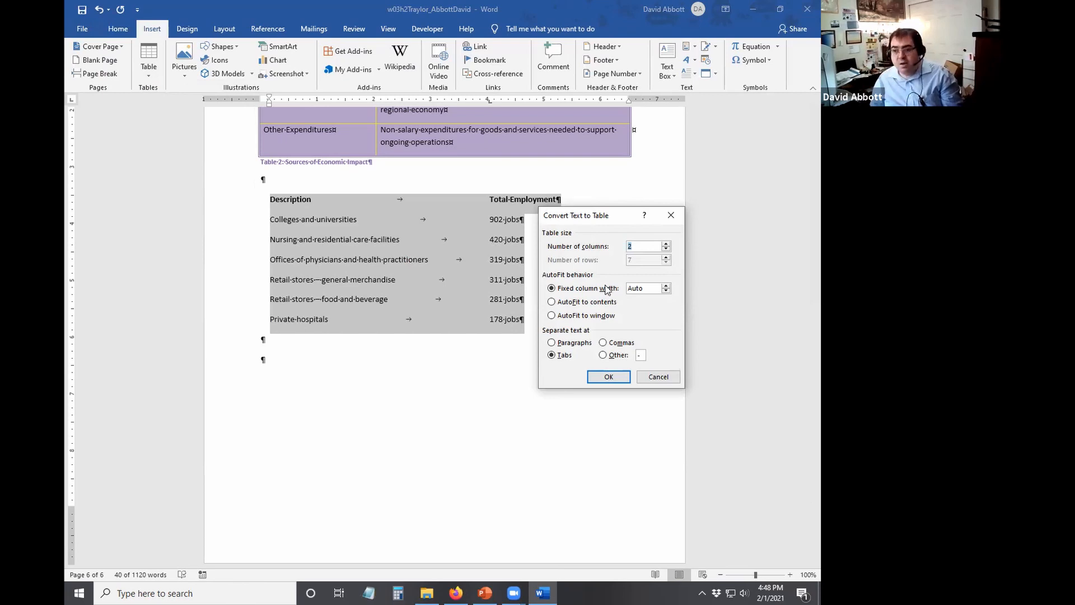
pyautogui.click(609, 377)
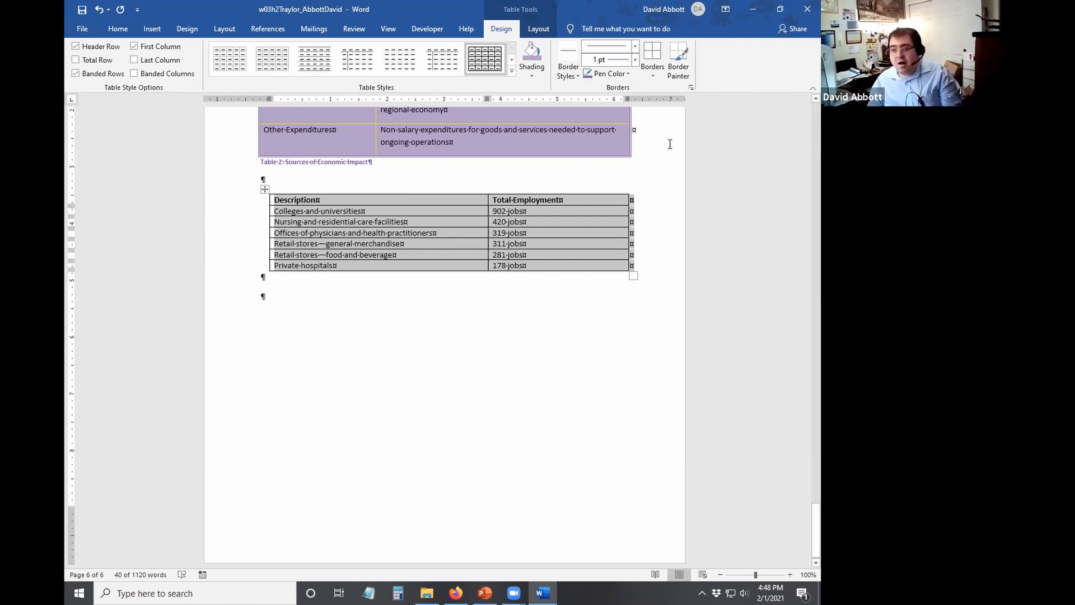
# Apply the Grid Table 2 - Accent 4 style to the new employment table.
pyautogui.scroll(1, 706, 11)
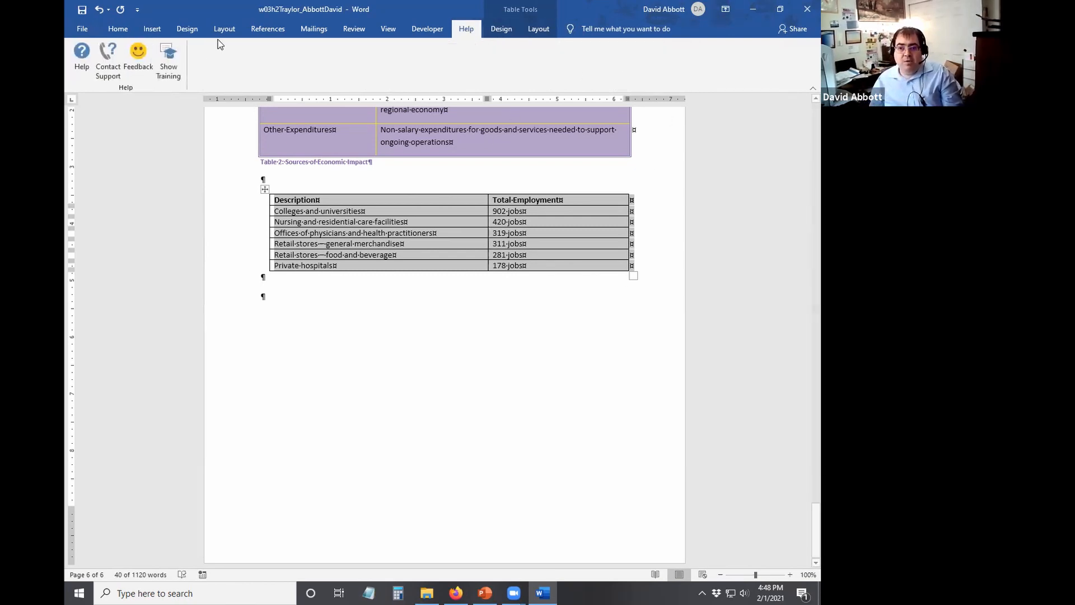
pyautogui.click(115, 28)
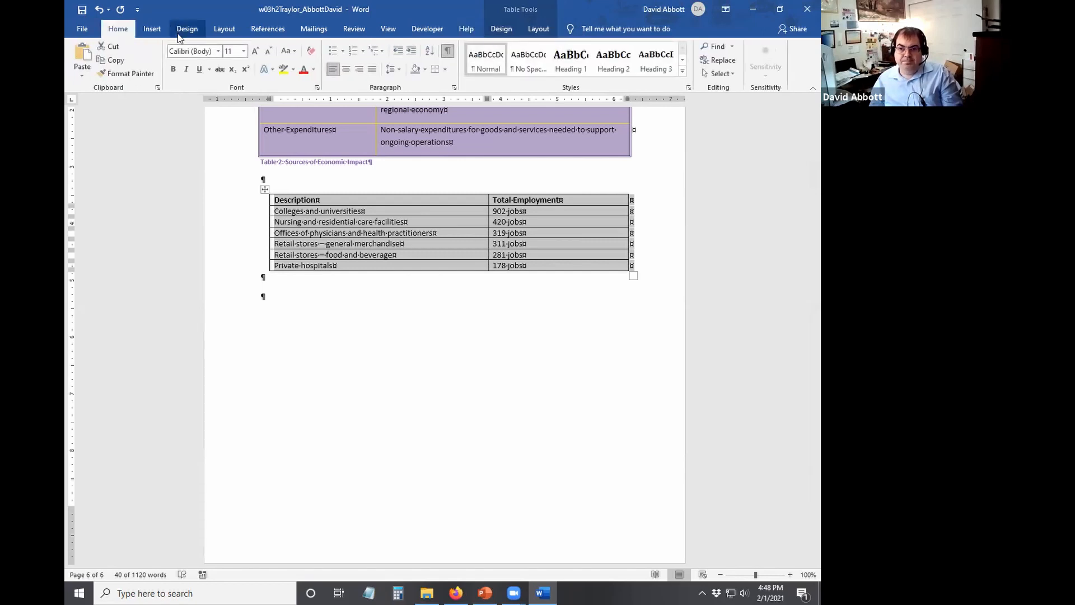
pyautogui.click(494, 28)
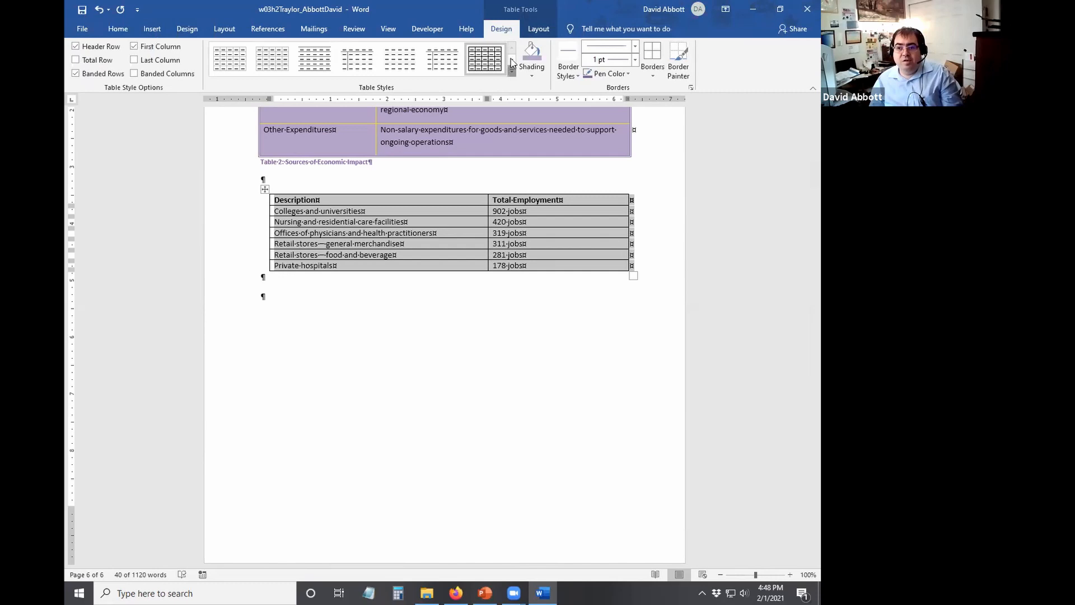
pyautogui.click(513, 71)
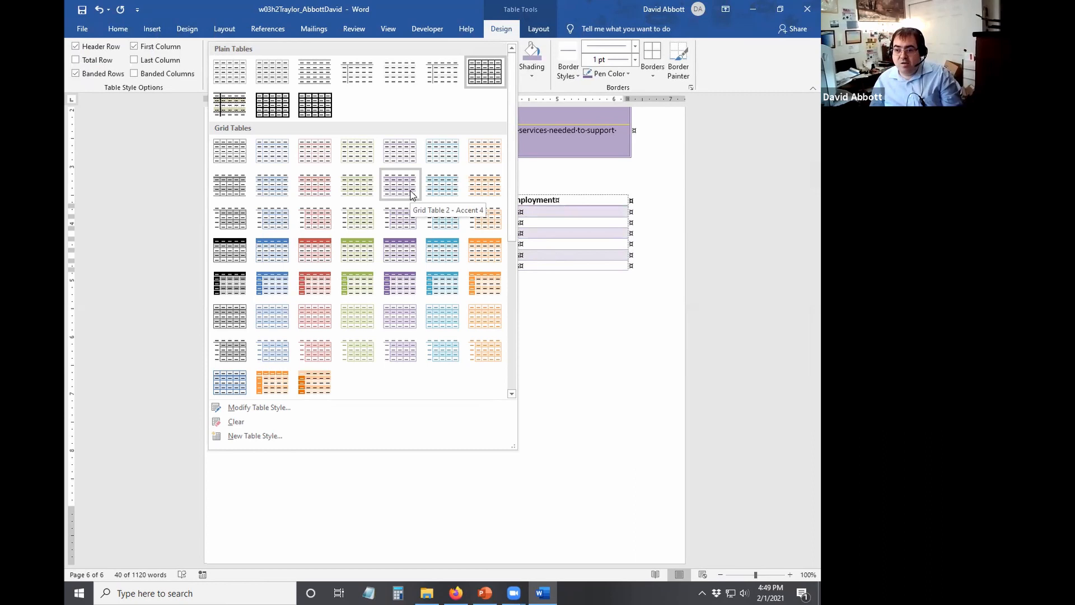
pyautogui.click(410, 195)
pyautogui.click(420, 300)
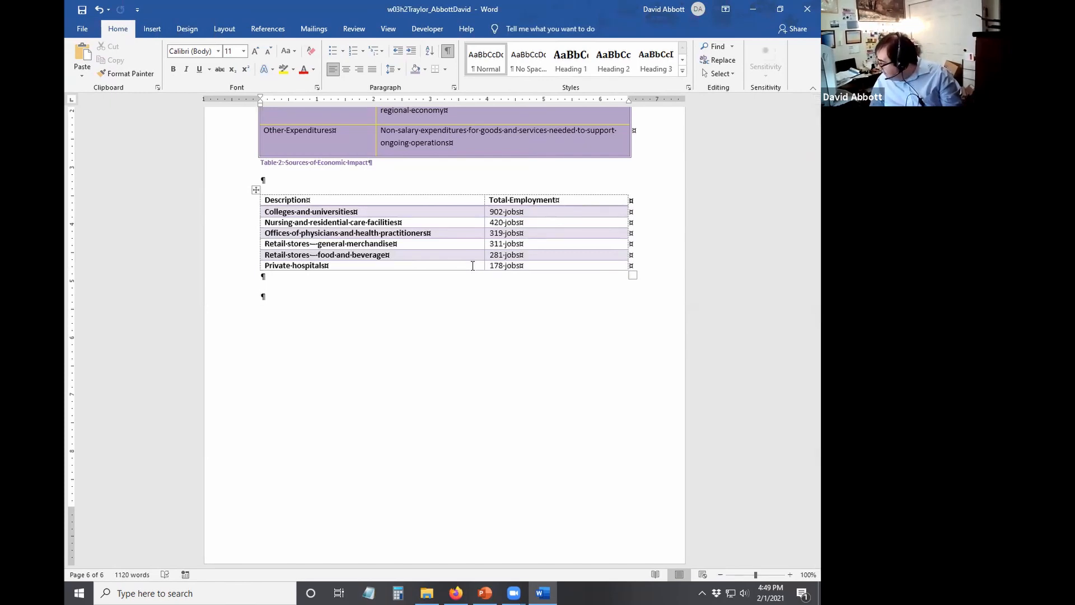
# Insert the caption "Table 3: Economic Impact by Employment" below the employment table.
pyautogui.click(363, 236)
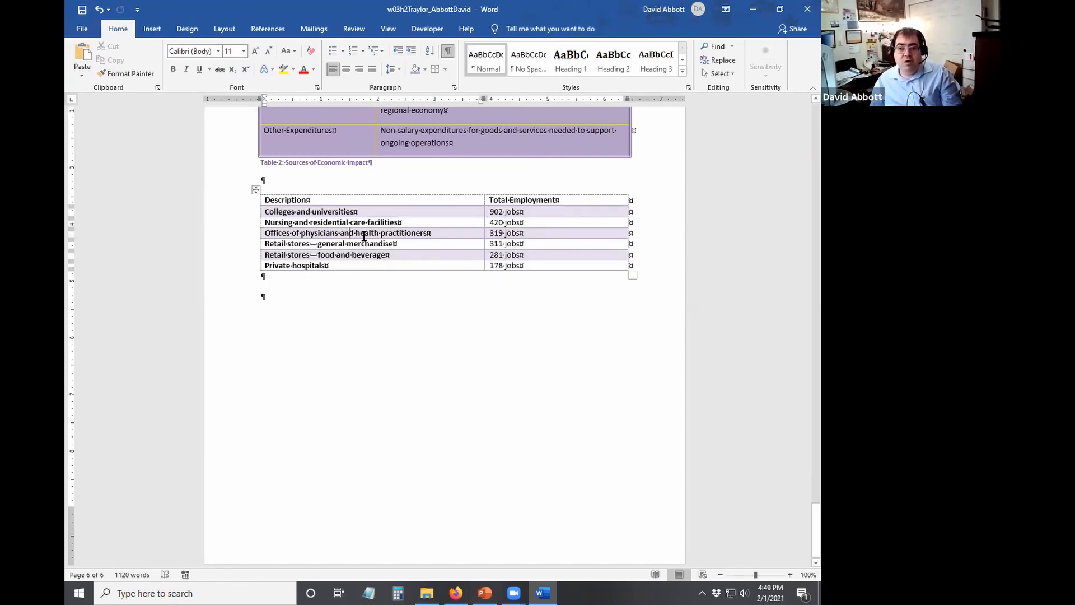
pyautogui.click(268, 28)
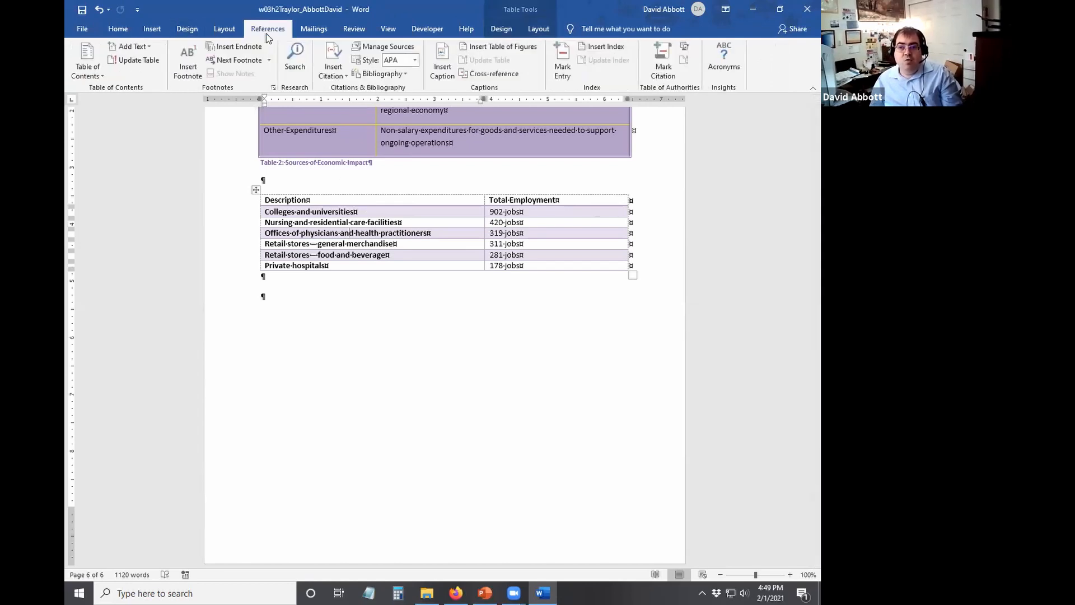
pyautogui.click(336, 70)
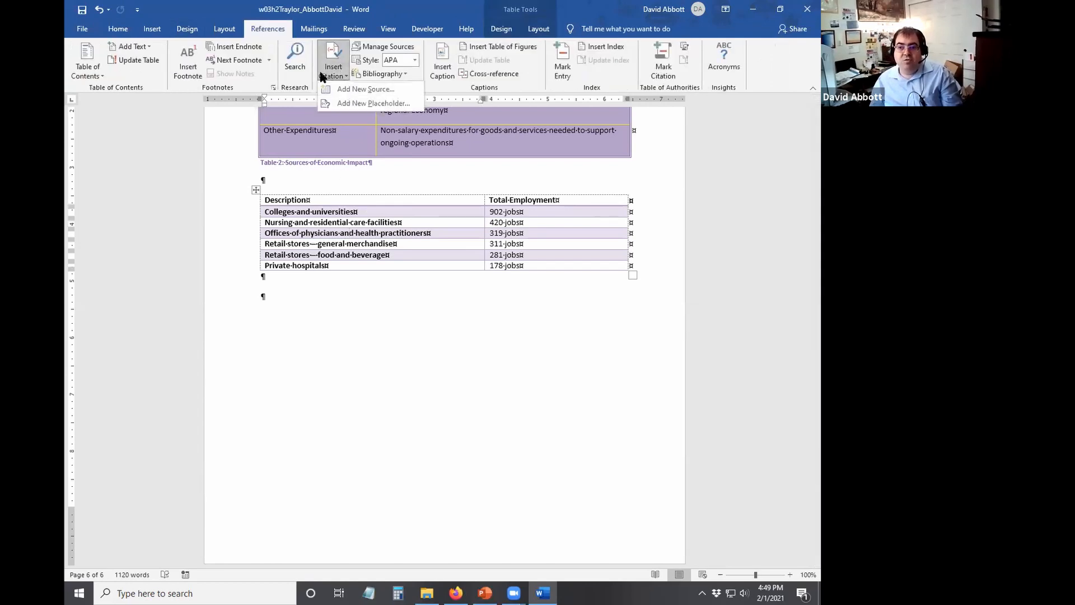
pyautogui.click(443, 65)
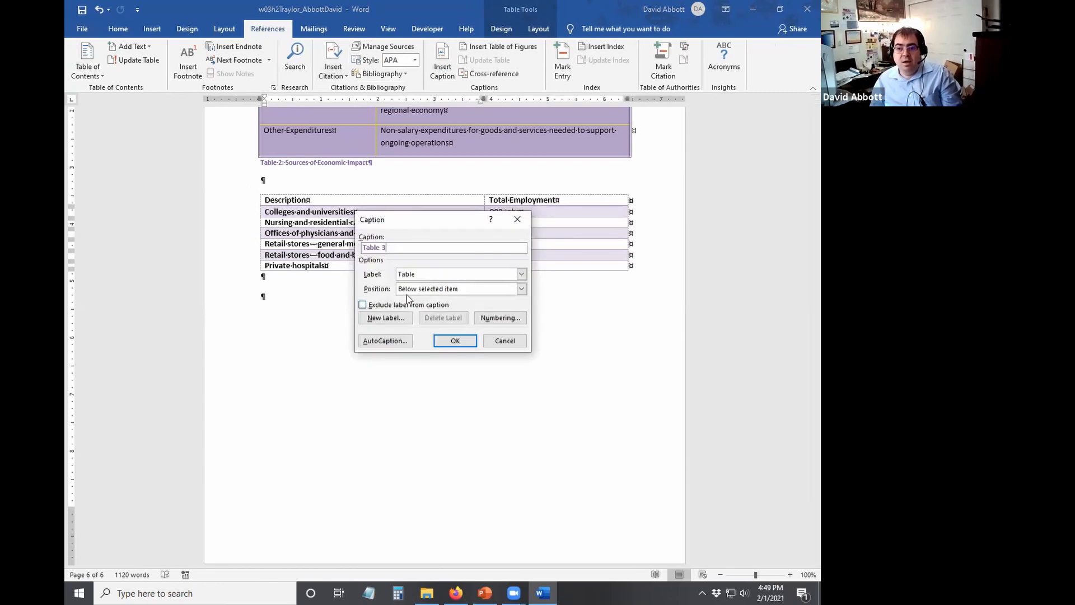
pyautogui.write(':')
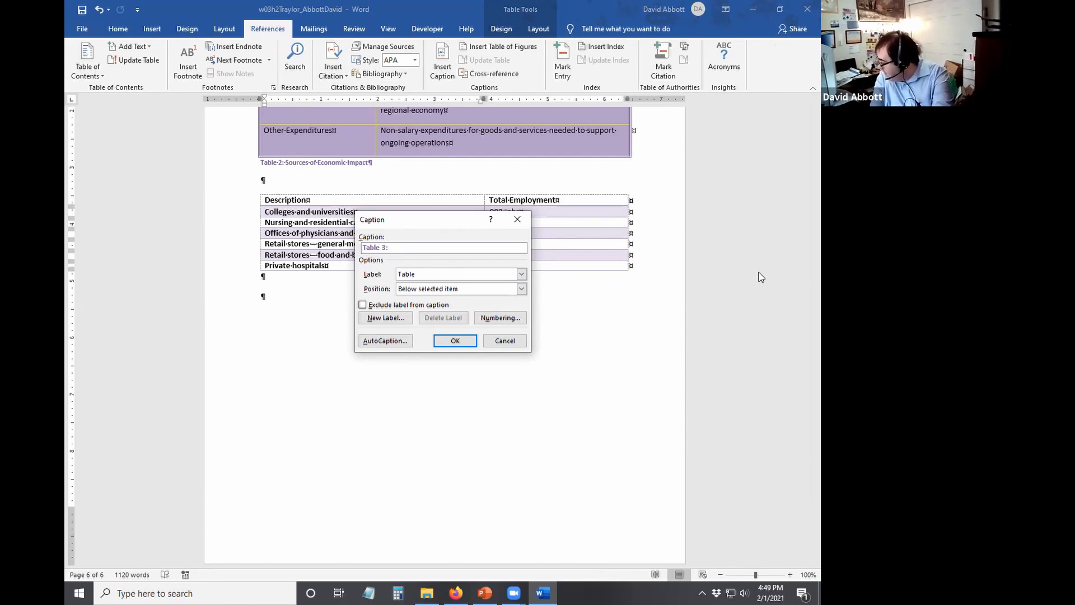
pyautogui.write(' Eco')
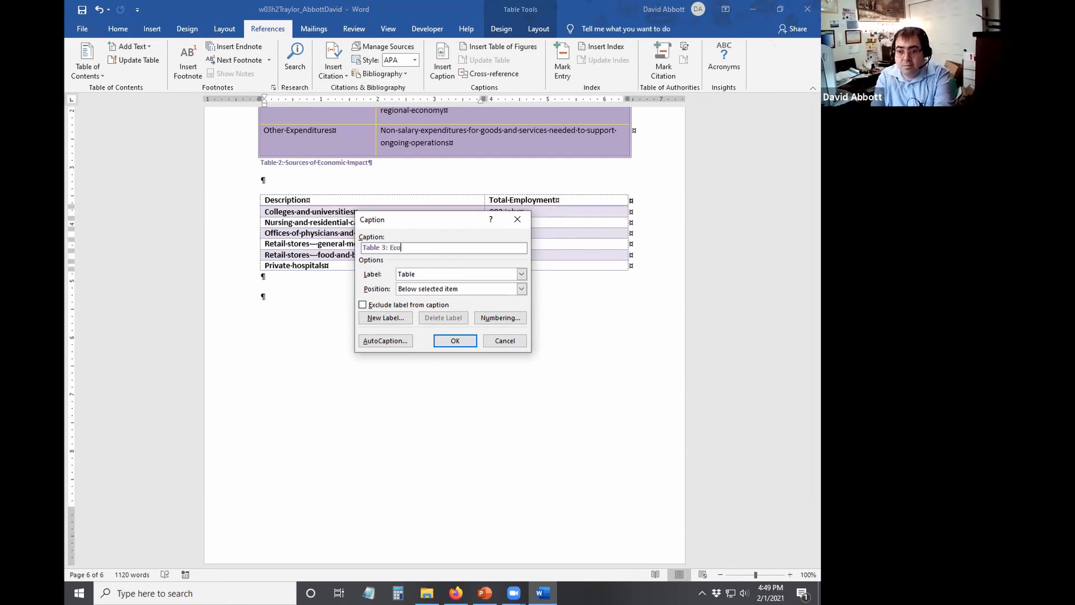
pyautogui.write('no')
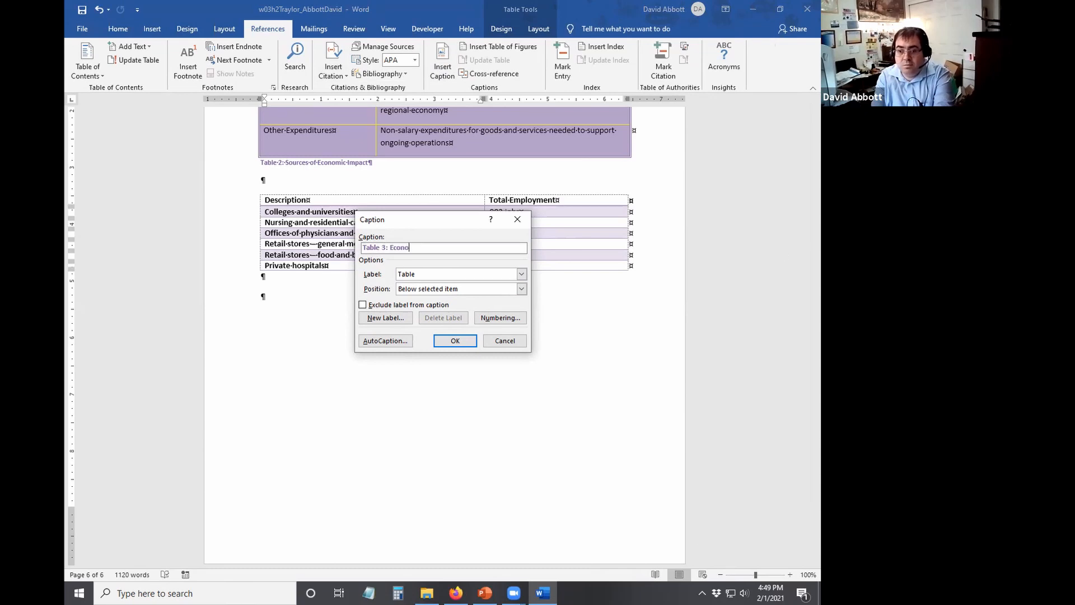
pyautogui.write('mic Impact ')
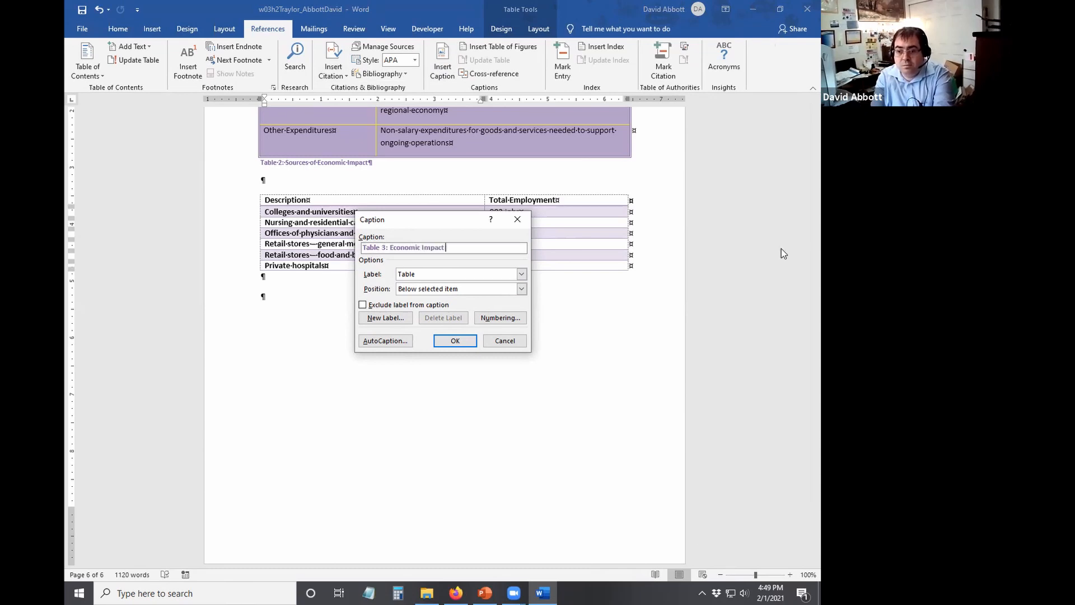
pyautogui.write('by Employment')
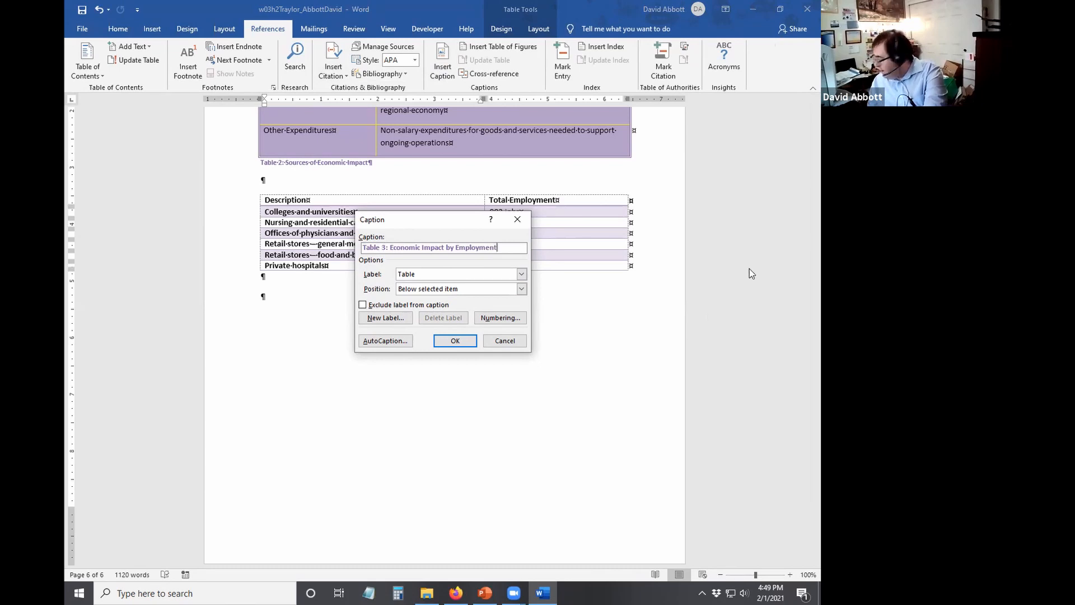
pyautogui.click(454, 340)
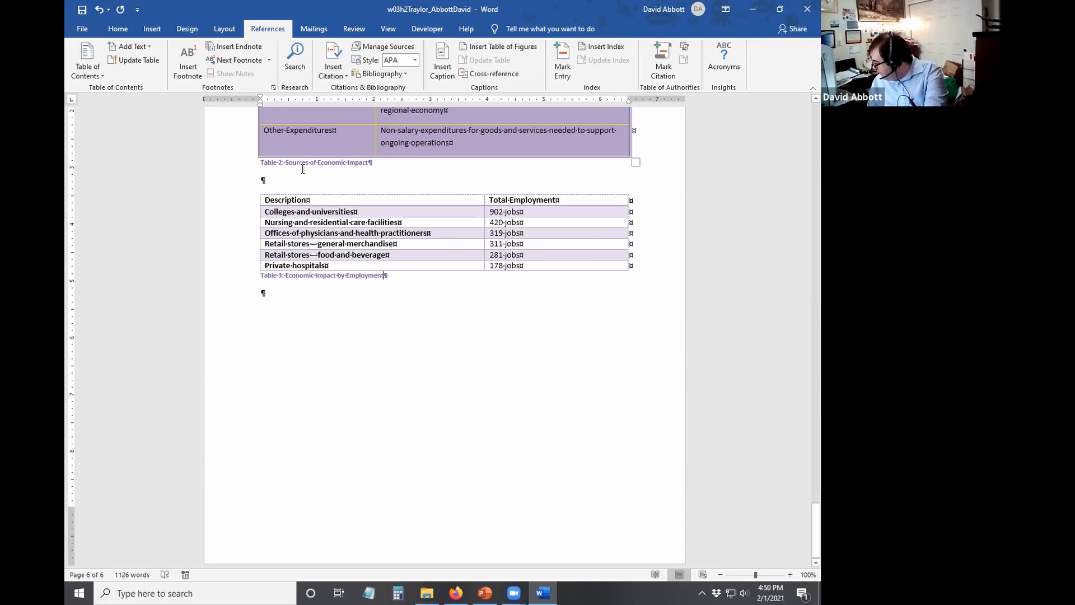
# Enter "Table 3 summarizes the total employment impact of Traylor University." in the blank paragraph above the employment table.
pyautogui.click(277, 181)
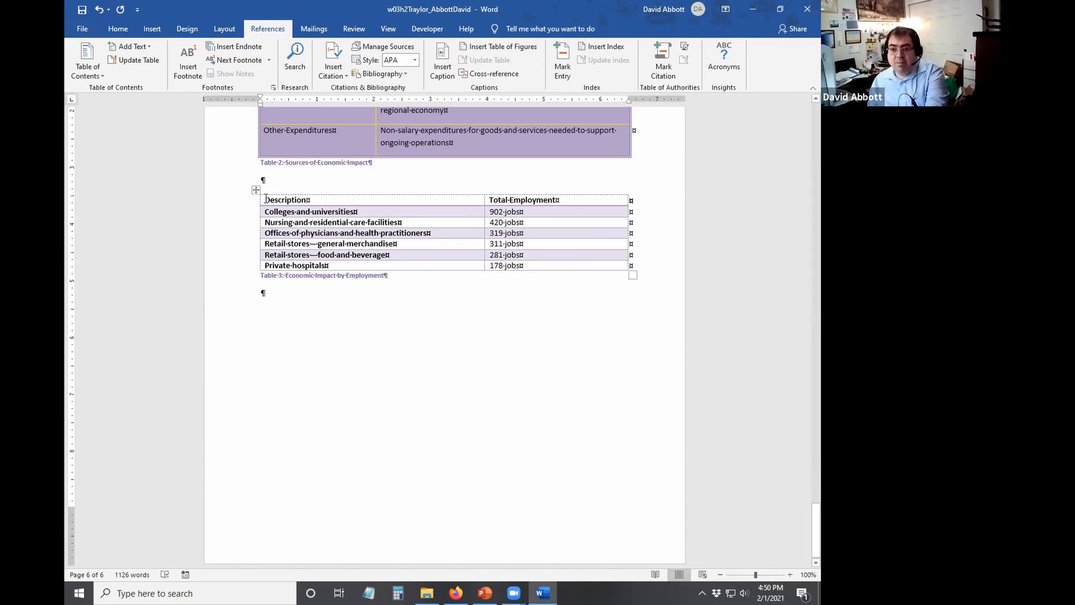
pyautogui.write('Table ')
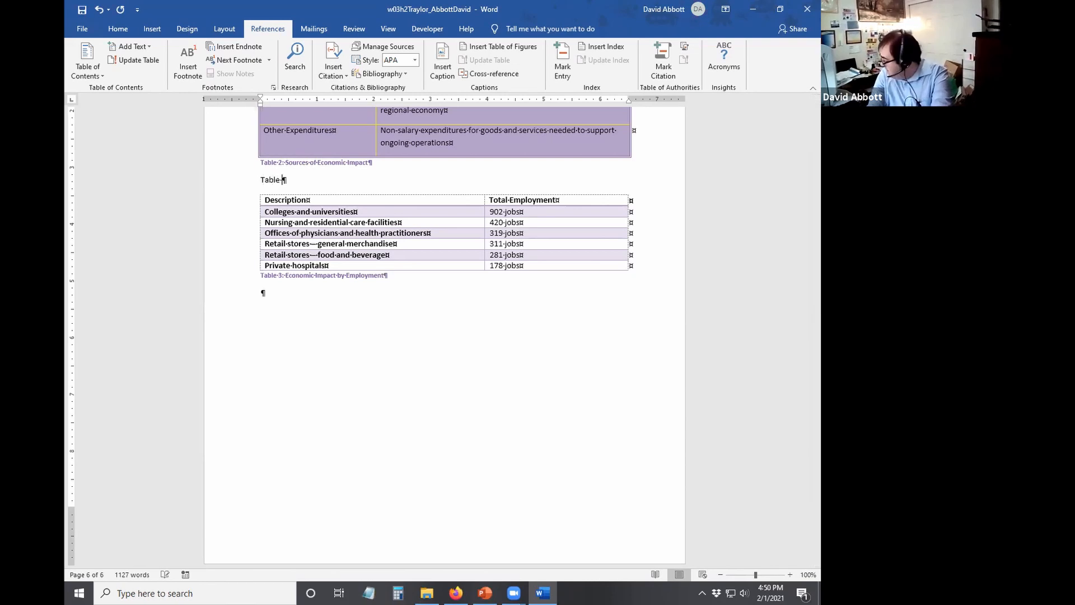
pyautogui.write('3 sum')
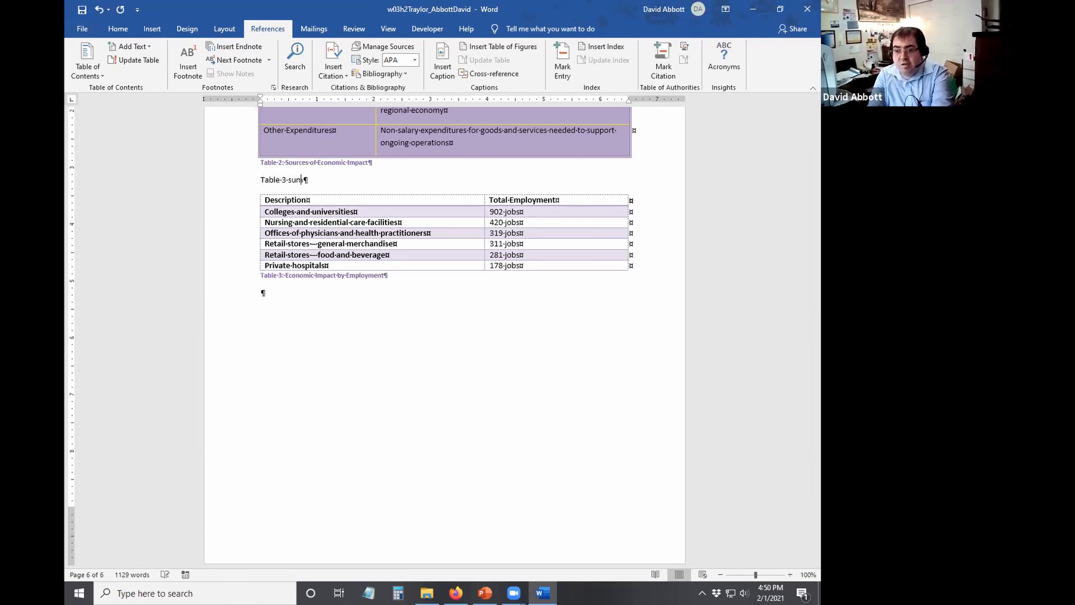
pyautogui.write('marizes')
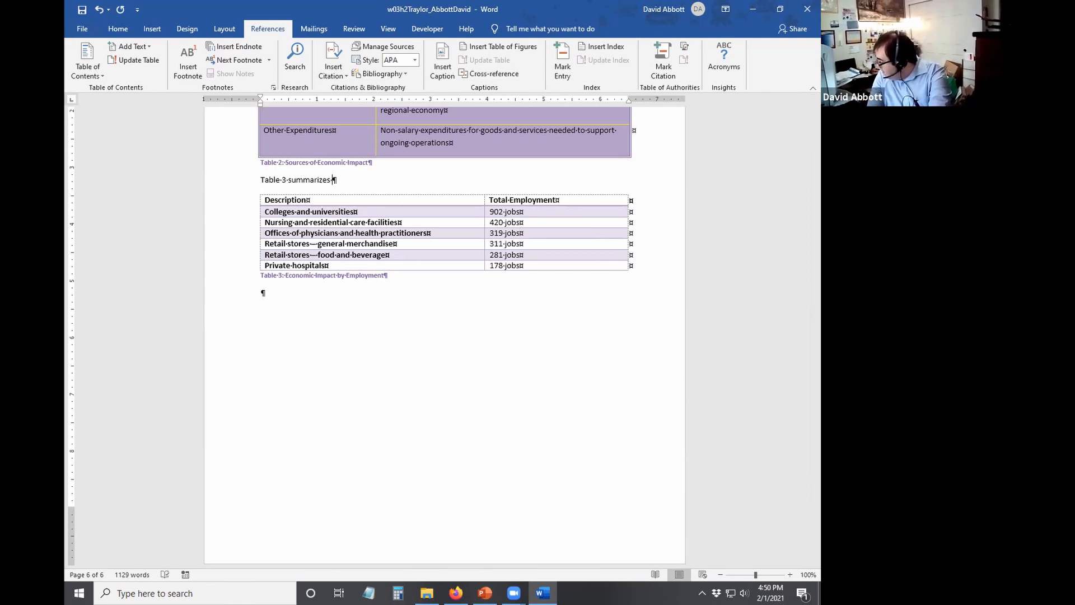
pyautogui.write(' the total employ')
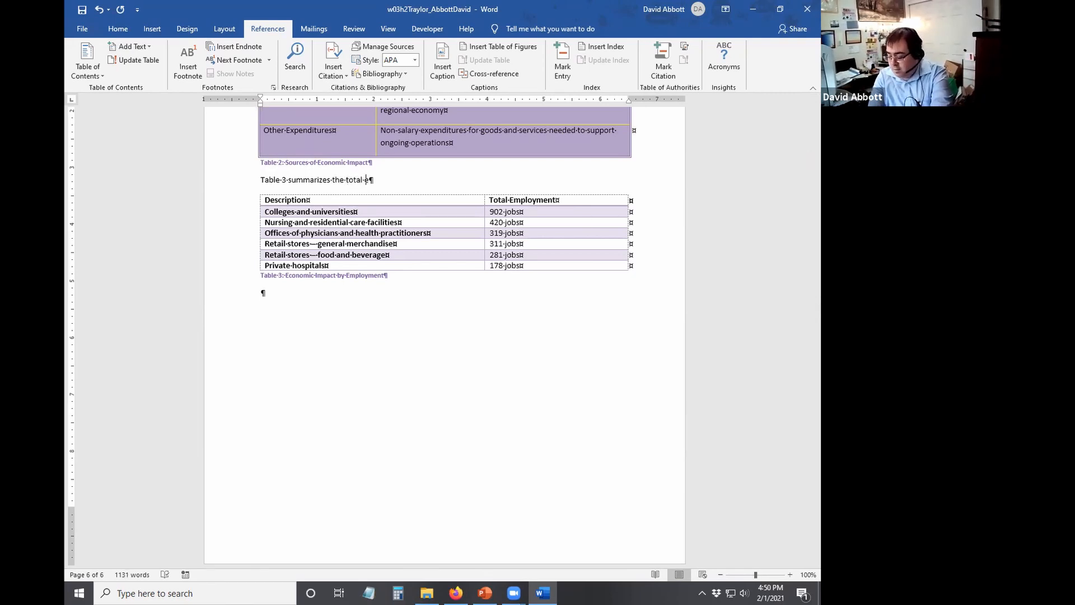
pyautogui.write('nt impact of ')
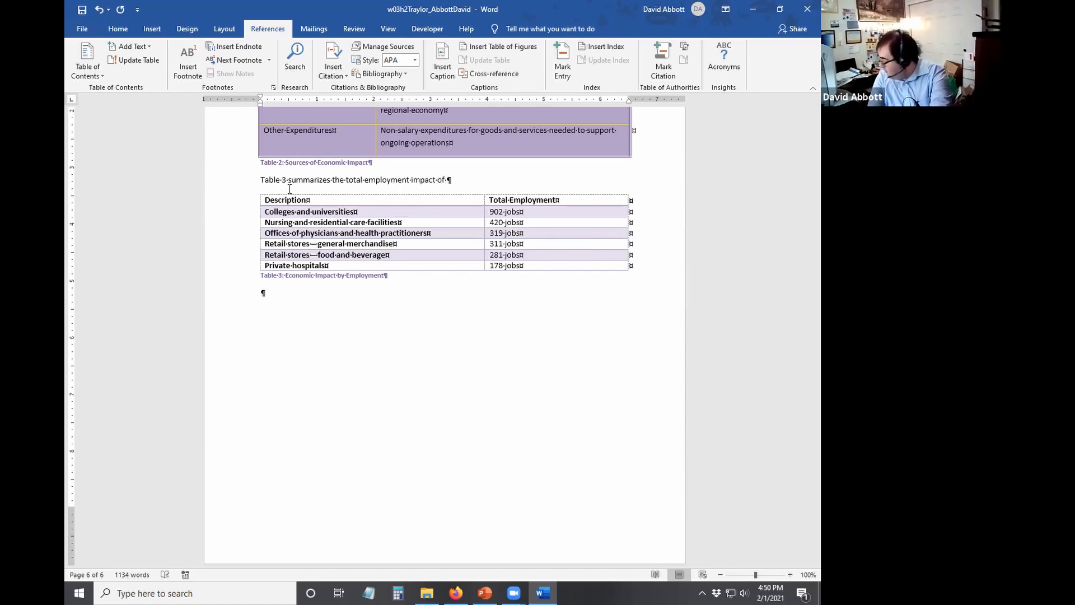
pyautogui.write('Traylor Unio')
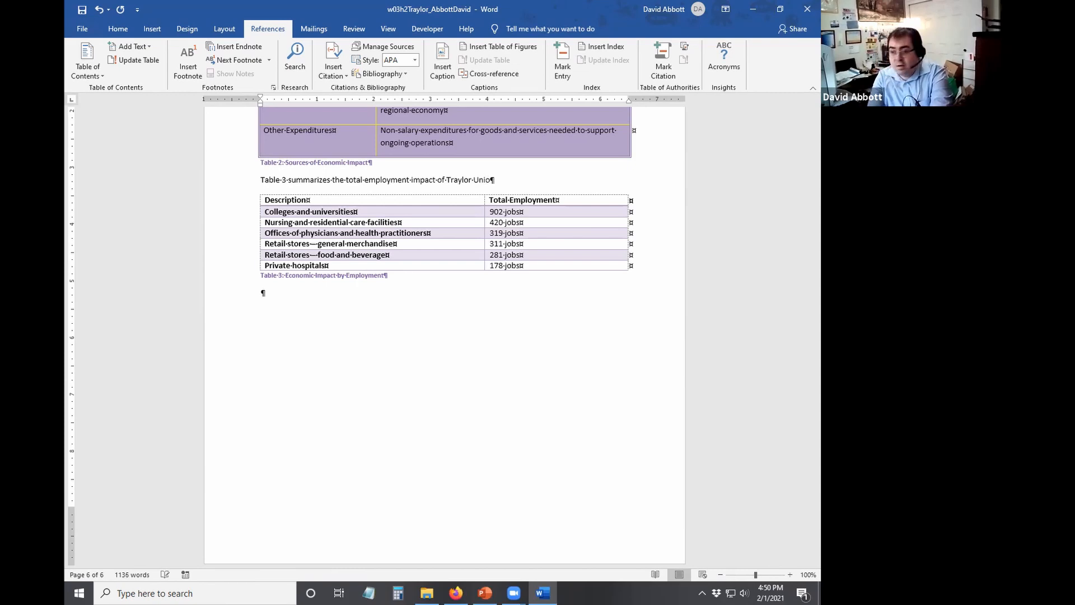
pyautogui.press('BackSpace')
pyautogui.write('versity.')
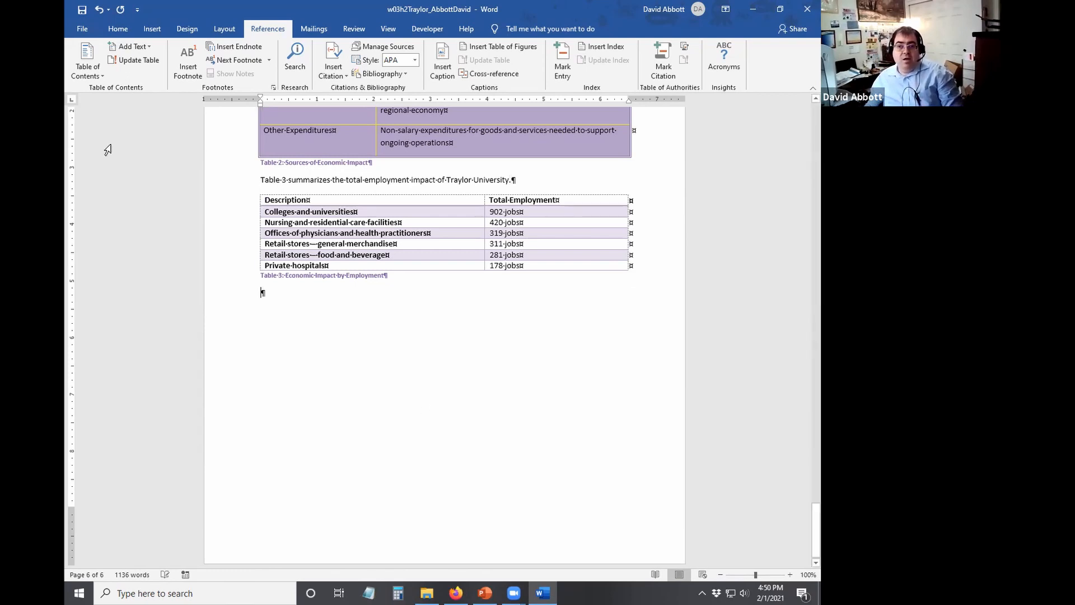
# Check the report's spelling and grammar, then save and close the document.
pyautogui.click(354, 31)
pyautogui.click(86, 60)
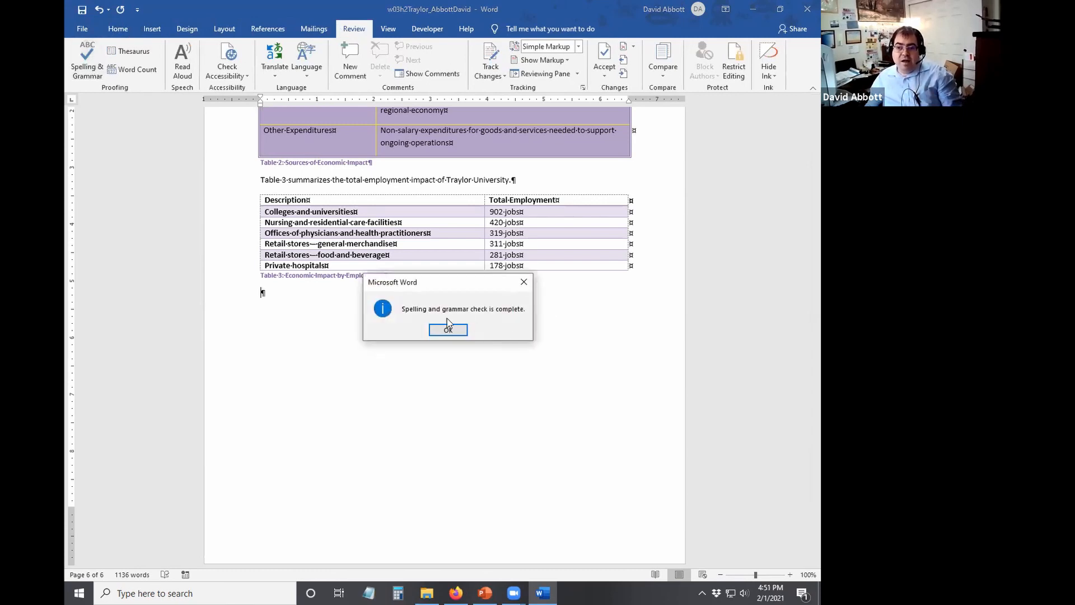
pyautogui.click(447, 331)
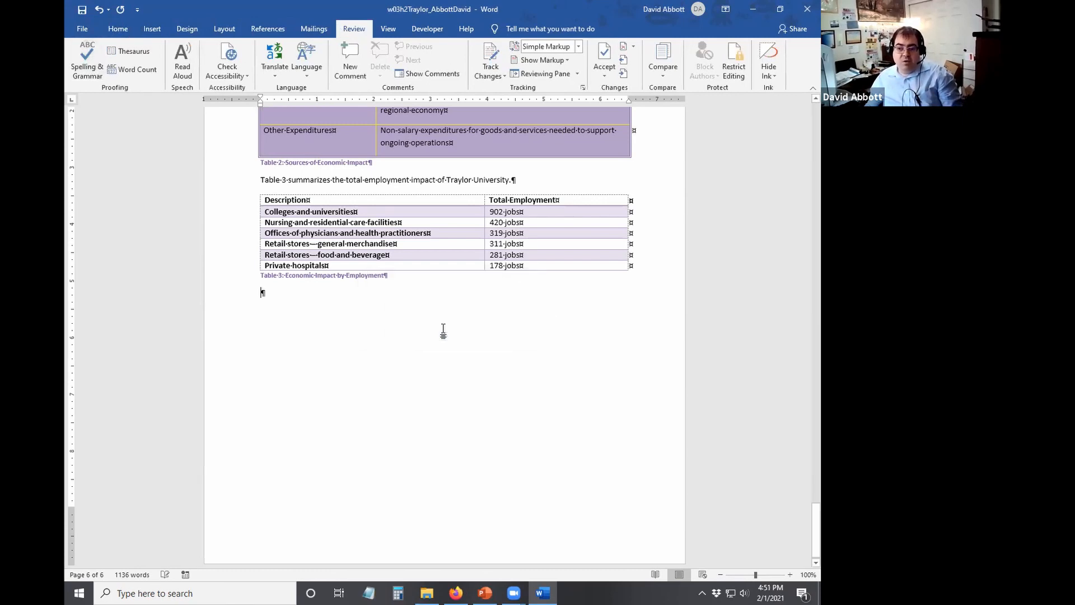
pyautogui.click(82, 11)
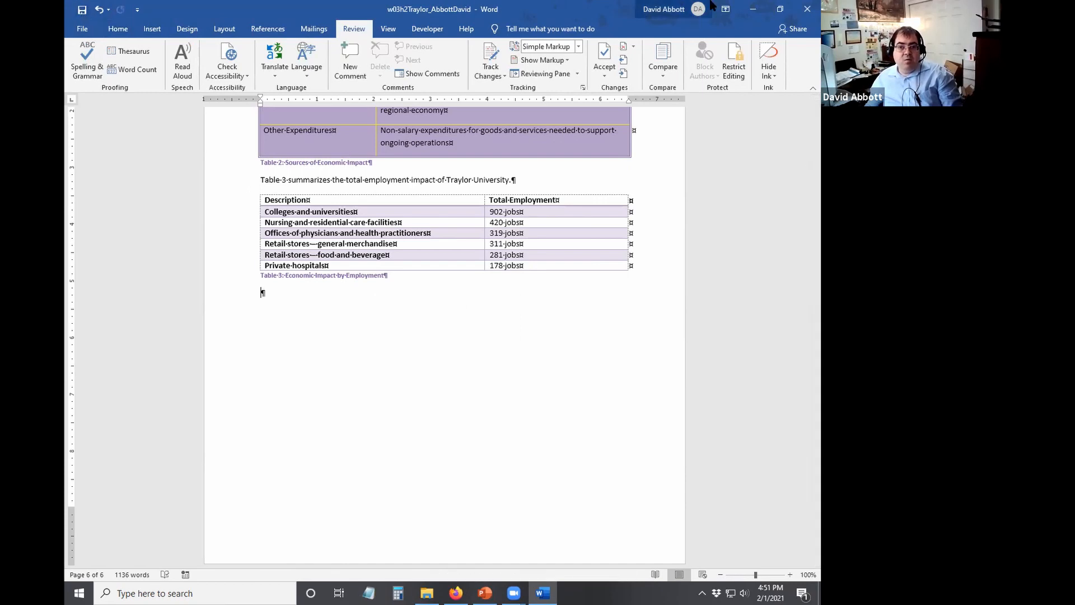
pyautogui.click(807, 8)
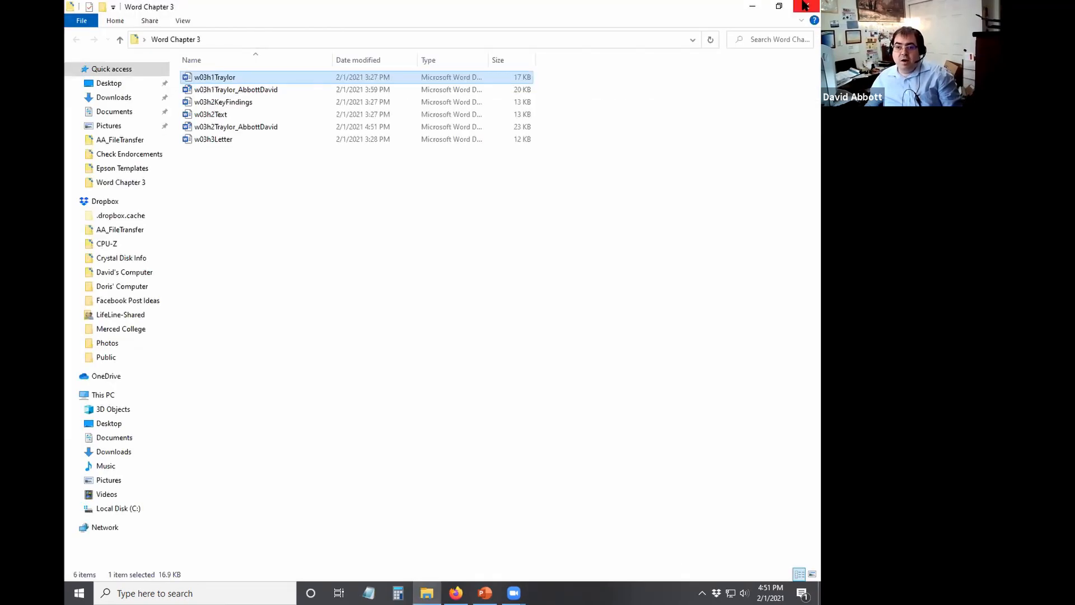
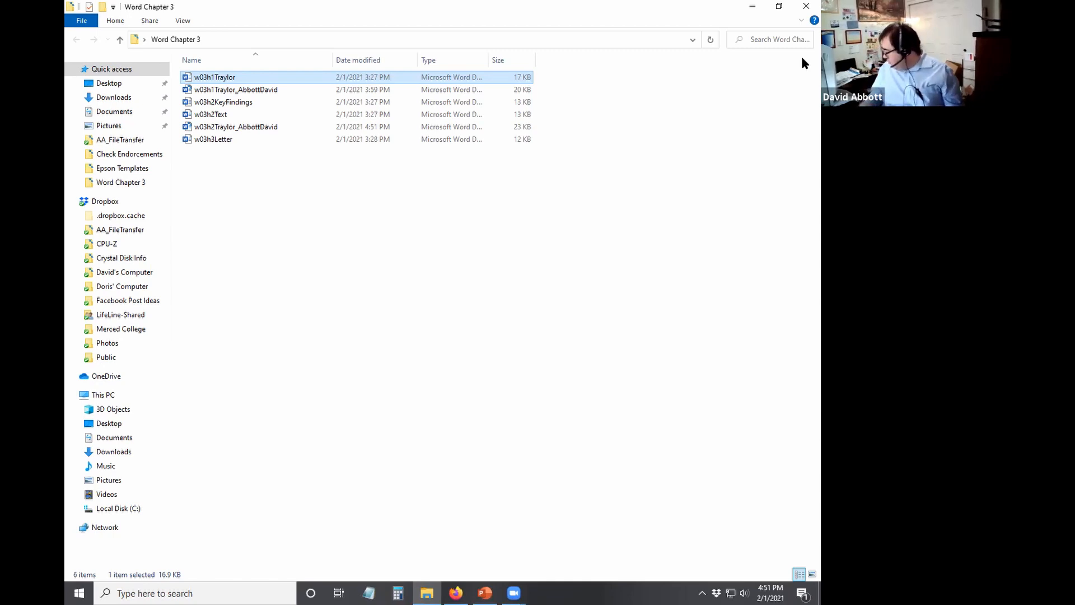
# Open w03h3Letter for editing and save a copy in the Word Chapter 3 folder, appending an underscore and the student's last and first name.
pyautogui.doubleClick(241, 142)
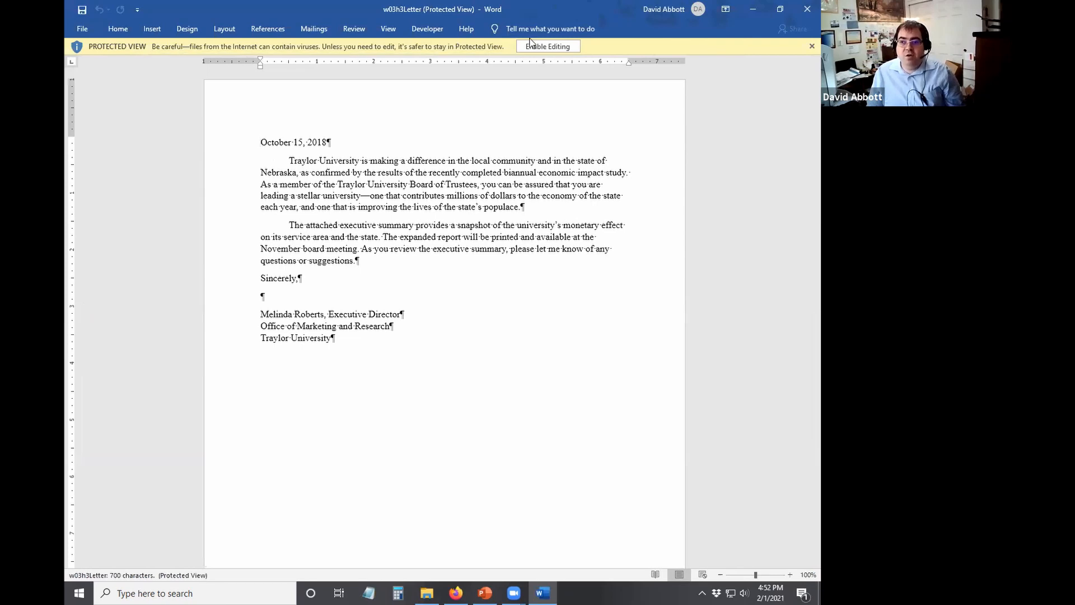
pyautogui.click(533, 49)
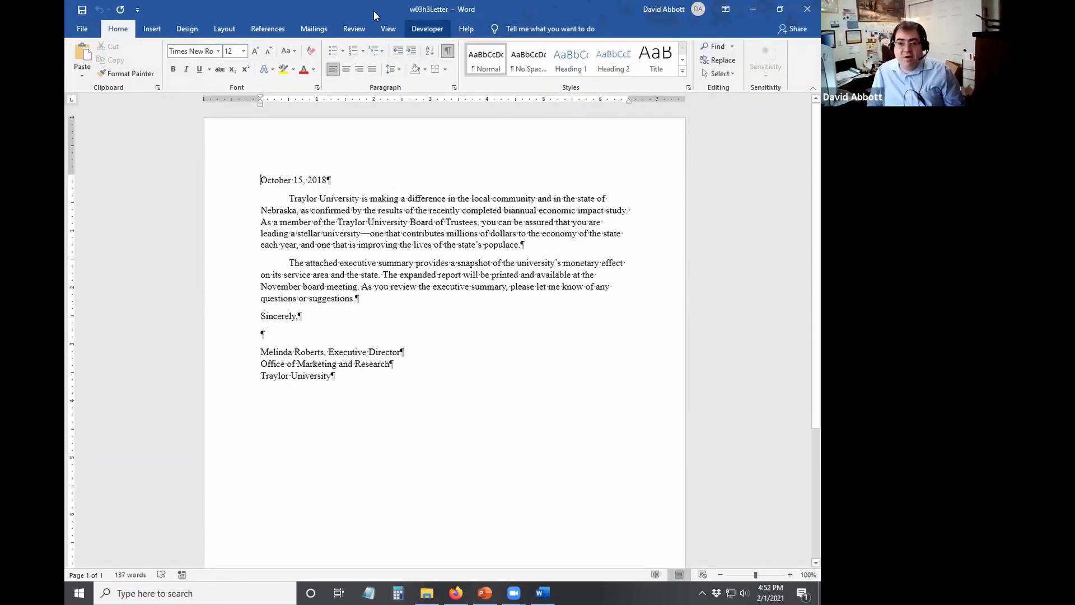
pyautogui.click(76, 33)
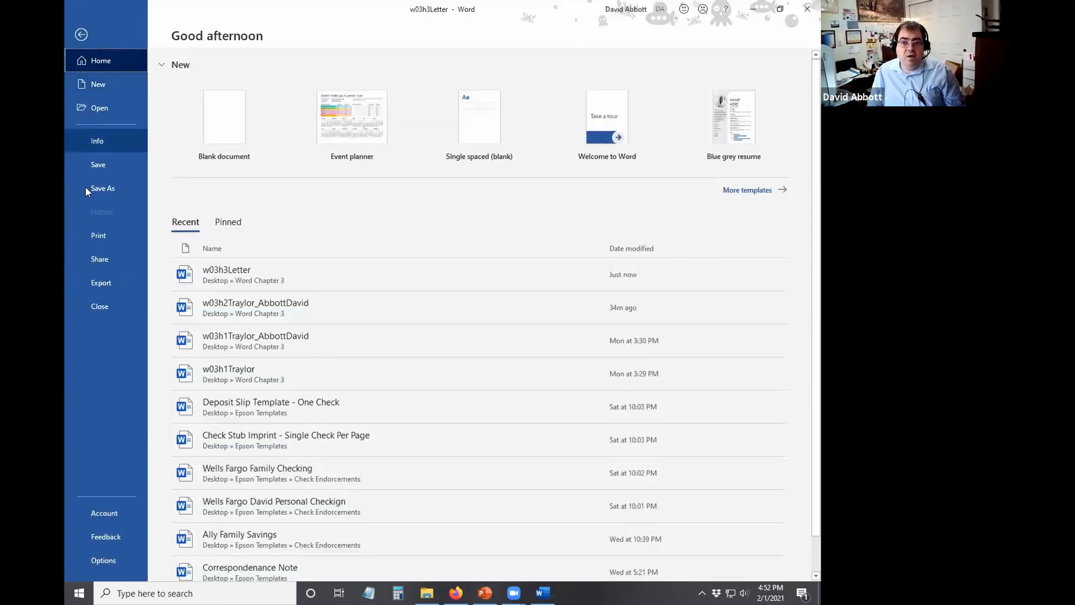
pyautogui.click(86, 192)
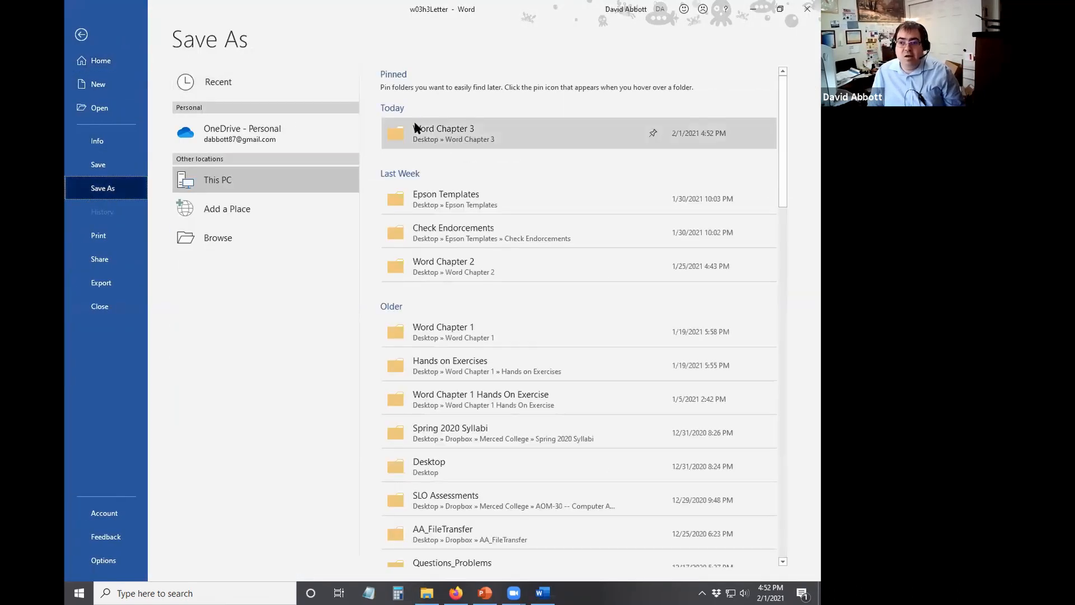
pyautogui.click(442, 134)
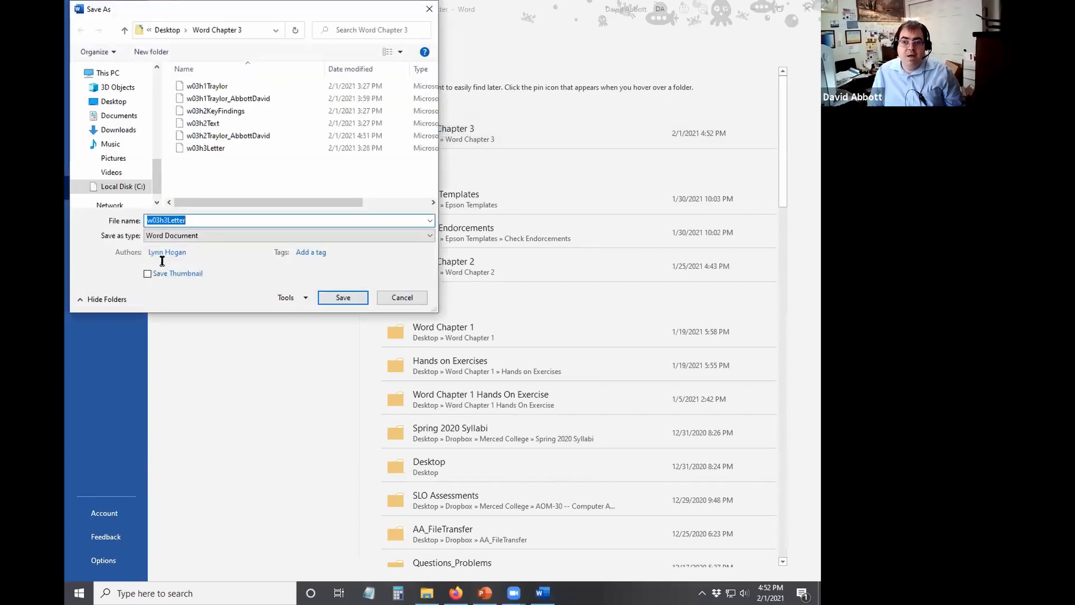
pyautogui.click(211, 219)
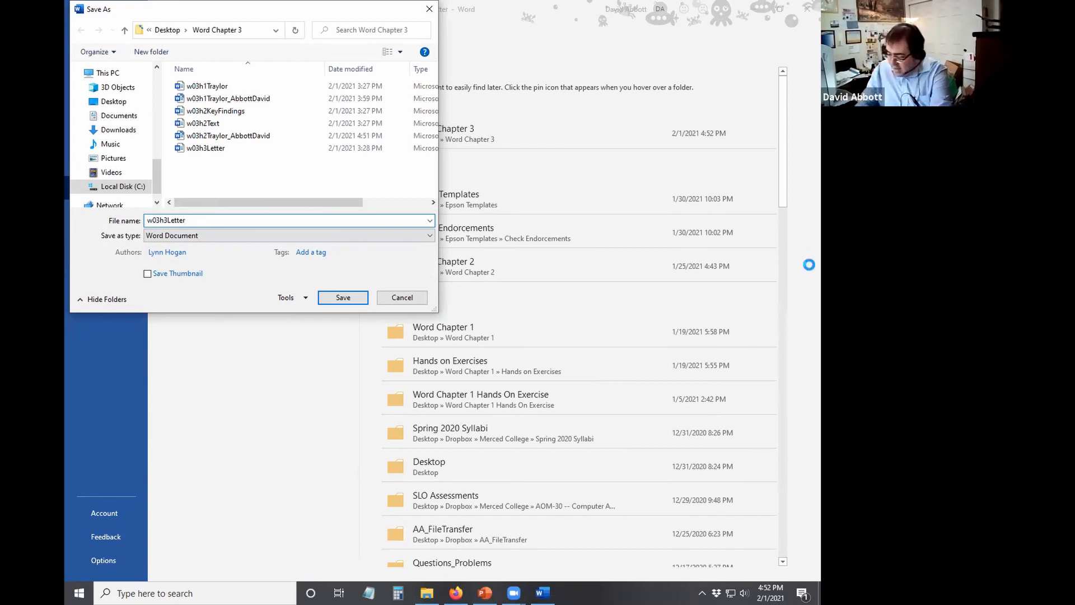
pyautogui.write('_AbbottDavid')
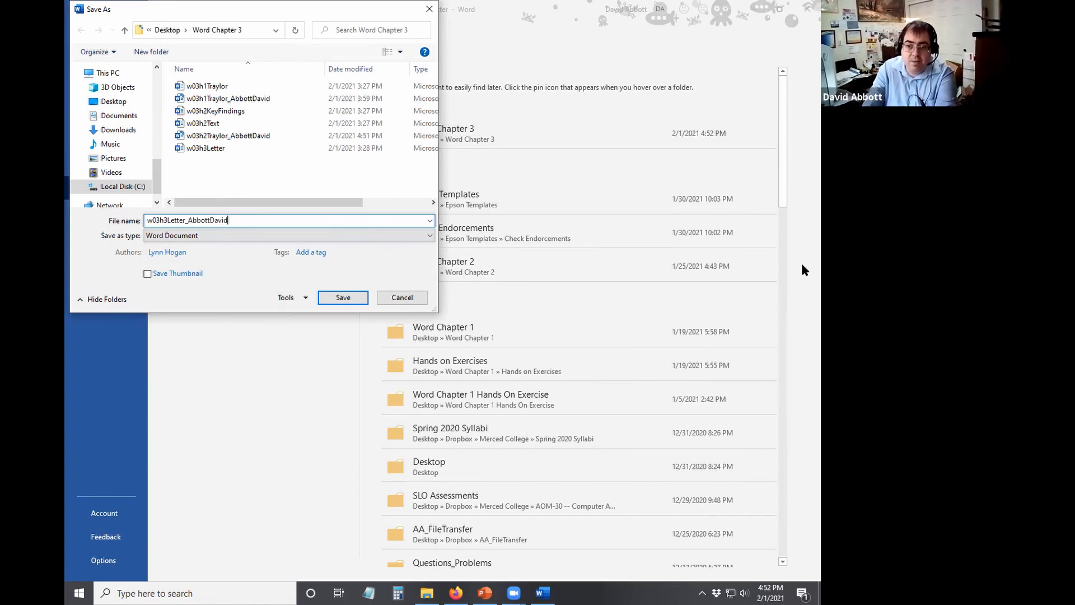
pyautogui.press('Return')
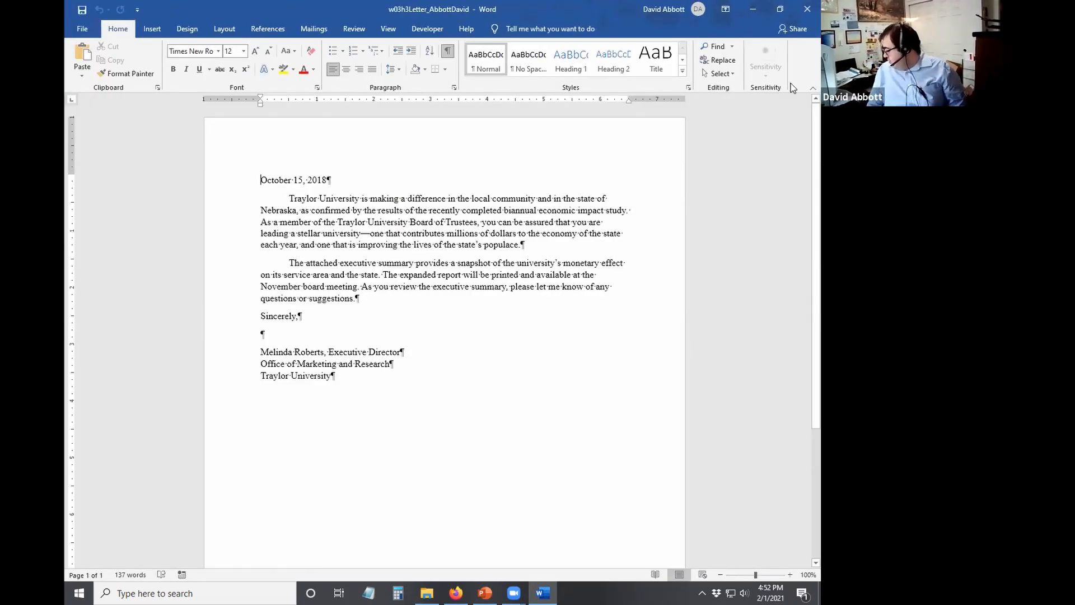
# Start the Step-by-Step Mail Merge Wizard for letters, using the current document, and advance to recipient selection.
pyautogui.click(317, 31)
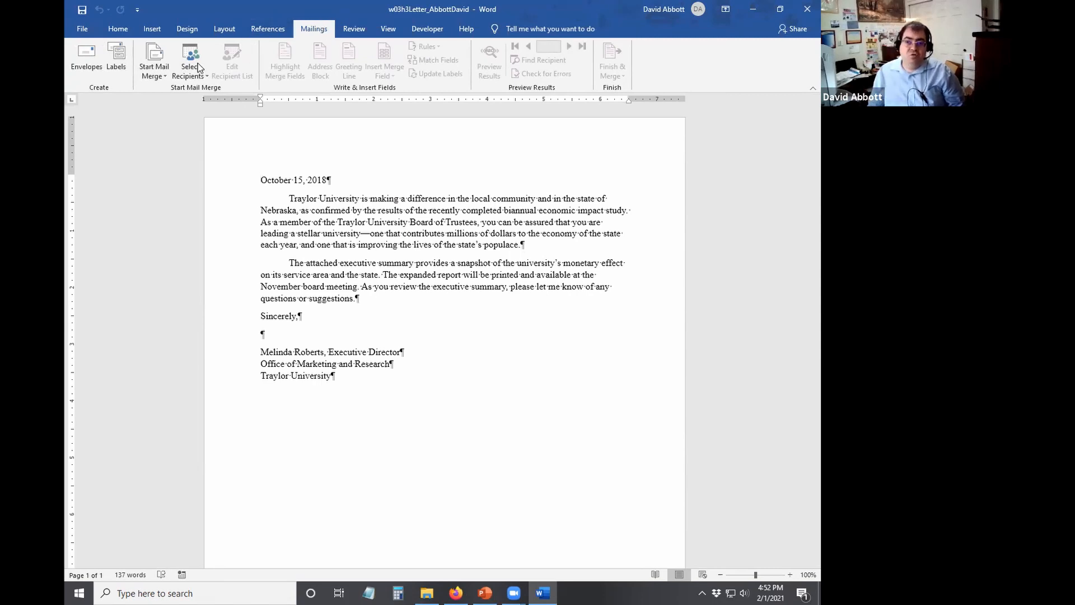
pyautogui.click(153, 73)
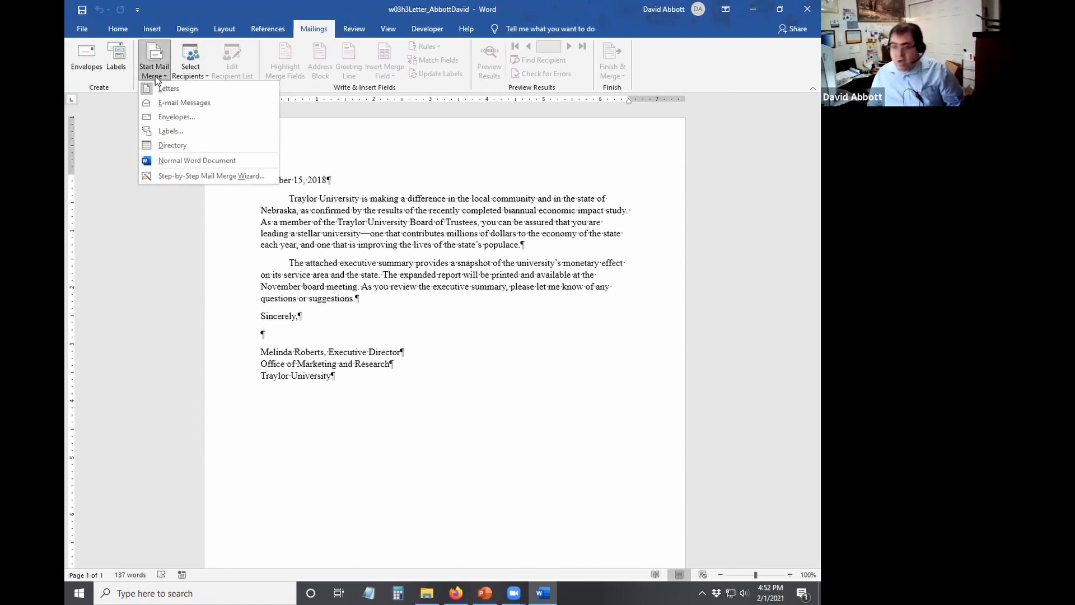
pyautogui.click(176, 178)
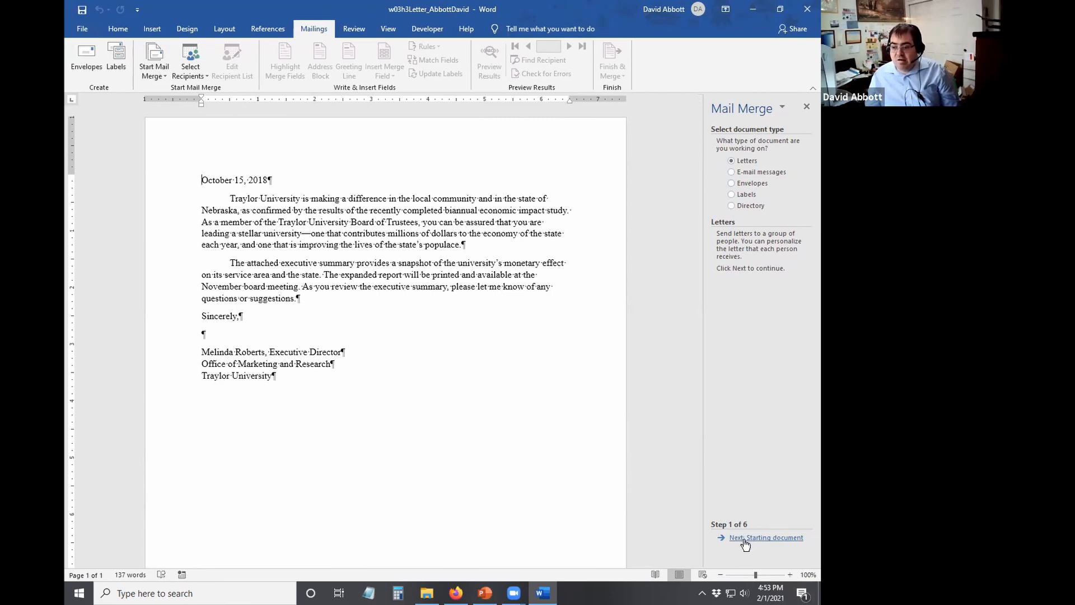
pyautogui.click(776, 539)
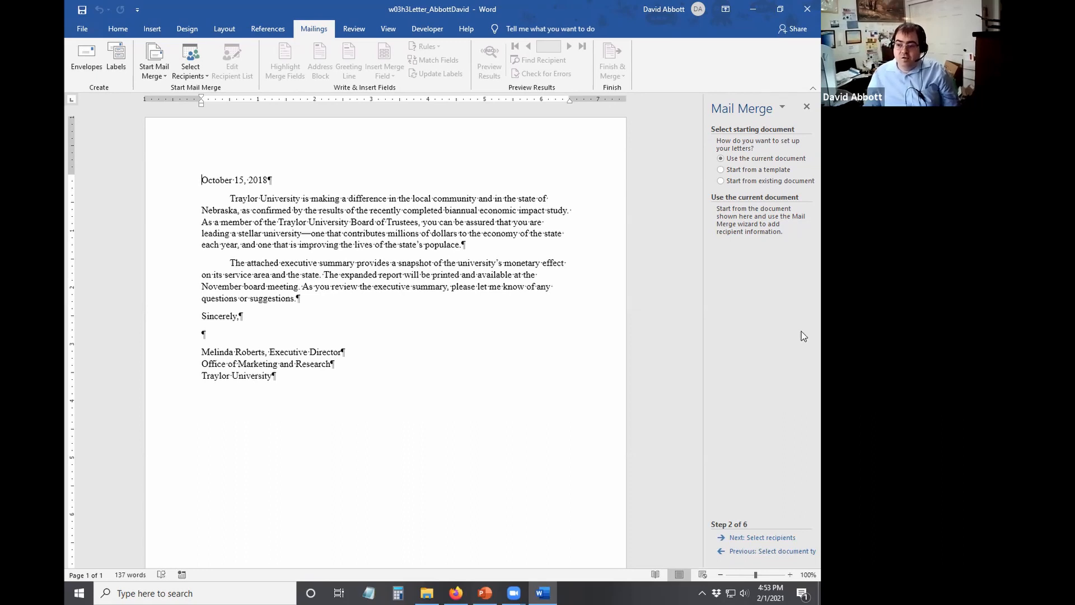
pyautogui.click(732, 539)
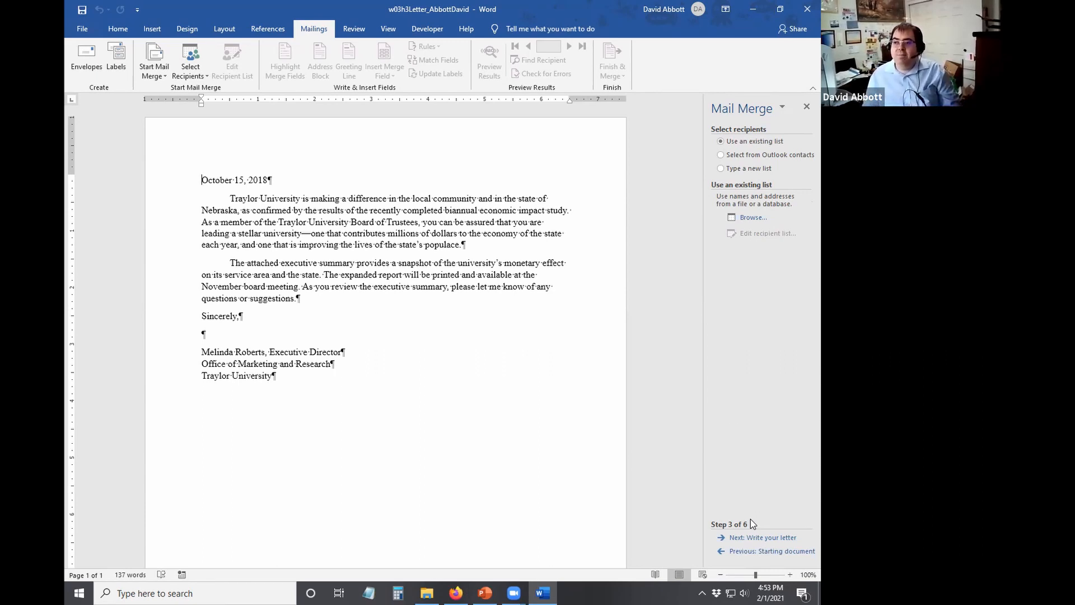
# Create a new typed recipient list with a second blank entry, and widen the address list window to show more columns.
pyautogui.click(761, 168)
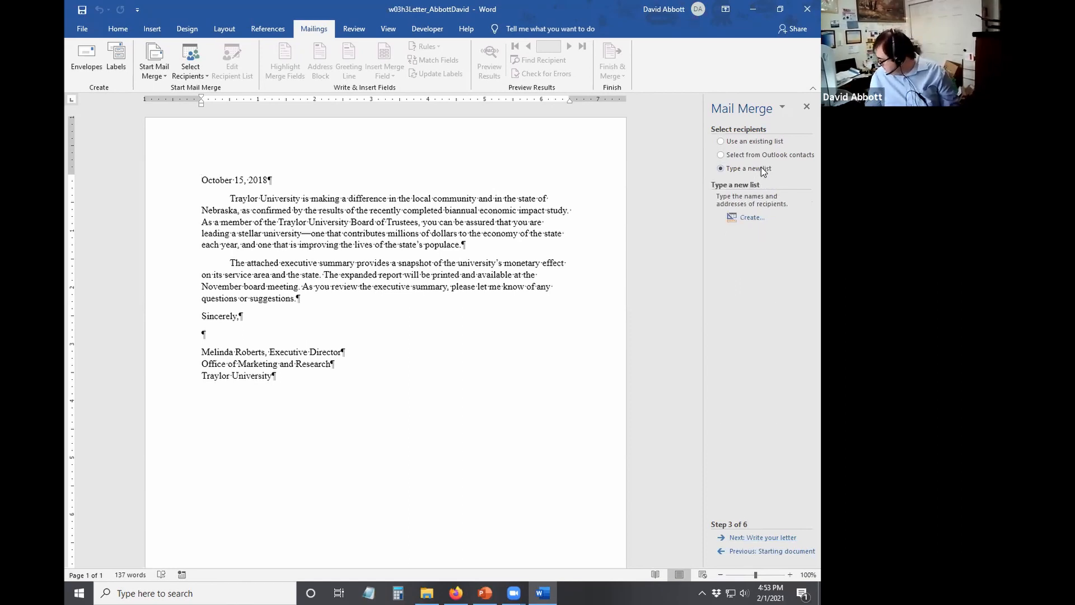
pyautogui.click(749, 220)
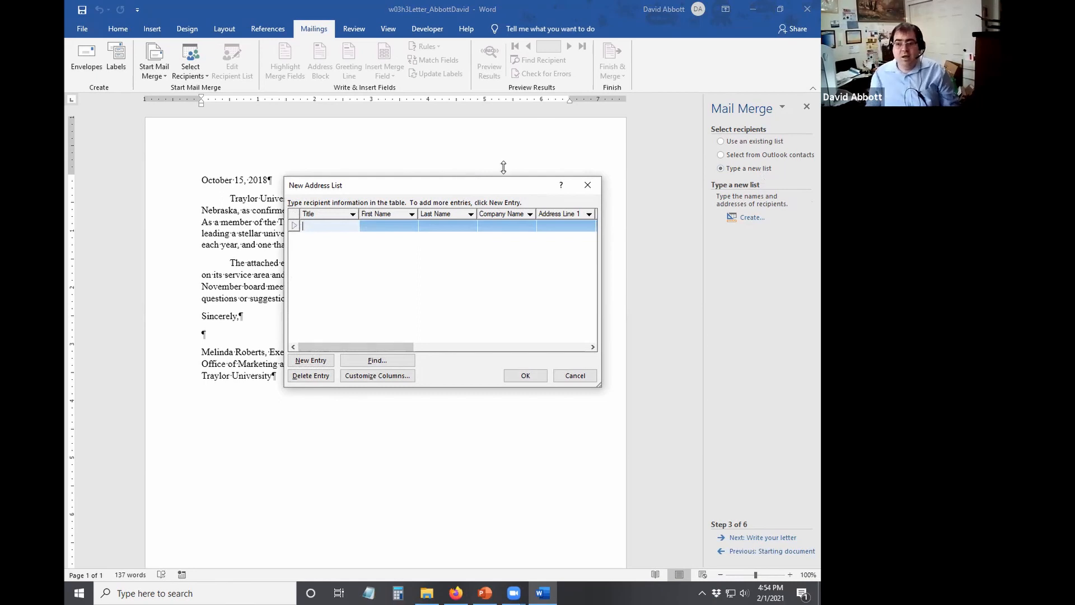
pyautogui.click(313, 359)
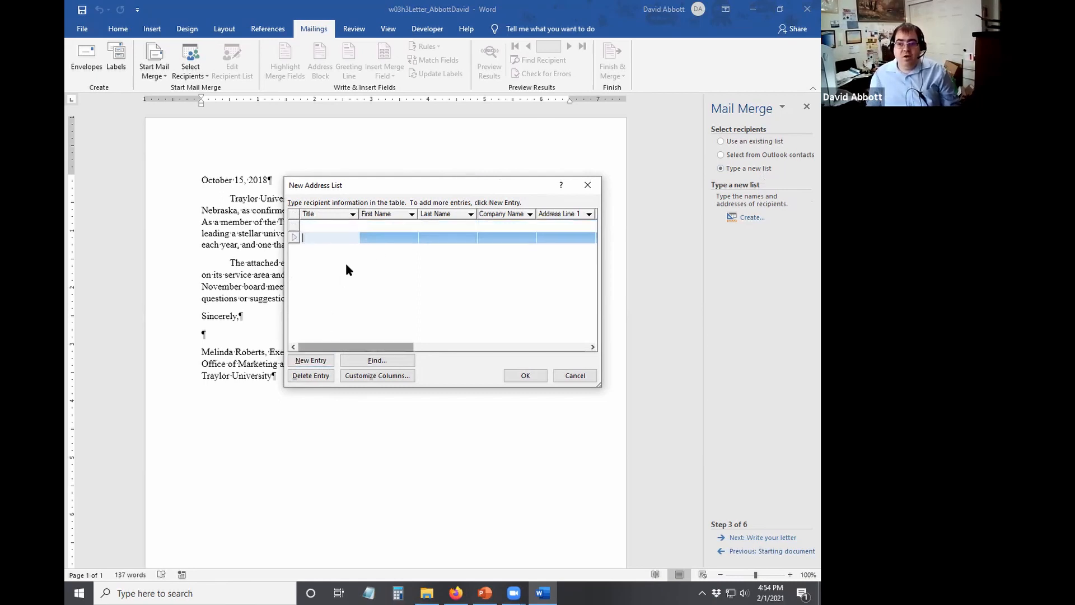
pyautogui.click(343, 226)
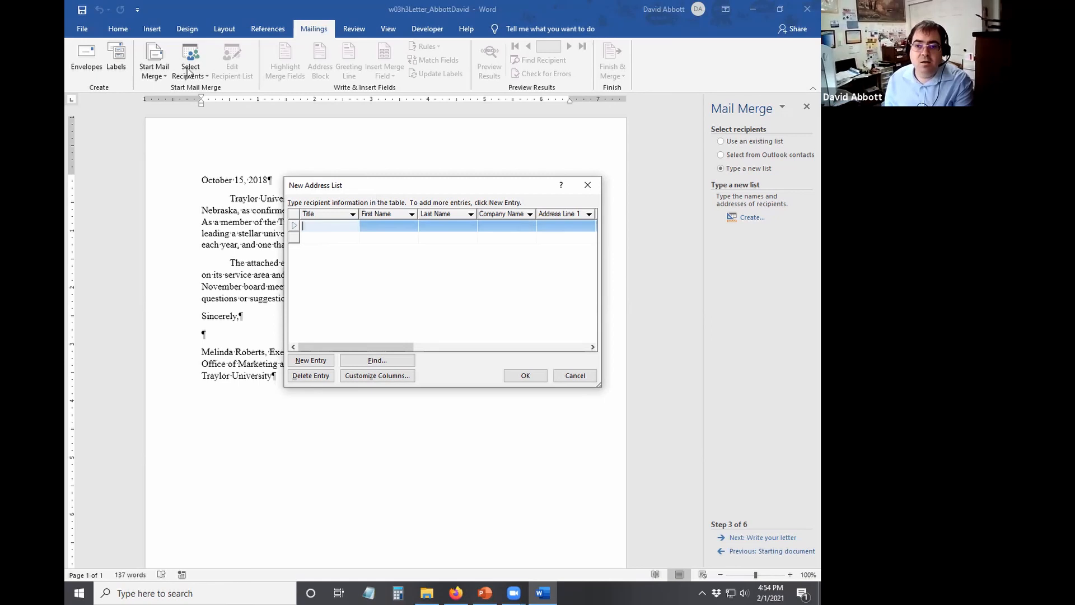
pyautogui.moveTo(371, 193); pyautogui.dragTo(181, 70)
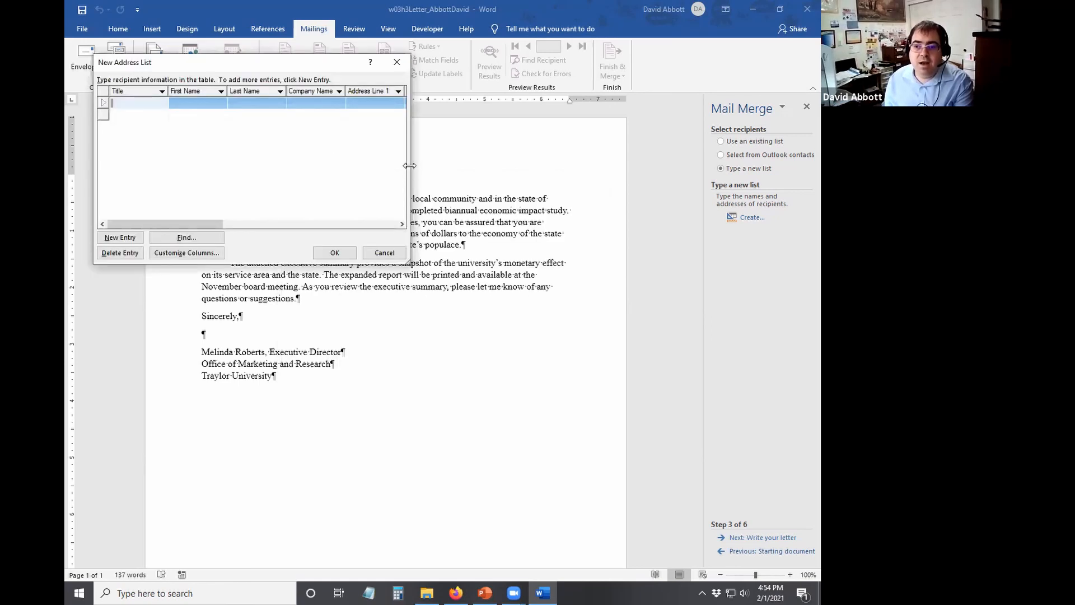
pyautogui.moveTo(410, 165); pyautogui.dragTo(808, 223)
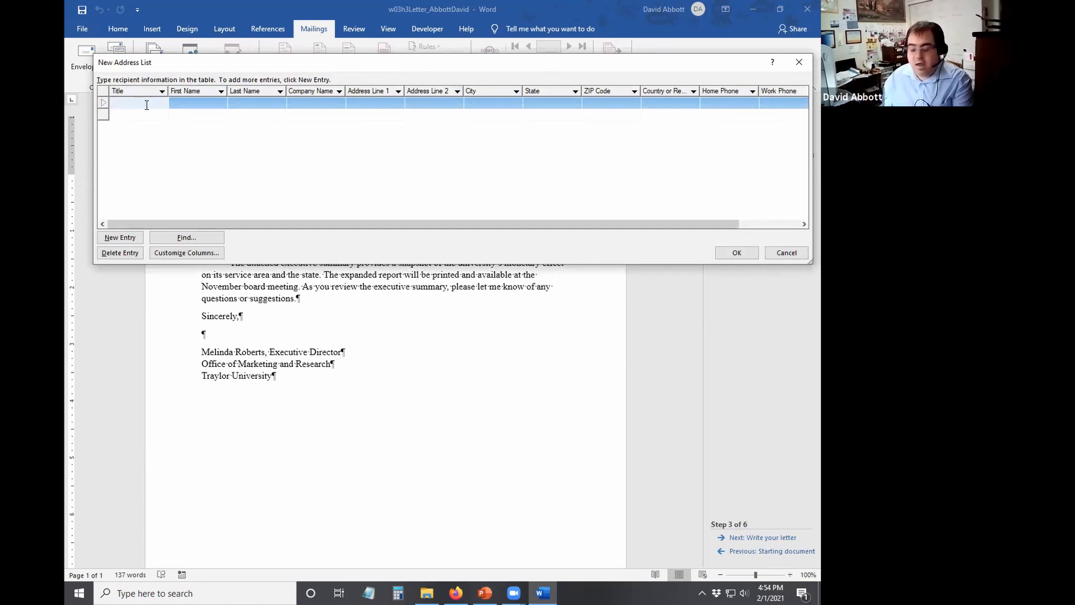
# Enter the title Dr. and the recipient's first and last names in the first address list entry.
pyautogui.write('Dr.')
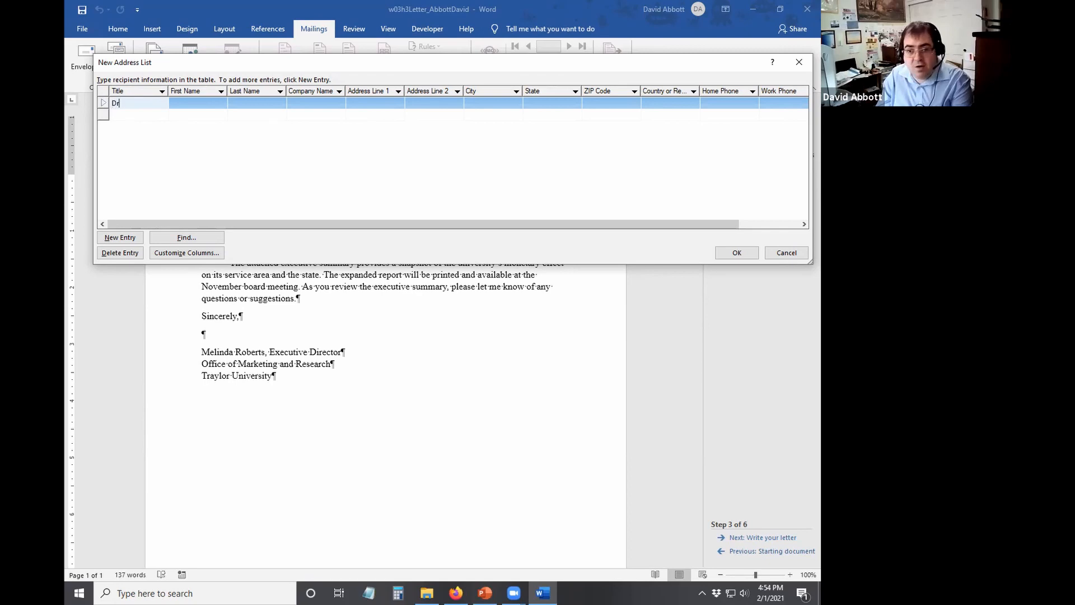
pyautogui.press('Tab')
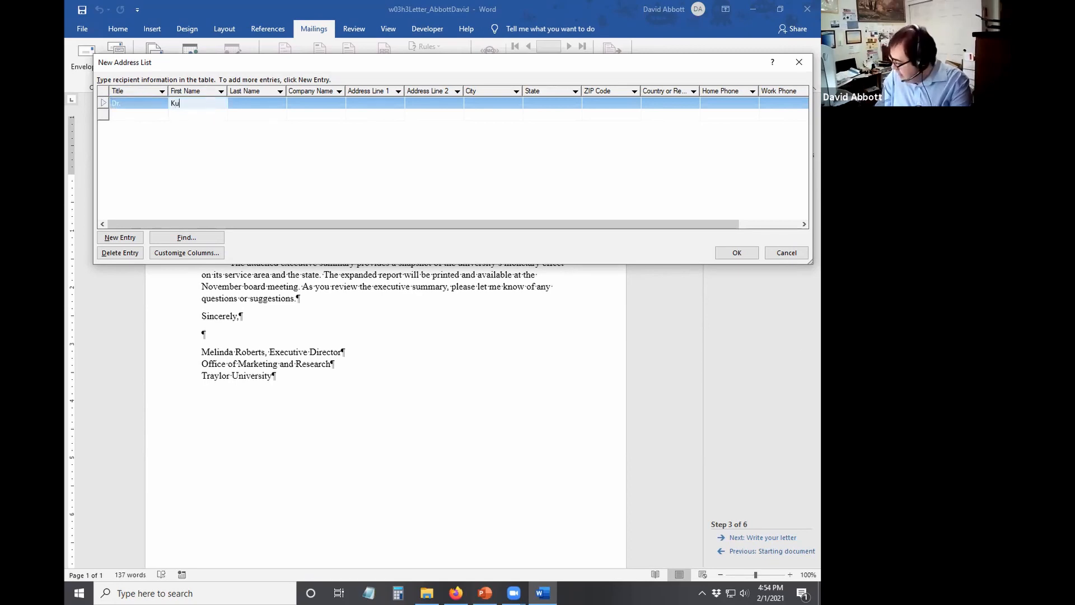
pyautogui.write('Kurtis')
pyautogui.press('Tab')
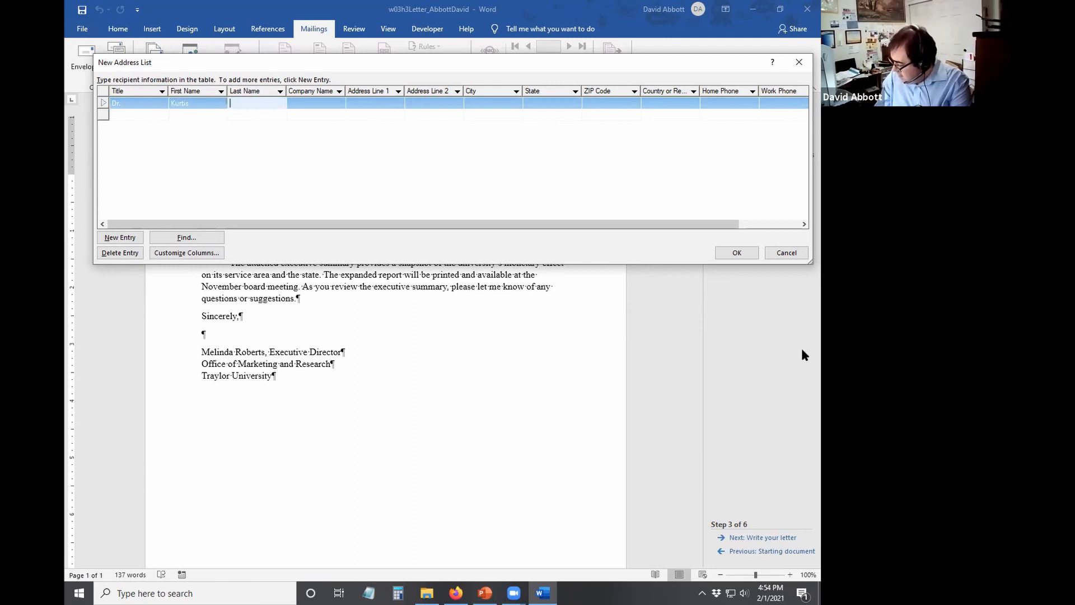
pyautogui.write('Bra')
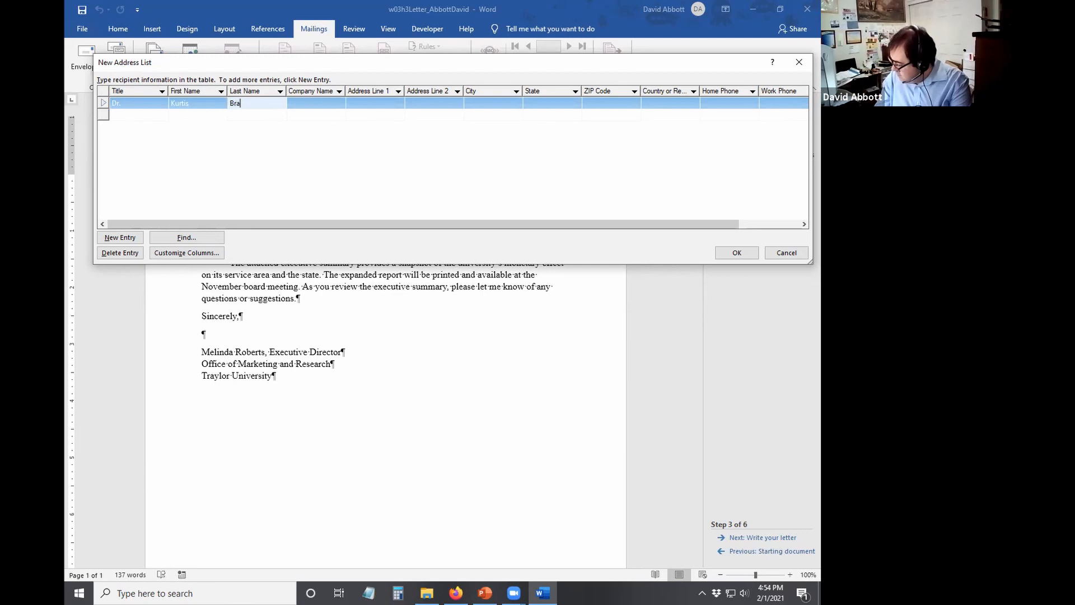
pyautogui.write('ckin')
pyautogui.press('Tab')
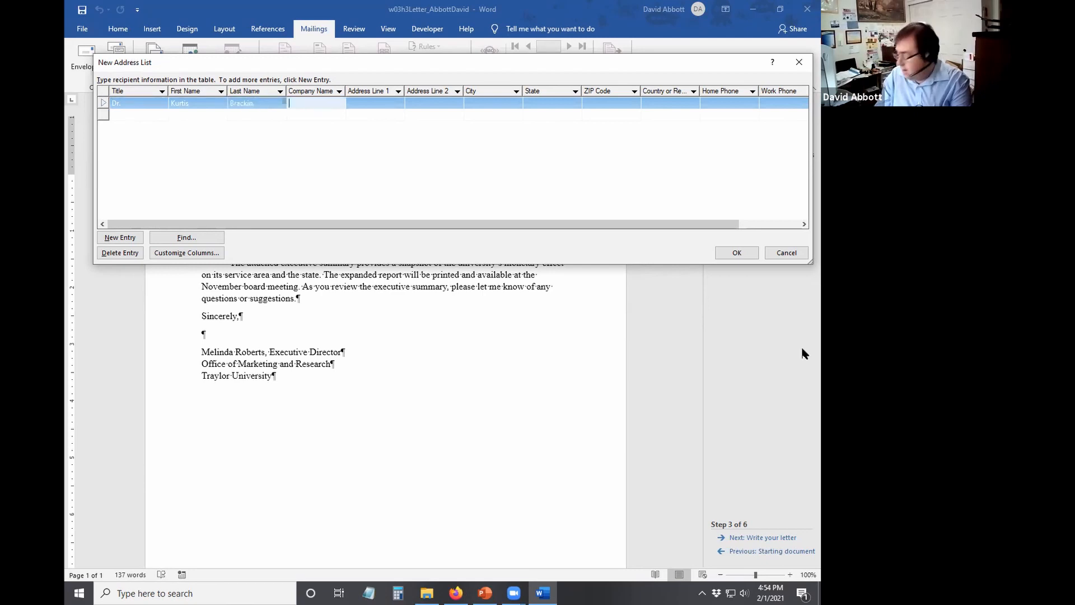
# Enter Alco Insurance as the first recipient's company name and the street address in Address Line 1, leaving Address Line 2 blank.
pyautogui.write('Alco ')
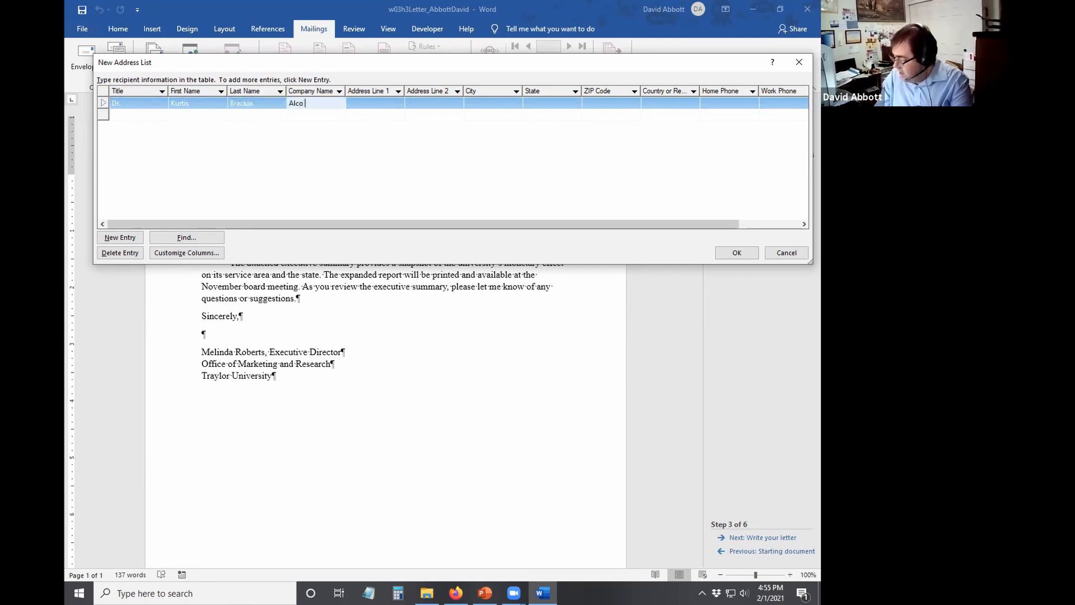
pyautogui.write('Insurance')
pyautogui.press('Tab')
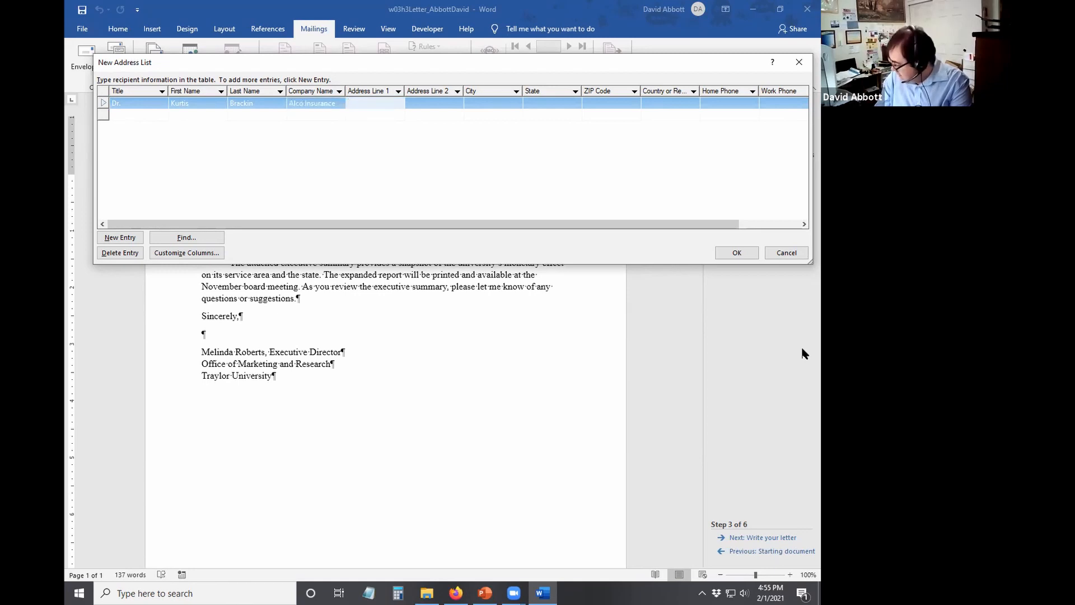
pyautogui.write('1132')
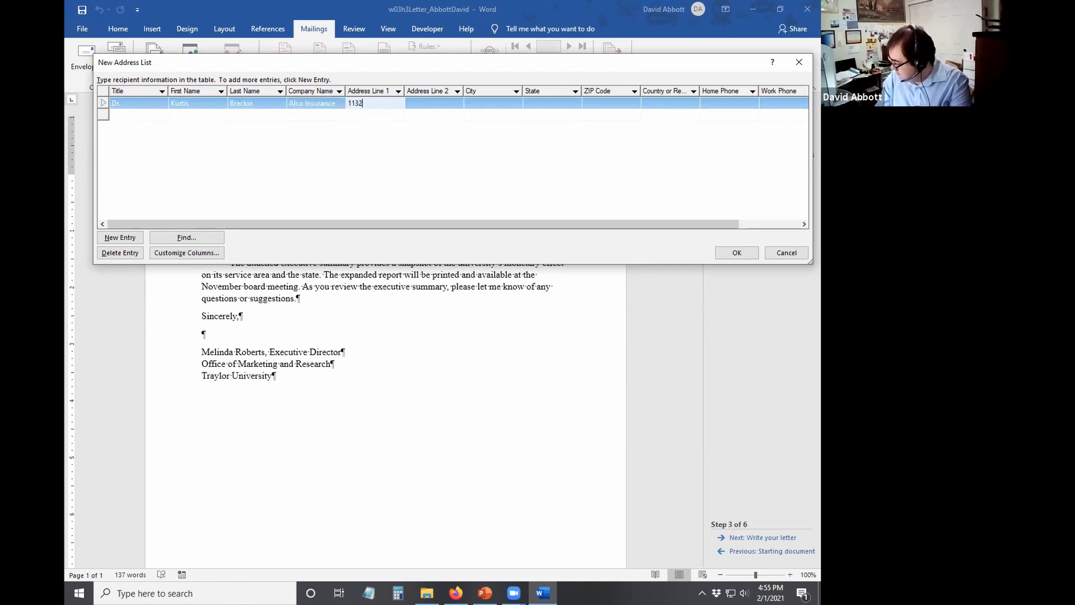
pyautogui.write(' Hend')
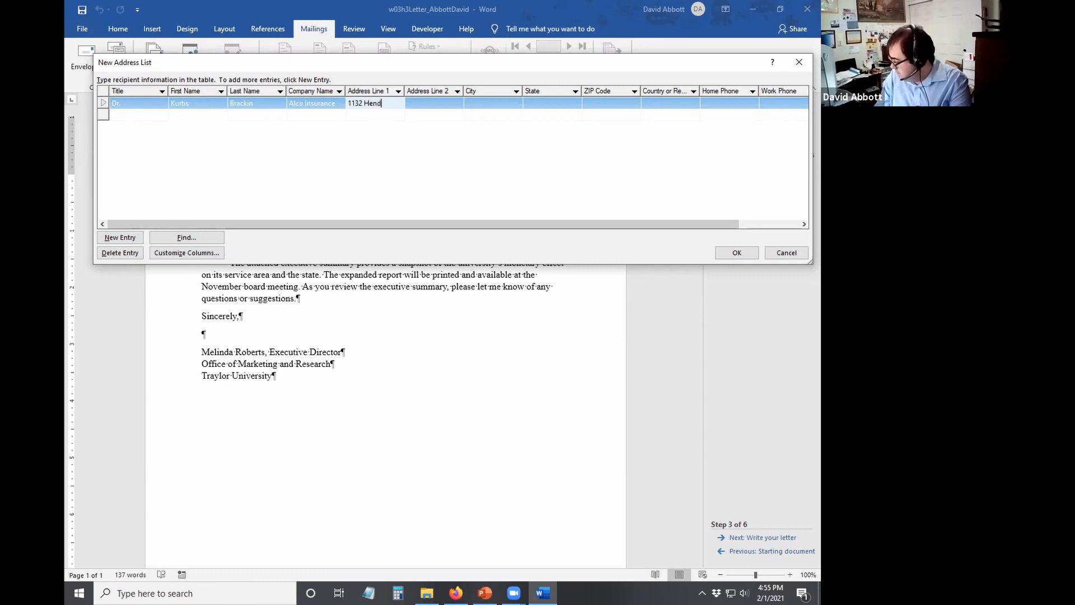
pyautogui.write('rix Lane')
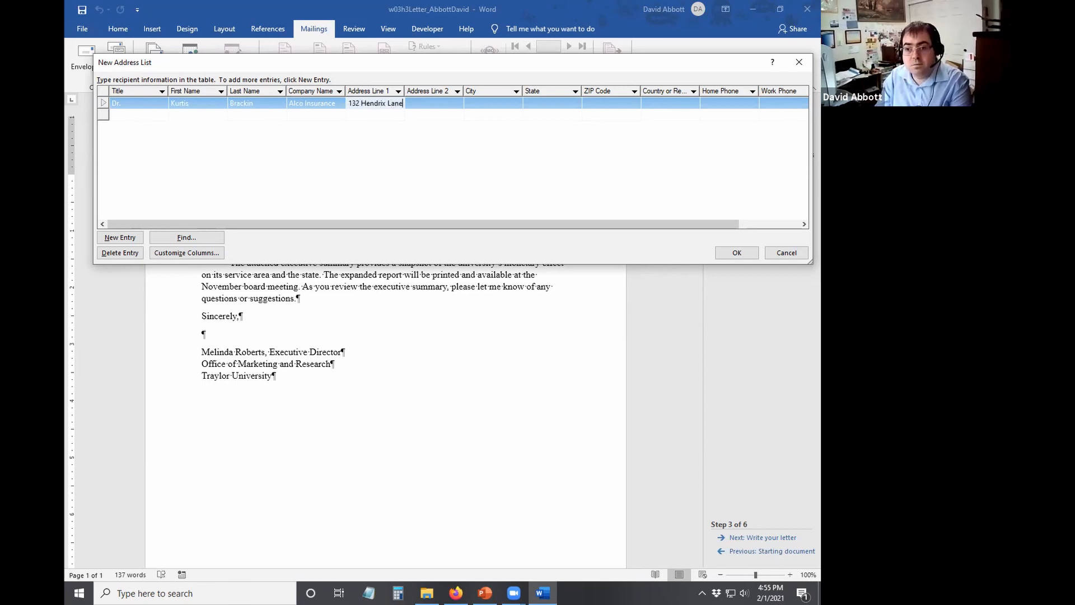
pyautogui.press('Tab')
pyautogui.press('Tab')
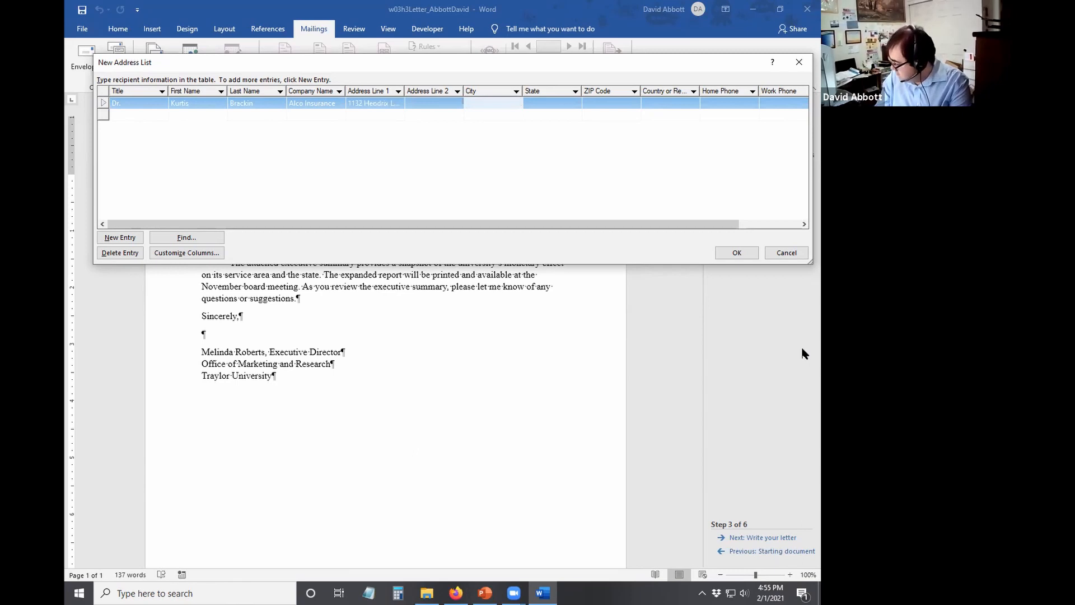
# Fill in the first recipient's city, state and ZIP code, leave the country and phone fields blank, and move to the second entry.
pyautogui.write('Sim Cr')
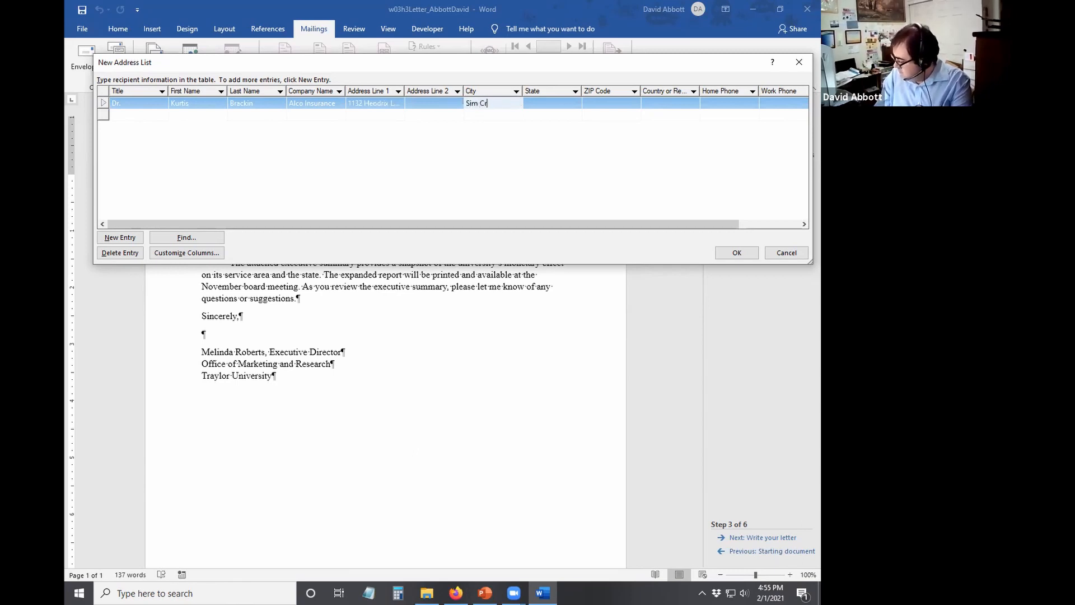
pyautogui.write('eek')
pyautogui.press('Tab')
pyautogui.write('NE')
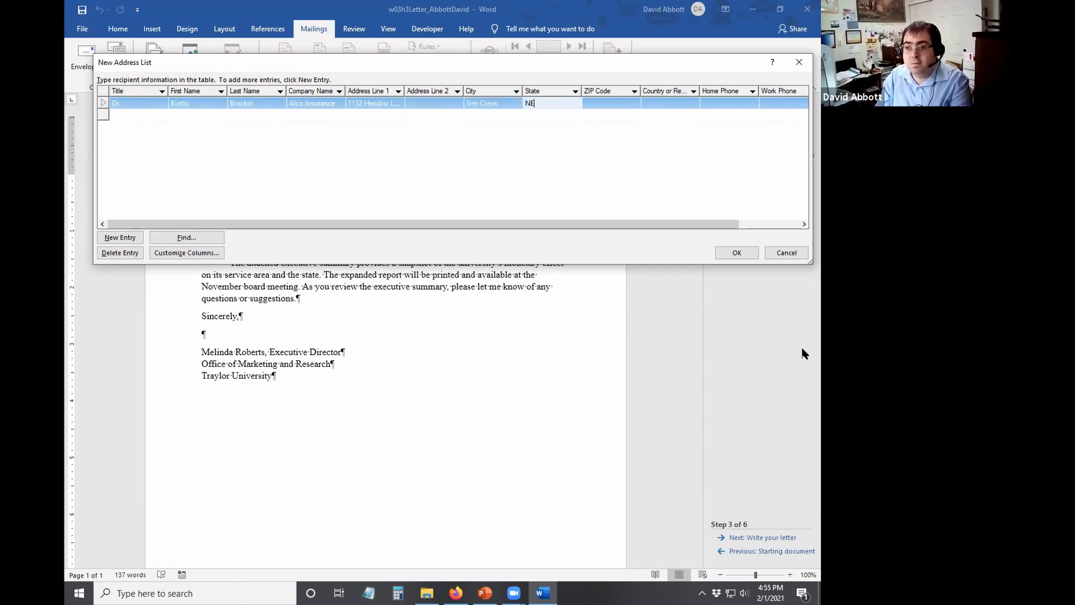
pyautogui.press('Tab')
pyautogui.write('68801')
pyautogui.press('Tab')
pyautogui.press('Tab')
pyautogui.press('Tab')
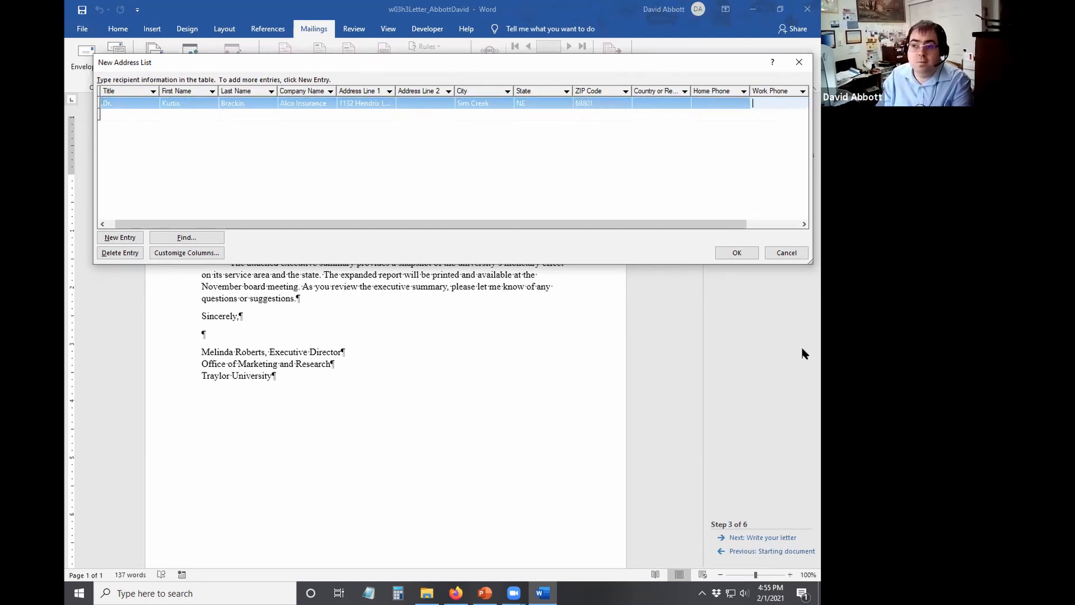
pyautogui.press('Tab')
pyautogui.press('Tab')
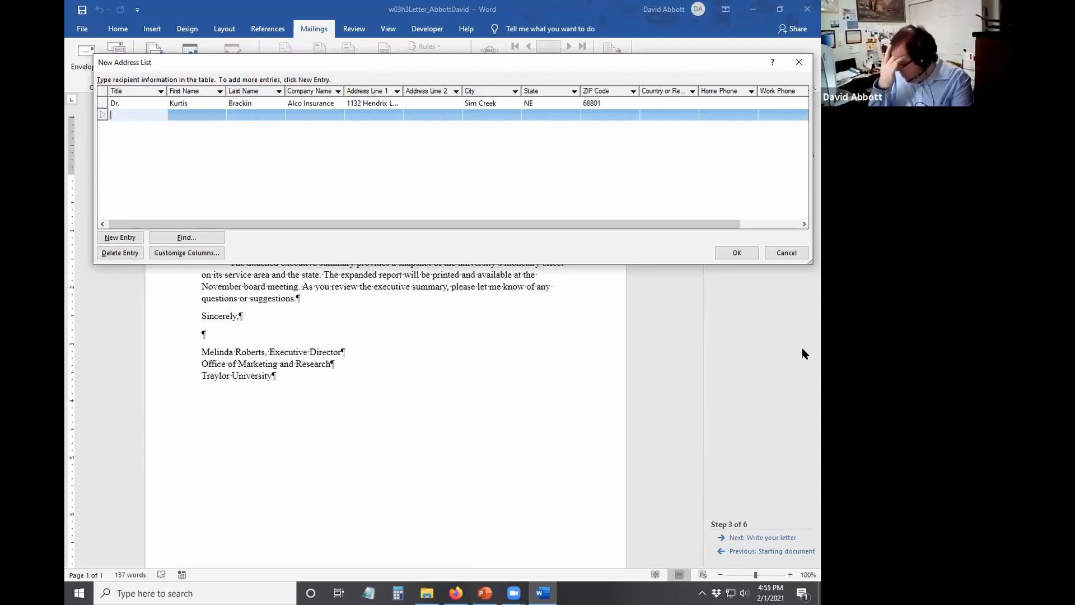
# Enter the title Dr., the recipient's first and last names, and the company Lowe & Assoc. in the second address list entry.
pyautogui.write('Dr. H')
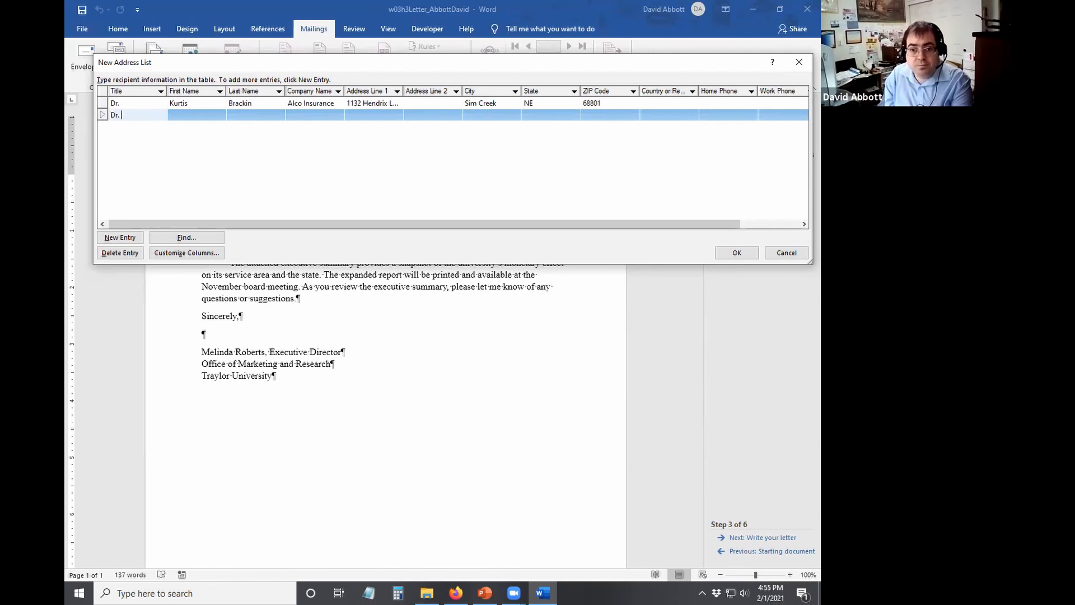
pyautogui.press('Tab')
pyautogui.write('Holly')
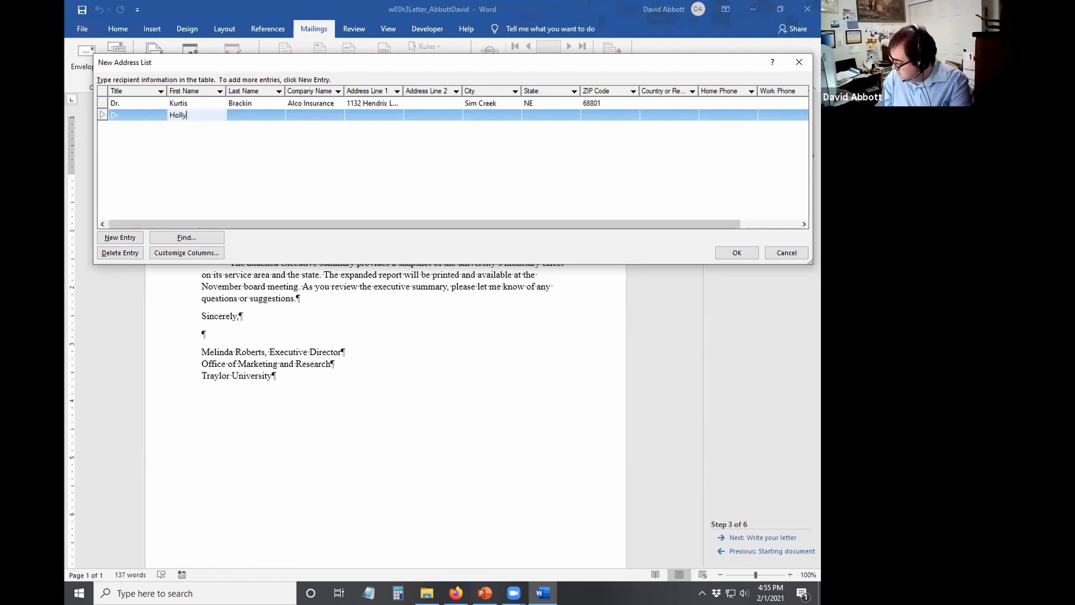
pyautogui.press('Tab')
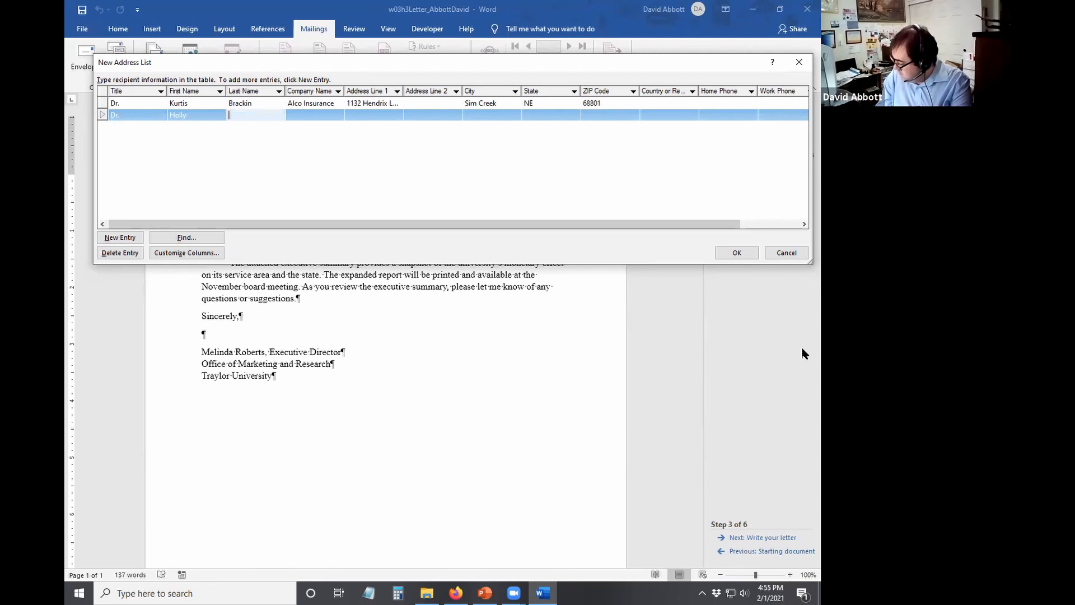
pyautogui.write('Lowe')
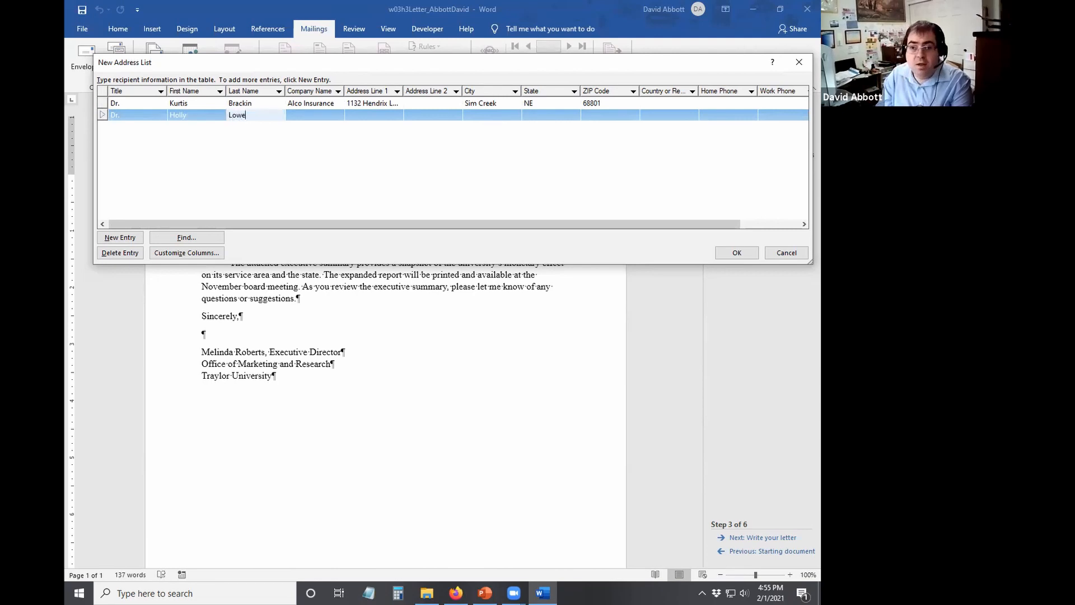
pyautogui.press('Tab')
pyautogui.write('L')
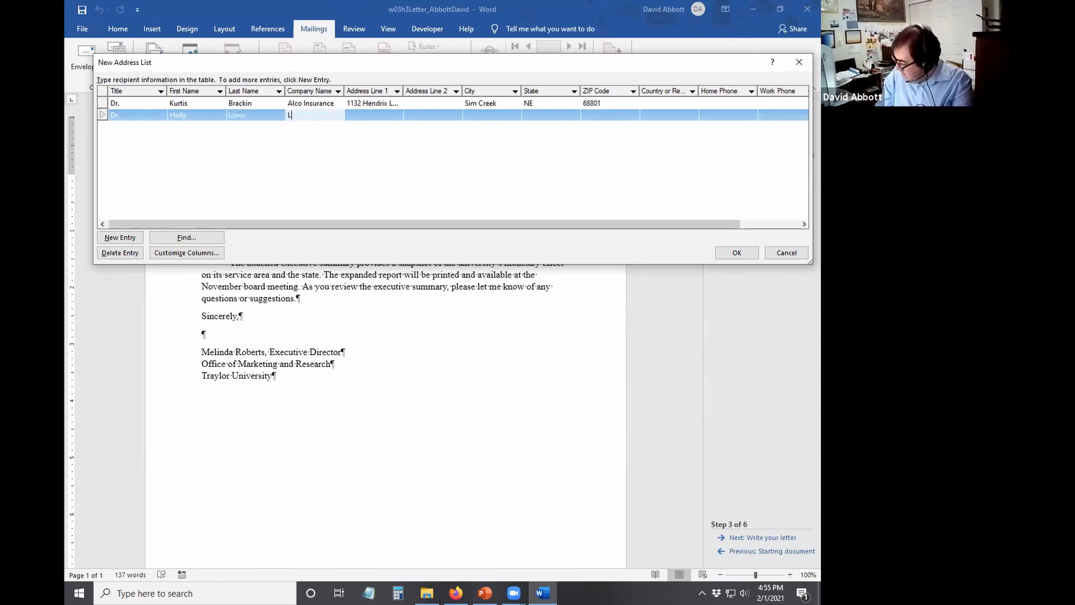
pyautogui.write('owe & As')
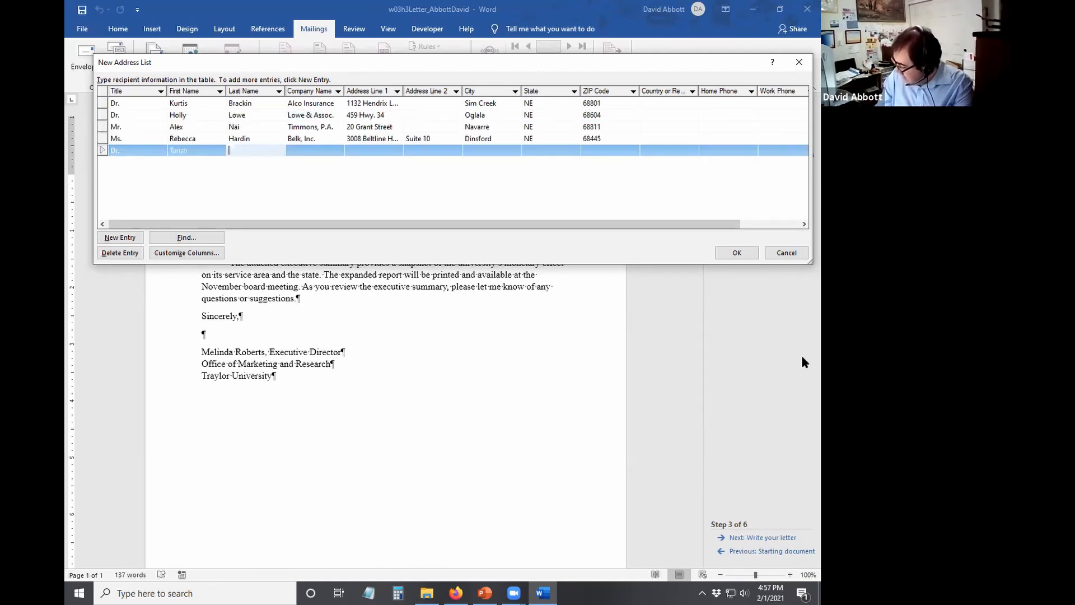
# Enter the fifth recipient's last name, the company ECM Hospital and the street address in Address Line 1.
pyautogui.write('St')
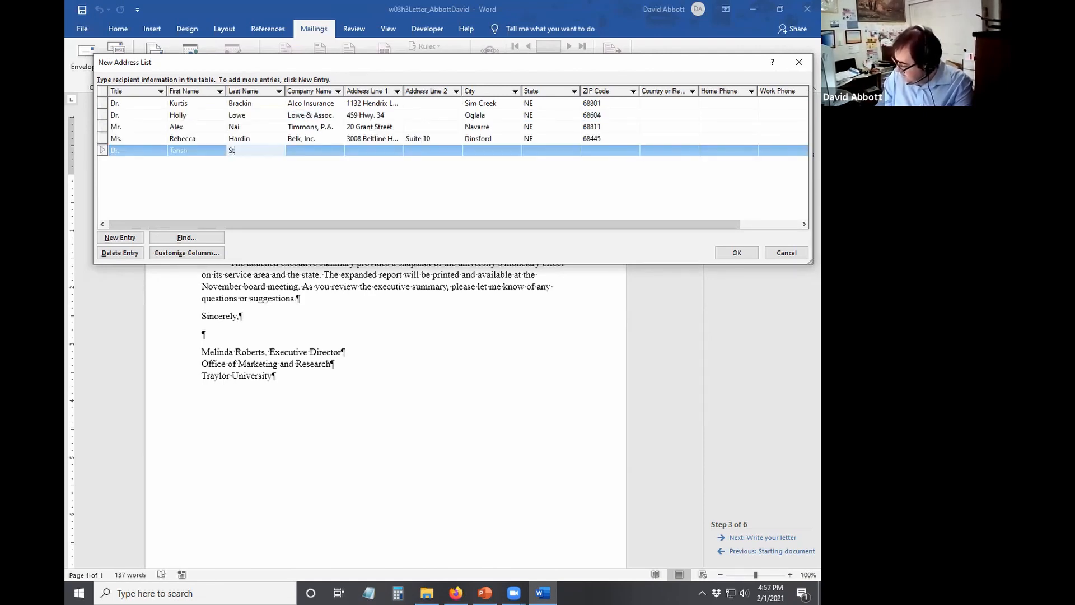
pyautogui.write('affel')
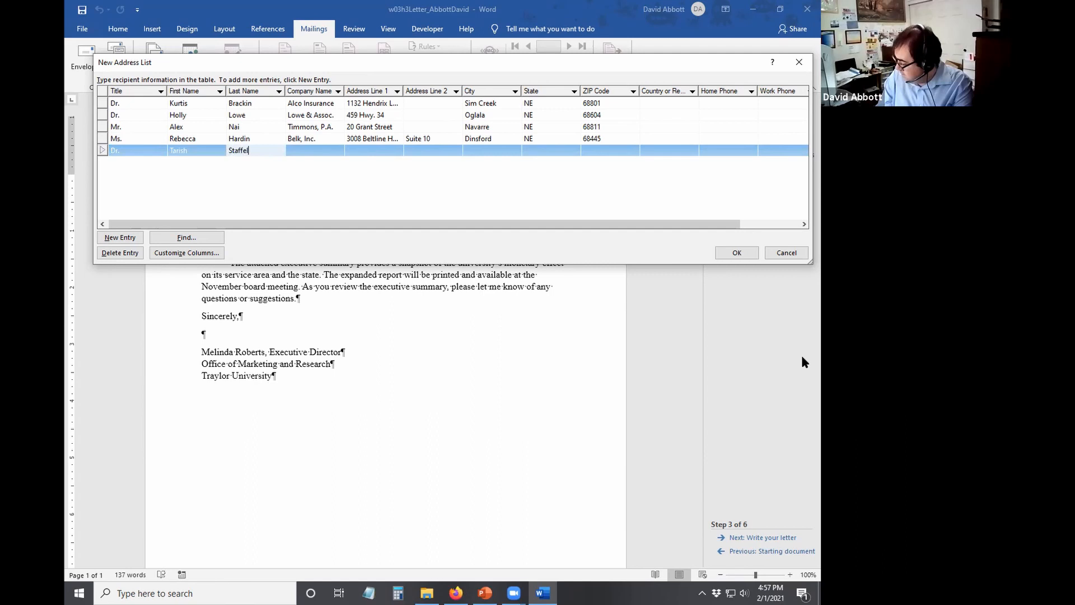
pyautogui.press('Tab')
pyautogui.write('ECM Hospital')
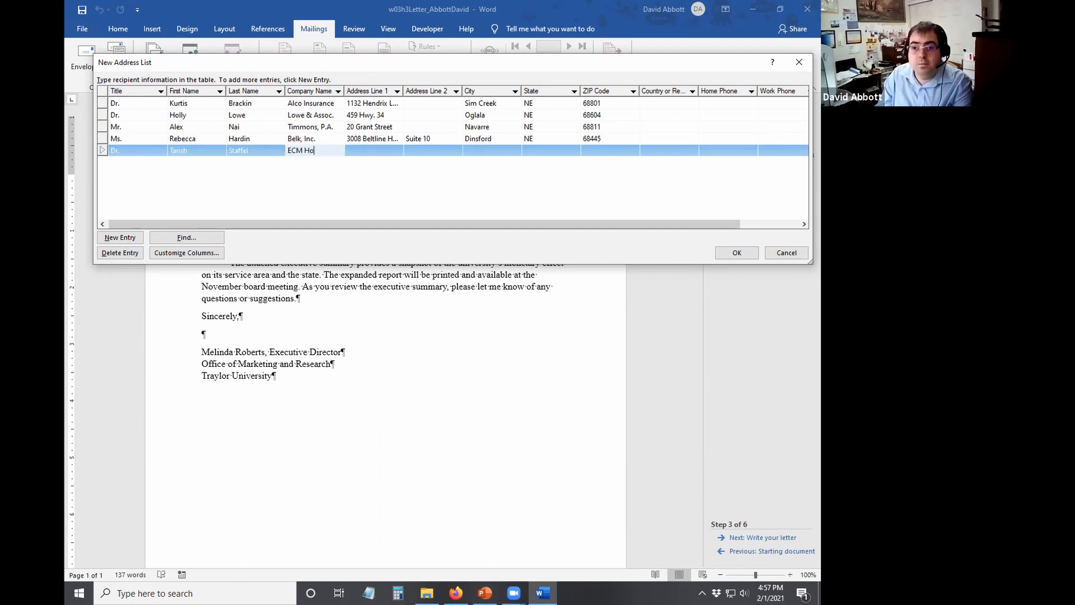
pyautogui.press('Tab')
pyautogui.write('45777 Riverbend')
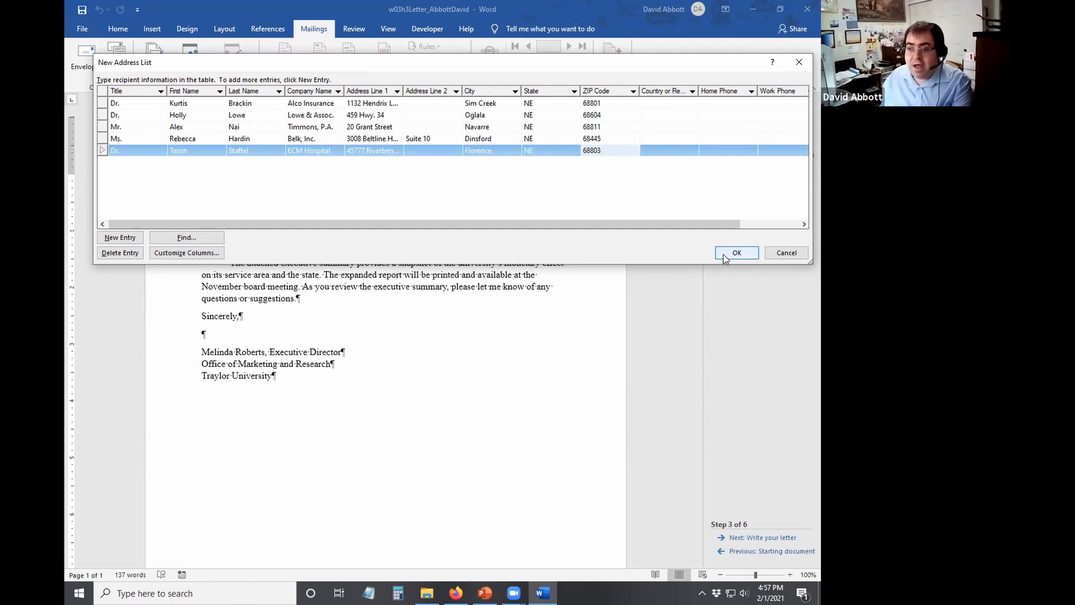
# Finish the address list and save it as w03h3Trustees in the Word Chapter 3 folder on the Desktop.
pyautogui.click(726, 253)
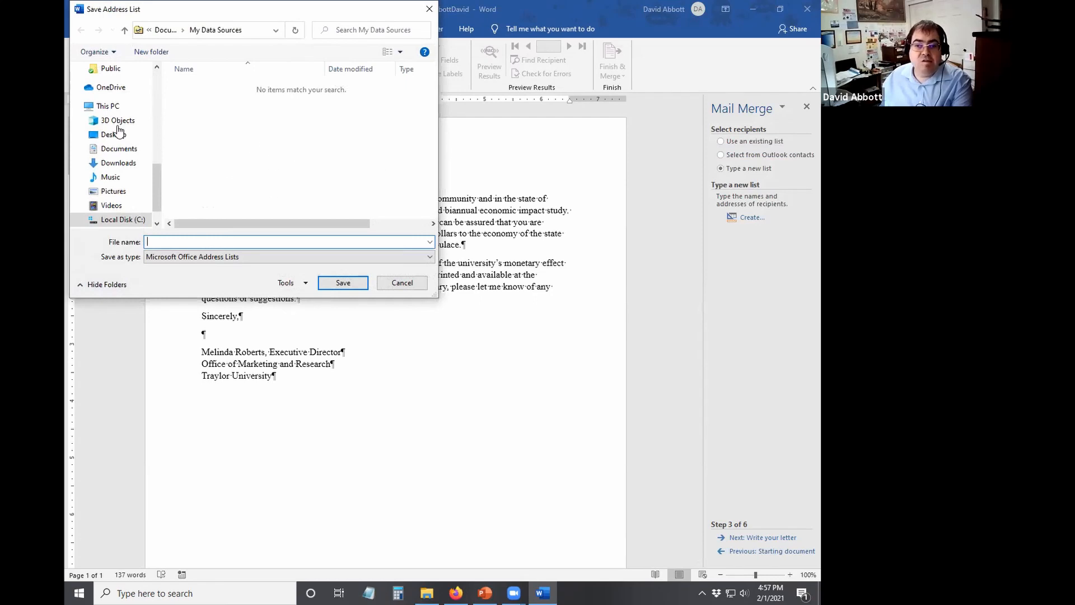
pyautogui.scroll(10, 107, 155)
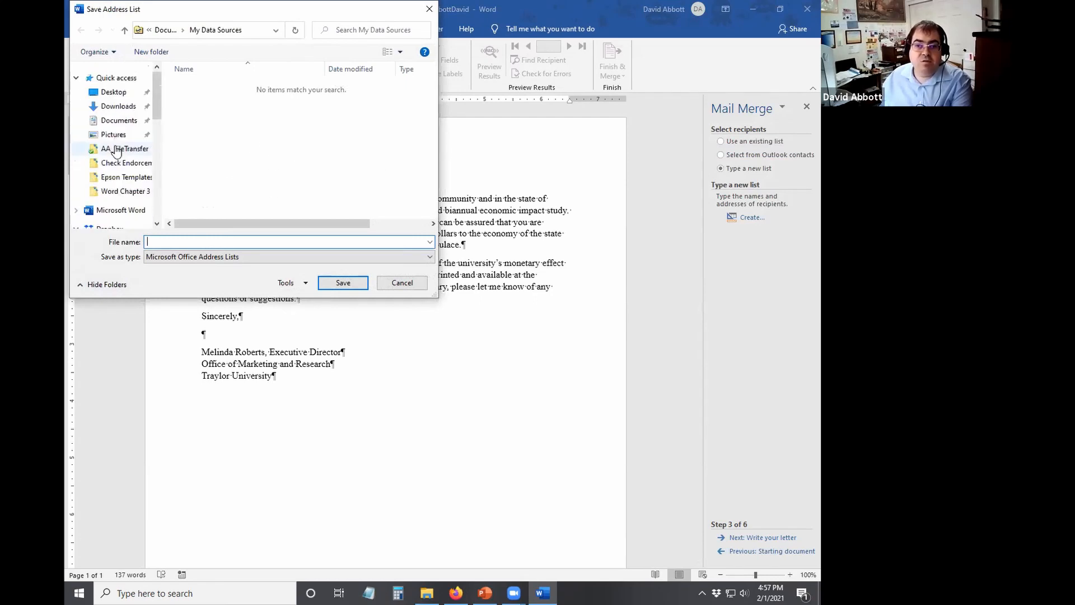
pyautogui.click(114, 92)
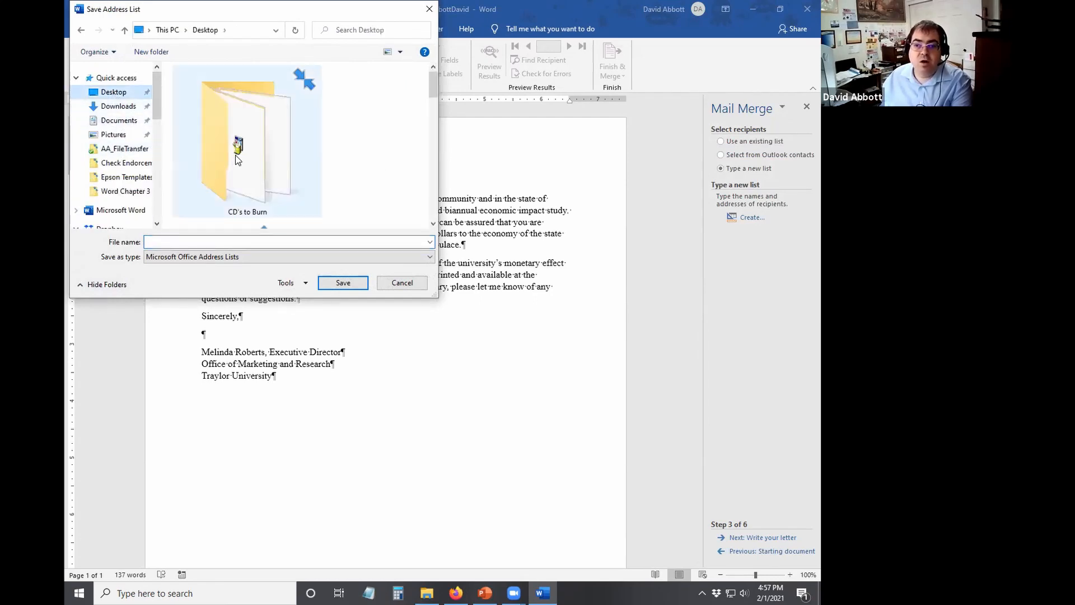
pyautogui.scroll(-3, 236, 154)
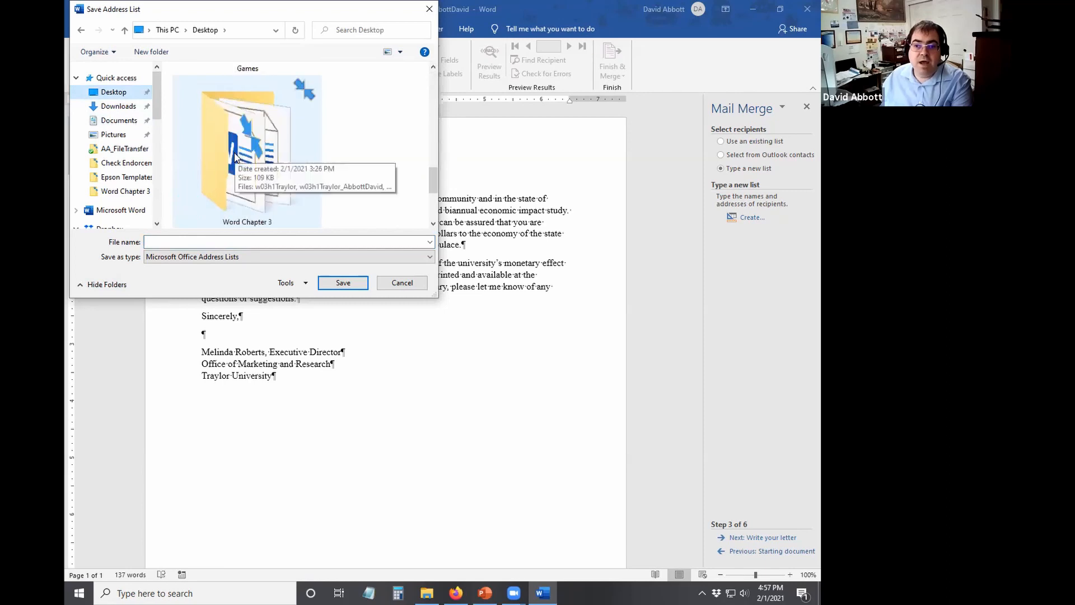
pyautogui.doubleClick(234, 160)
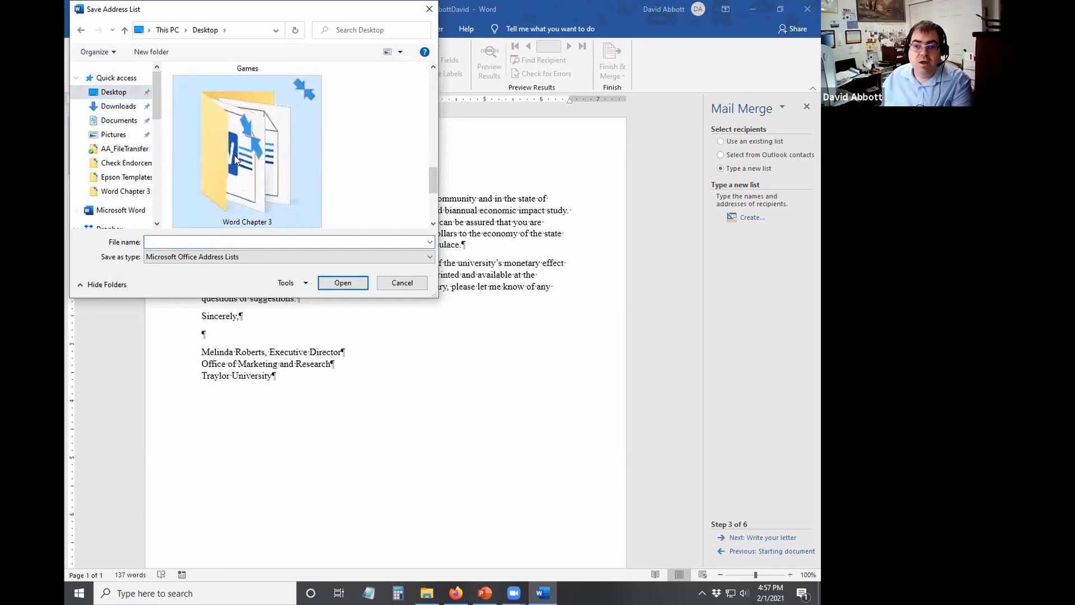
pyautogui.click(197, 242)
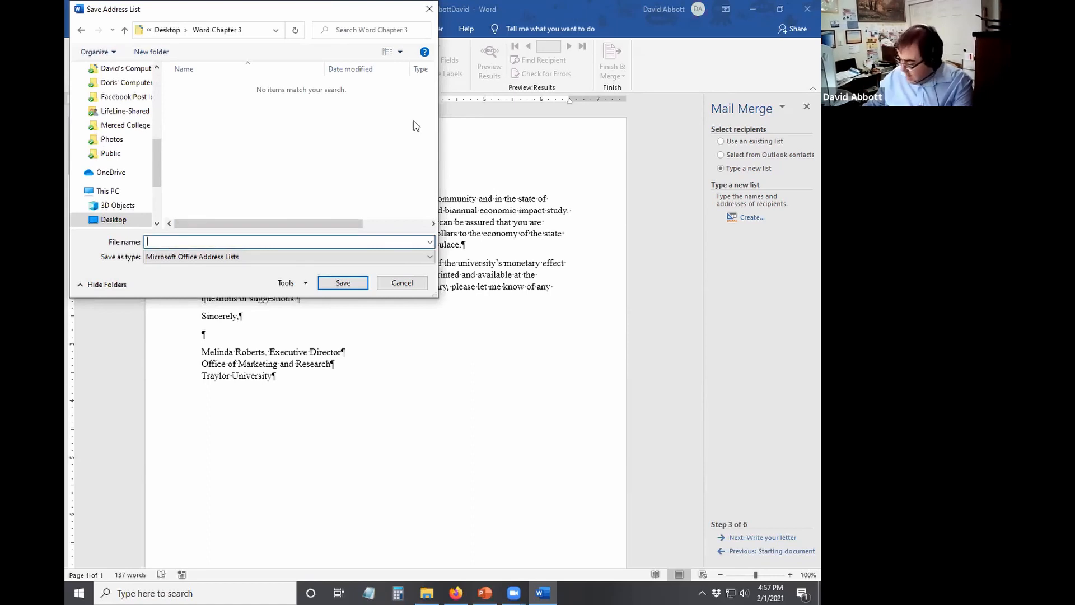
pyautogui.write('w03')
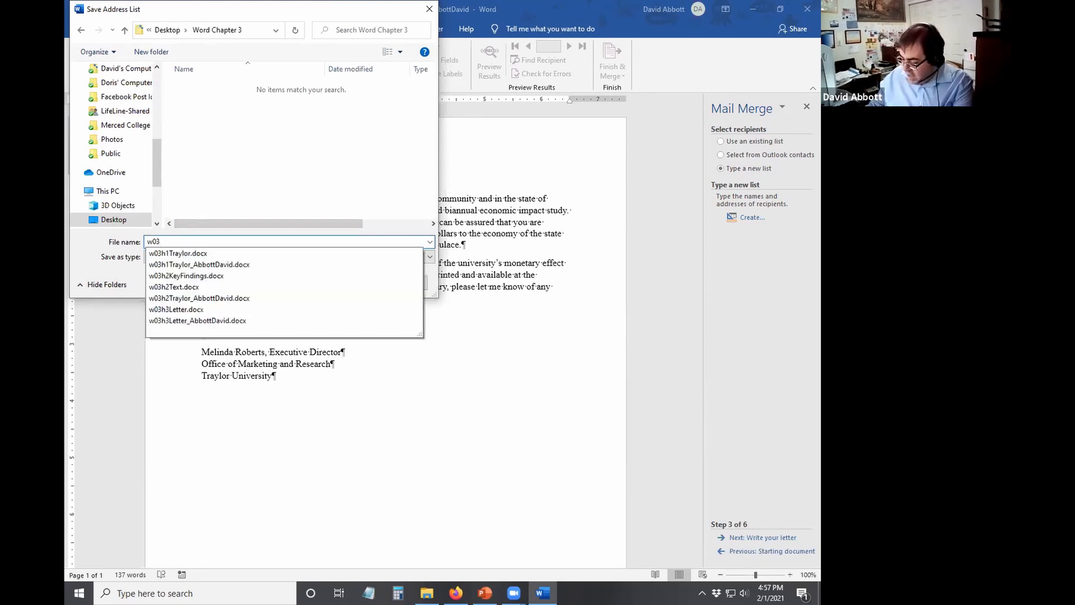
pyautogui.write('h3')
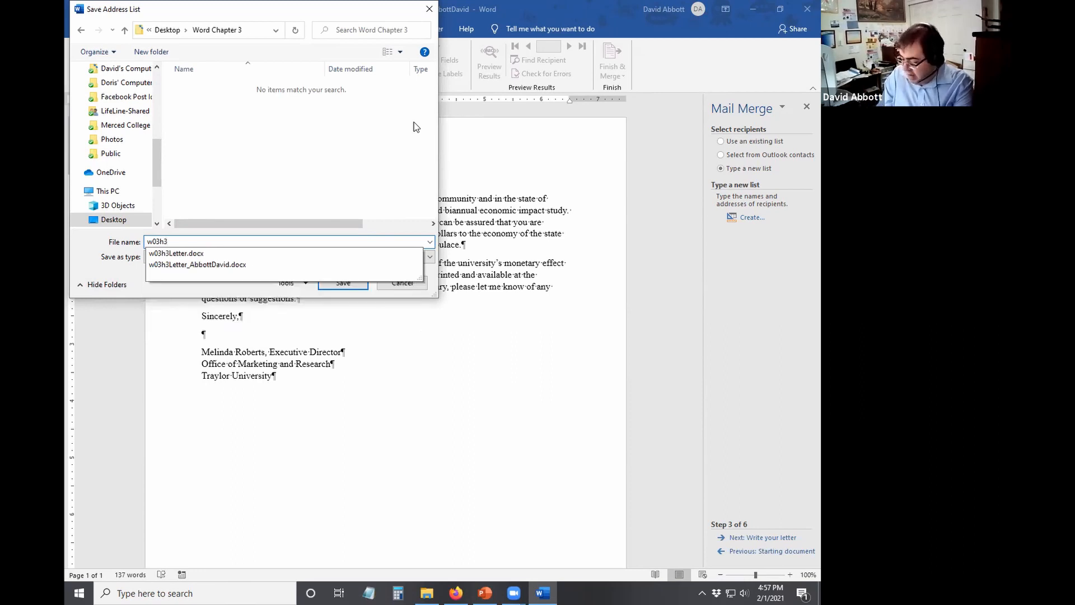
pyautogui.write('Trustees')
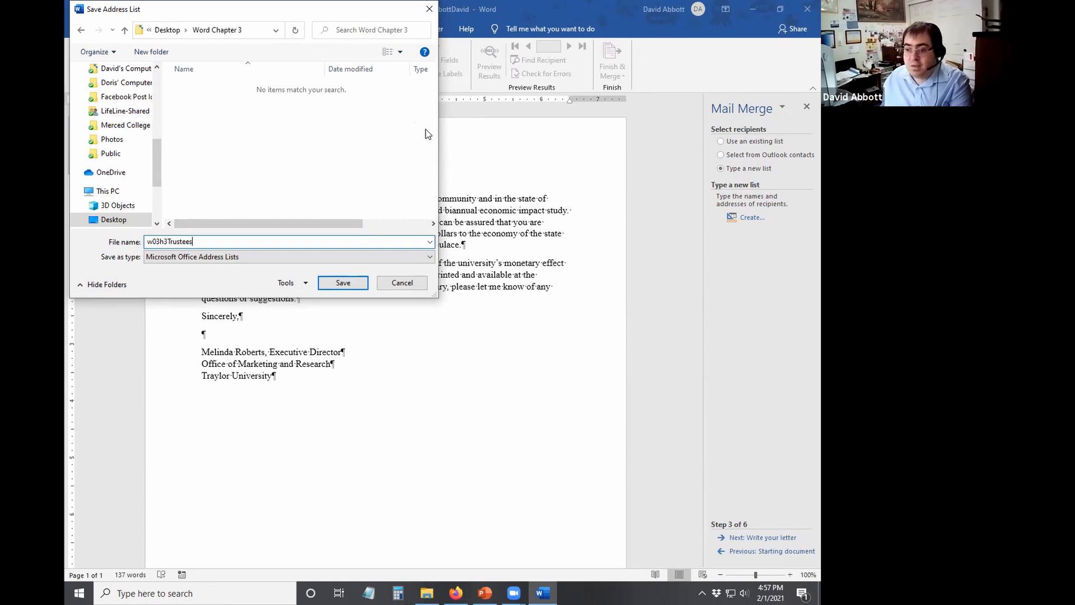
pyautogui.click(344, 283)
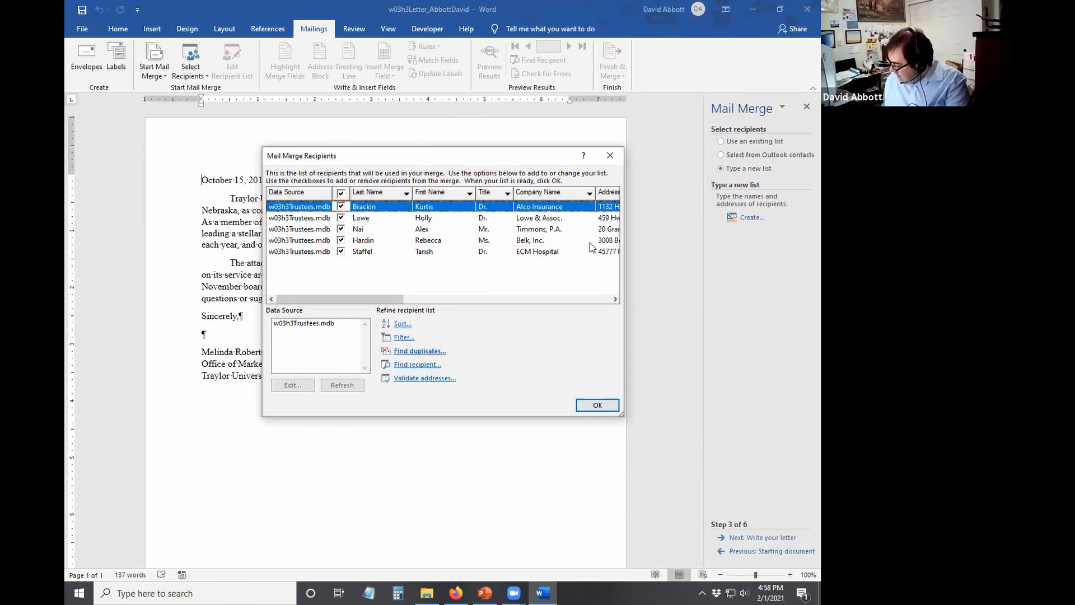
# Edit the w03h3Trustees.mdb data source and add a new entry with the title Mr. and the recipient's first and last names.
pyautogui.click(309, 325)
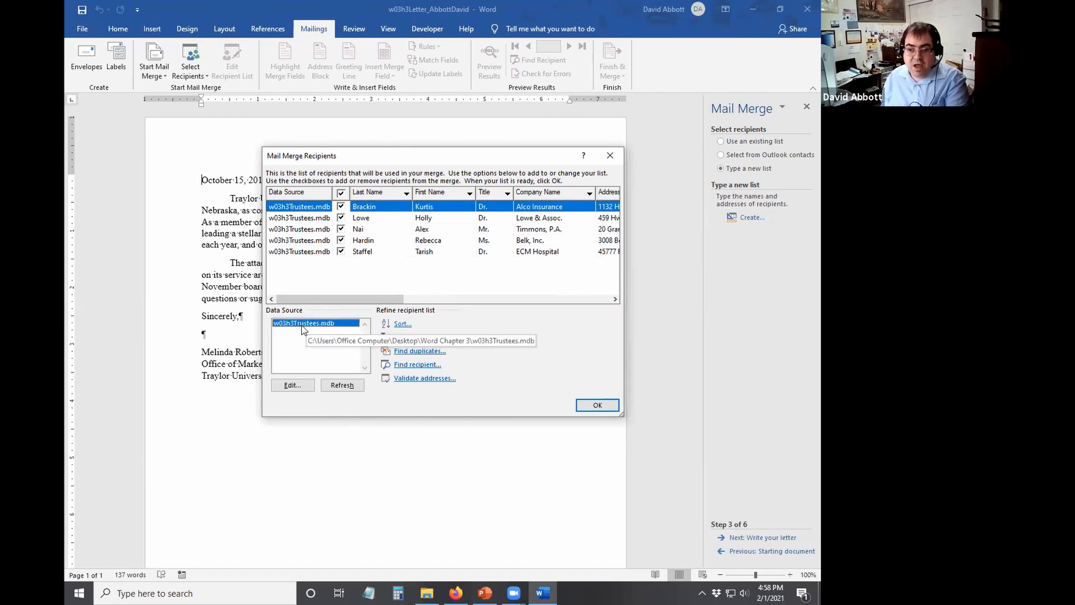
pyautogui.click(286, 386)
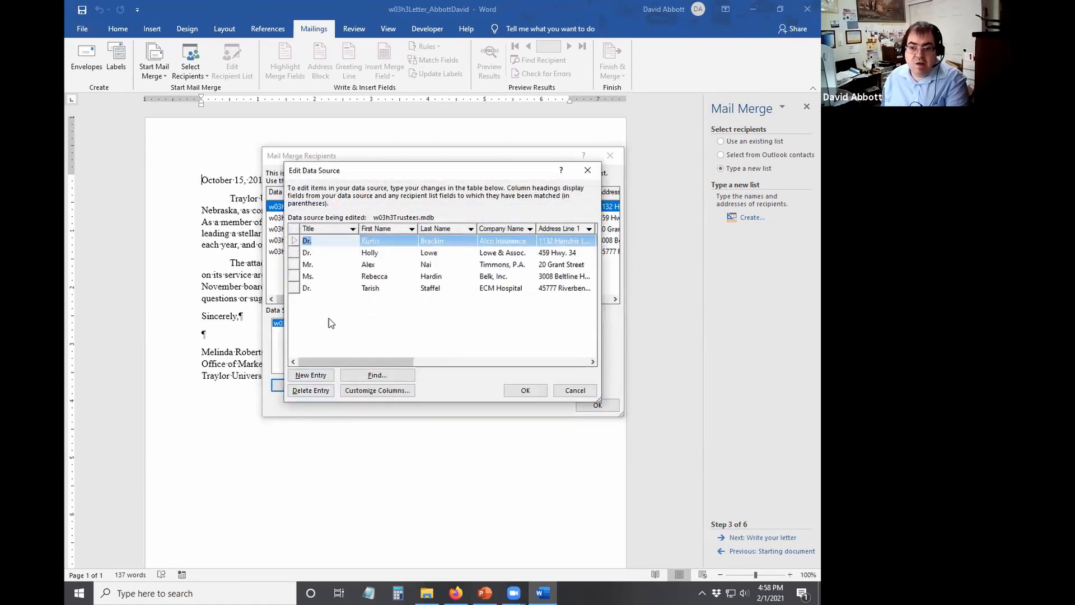
pyautogui.click(312, 375)
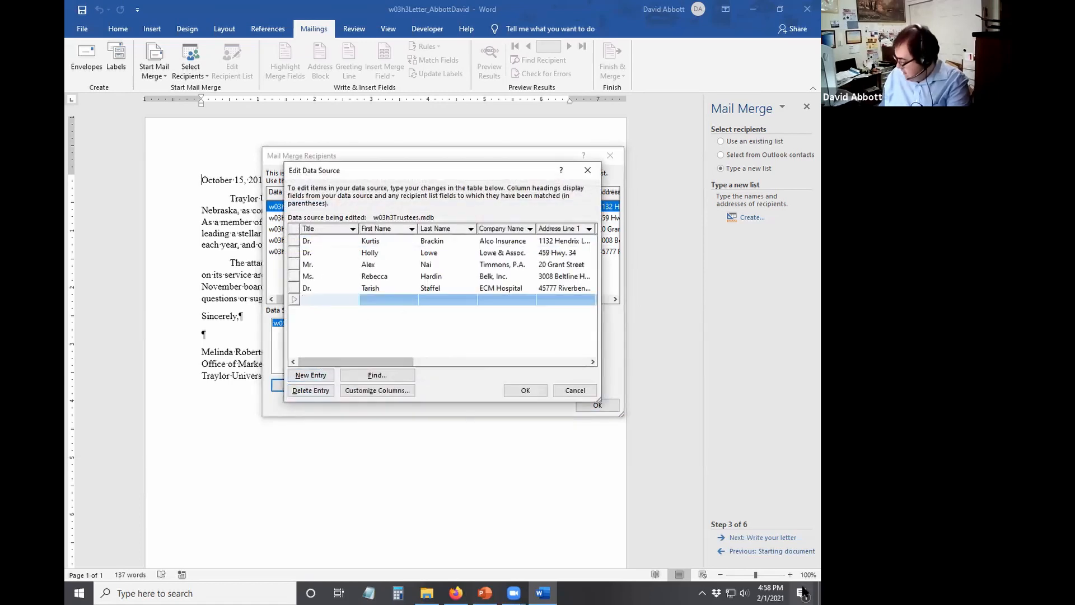
pyautogui.write('Mr.')
pyautogui.press('Tab')
pyautogui.write('Robert')
pyautogui.press('Tab')
pyautogui.write('Cob')
pyautogui.press('Tab')
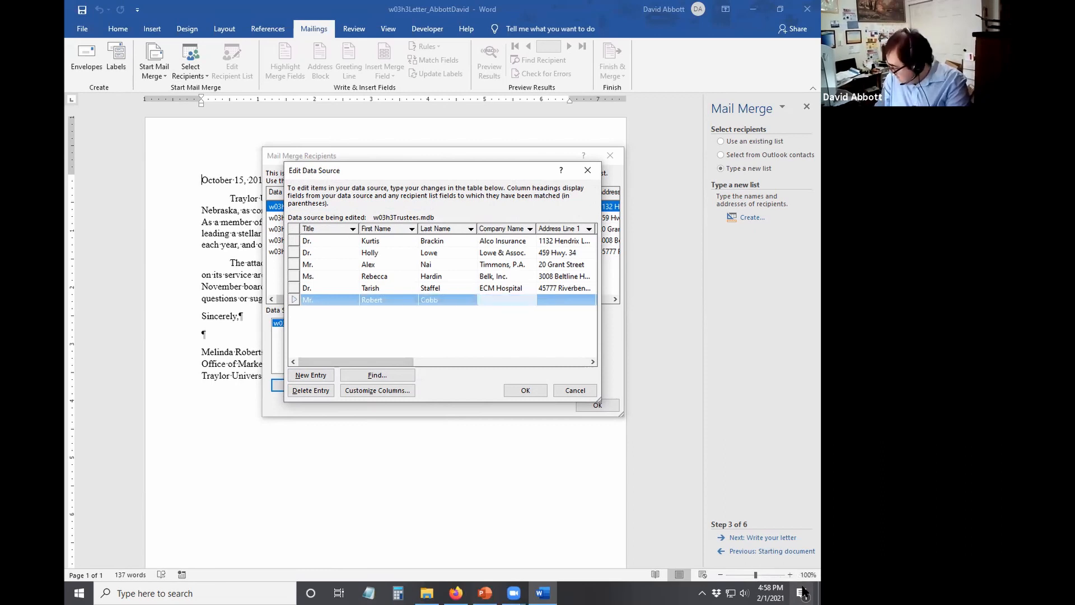
# Complete the new entry with the company Tremont Insurance and the mailing address, and save the updated recipient list.
pyautogui.write('Tr')
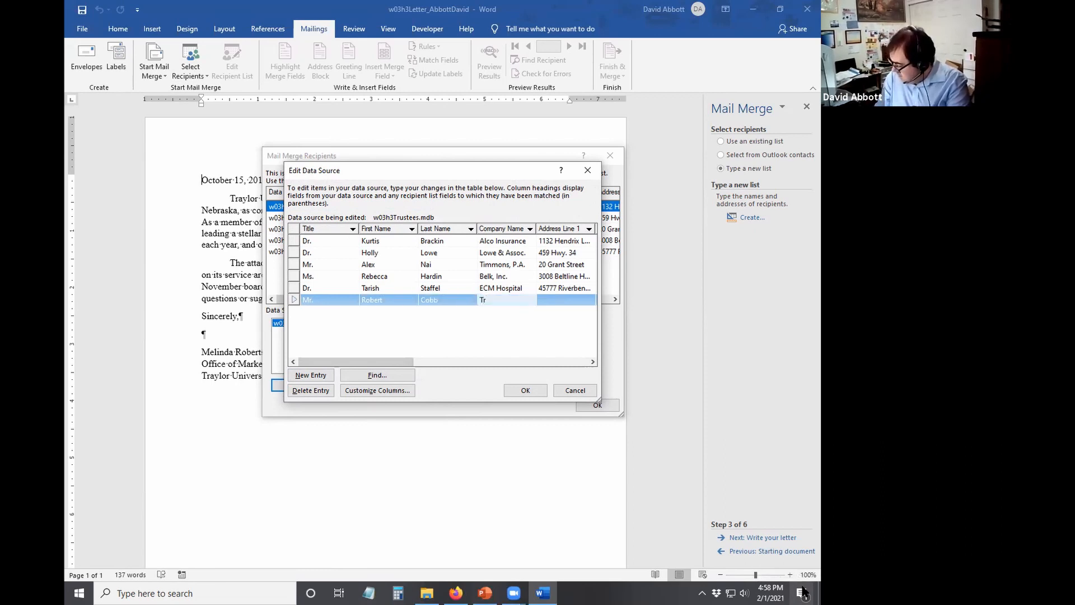
pyautogui.write('e')
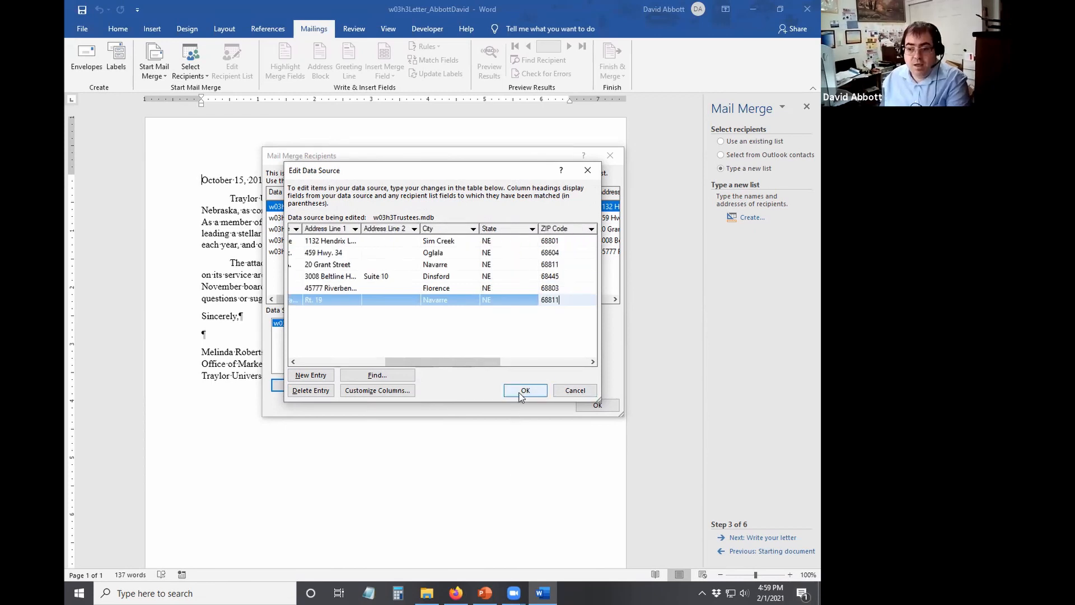
pyautogui.click(525, 391)
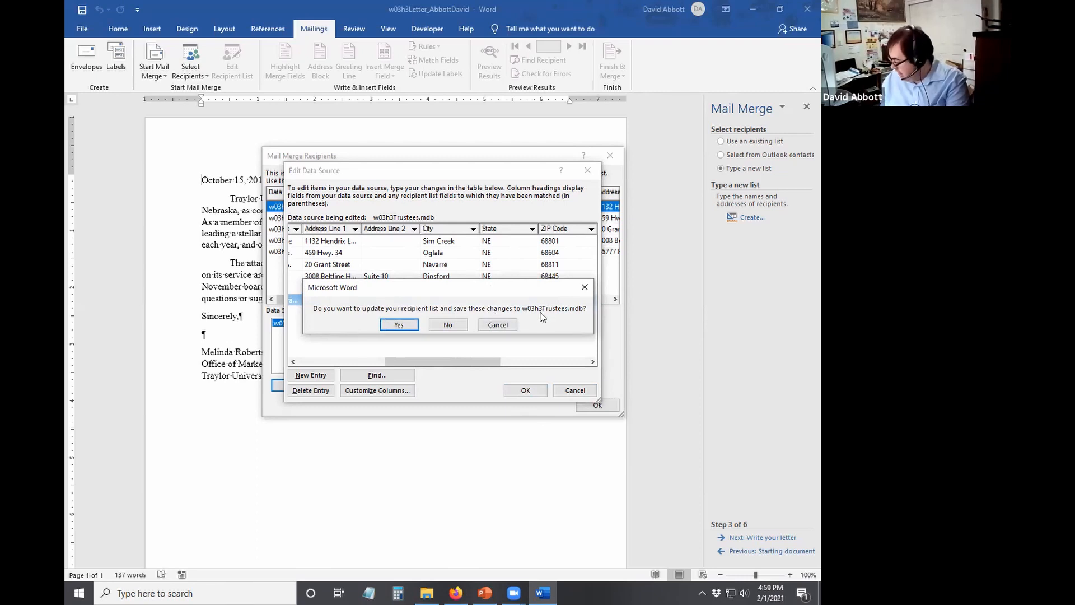
pyautogui.click(411, 326)
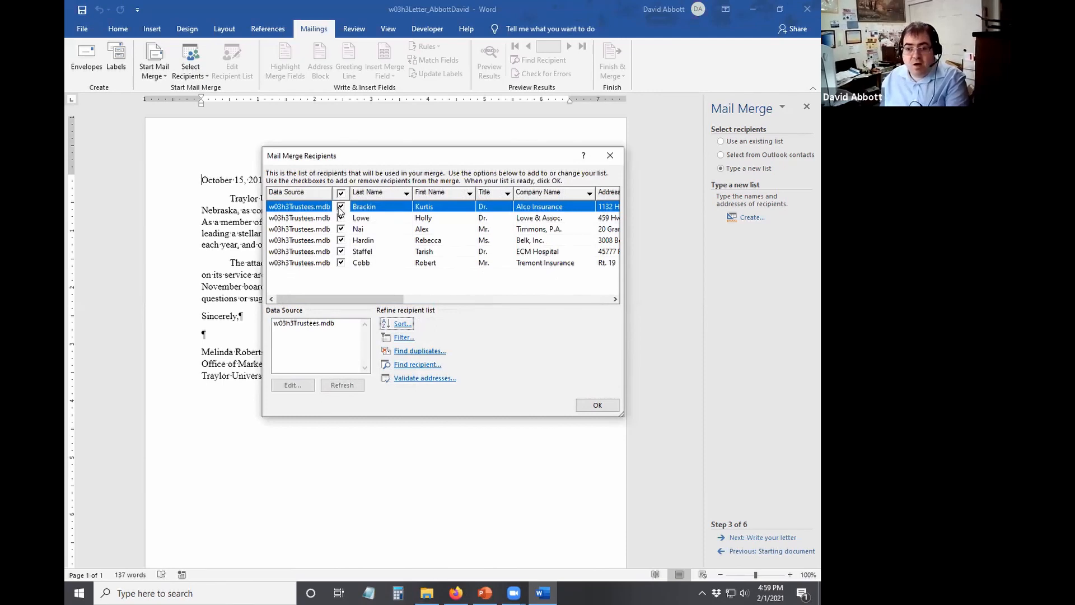
pyautogui.click(607, 405)
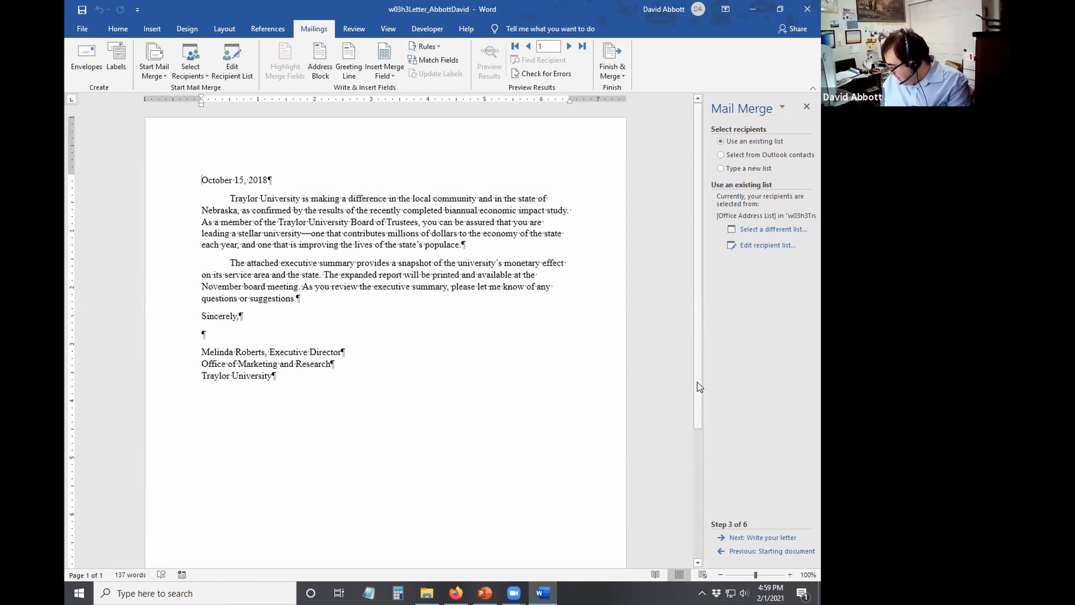
# Edit the recipient list and set its first sort level to City in ascending order.
pyautogui.click(229, 82)
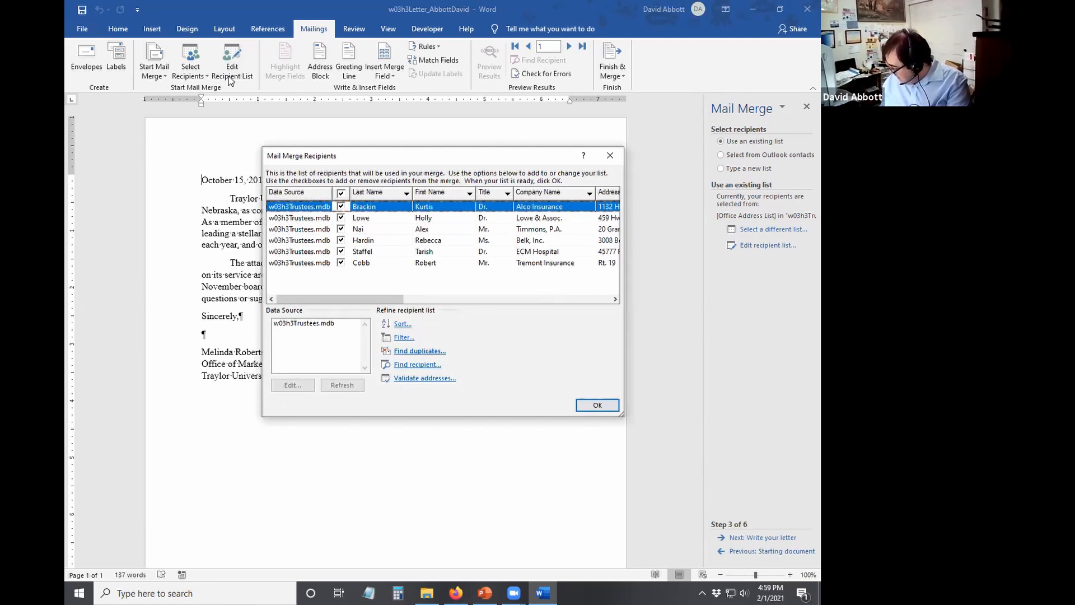
pyautogui.click(402, 325)
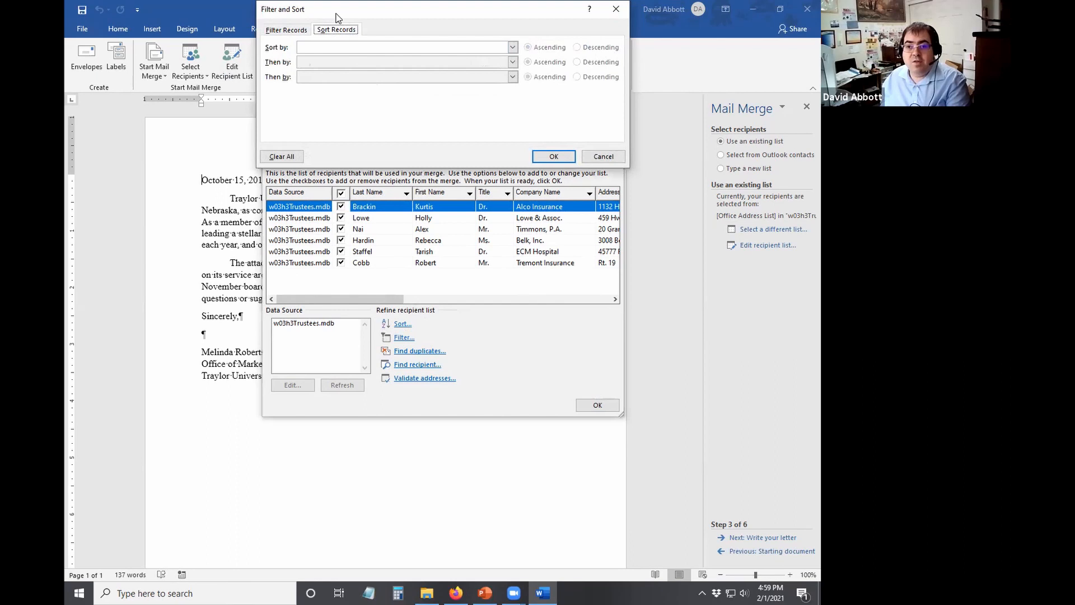
pyautogui.moveTo(338, 18); pyautogui.dragTo(349, 172)
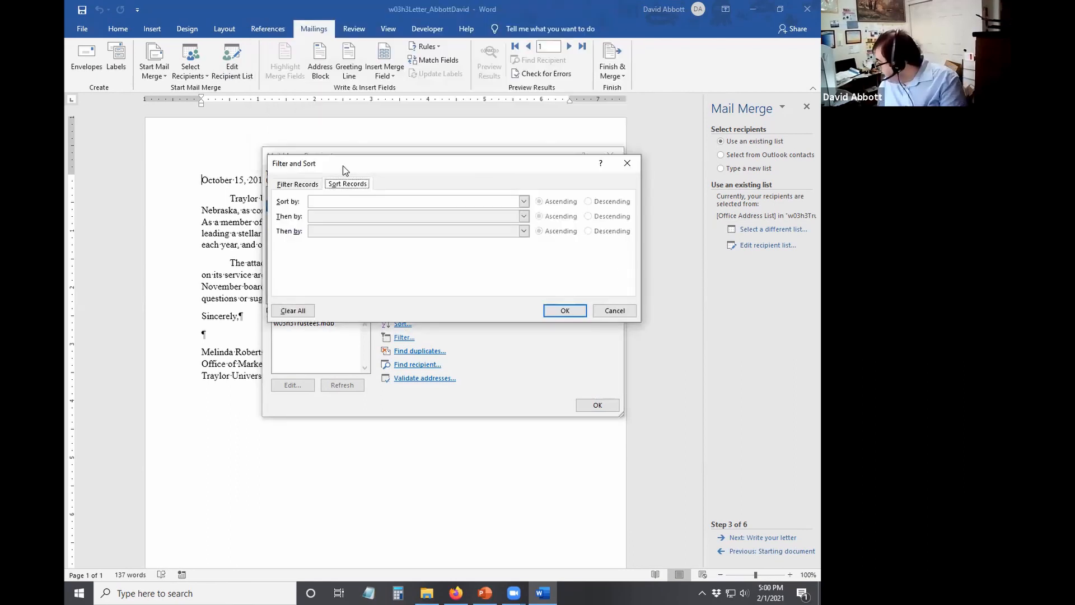
pyautogui.click(525, 202)
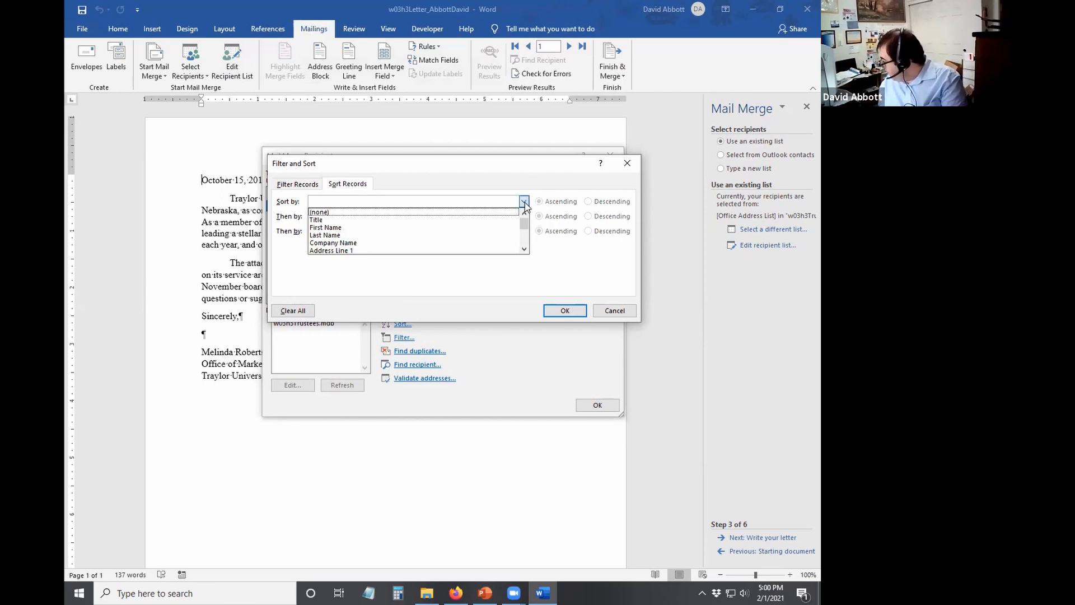
pyautogui.scroll(-2, 426, 243)
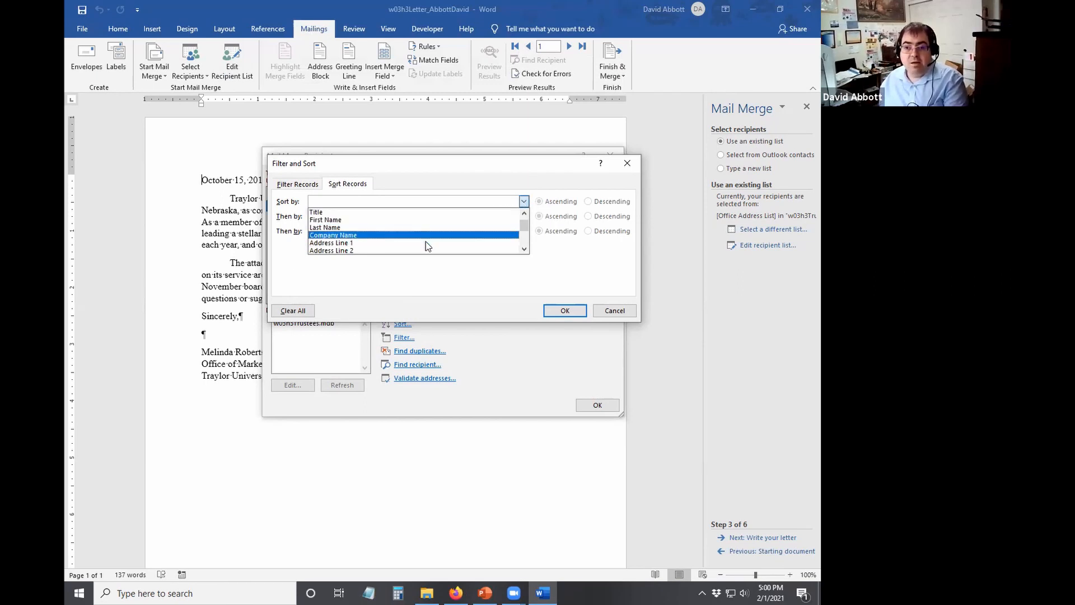
pyautogui.click(425, 242)
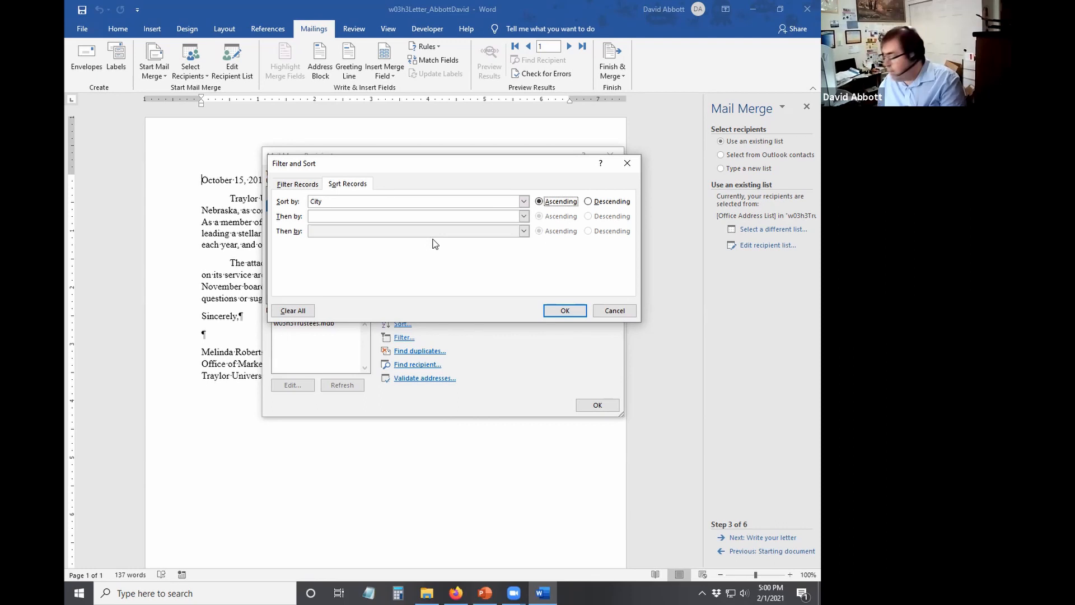
# Add Last Name in ascending order as the second sort level, apply the sort and accept the recipient list.
pyautogui.click(440, 218)
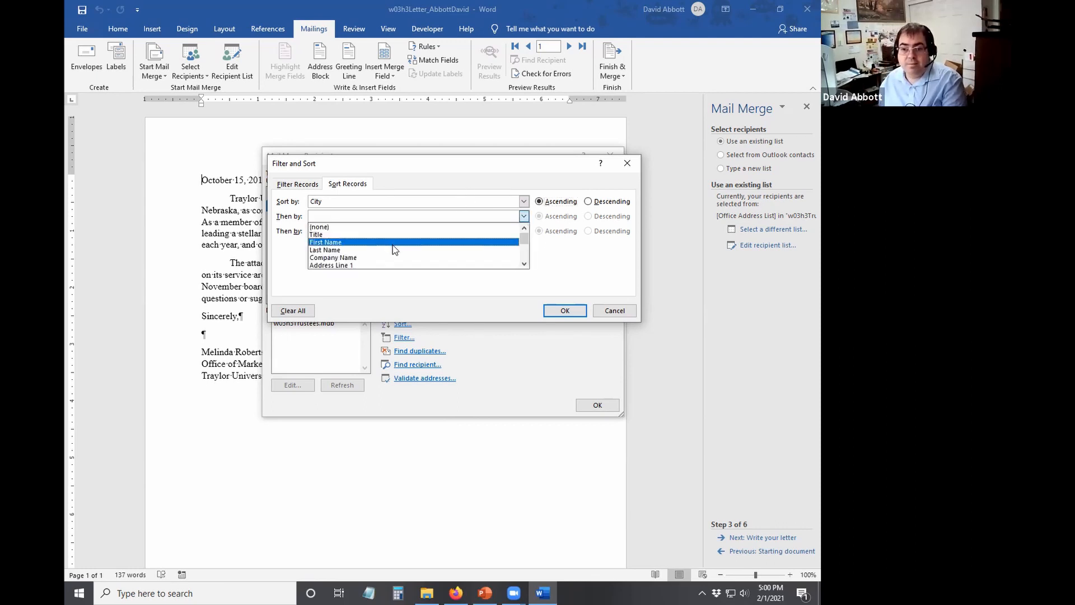
pyautogui.click(393, 253)
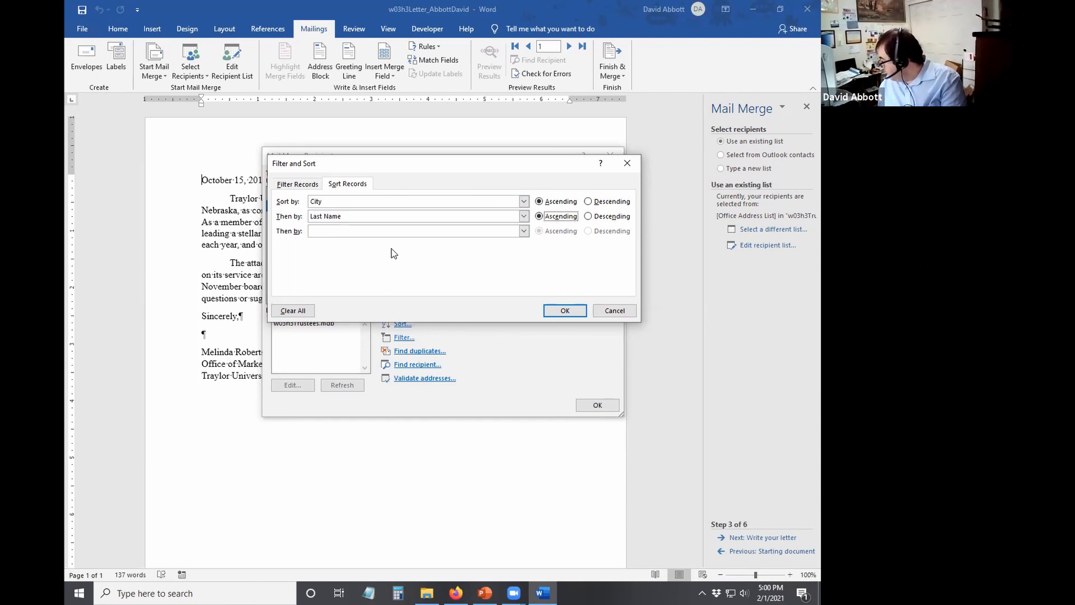
pyautogui.click(562, 312)
pyautogui.moveTo(392, 299); pyautogui.dragTo(493, 300)
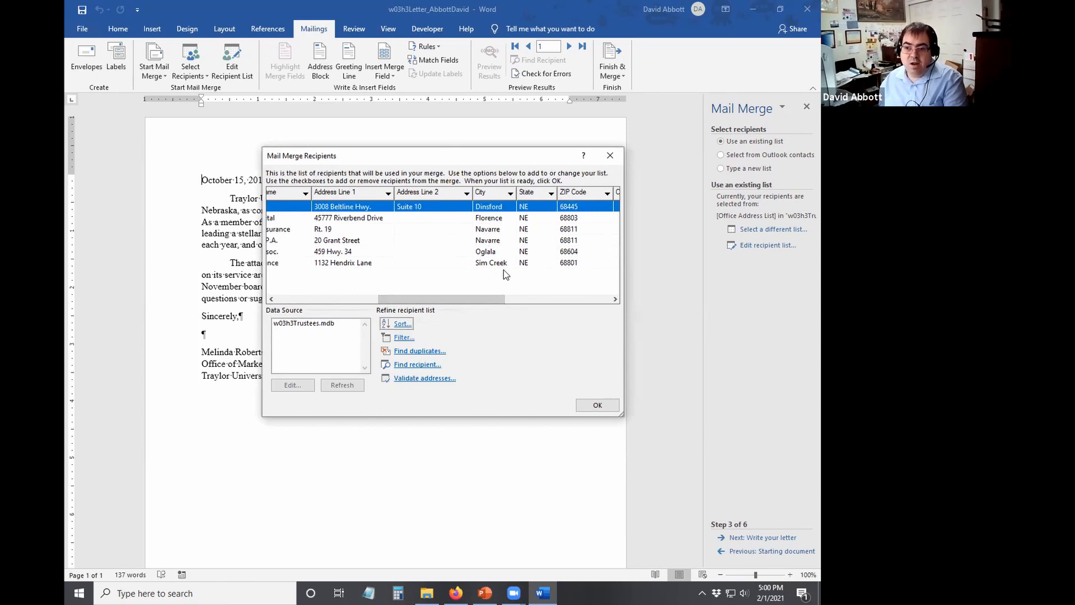
pyautogui.moveTo(485, 298); pyautogui.dragTo(331, 268)
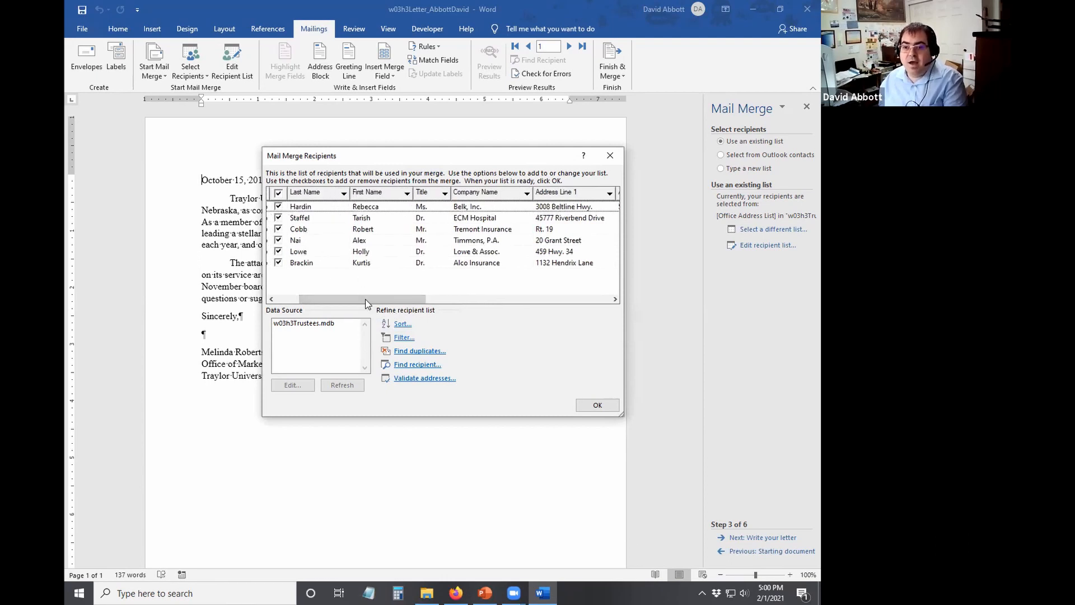
pyautogui.moveTo(367, 303); pyautogui.dragTo(330, 303)
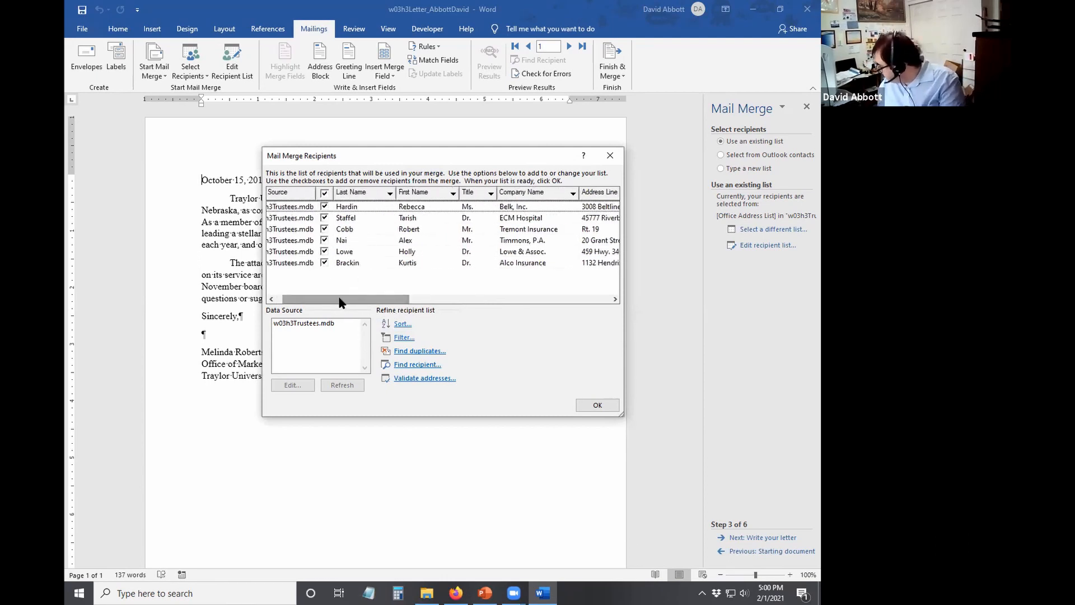
pyautogui.click(597, 408)
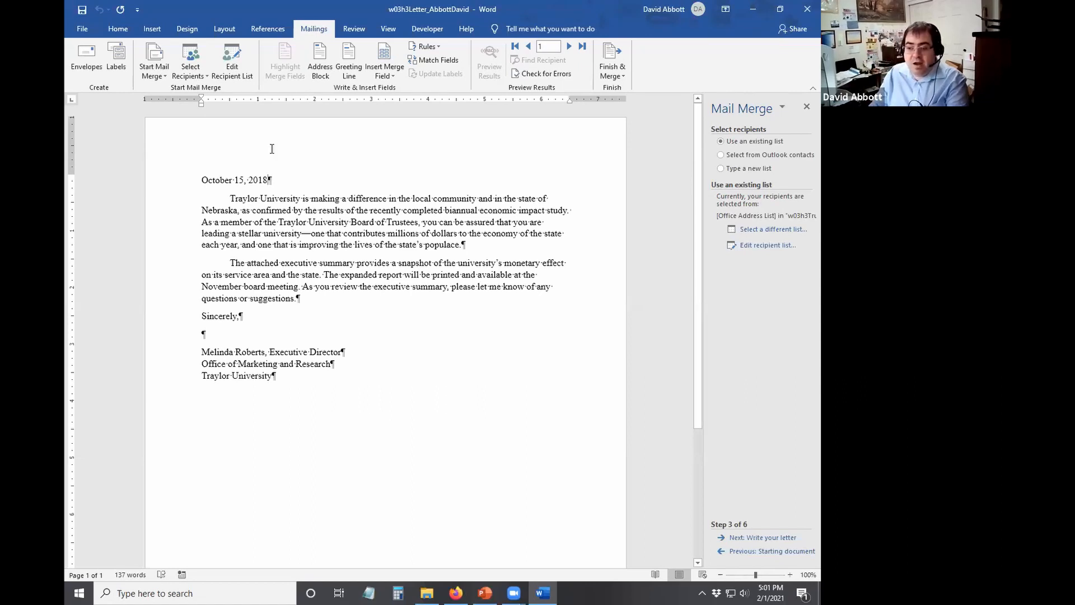
# Add a new paragraph below the date, advance to writing the letter and insert the default address block there.
pyautogui.press('Return')
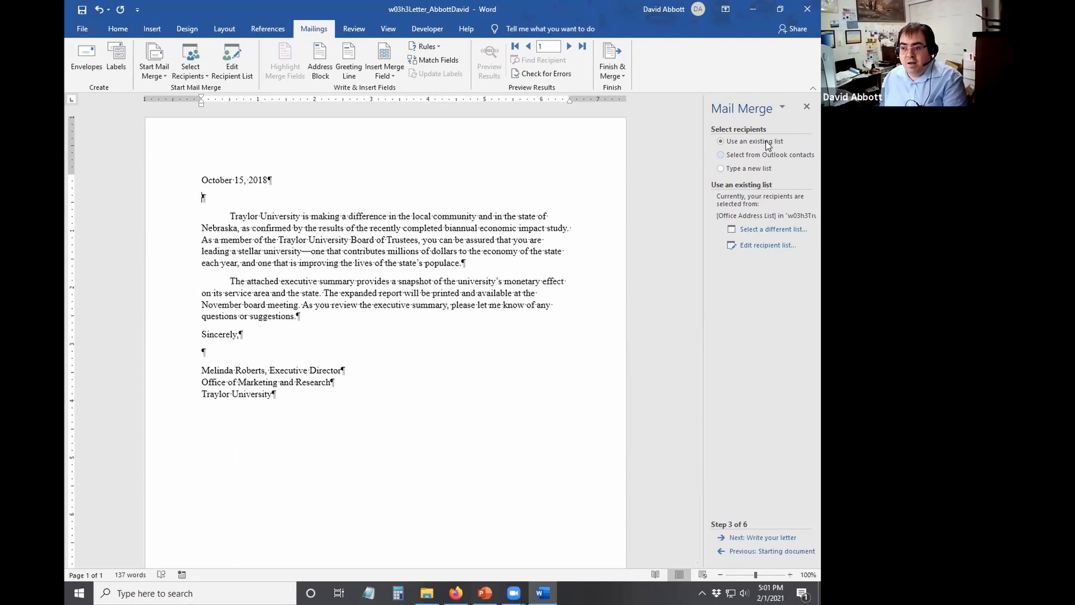
pyautogui.click(741, 538)
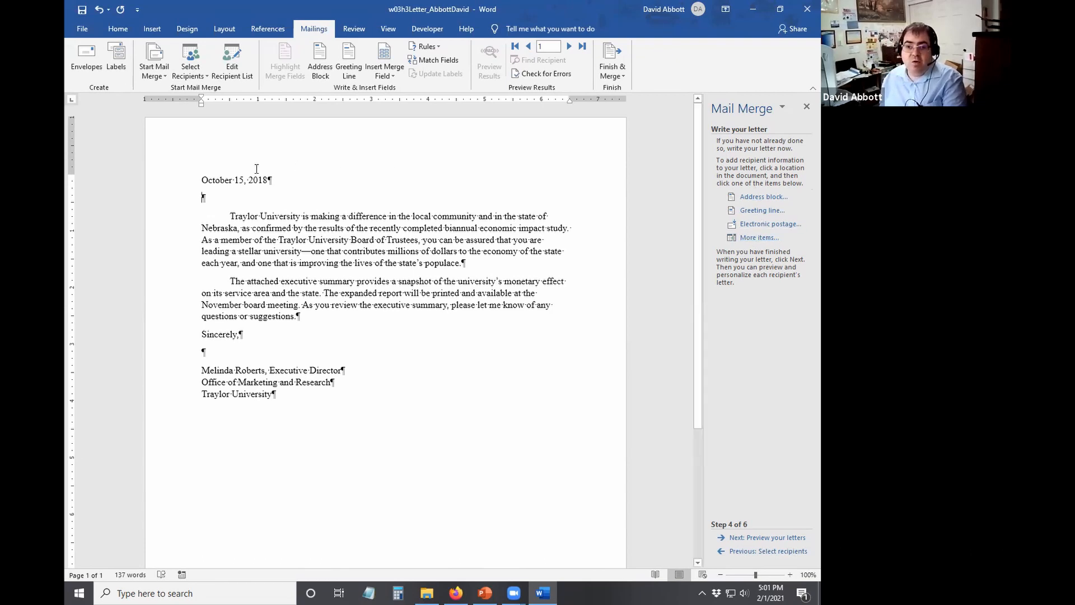
pyautogui.click(776, 199)
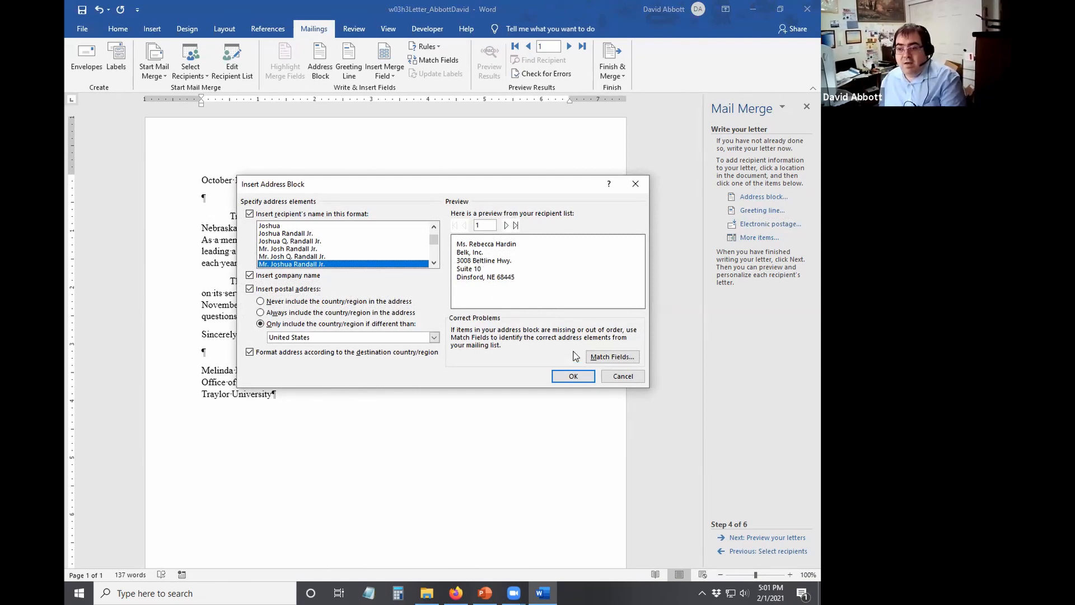
pyautogui.click(565, 384)
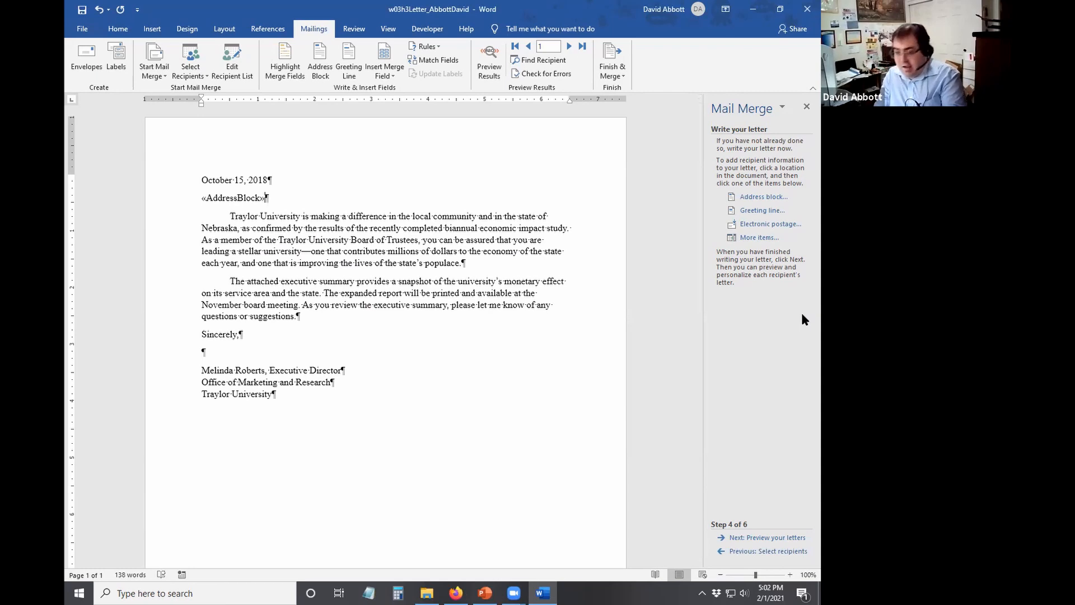
# Start a salutation line below the address block with "Dear" followed by the Title merge field.
pyautogui.press('Return')
pyautogui.write('Dear')
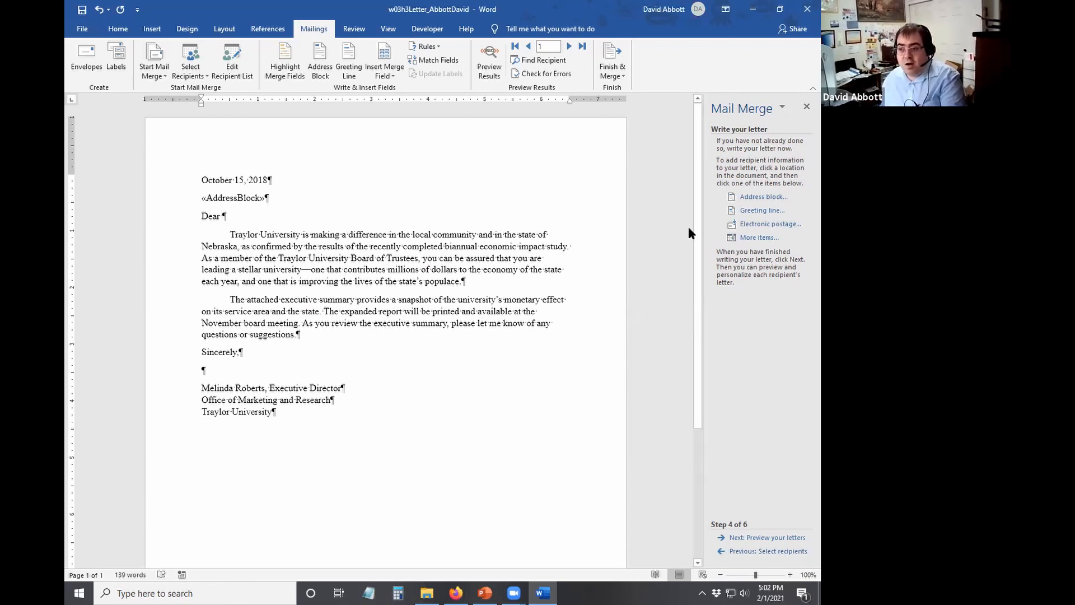
pyautogui.click(775, 240)
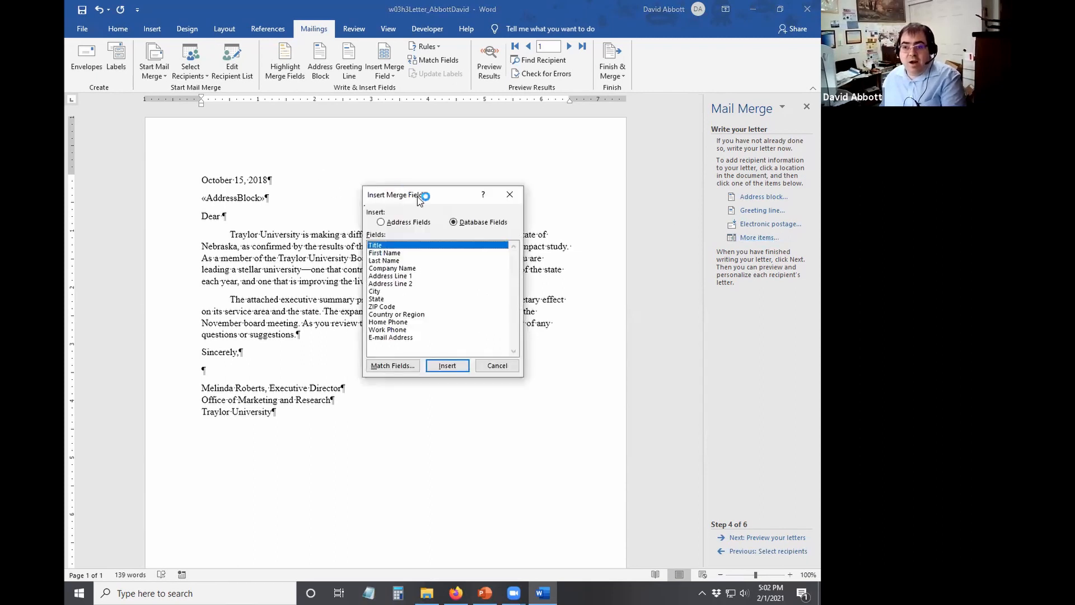
pyautogui.moveTo(420, 200); pyautogui.dragTo(589, 142)
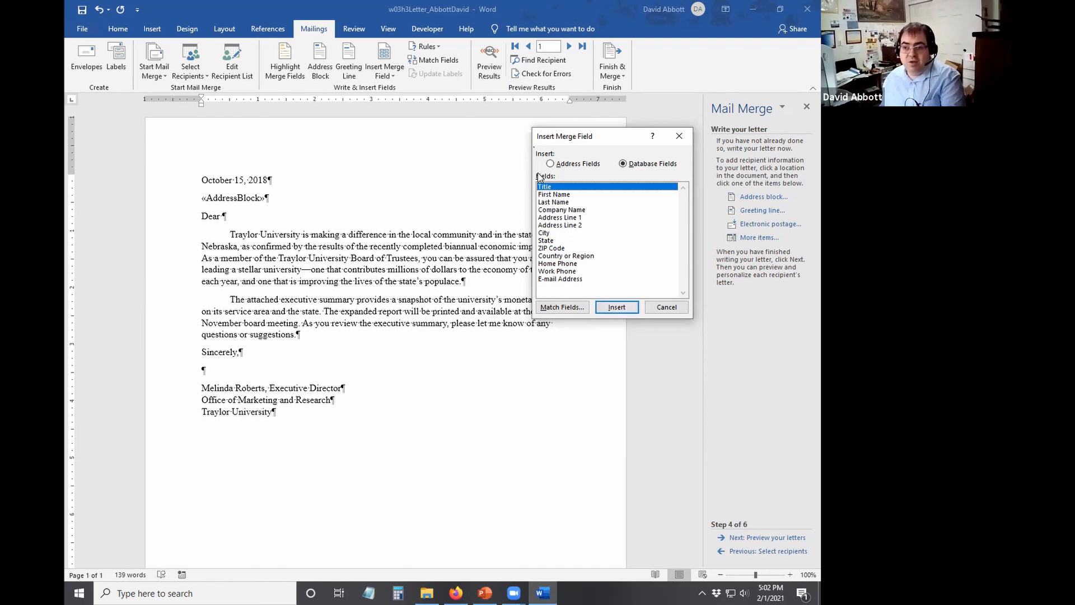
pyautogui.click(616, 307)
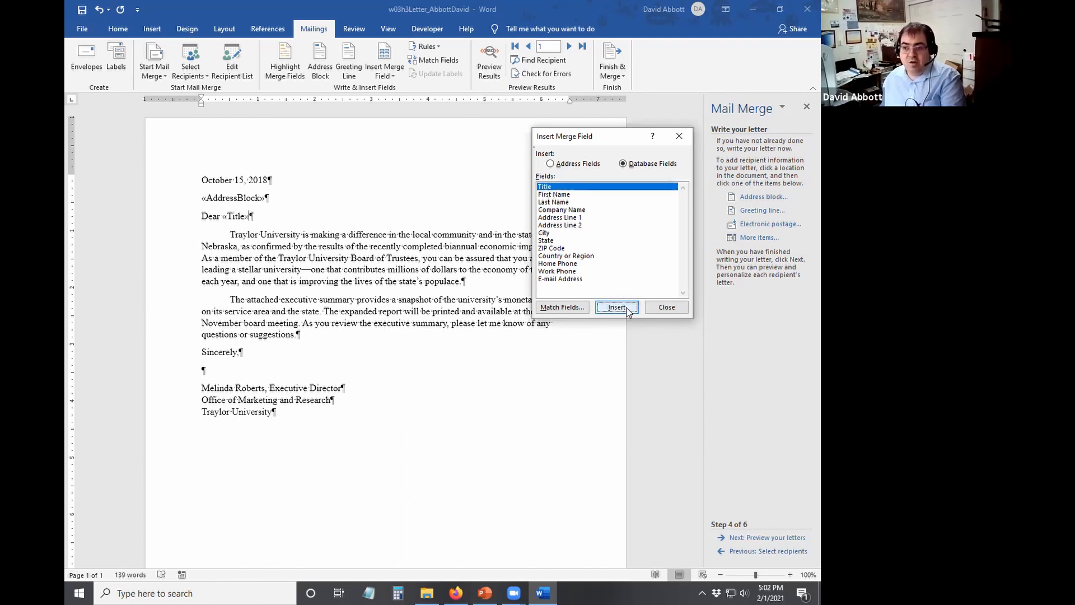
pyautogui.click(666, 307)
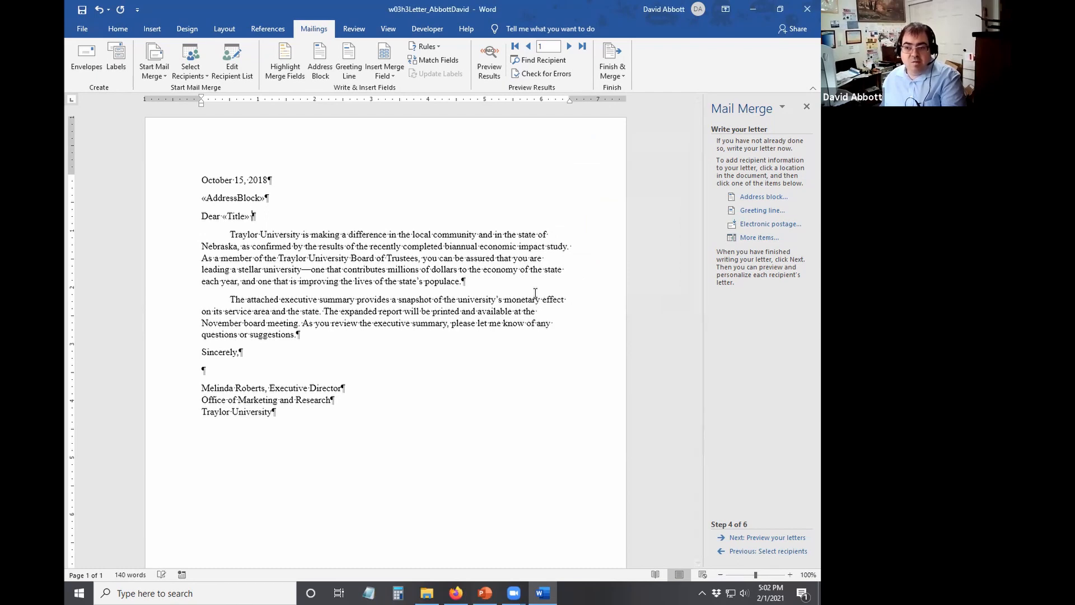
# Insert the Last Name merge field after the Title field and end the salutation with a colon.
pyautogui.click(760, 237)
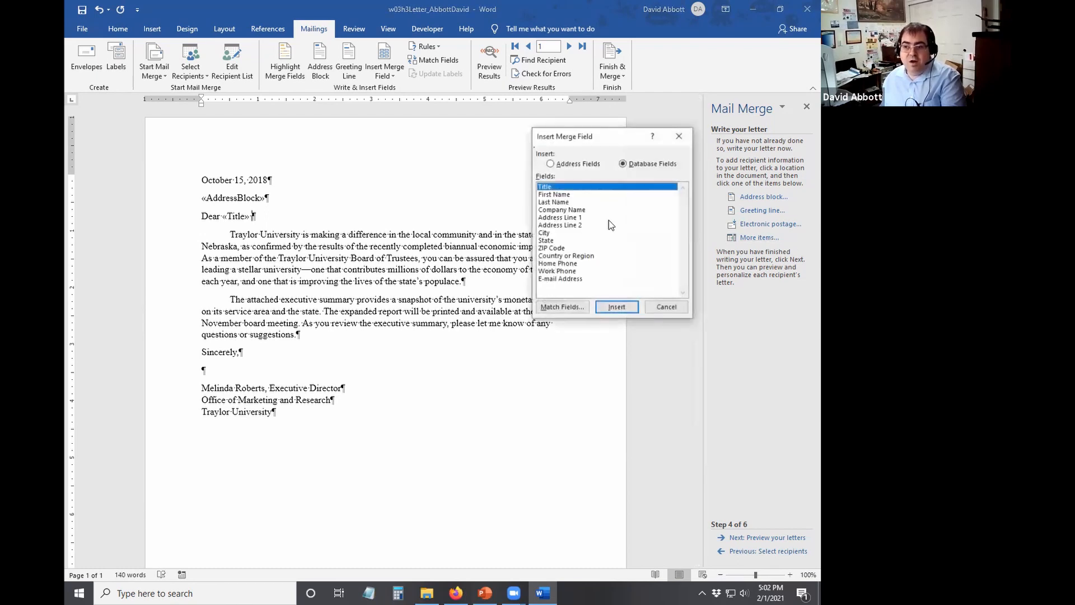
pyautogui.click(554, 201)
pyautogui.click(633, 309)
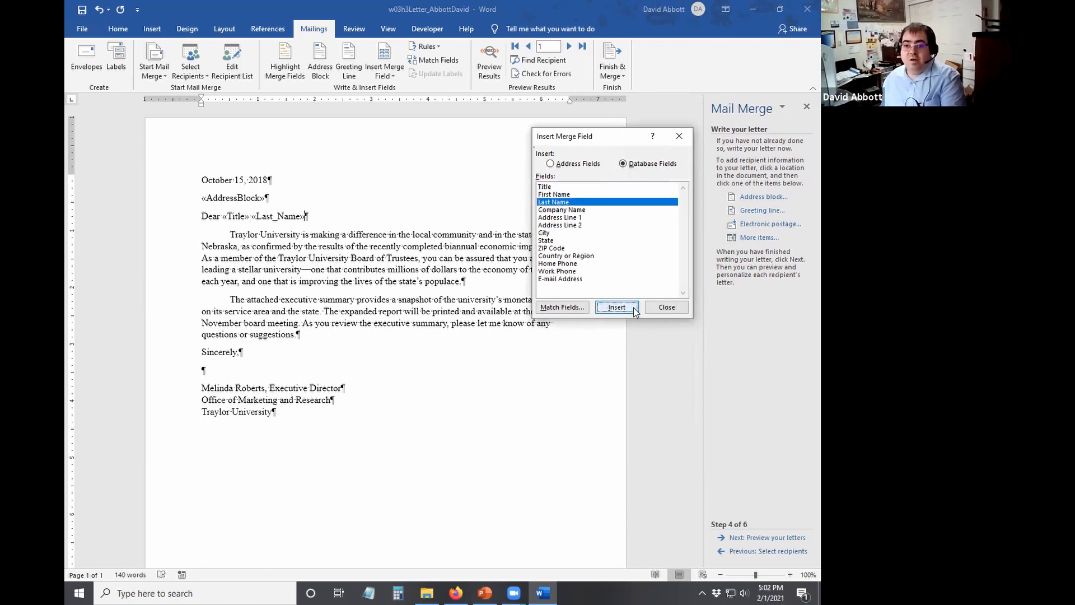
pyautogui.click(678, 311)
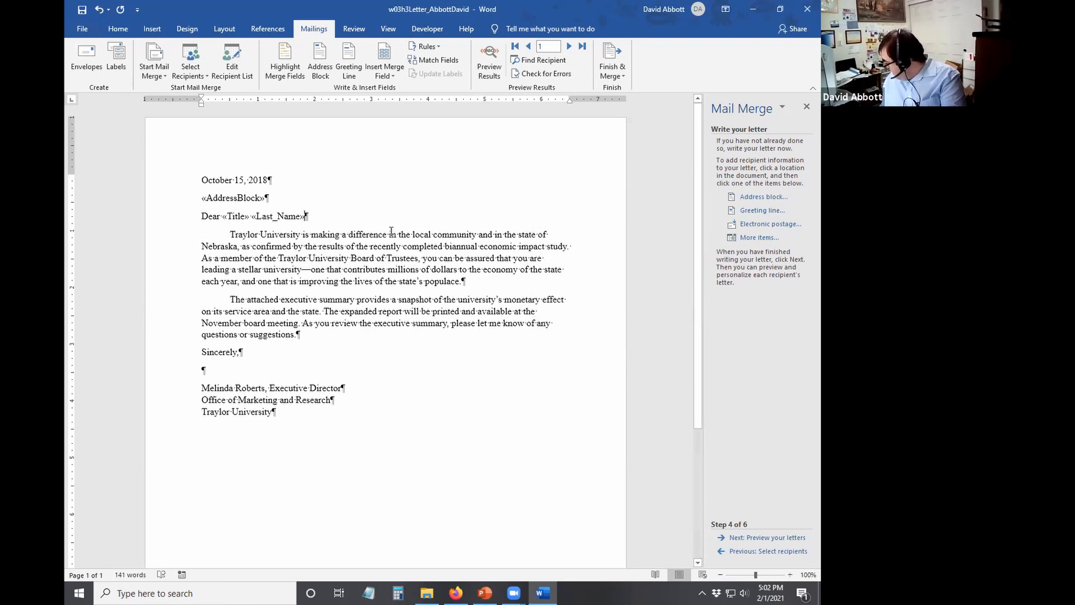
pyautogui.write(':')
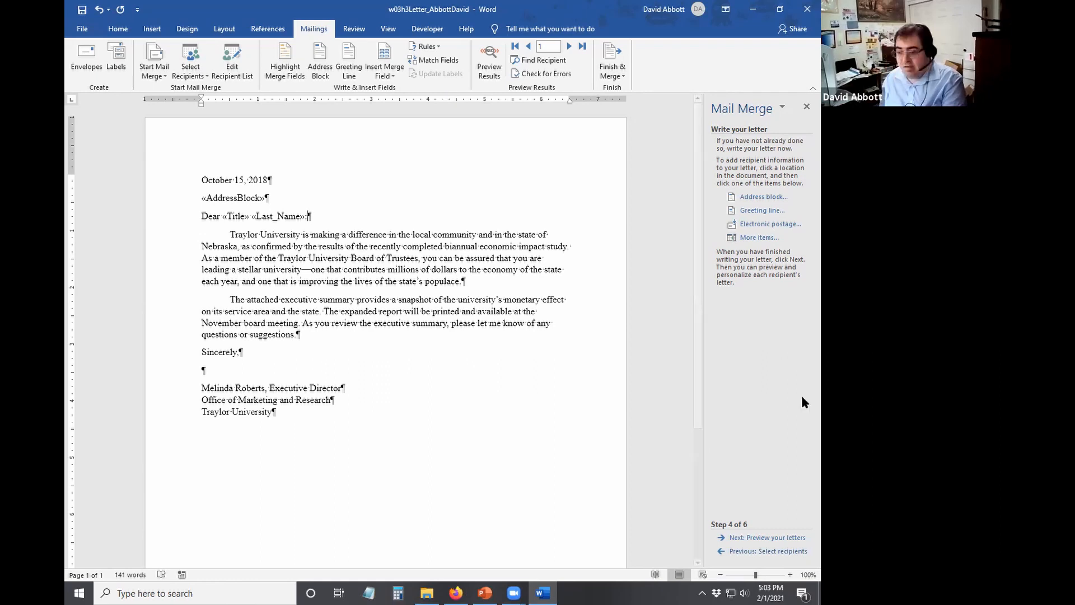
# Preview the merged letters and set the spacing after the recipient's address lines to 0 pt.
pyautogui.click(764, 537)
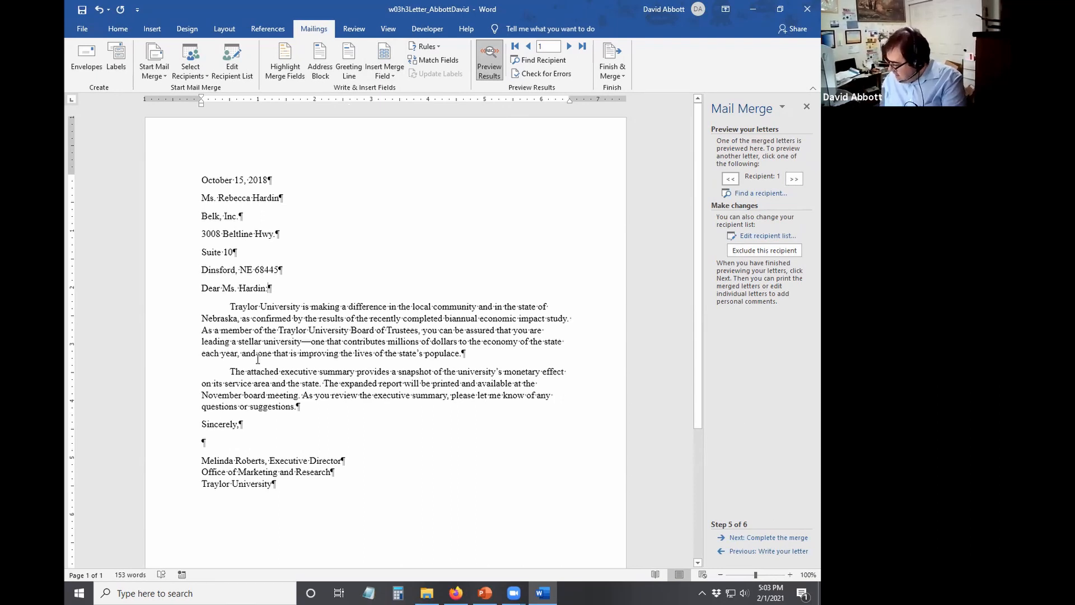
pyautogui.scroll(-2, 230, 236)
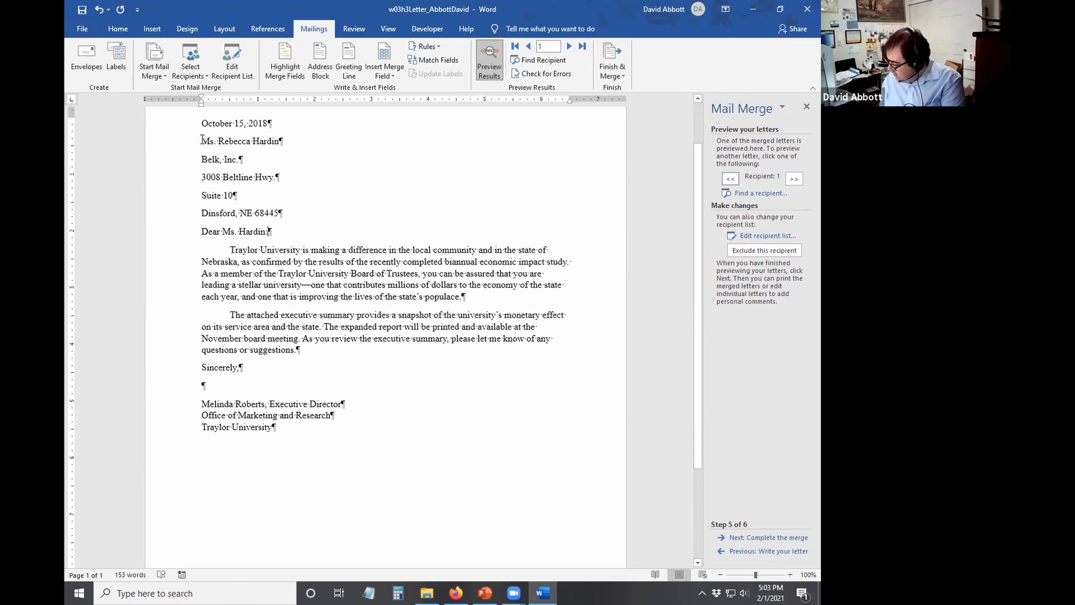
pyautogui.moveTo(203, 140); pyautogui.dragTo(298, 213)
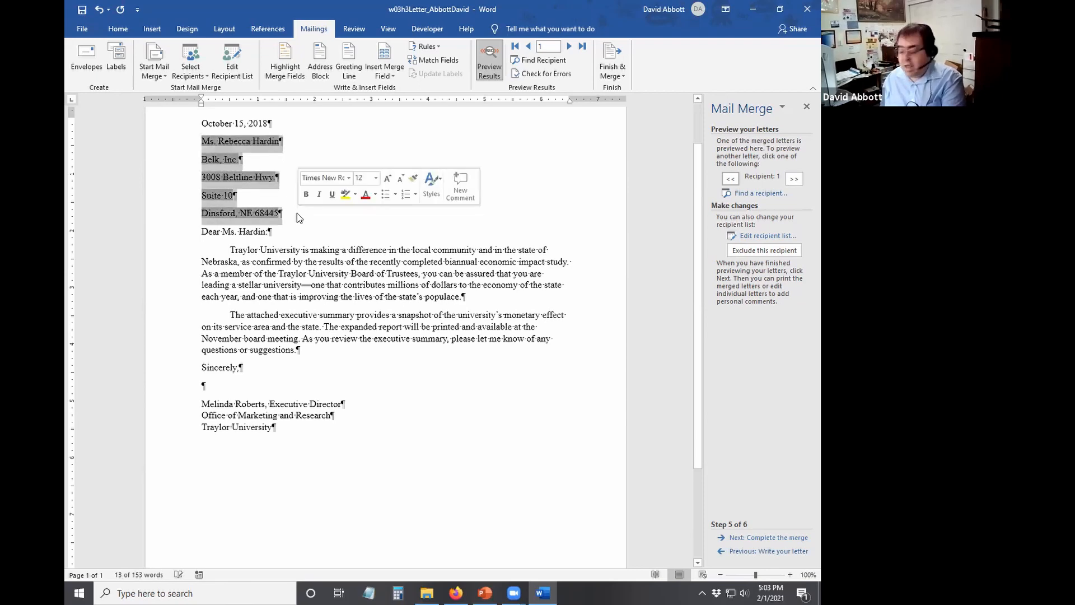
pyautogui.click(221, 31)
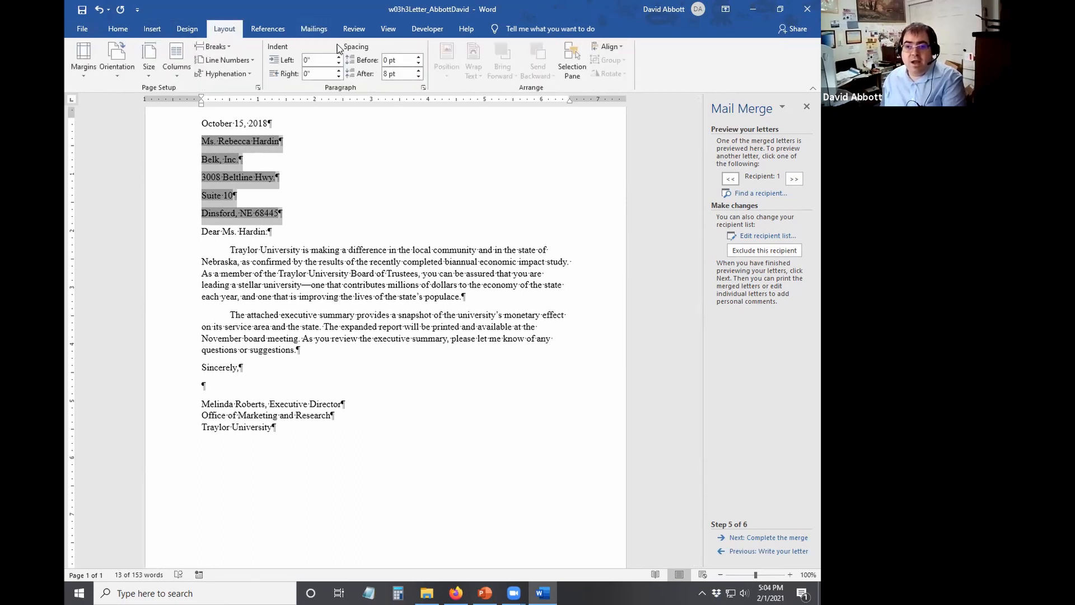
pyautogui.click(418, 76)
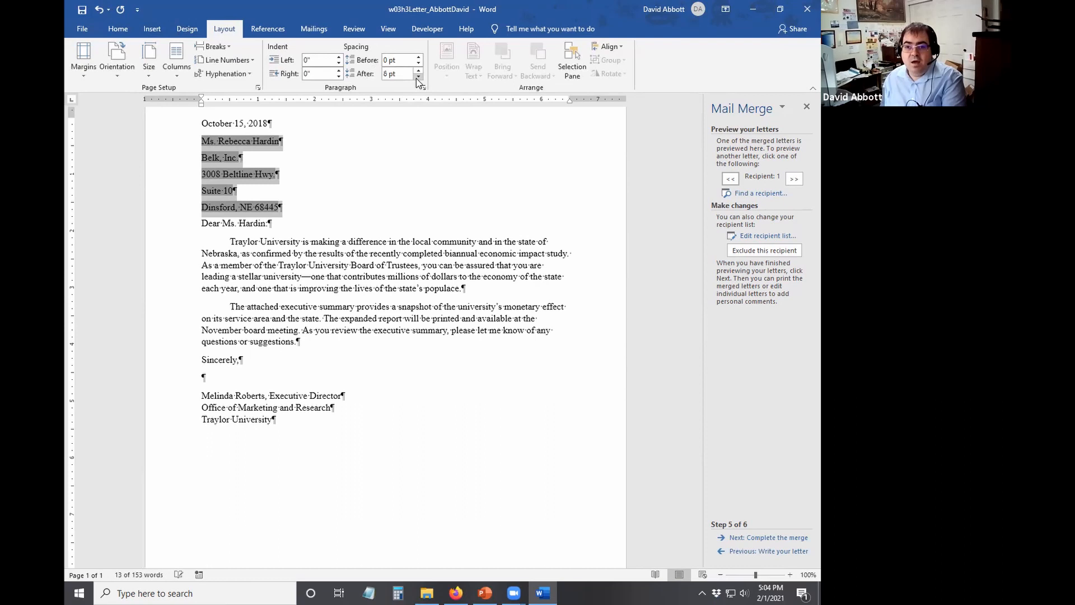
pyautogui.click(418, 76)
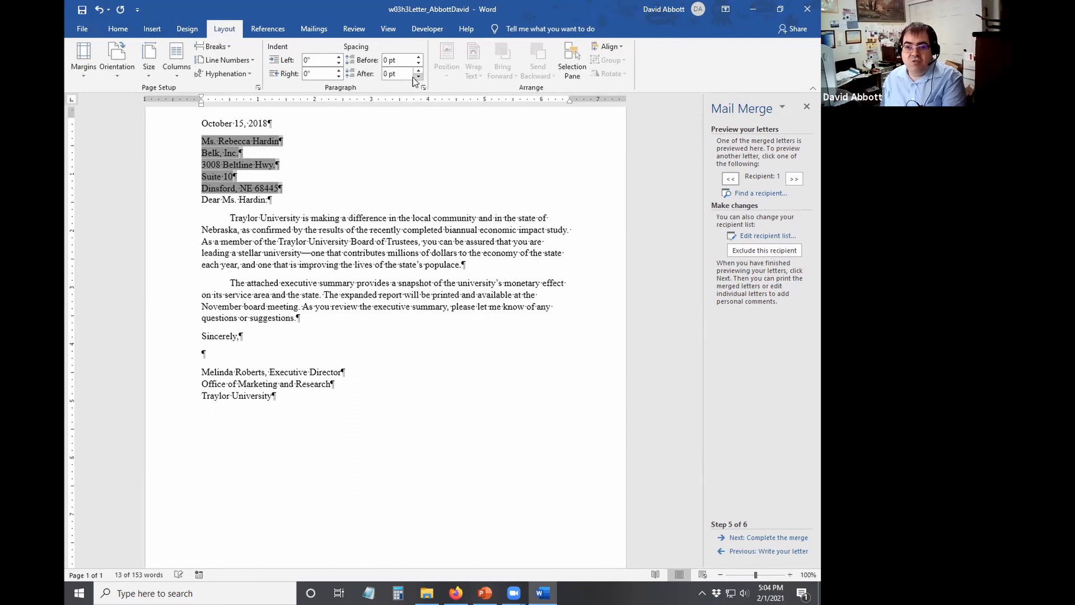
# Add a blank line between the address and the salutation, and advance the wizard to completing the merge.
pyautogui.click(293, 190)
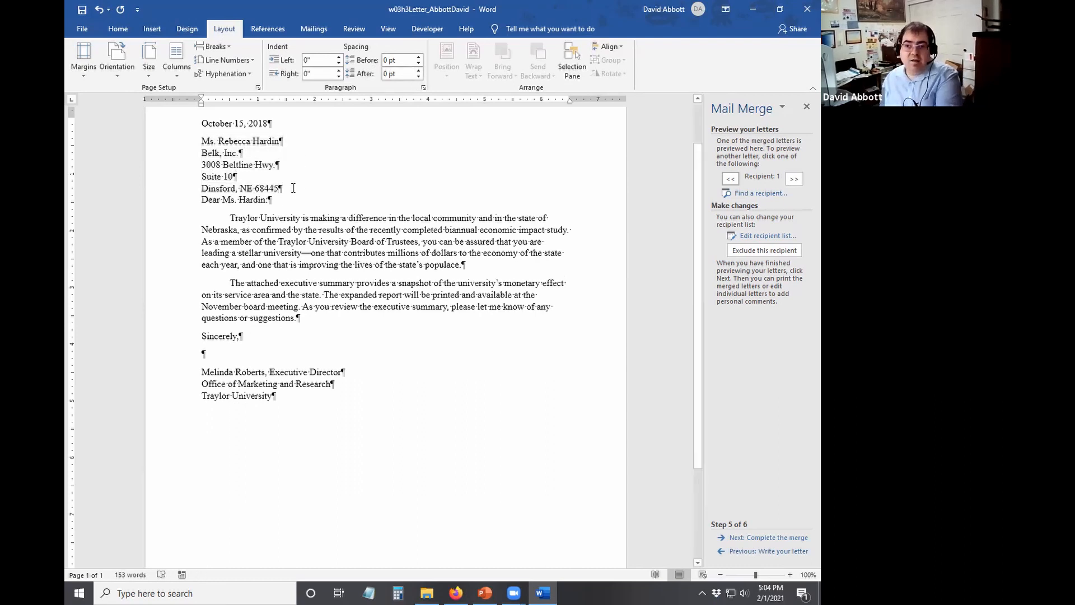
pyautogui.press('Return')
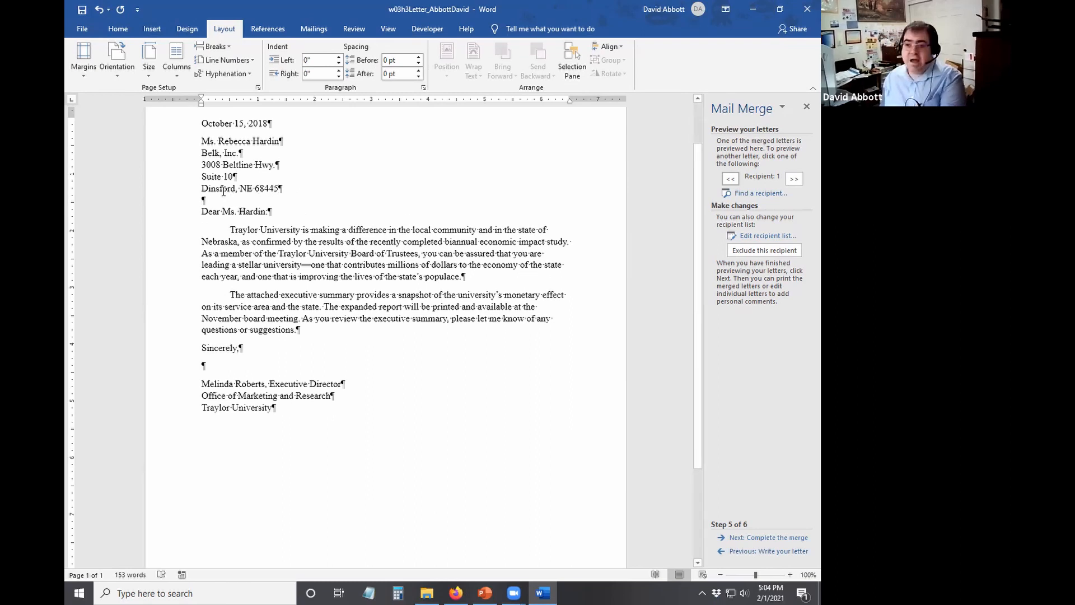
pyautogui.scroll(2, 330, 252)
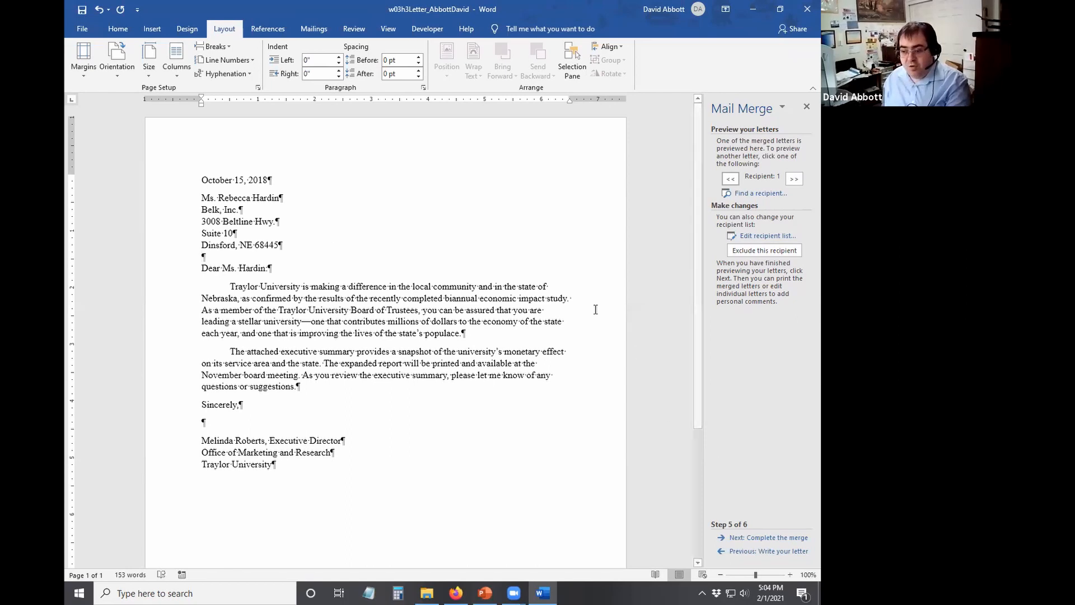
pyautogui.click(779, 538)
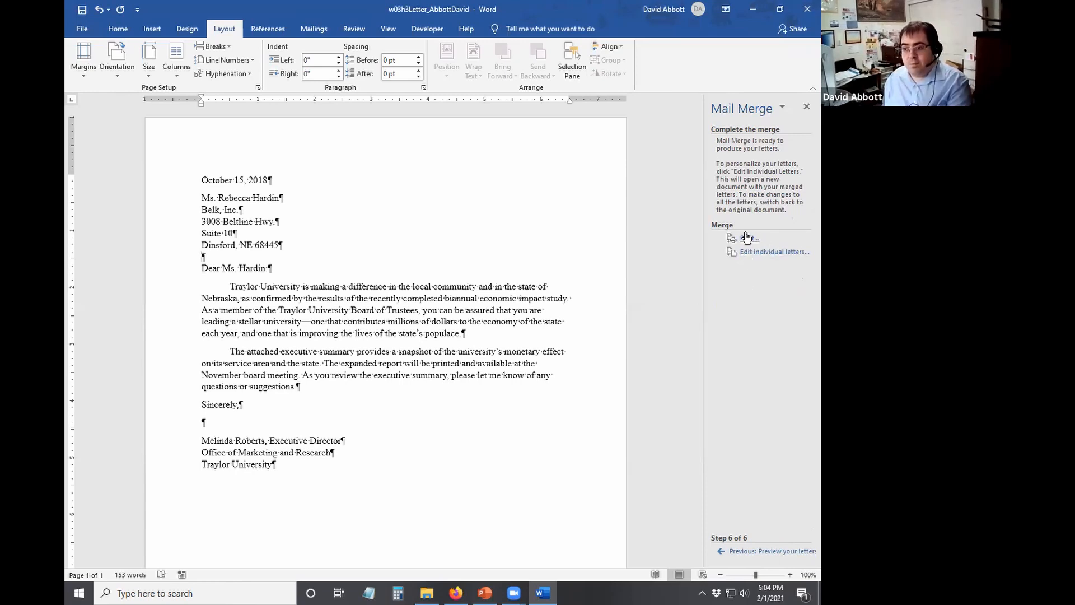
# Merge all records into a new document of individual letters and look through the merged letters.
pyautogui.click(765, 253)
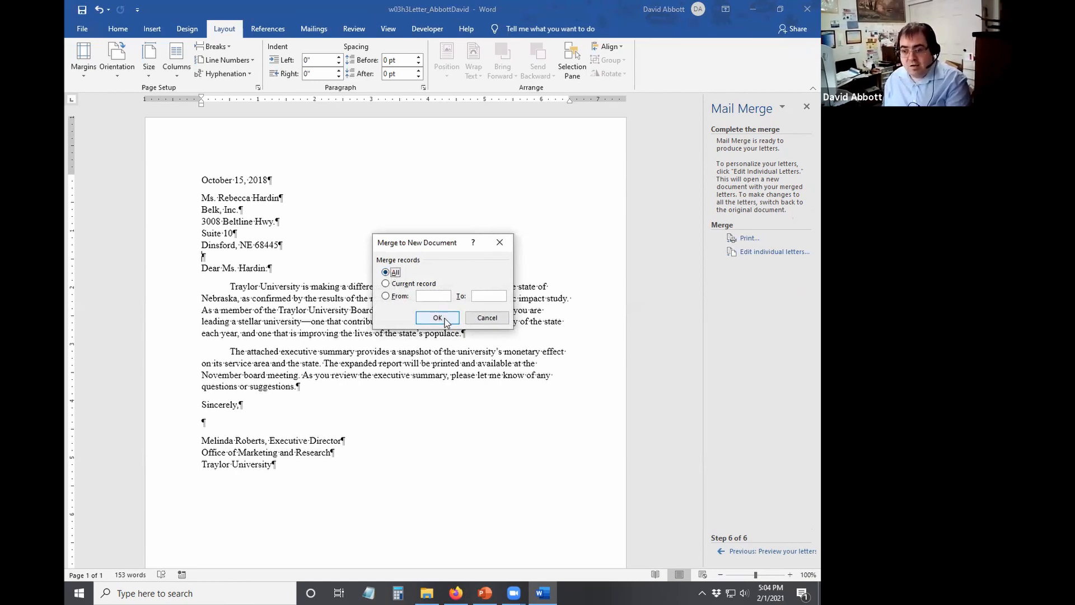
pyautogui.click(437, 317)
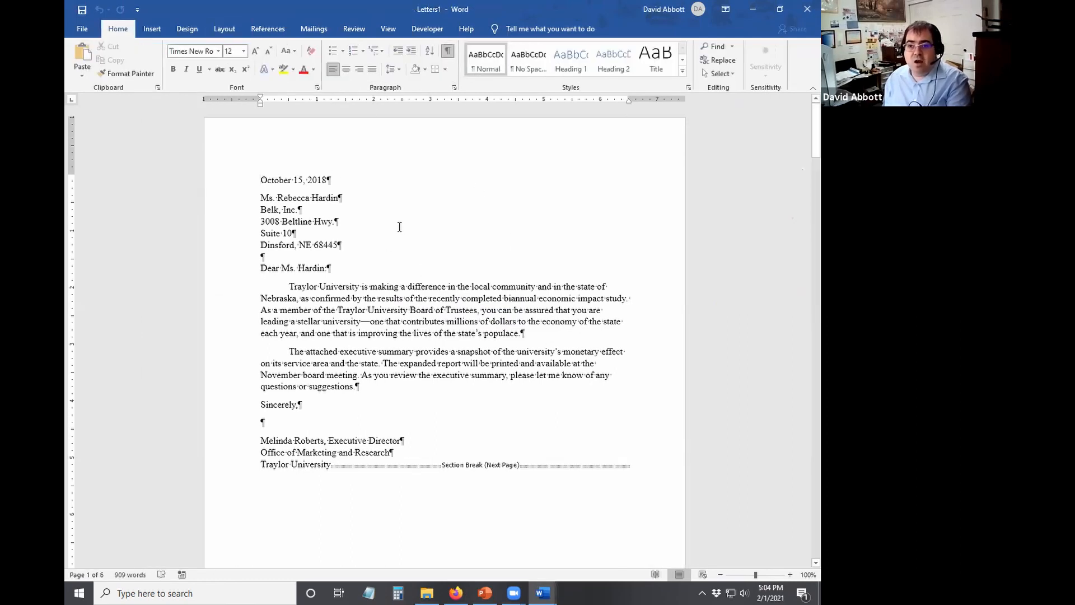
pyautogui.scroll(-6, 384, 237)
pyautogui.scroll(-15, 383, 240)
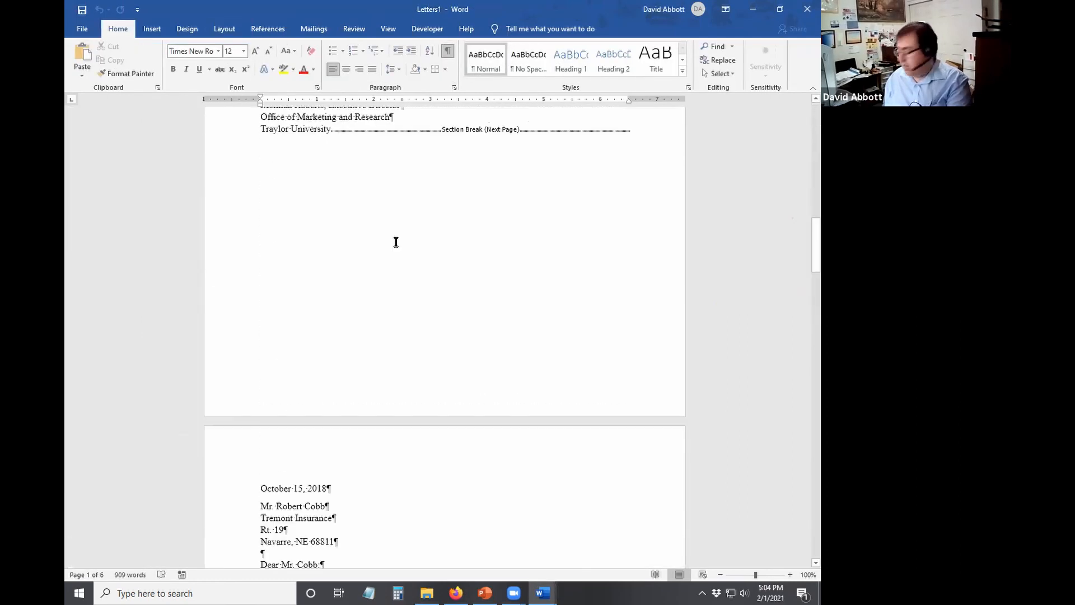
pyautogui.scroll(20, 402, 243)
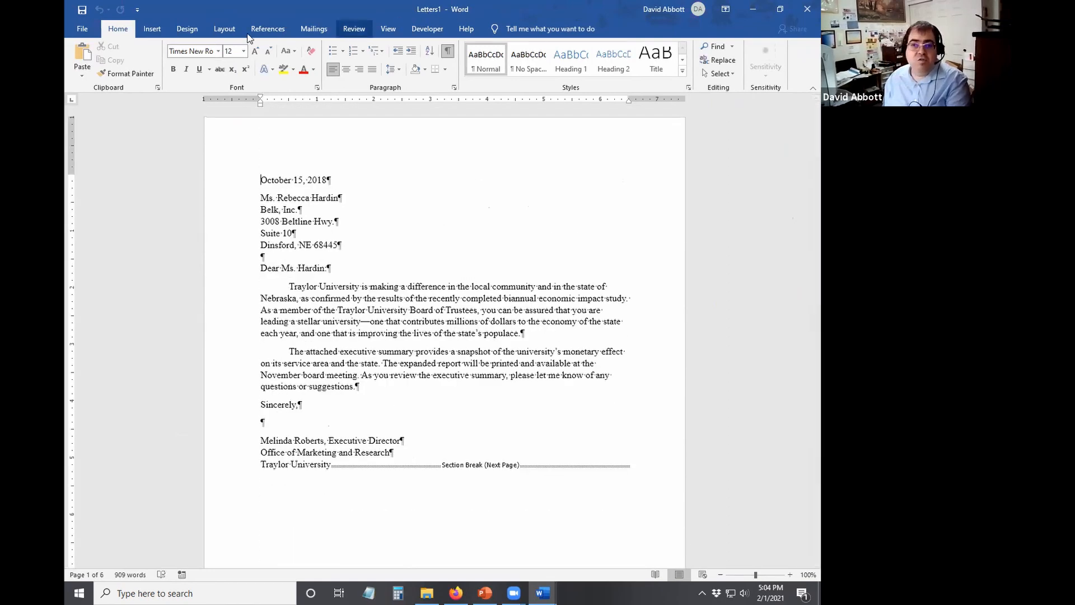
# Save the merged letters in the Word Chapter 3 folder as w03h3Merge_ plus the student's last and first name, and close the document.
pyautogui.click(84, 35)
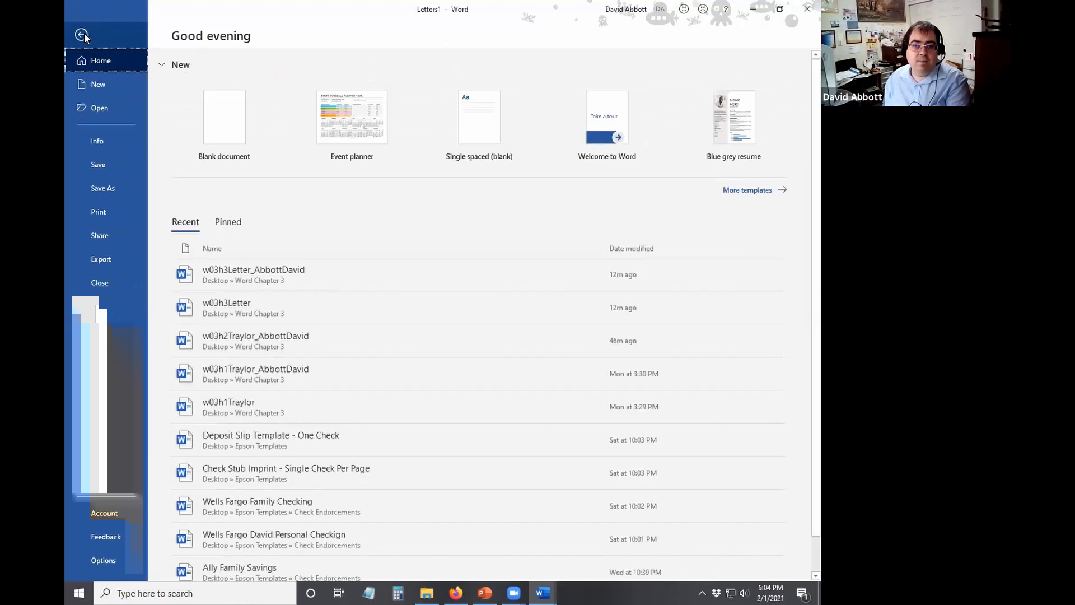
pyautogui.click(84, 33)
pyautogui.click(83, 33)
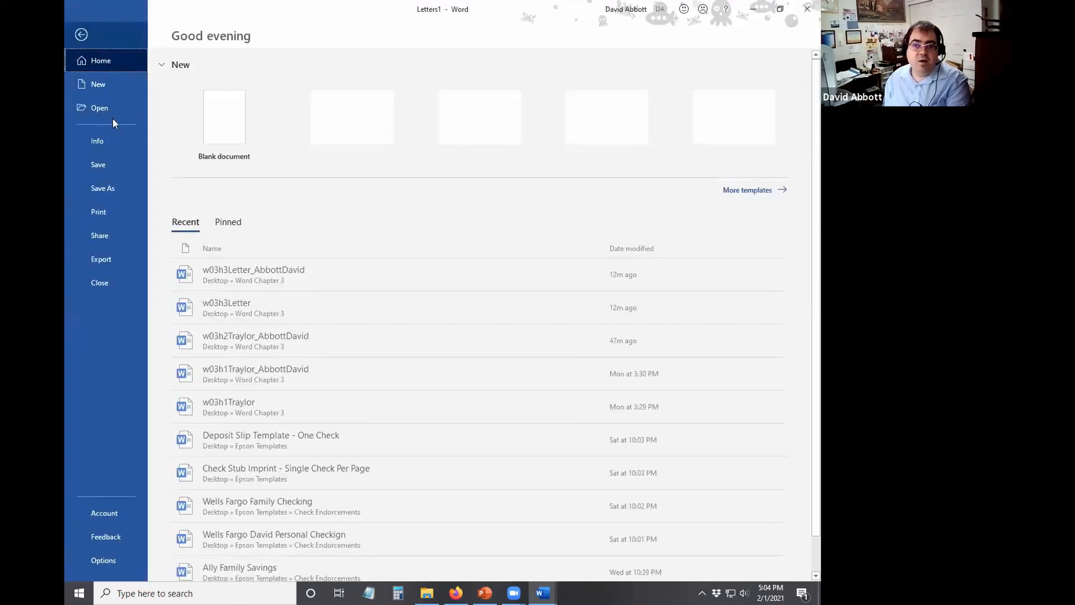
pyautogui.click(110, 192)
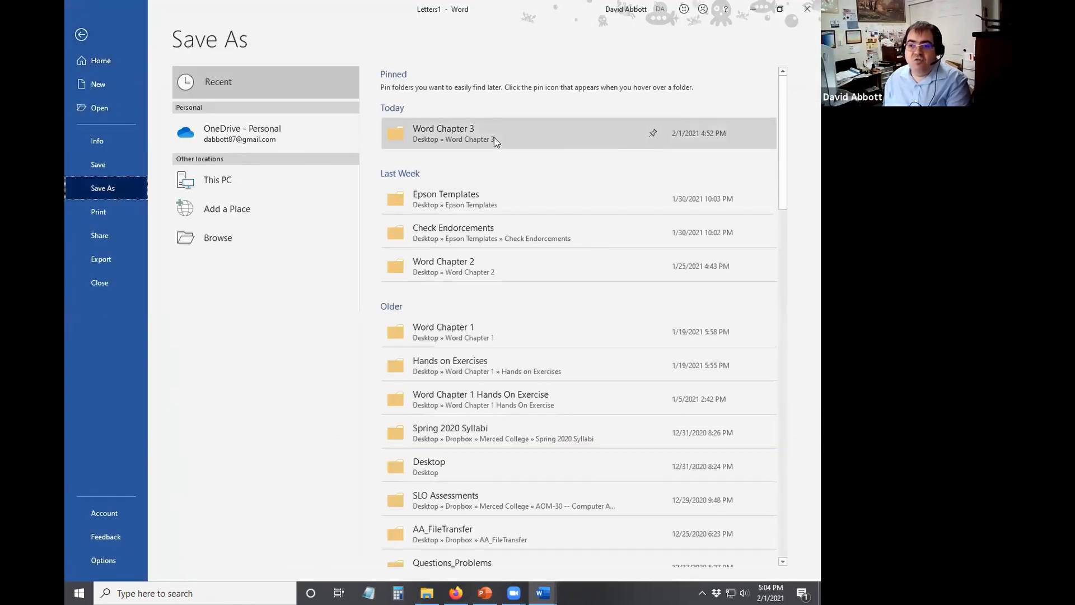
pyautogui.click(494, 136)
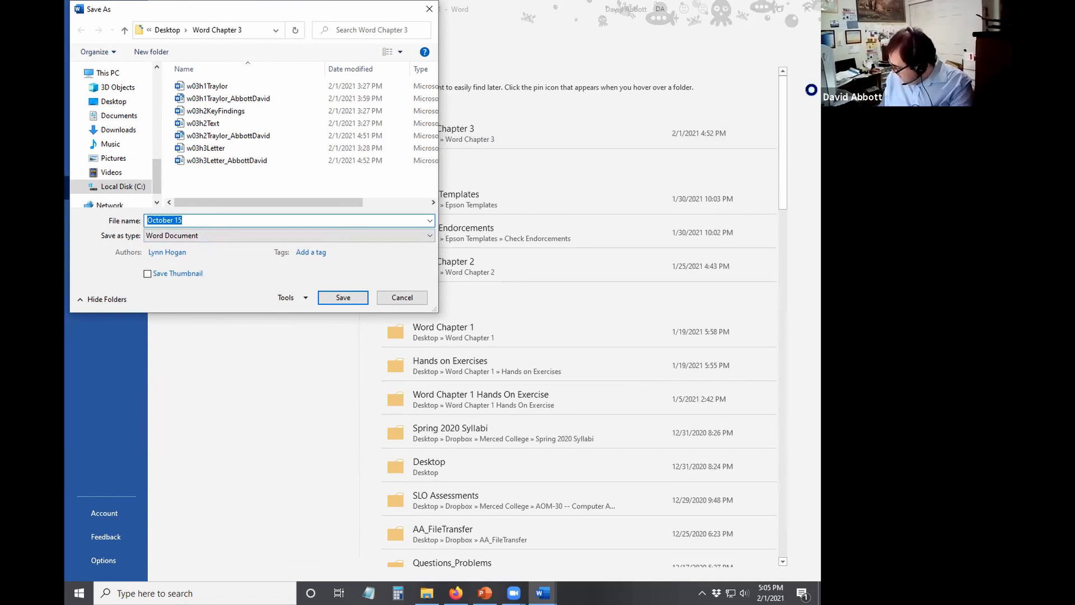
pyautogui.write('w03h')
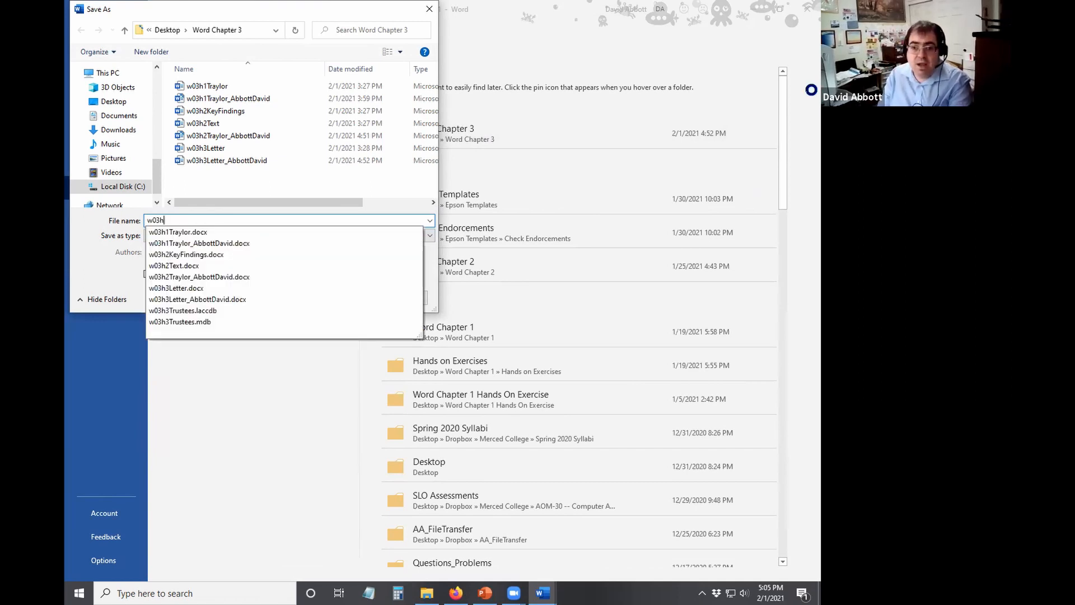
pyautogui.write('3')
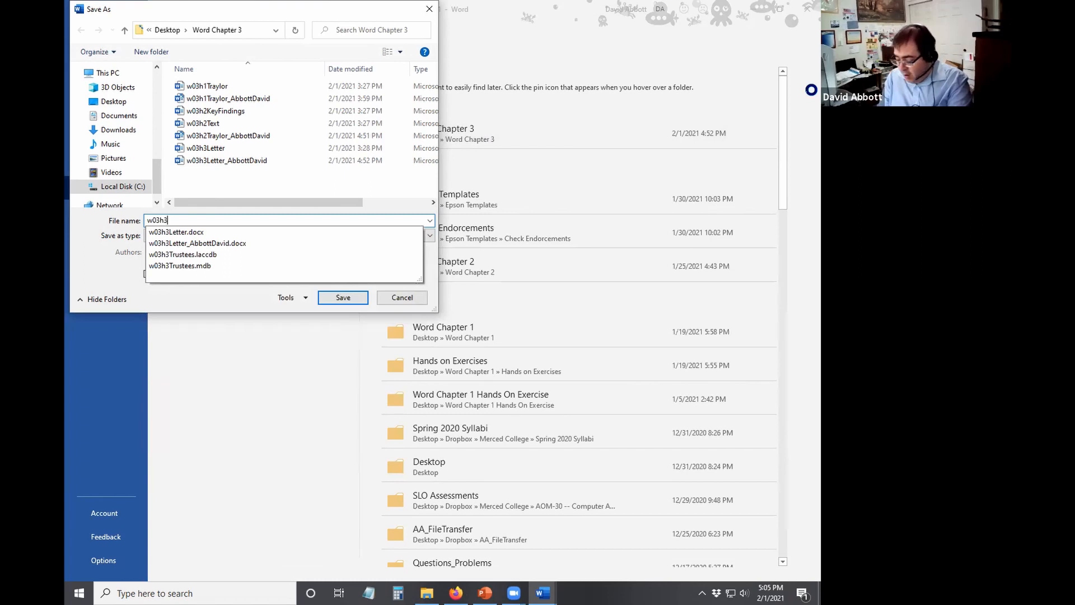
pyautogui.write('Merced')
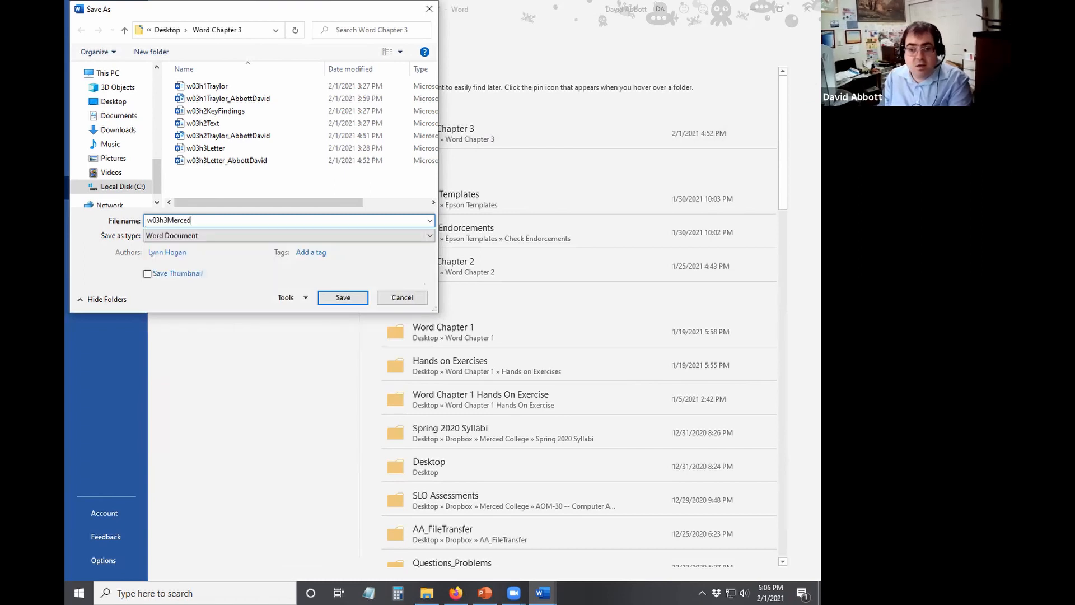
pyautogui.write('_AbbottDavi')
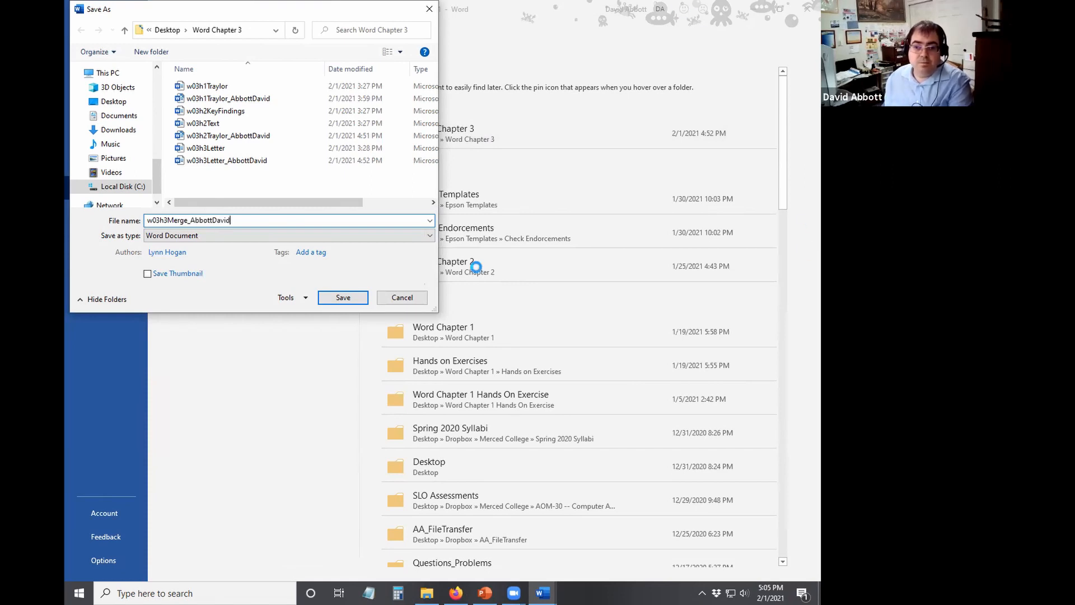
pyautogui.click(328, 299)
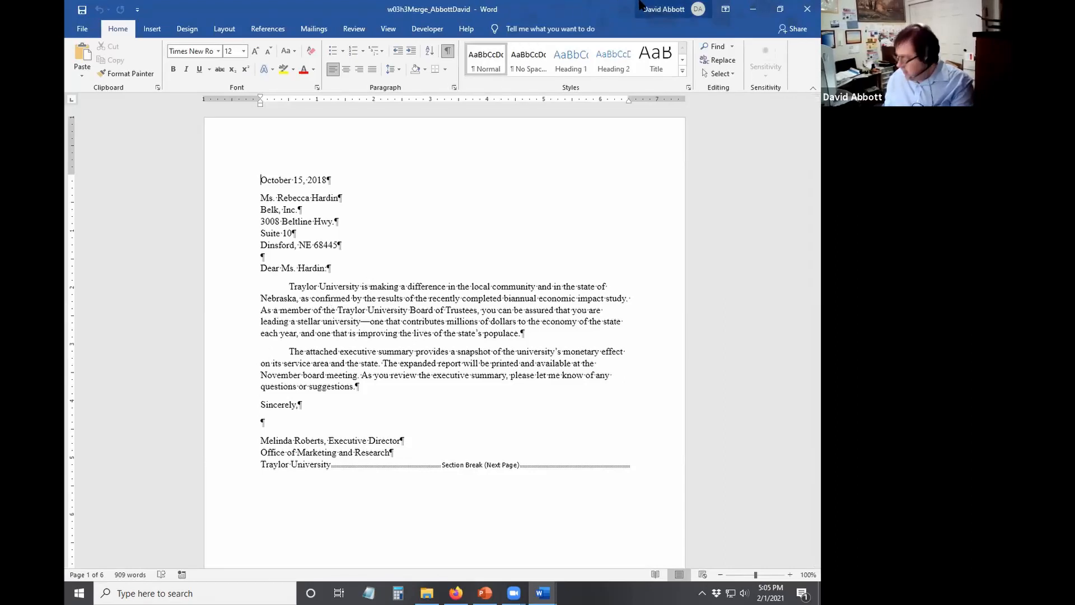
pyautogui.click(804, 5)
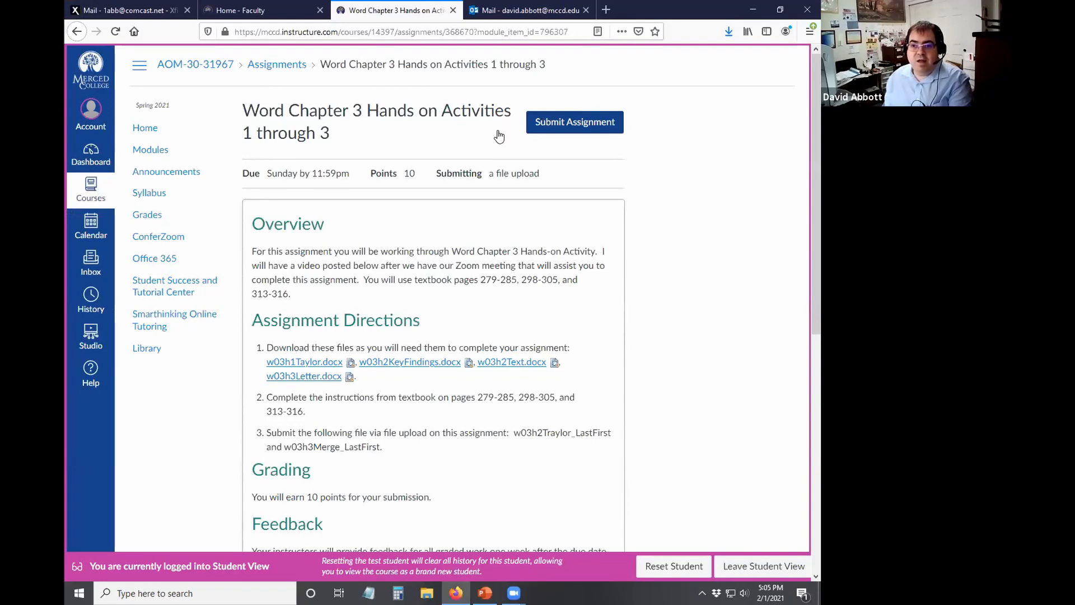
# In the Canvas assignment in Firefox, start a submission and attach the student's w03h2Traylor file from the Word Chapter 3 folder.
pyautogui.click(591, 128)
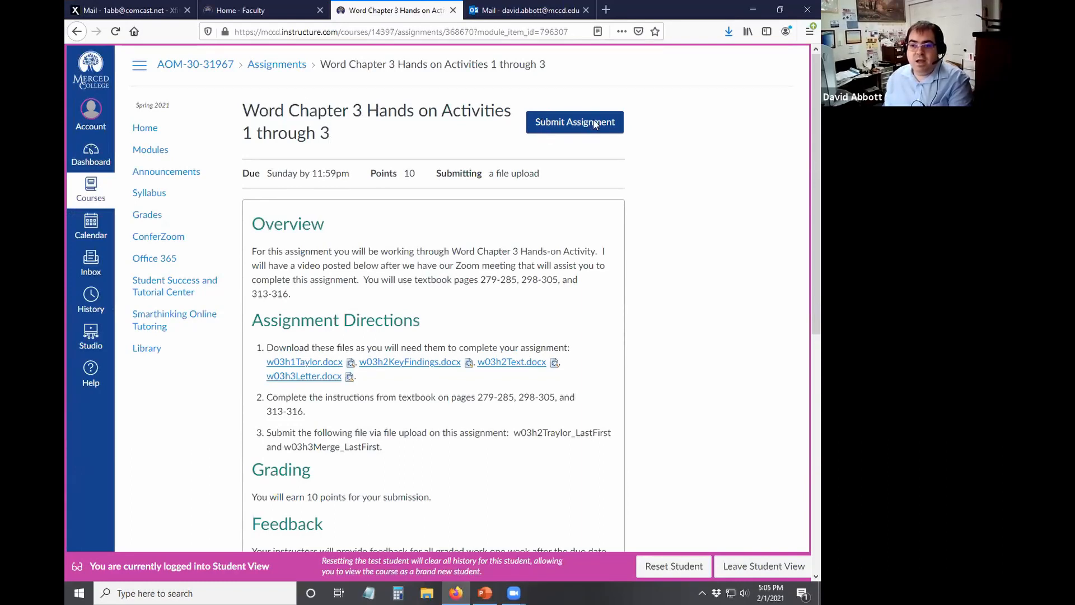
pyautogui.click(305, 147)
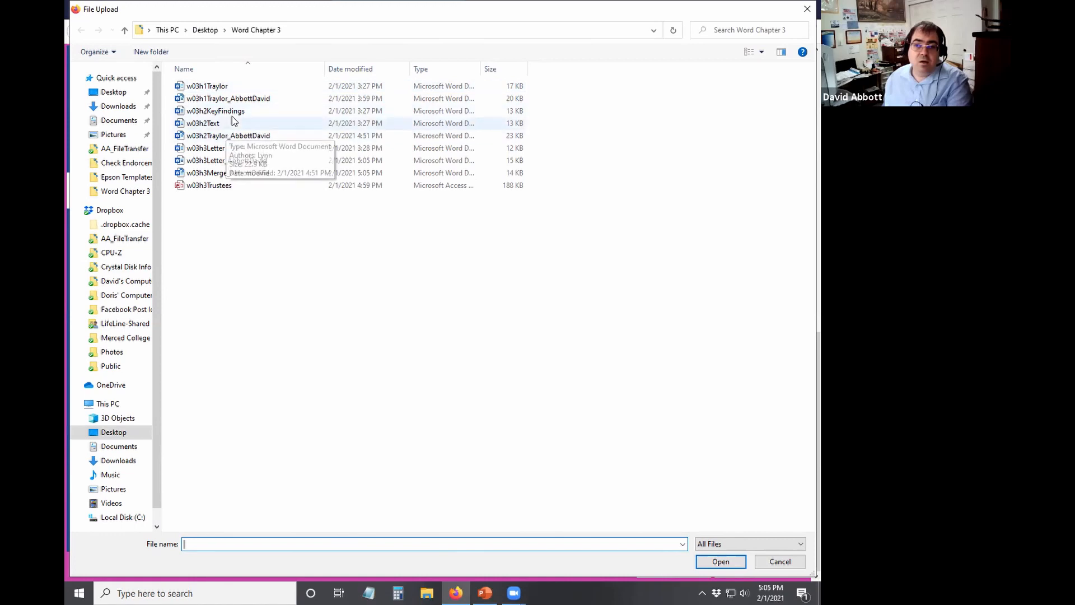
pyautogui.click(237, 138)
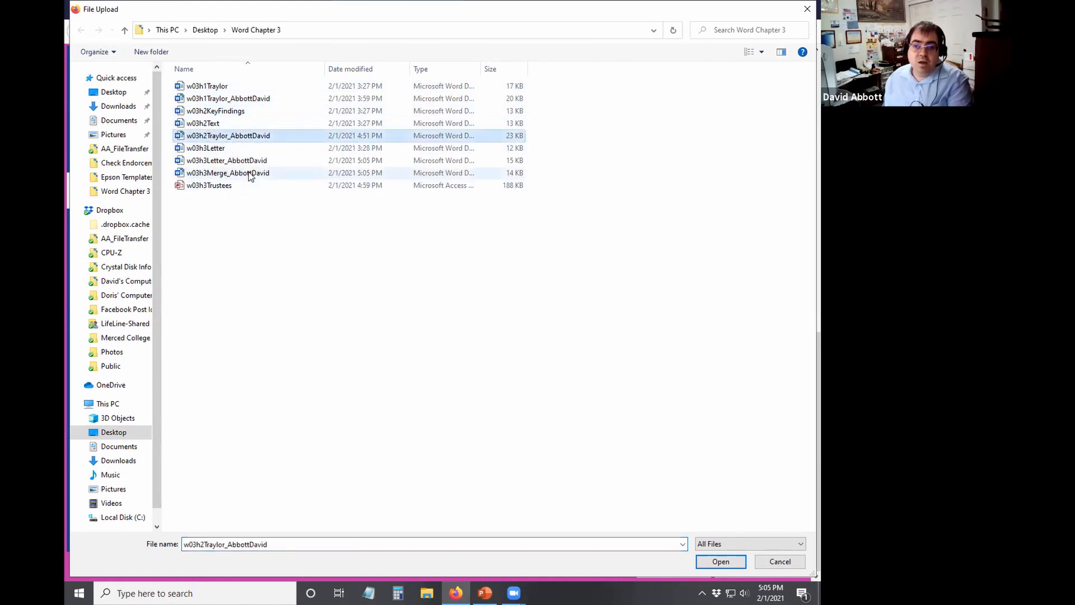
pyautogui.click(720, 562)
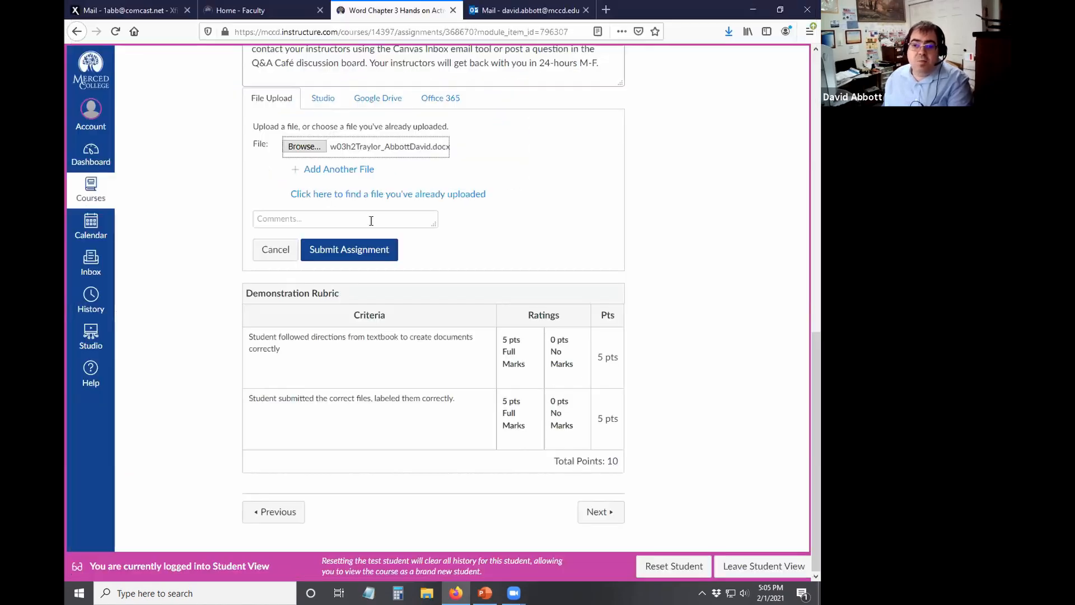
# Add a second file to the submission, choosing the student's w03h3Merge document from the Word Chapter 3 folder.
pyautogui.click(318, 170)
pyautogui.click(314, 173)
pyautogui.click(295, 175)
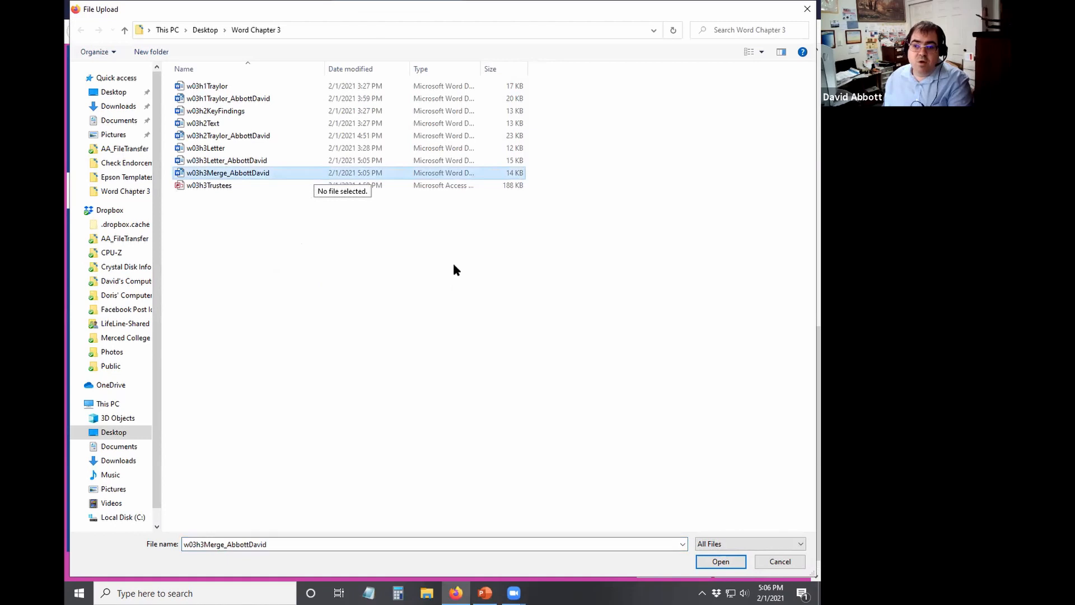
pyautogui.click(721, 561)
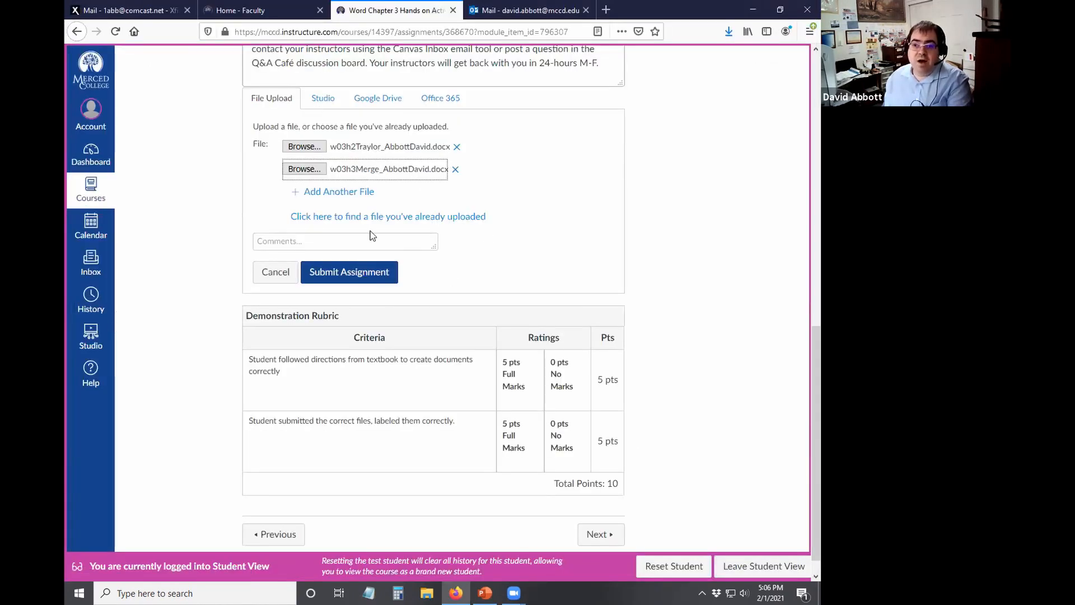
# Submit the Word Chapter 3 Hands on Activities assignment with both attached files and look over the assignment page.
pyautogui.click(351, 274)
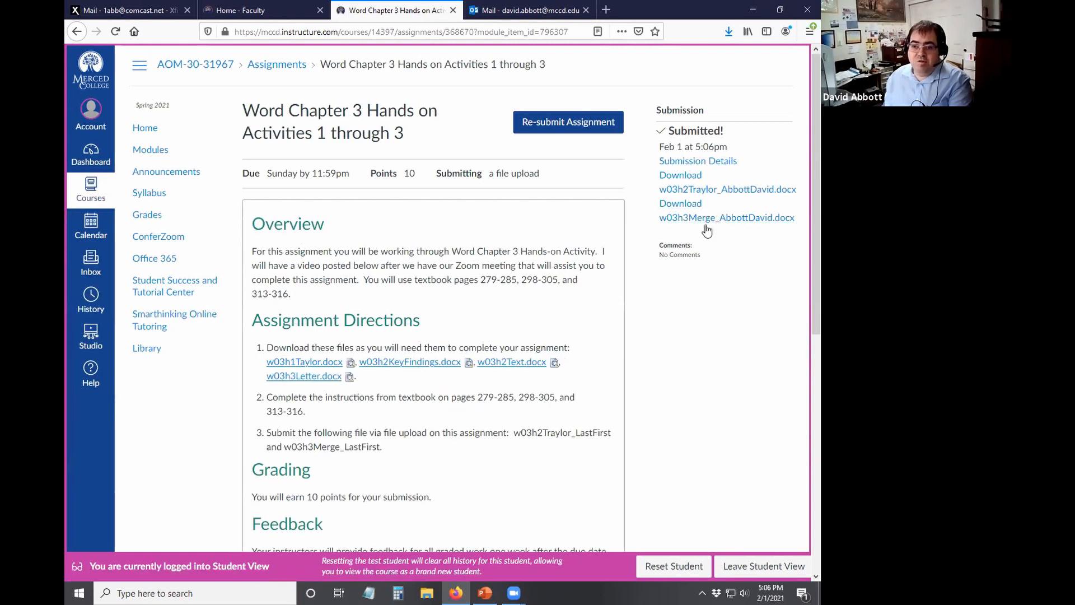
pyautogui.scroll(-5, 675, 316)
pyautogui.scroll(-2, 675, 316)
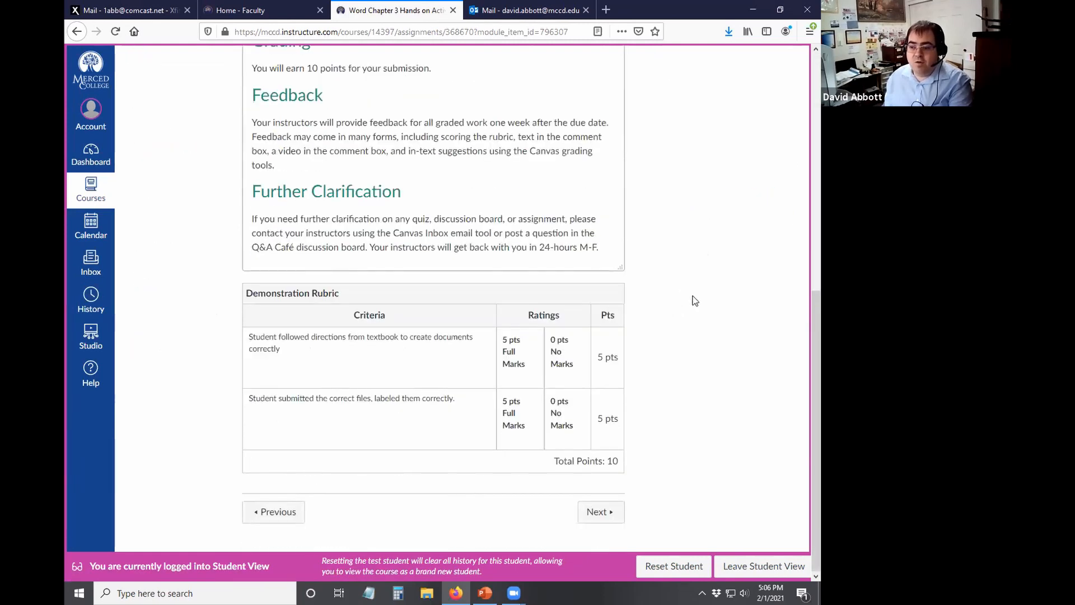